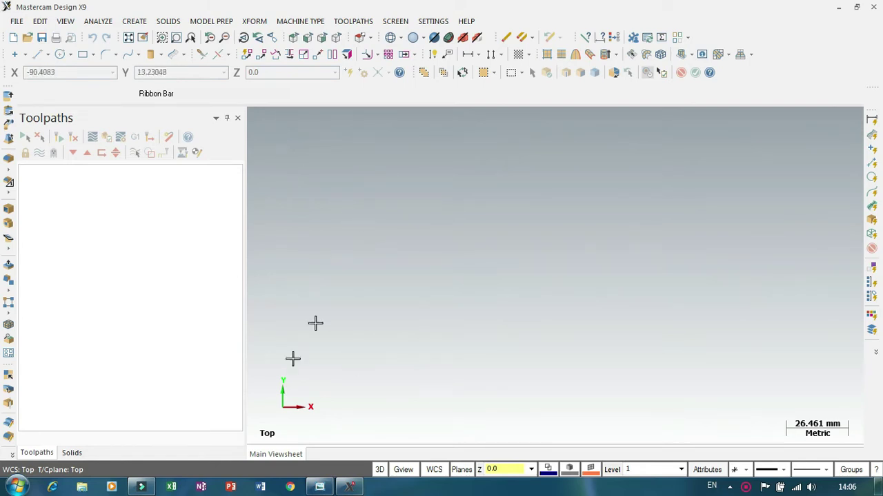
- Switch to Windows Photo Viewer and examine the joint head's rings, thickness and pin in the side-view and top-view photos
click(319, 487)
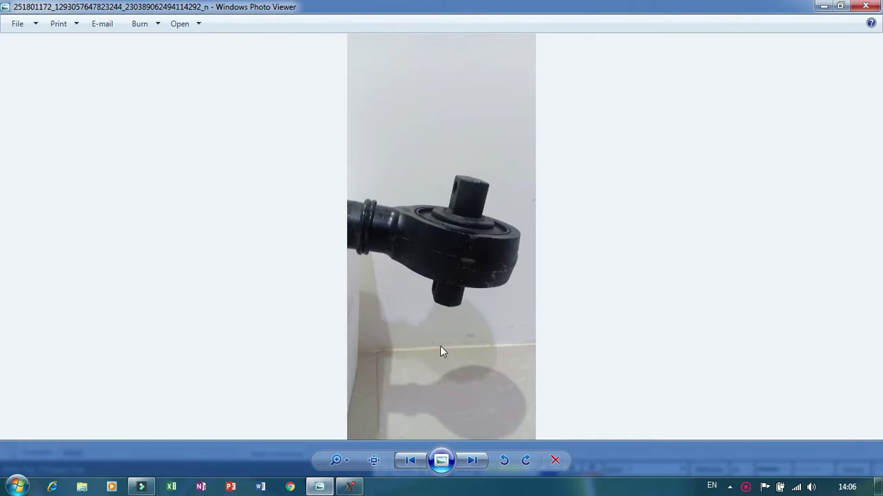
click(471, 461)
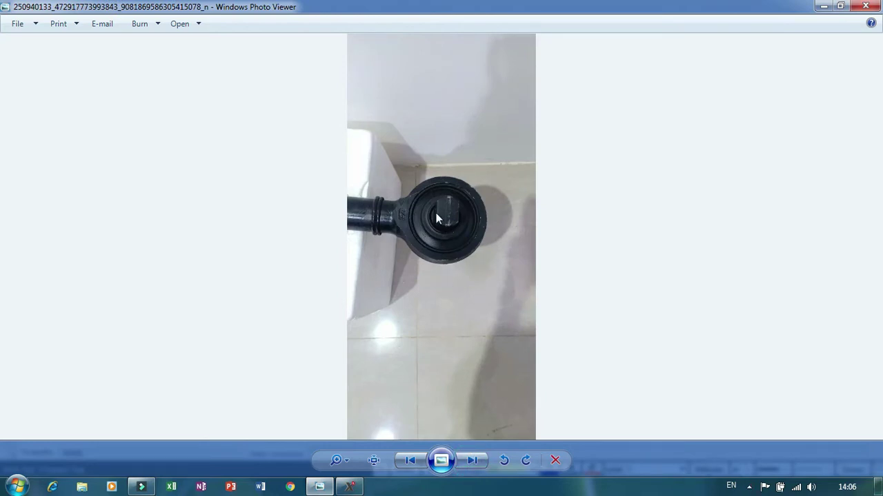
scroll(414, 219, up, 3)
scroll(383, 207, down, 1)
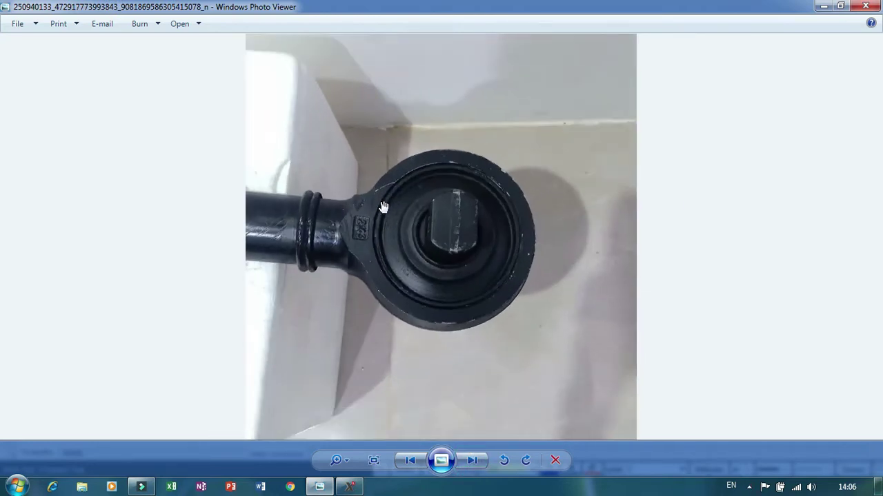
scroll(295, 246, up, 1)
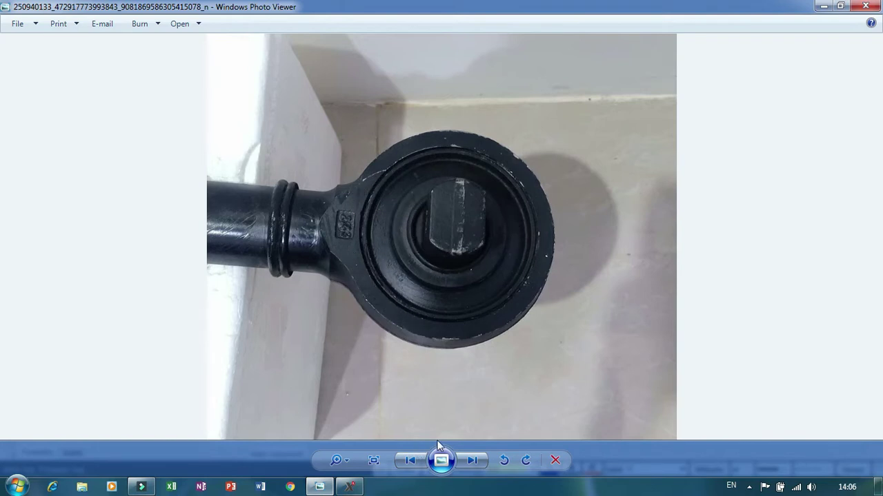
click(471, 460)
scroll(461, 247, up, 5)
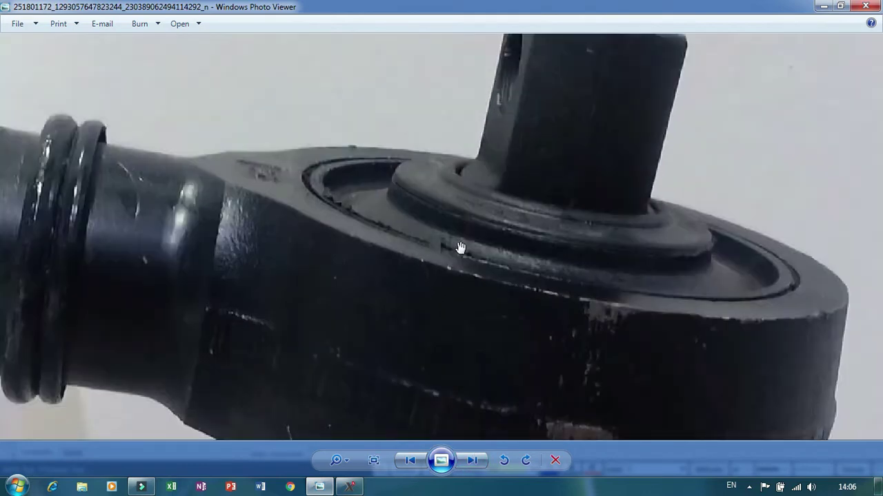
scroll(461, 246, down, 5)
scroll(368, 373, up, 3)
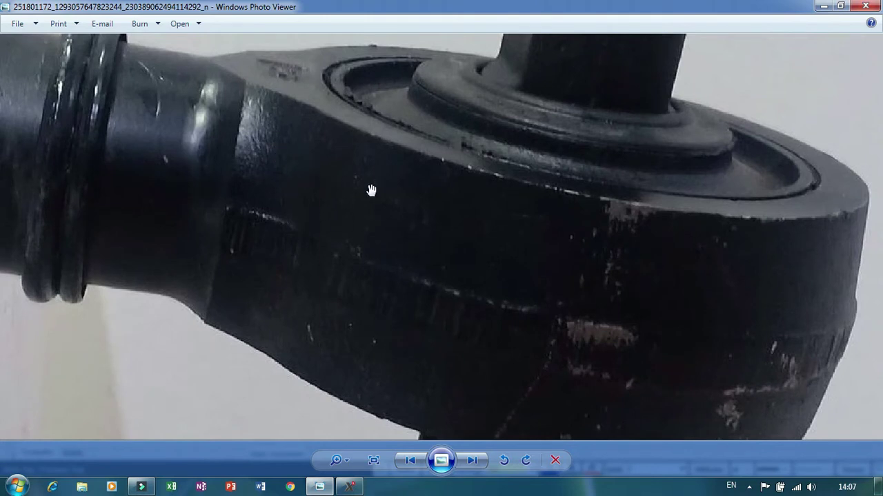
scroll(606, 242, down, 4)
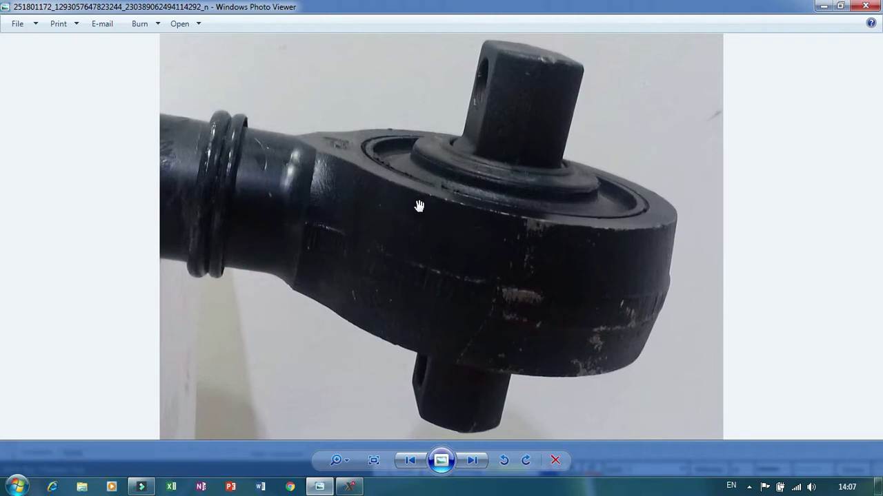
mouse_move(352, 488)
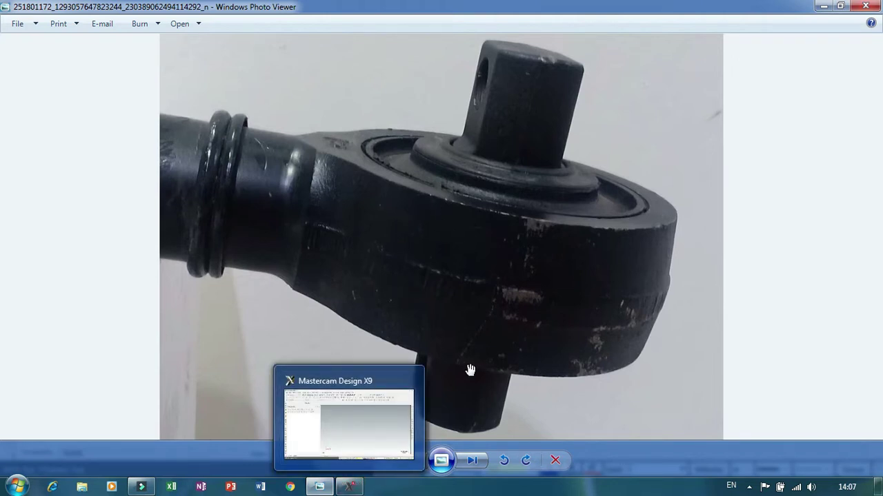
click(472, 460)
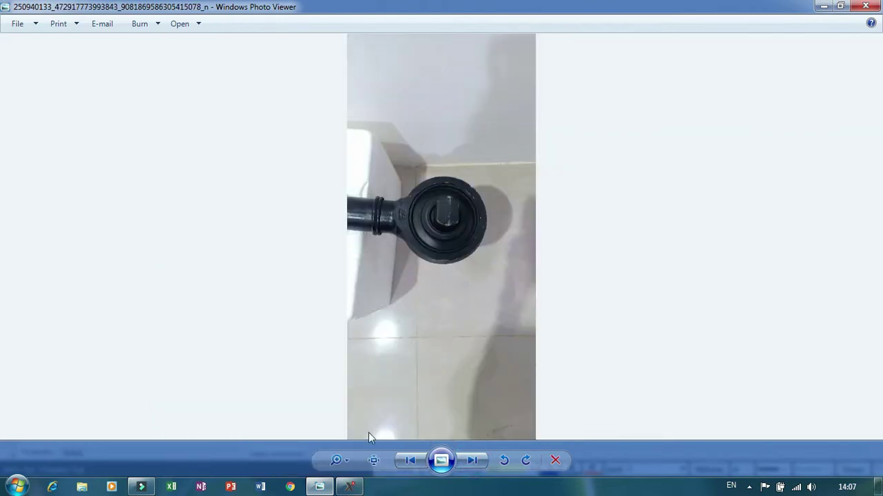
- Return to Mastercam, display the coordinate axes, and set both the graphics view and the WCS to Top
click(350, 487)
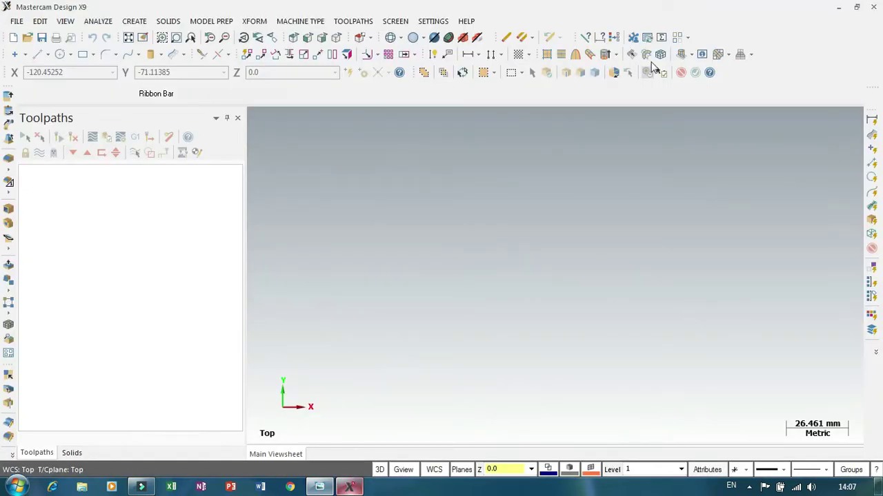
click(702, 54)
click(402, 472)
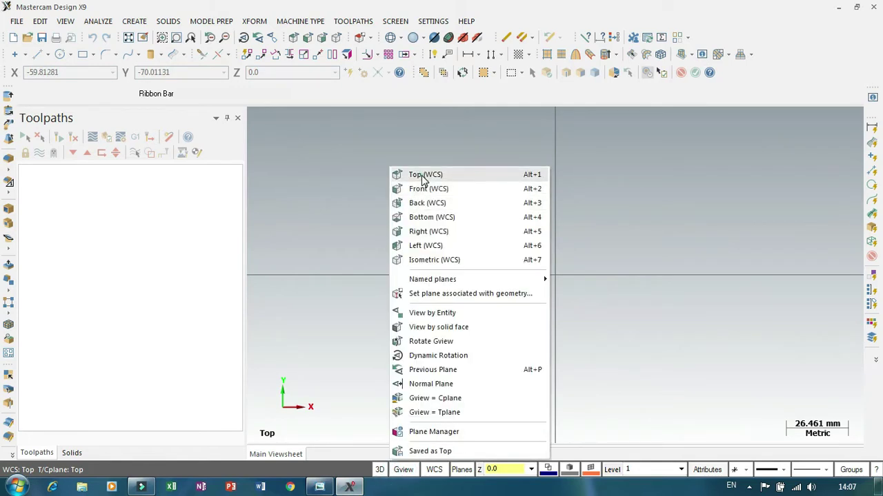
click(423, 174)
click(435, 471)
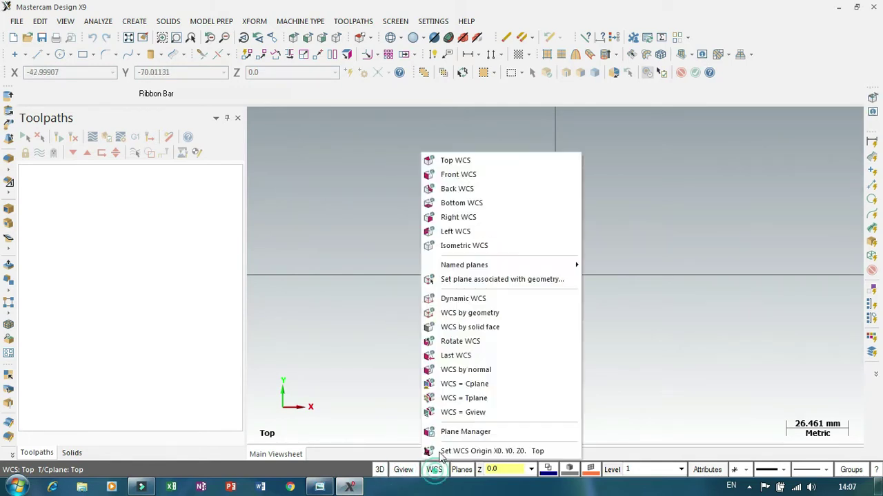
click(466, 160)
- Draw a circle centred on the origin with a diameter of 30 mm
click(60, 54)
click(555, 276)
click(640, 222)
click(295, 93)
text(3)
key(Return)
scroll(591, 258, up, 5)
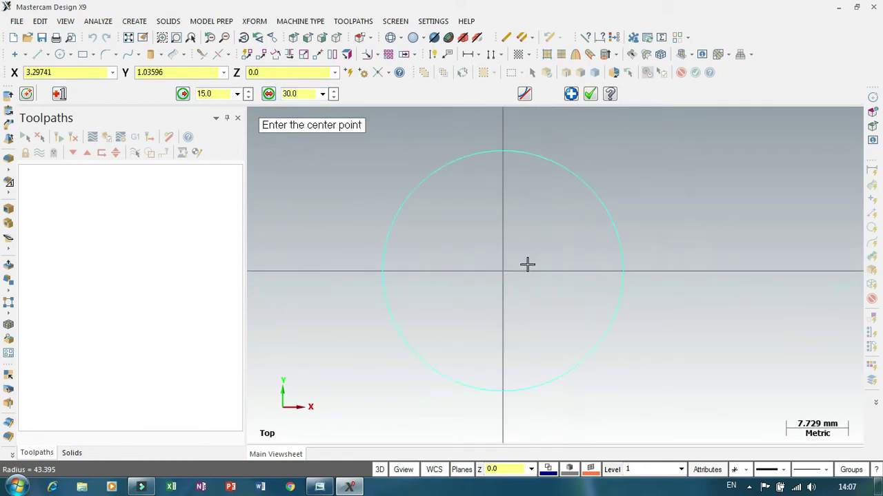
- Draw a larger concentric circle around the 30 mm circle, centred on the origin, with a diameter of 40 mm
click(517, 277)
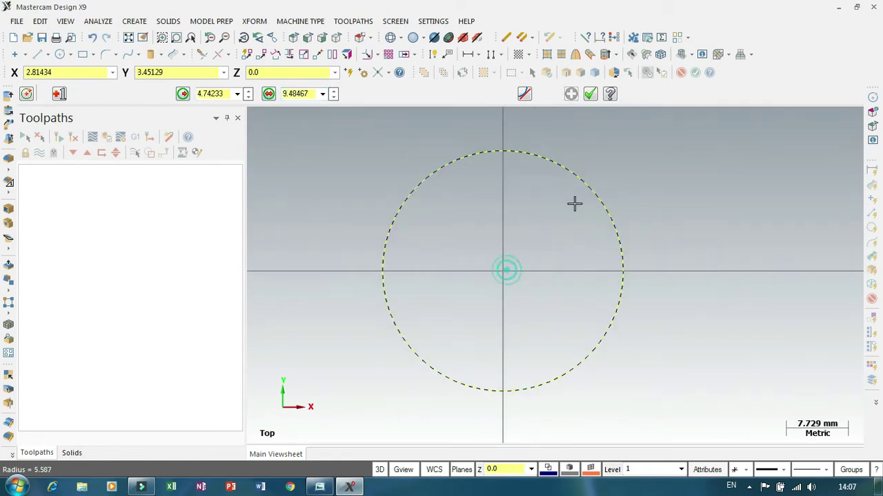
click(617, 183)
scroll(474, 266, down, 2)
scroll(476, 267, down, 1)
scroll(359, 197, up, 1)
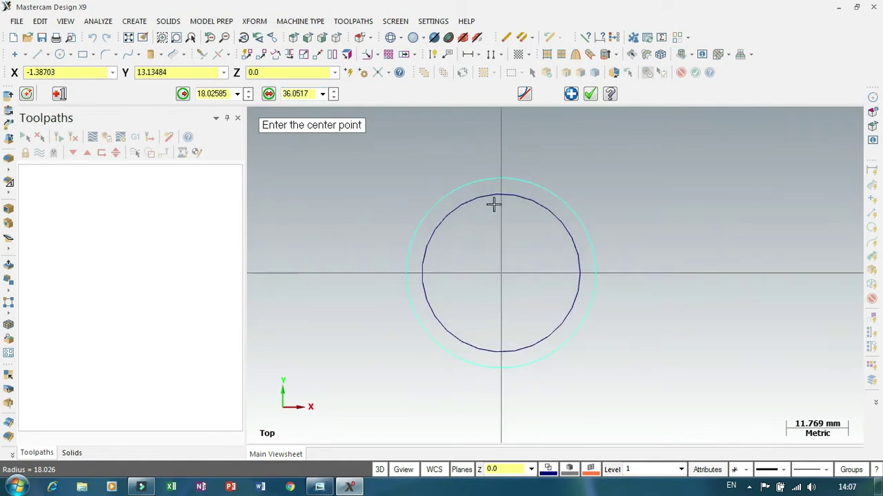
scroll(483, 203, up, 1)
scroll(483, 204, down, 1)
click(294, 95)
text(40)
key(Return)
- Set the outer circle's diameter to 42 mm
click(297, 94)
text(42)
key(Return)
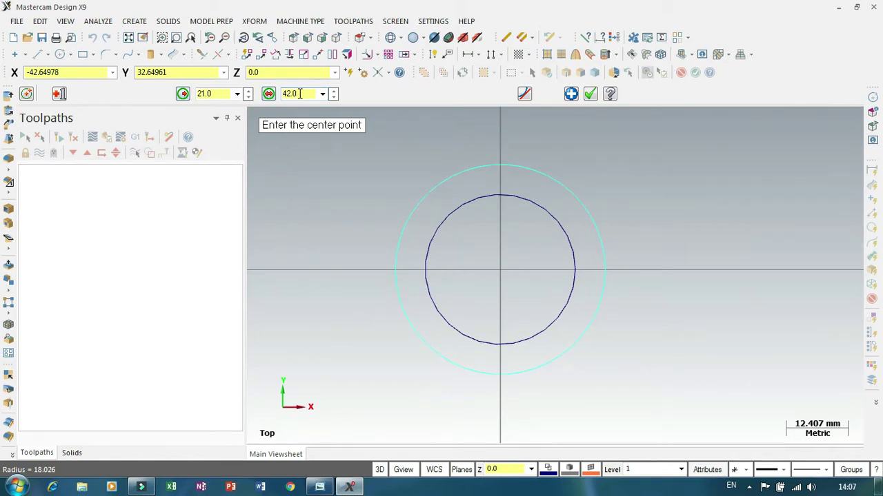
- Draw a third circle centred on the origin, between the other two, with a diameter of 40 mm
click(500, 270)
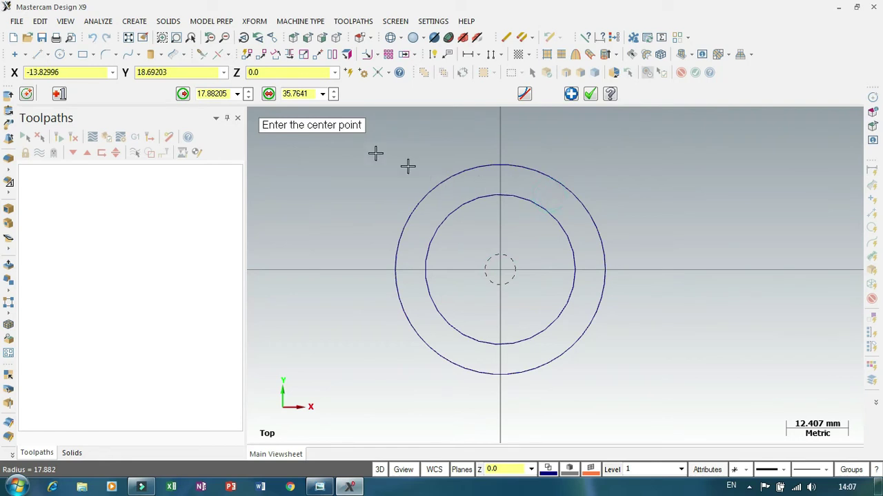
click(313, 94)
scroll(481, 197, down, 2)
scroll(481, 197, up, 1)
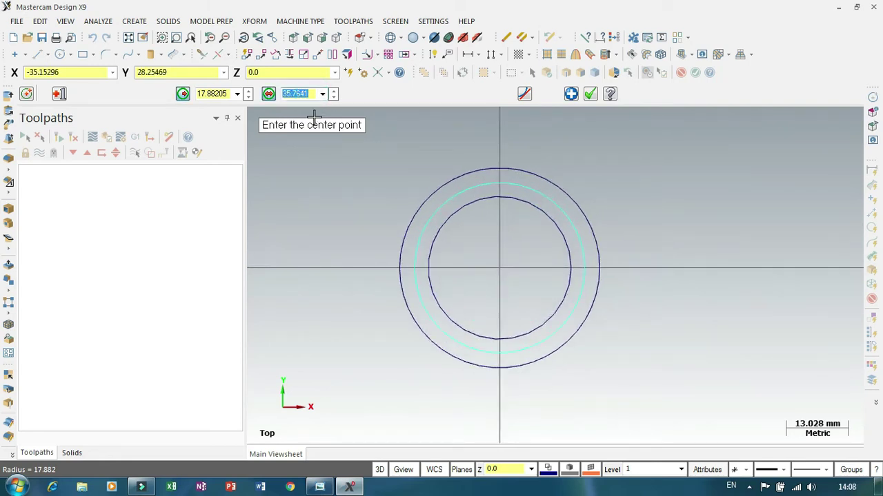
text(40)
key(Return)
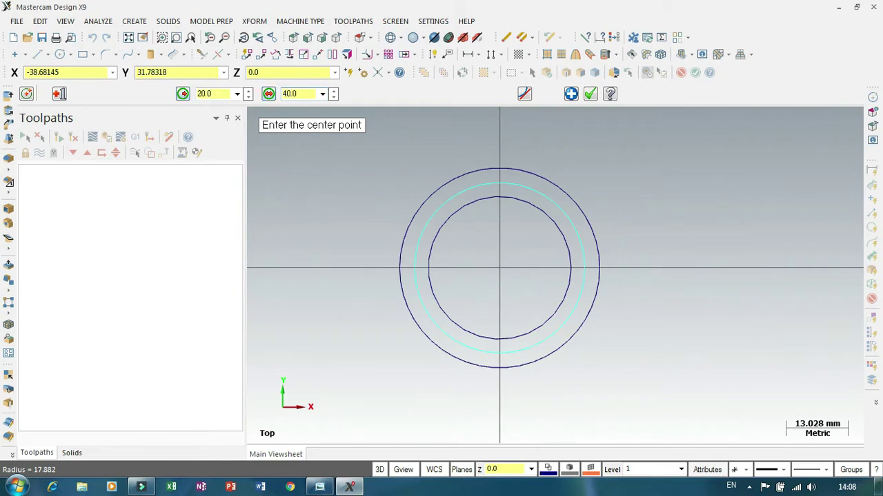
- Set the middle circle's diameter to 39 mm and finish the circle command
click(308, 93)
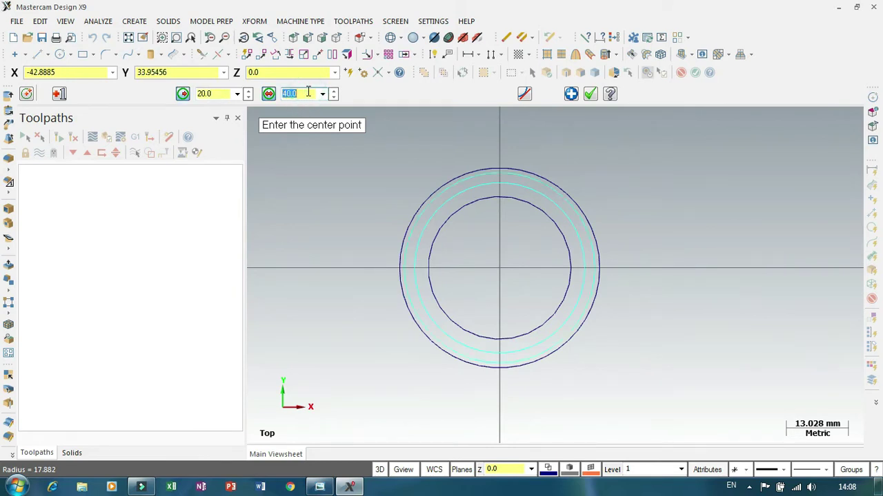
key(Return)
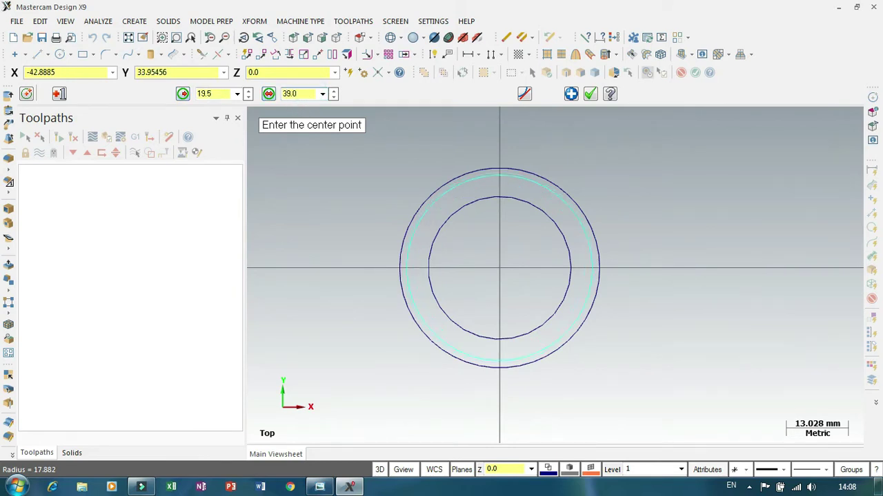
scroll(480, 258, down, 1)
scroll(497, 228, up, 1)
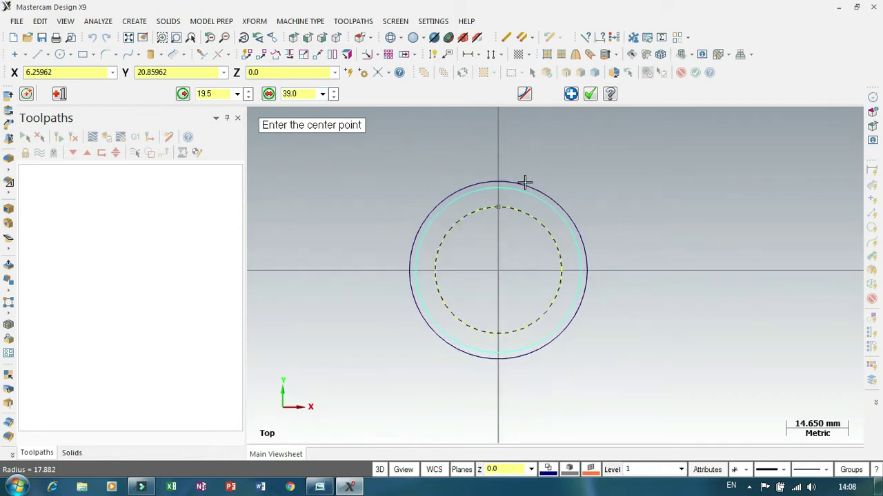
click(589, 94)
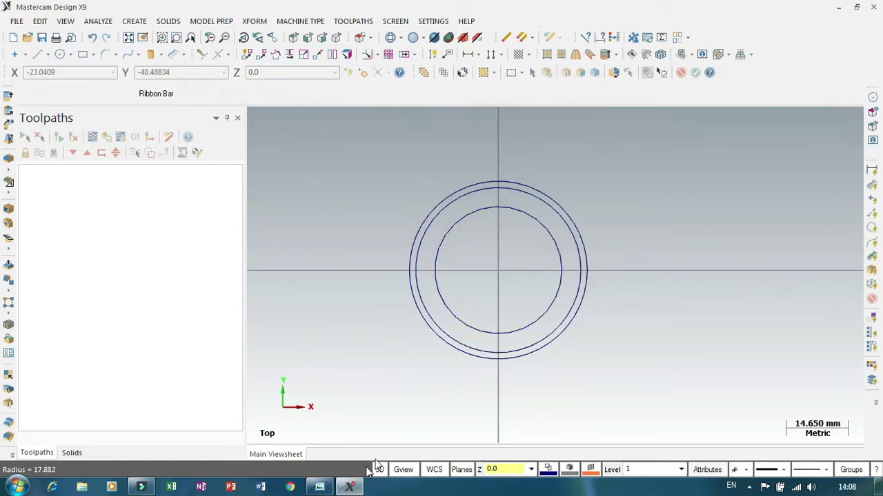
- Recheck the joint's top-view photo, and in Mastercam draw a 21 mm horizontal line from the origin to the outer circle's negative-X quadrant
click(319, 487)
scroll(411, 237, up, 1)
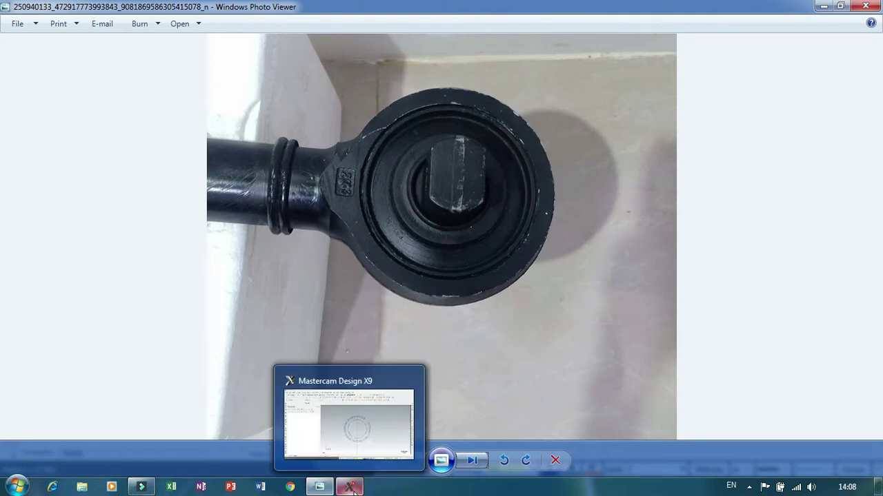
click(349, 487)
scroll(503, 221, up, 2)
scroll(503, 262, down, 1)
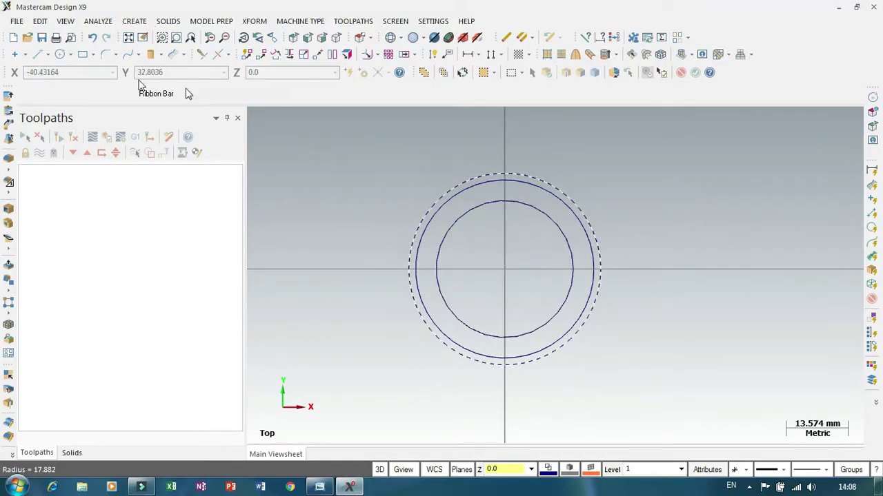
click(38, 56)
click(503, 272)
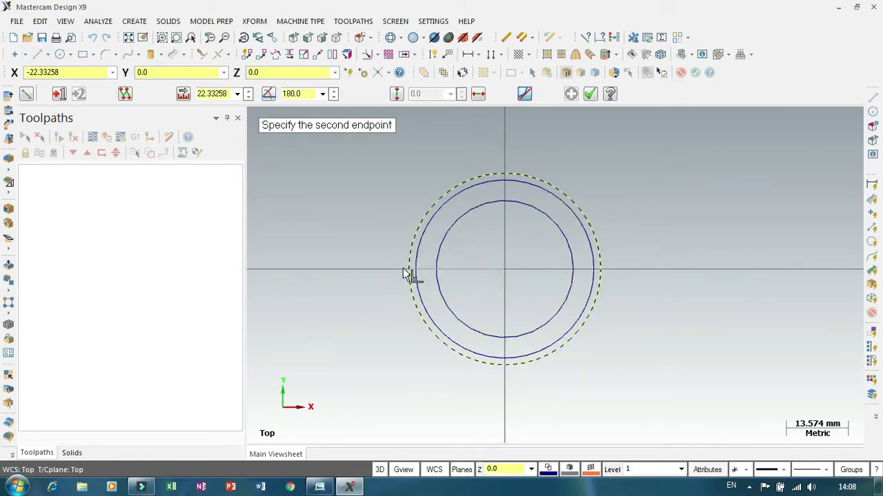
scroll(411, 276, up, 2)
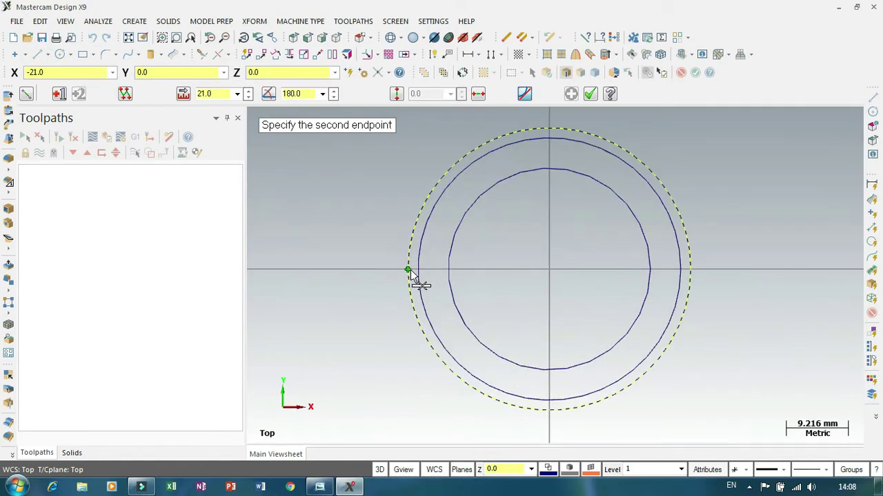
click(408, 269)
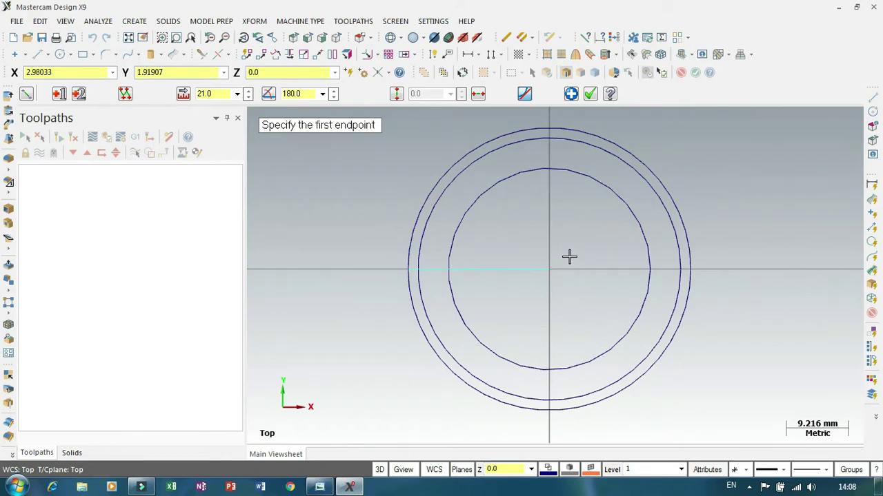
click(590, 97)
- Set the view and construction plane to Front, tilt the view slightly, and hide the coordinate axes
right_click(786, 249)
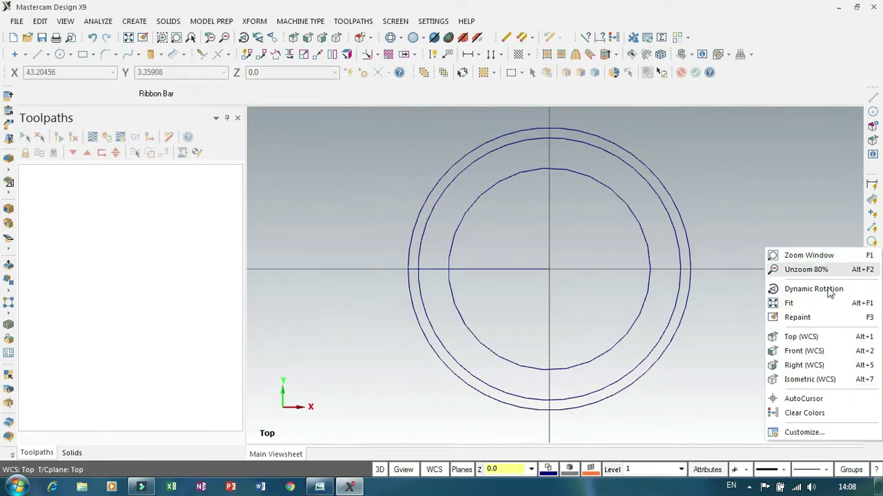
click(797, 352)
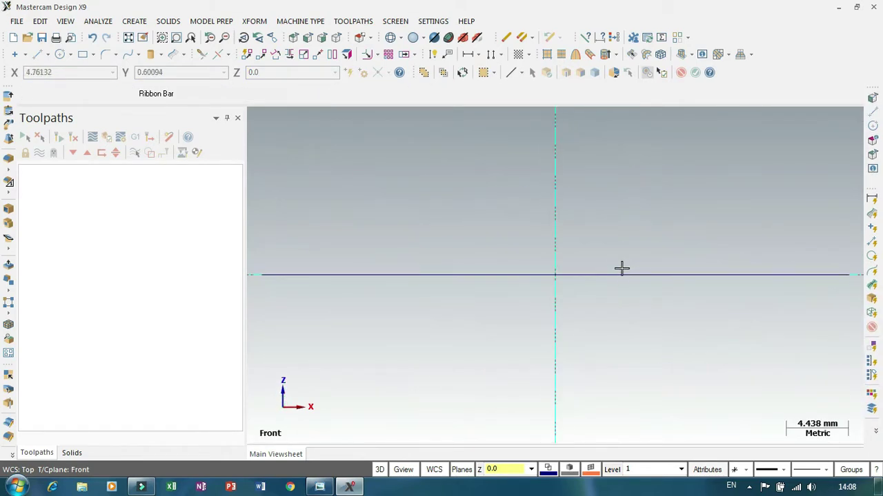
key(alt+Up)
key(alt+Up)
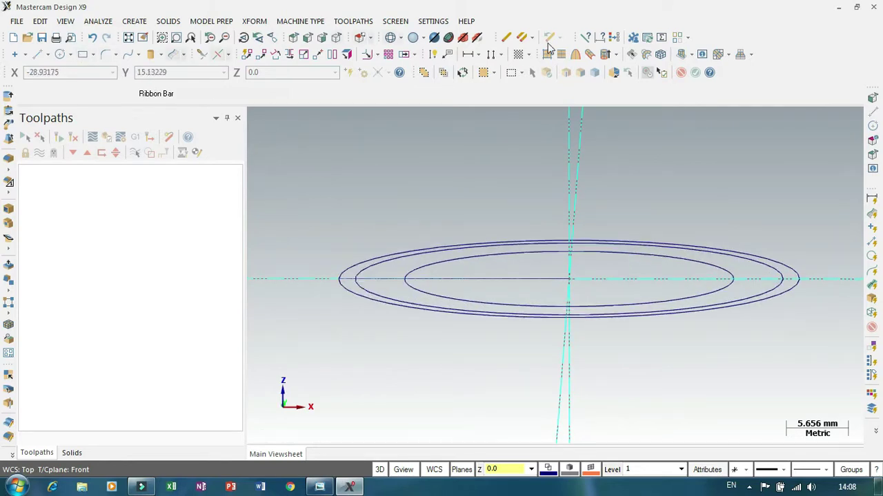
click(701, 54)
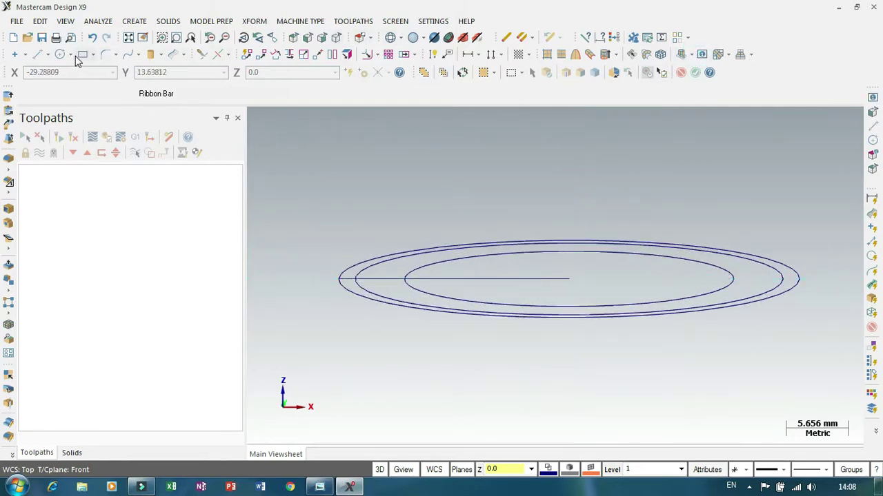
- Draw a vertical line about 10.2 mm long upward from the origin
click(39, 54)
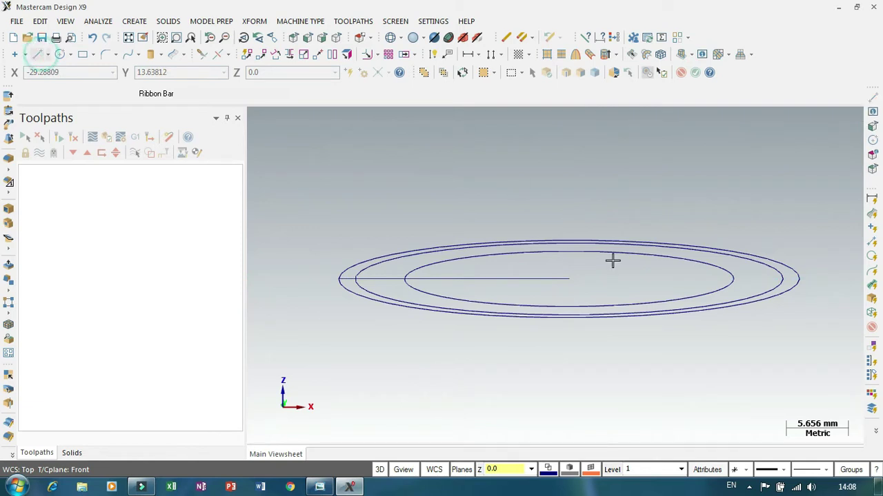
click(571, 280)
click(573, 169)
scroll(599, 167, down, 1)
scroll(348, 227, up, 1)
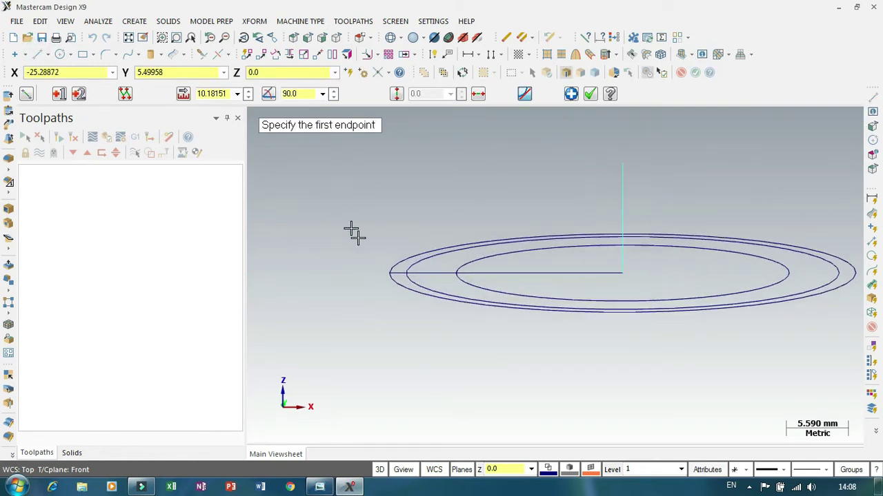
- Draw a 2 mm vertical line upward from the horizontal line's end on the outer circle
click(391, 273)
click(391, 247)
click(204, 93)
text(2)
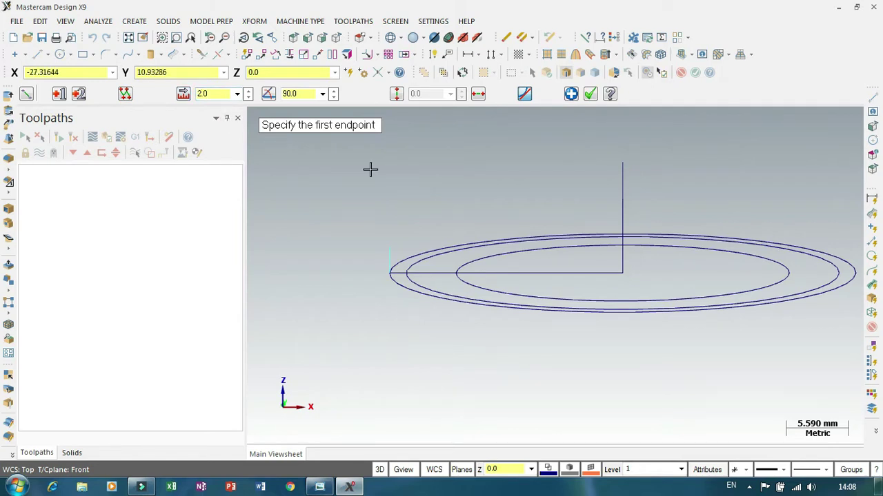
- Draw a 15 mm vertical line upward from the inner circle's negative-X quadrant
click(457, 273)
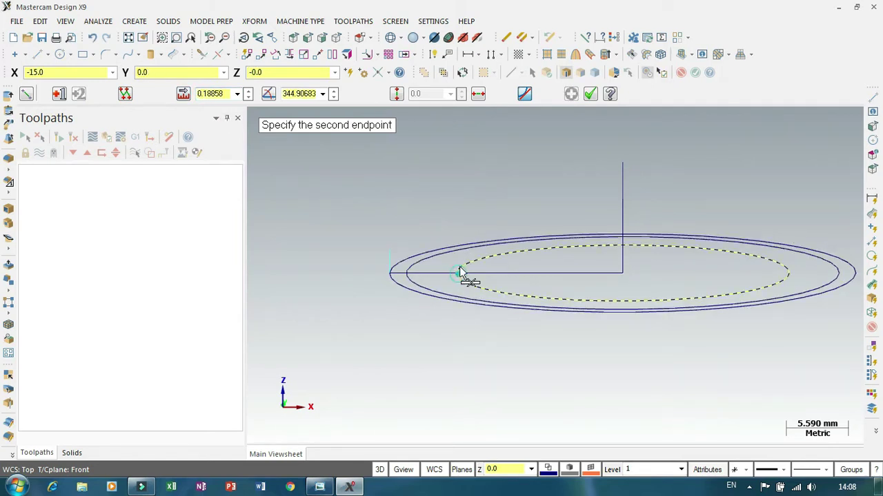
click(451, 139)
scroll(390, 163, up, 1)
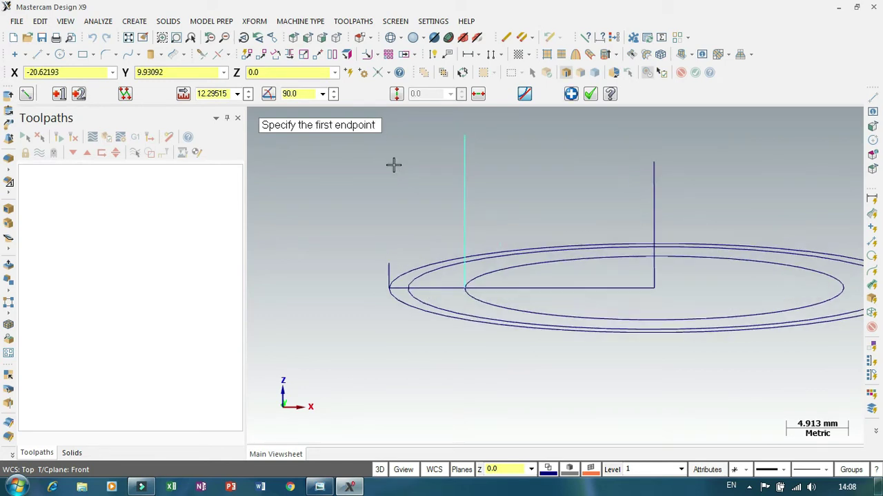
click(213, 97)
scroll(447, 232, down, 2)
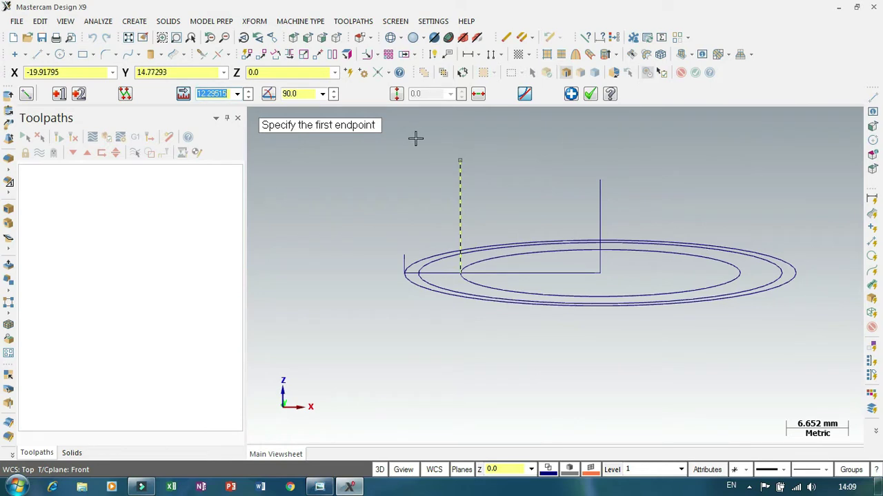
text(15)
key(Return)
scroll(473, 276, down, 2)
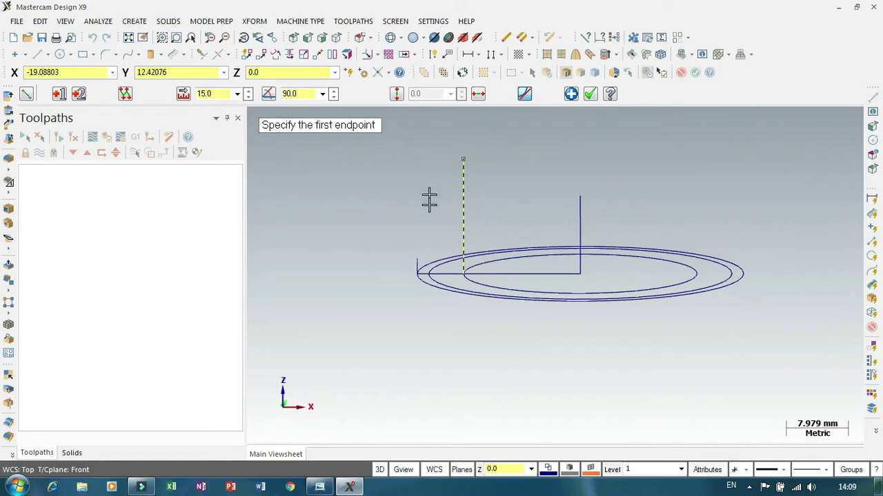
- Draw a slanted line about 17 mm long at 82 degrees upward from the short outer vertical line's upper end
click(418, 263)
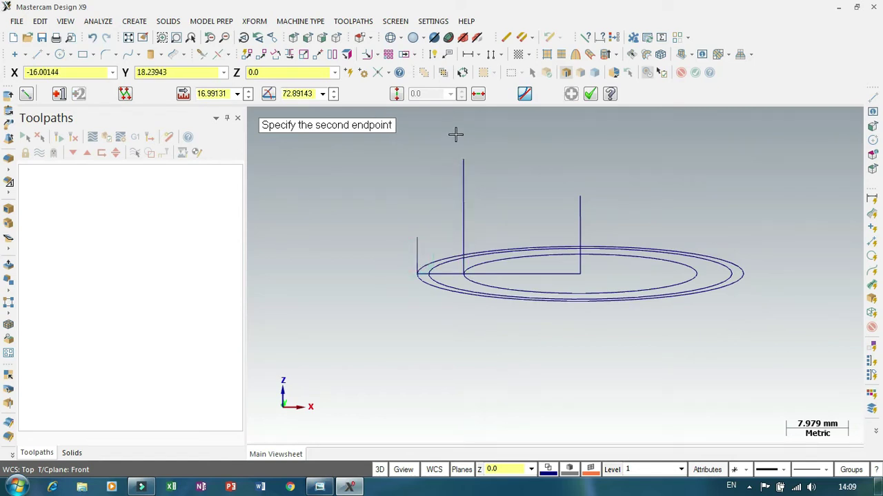
click(455, 135)
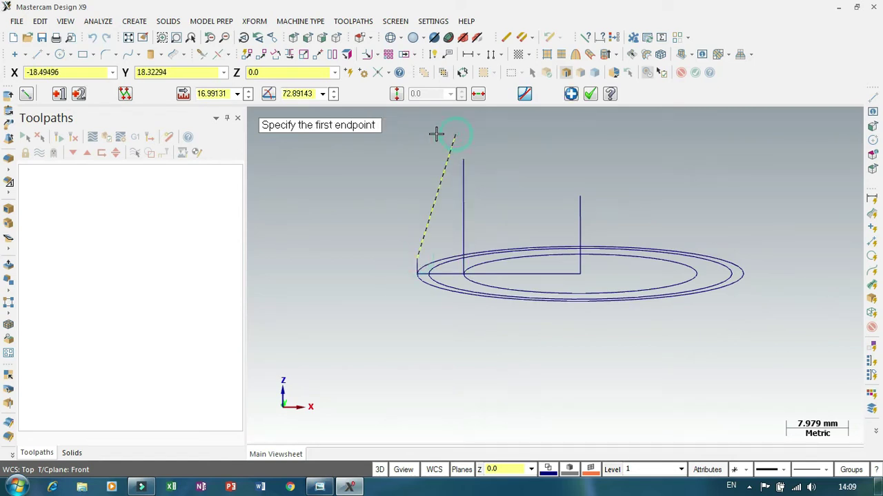
click(334, 97)
click(334, 97)
click(335, 96)
click(336, 97)
click(334, 94)
click(334, 95)
click(334, 94)
click(335, 95)
double_click(300, 94)
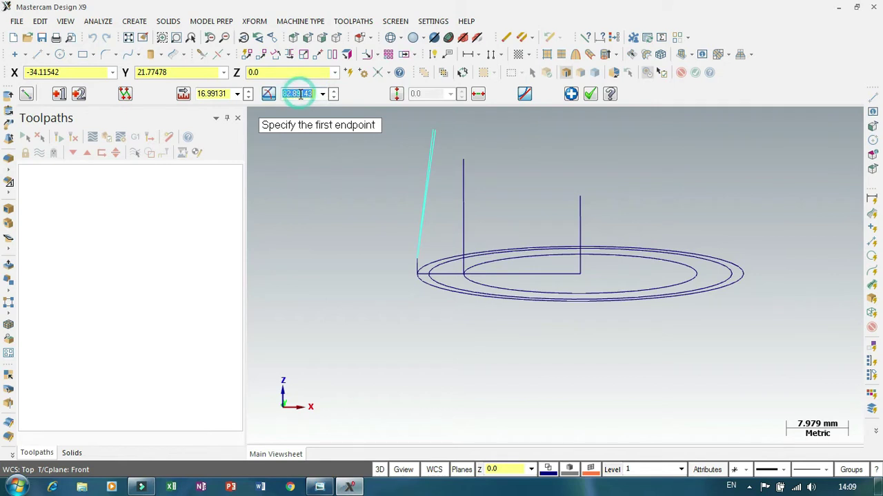
text(82)
key(Return)
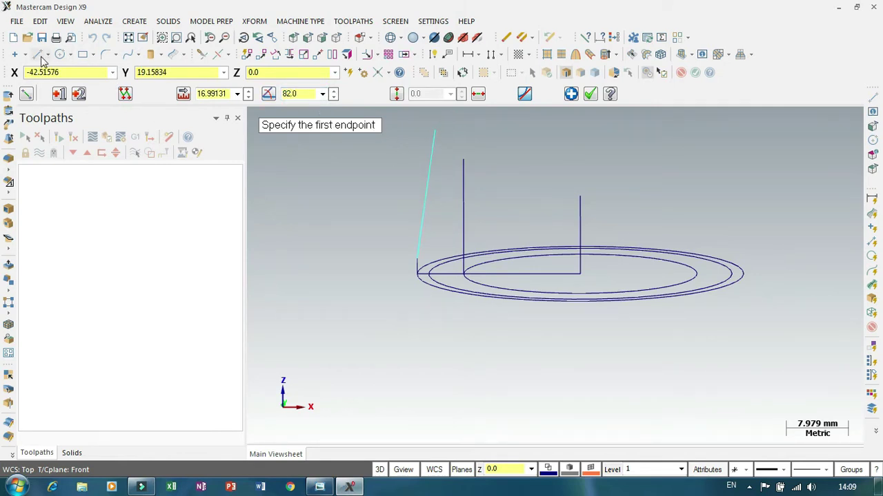
- Draw a horizontal line from the 15 mm vertical line's upper end outward past the slanted line
click(465, 163)
click(395, 159)
key(Escape)
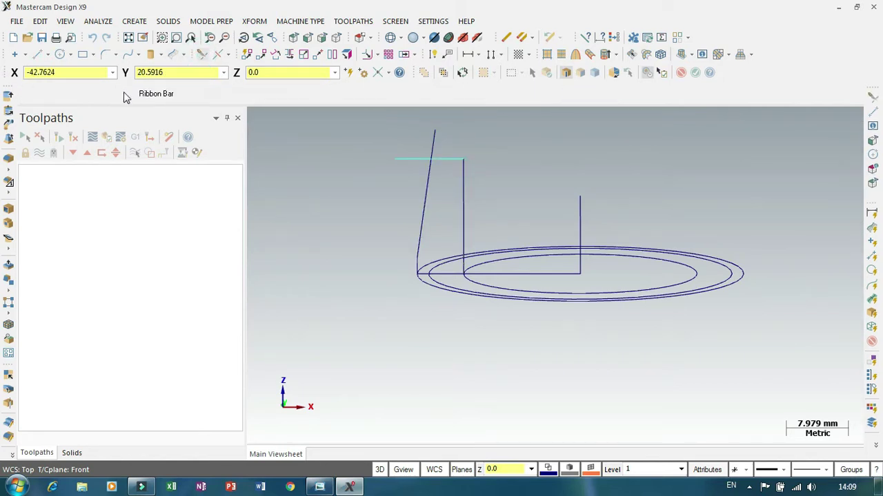
- Trim the upper horizontal line and the slanted line to each other so they form a corner
click(78, 93)
scroll(473, 151, up, 2)
click(416, 165)
click(409, 178)
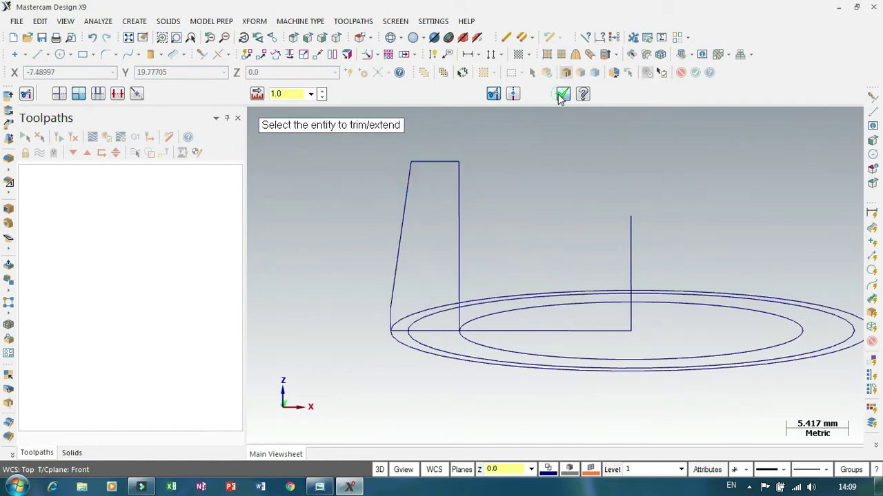
click(563, 94)
- Try to break the base line and the 15 mm vertical line into 5 pieces each with Break Many Pieces
scroll(424, 185, down, 2)
click(440, 286)
click(449, 252)
click(228, 54)
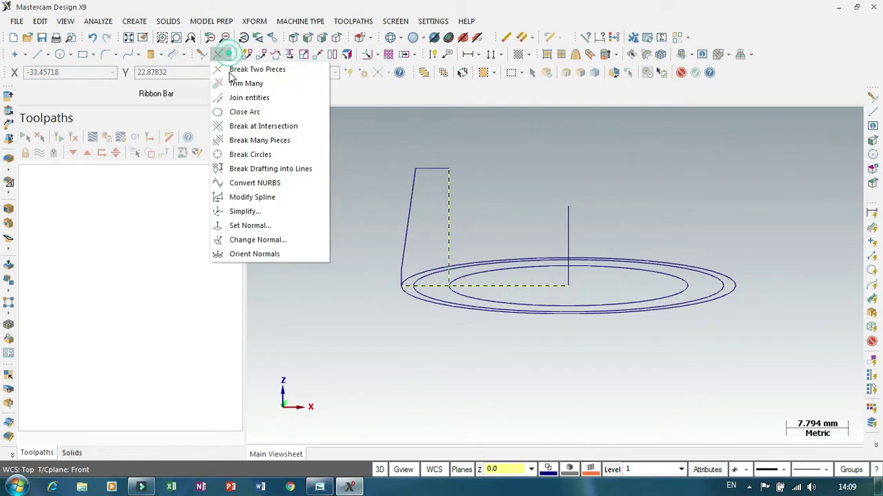
click(238, 140)
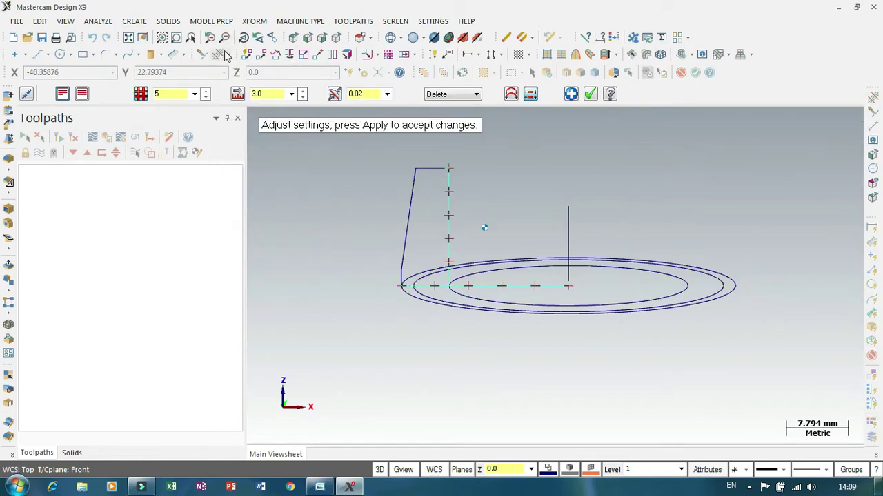
key(Return)
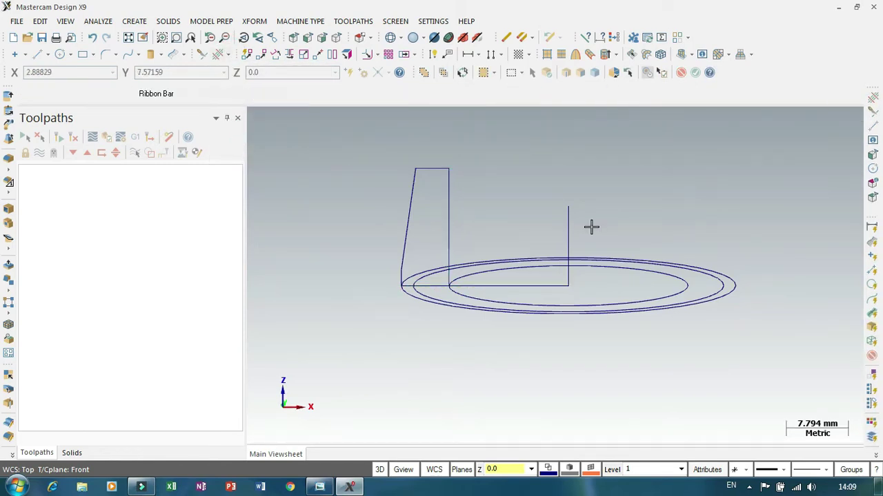
- Break the base line at its intersection with the 15 mm vertical line using Break at Intersection
scroll(453, 238, up, 2)
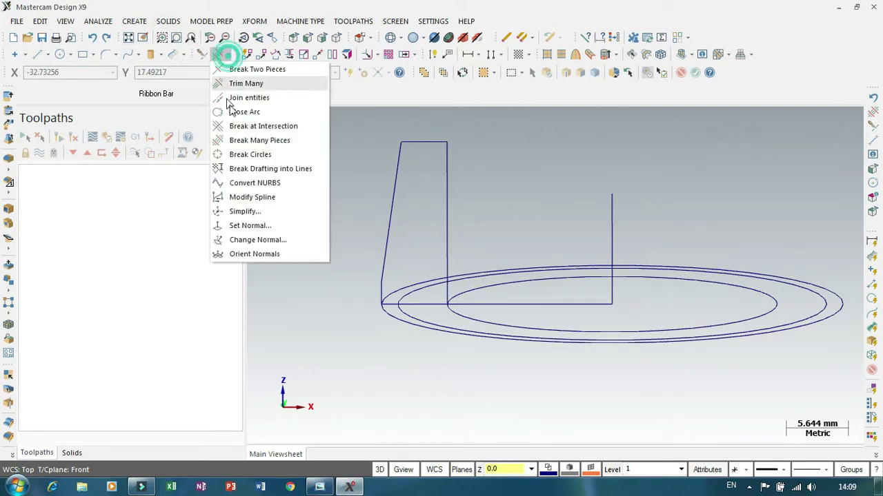
click(254, 127)
click(437, 302)
key(Return)
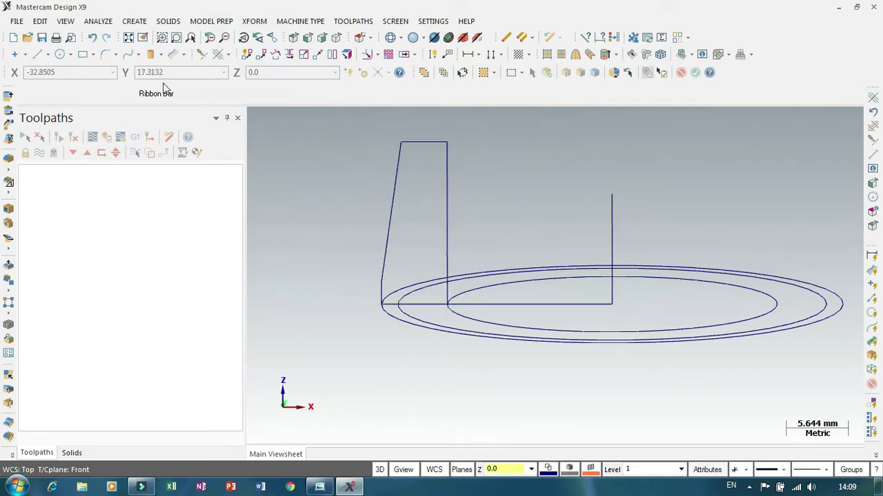
- Try revolving the closed profile as a new body about the vertical line at the origin
click(8, 110)
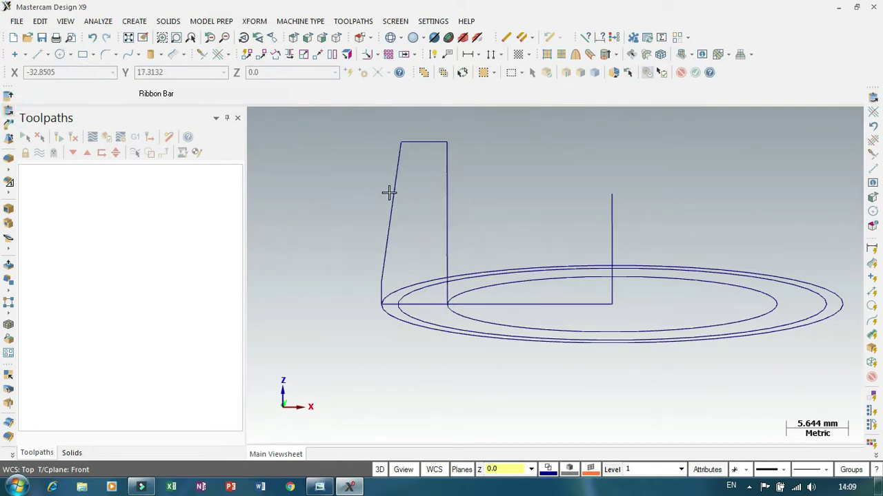
click(393, 193)
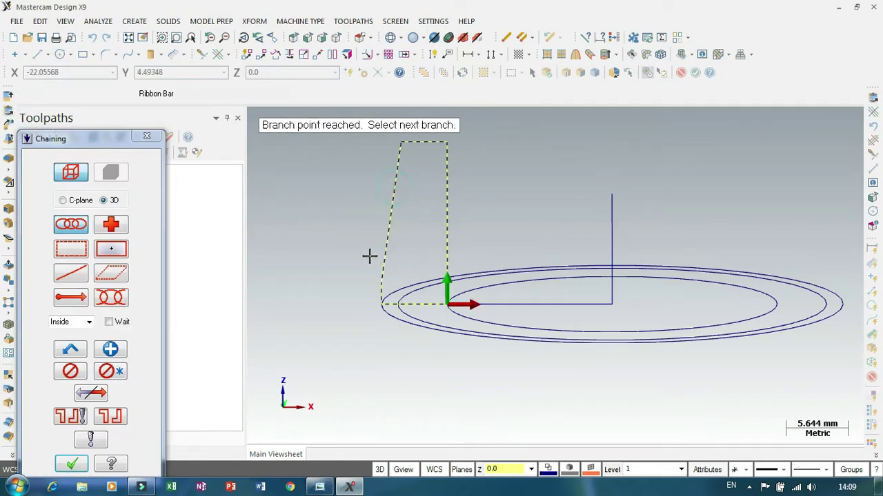
click(72, 464)
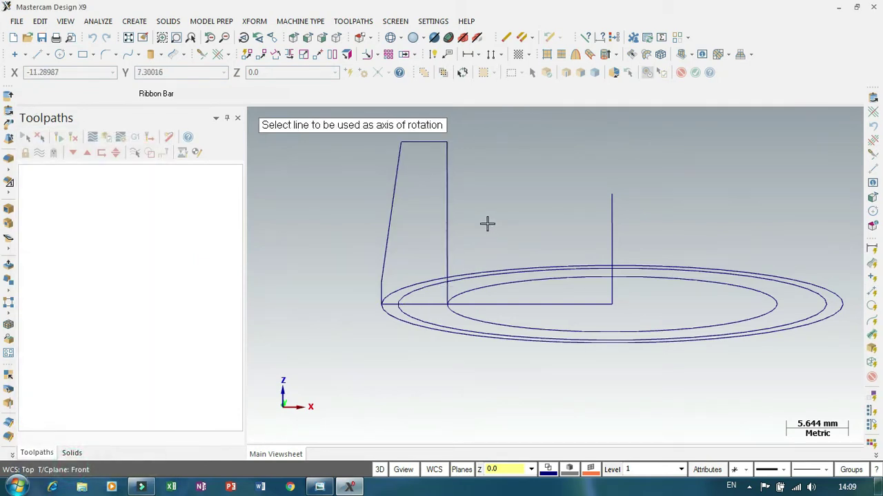
click(607, 224)
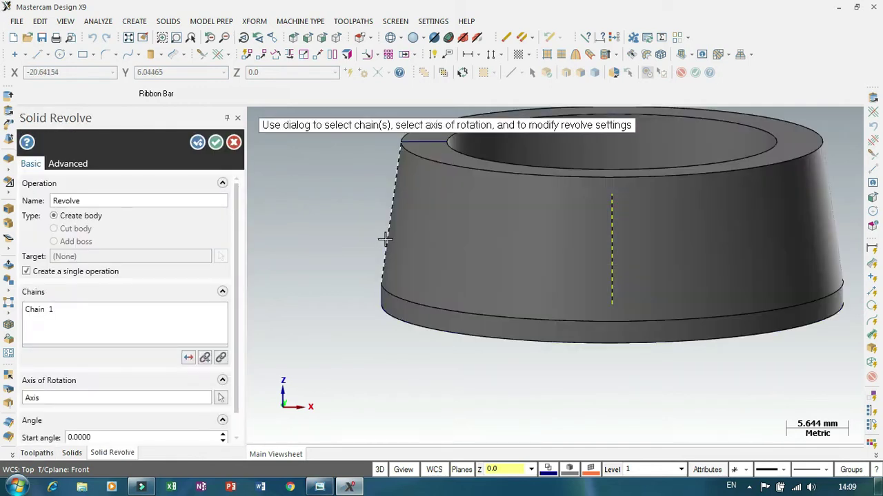
scroll(373, 233, down, 1)
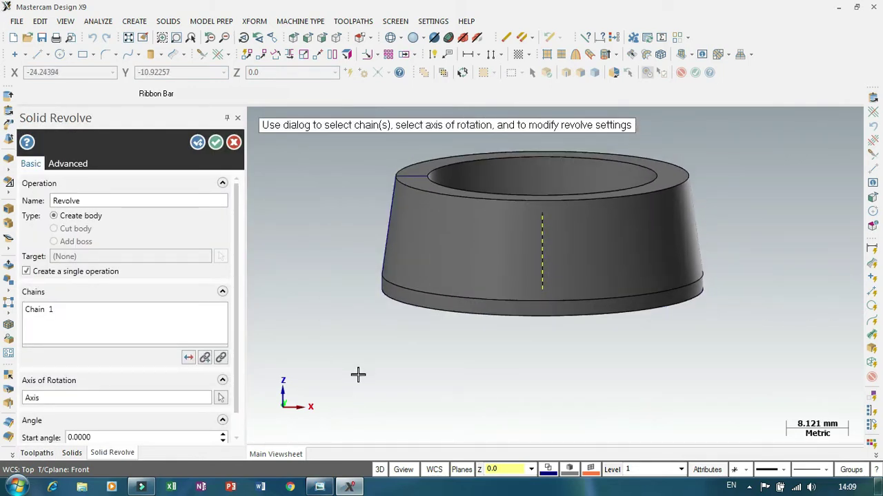
- Compare the revolve preview with the joint's top-view and side-view photos, and in Mastercam cancel the revolve
mouse_move(320, 491)
click(320, 416)
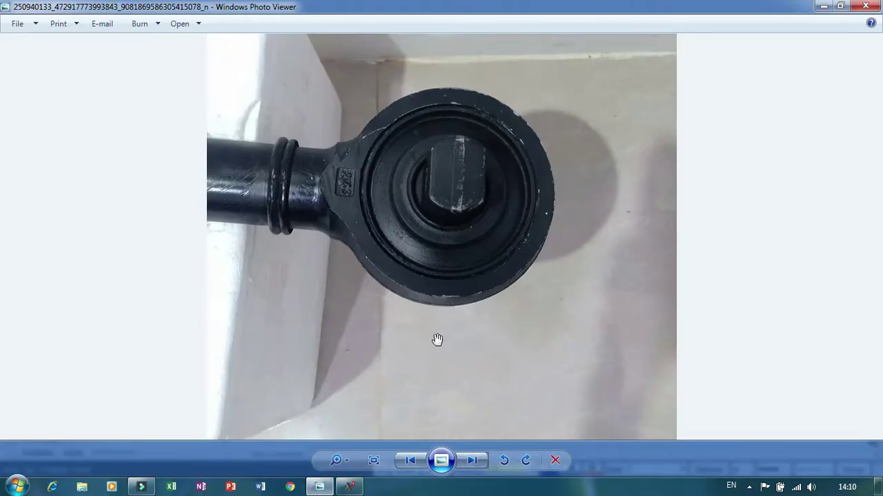
click(473, 460)
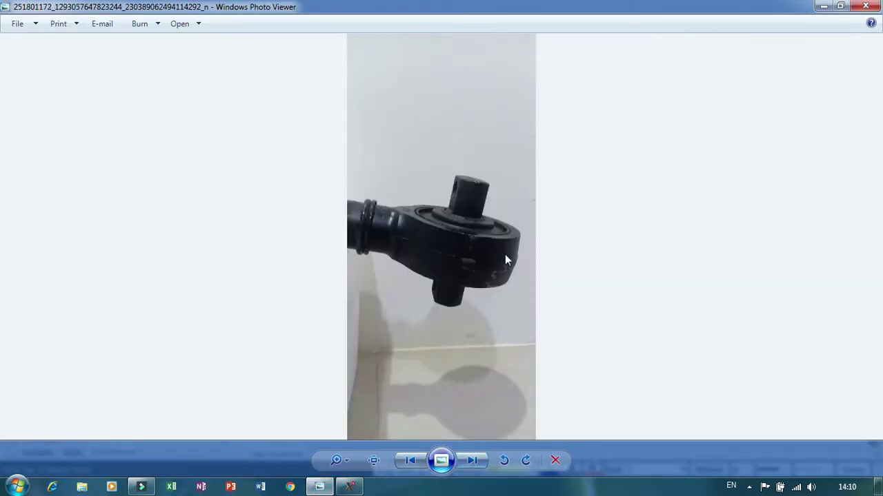
click(350, 487)
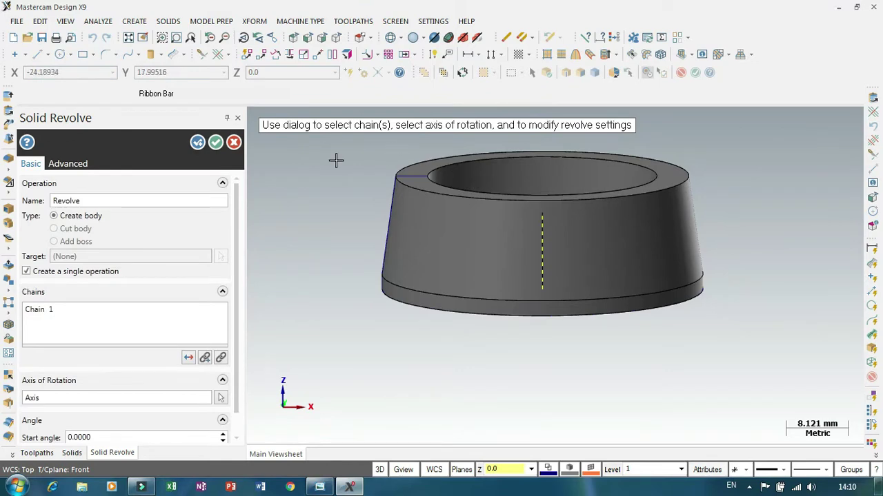
click(233, 142)
- Offset a copy of the profile's upper horizontal line downward to a height of 9 mm above the base line
scroll(437, 149, up, 2)
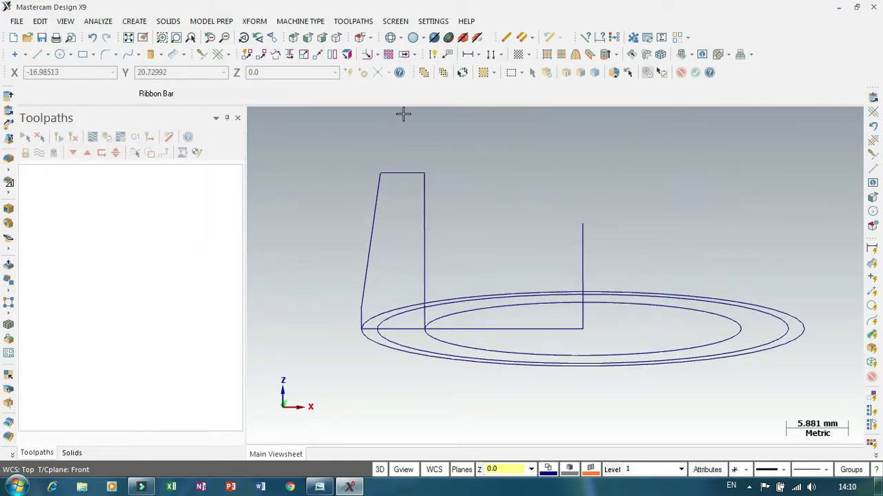
click(369, 56)
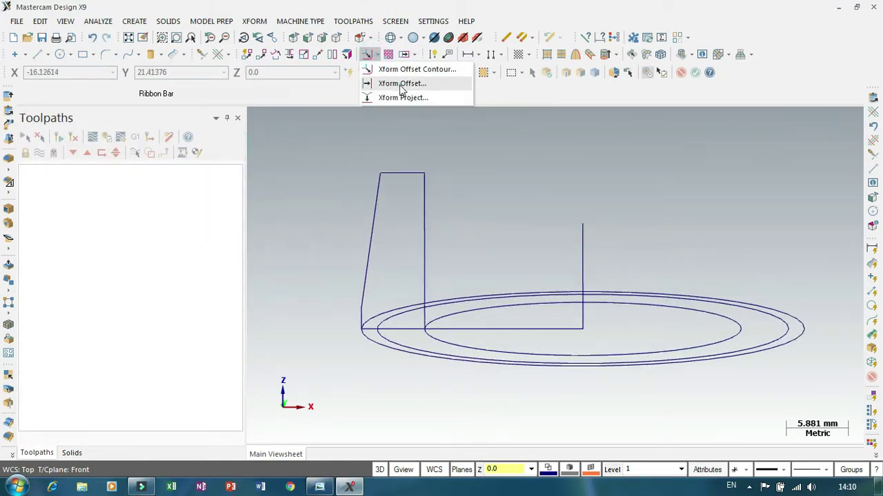
click(402, 83)
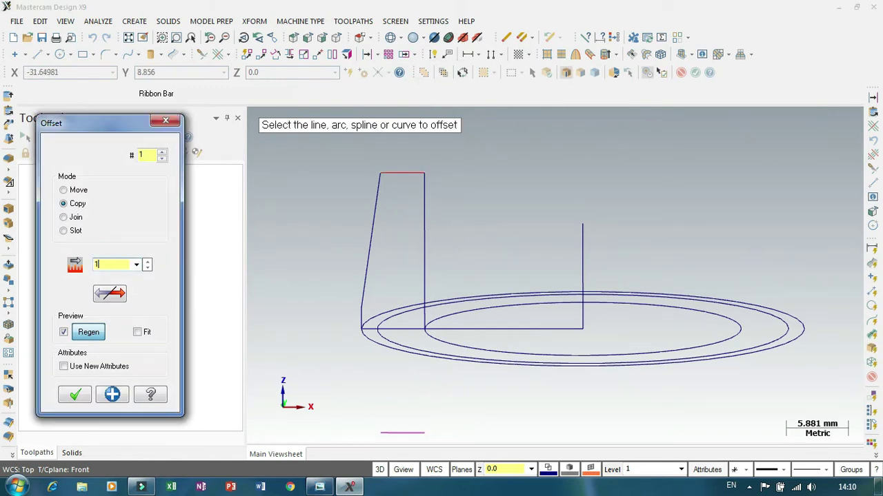
key(Return)
click(75, 396)
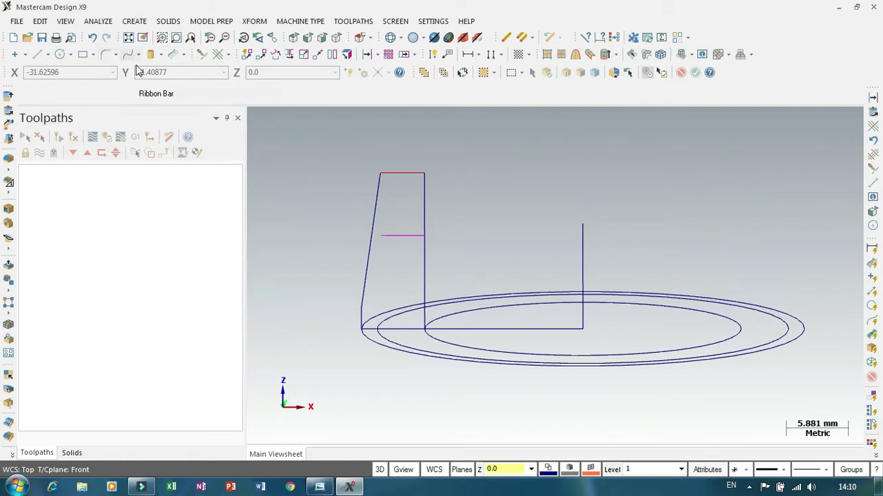
- Trim the offset line and the slanted line to a corner, and delete the old upper line and excess inner vertical segment
click(203, 55)
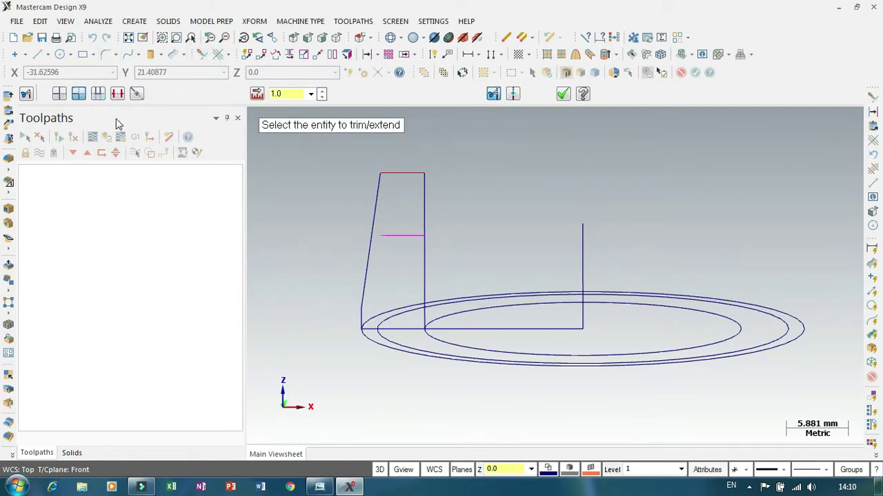
click(399, 236)
click(369, 250)
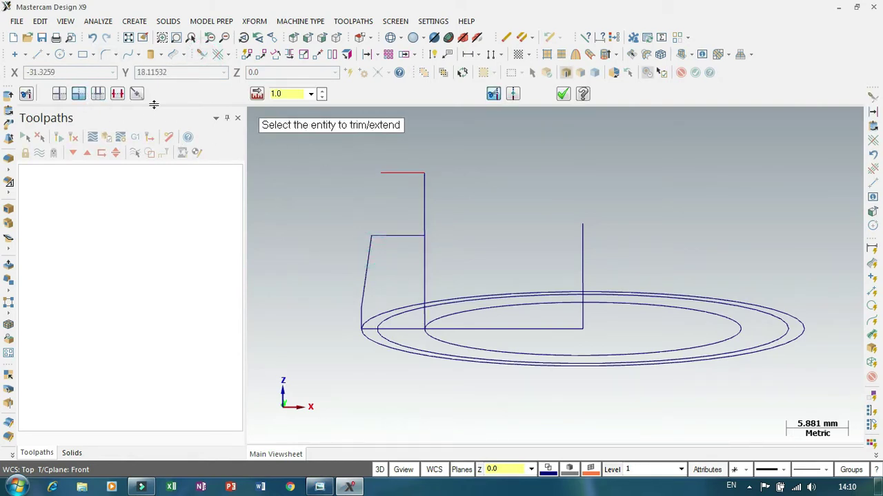
click(117, 94)
click(404, 173)
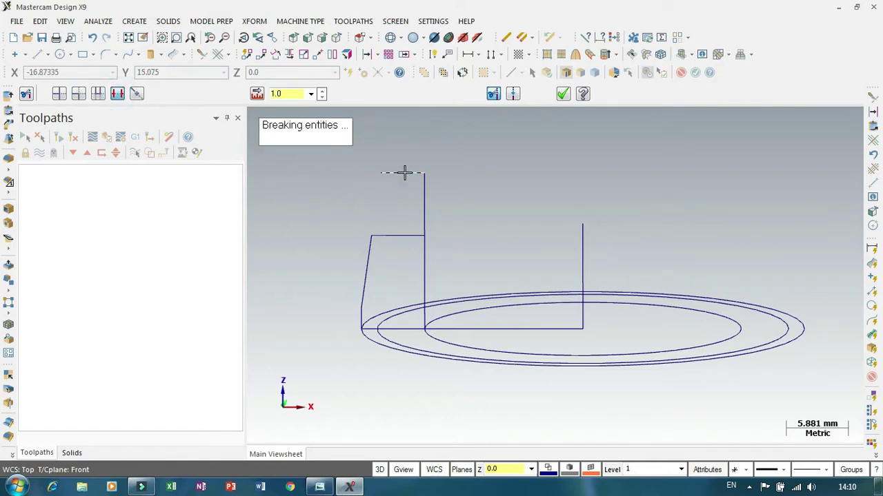
click(426, 200)
- Measure the length of the profile's inner vertical line
click(585, 36)
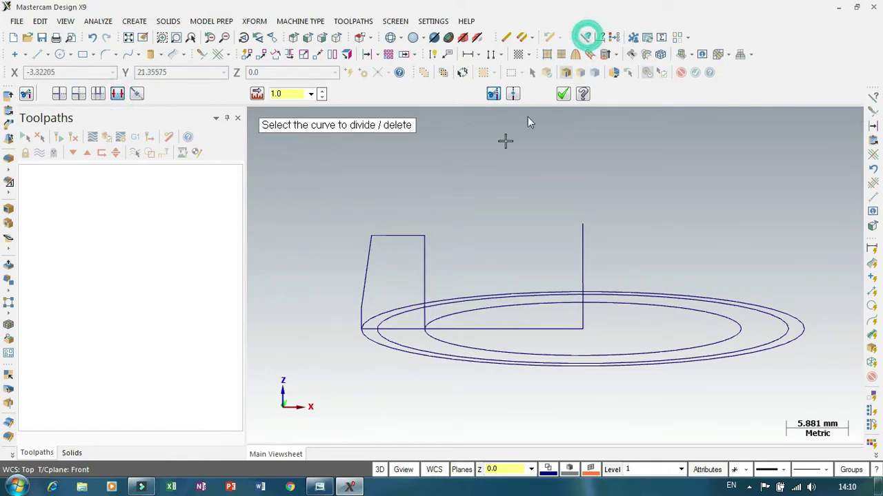
click(426, 261)
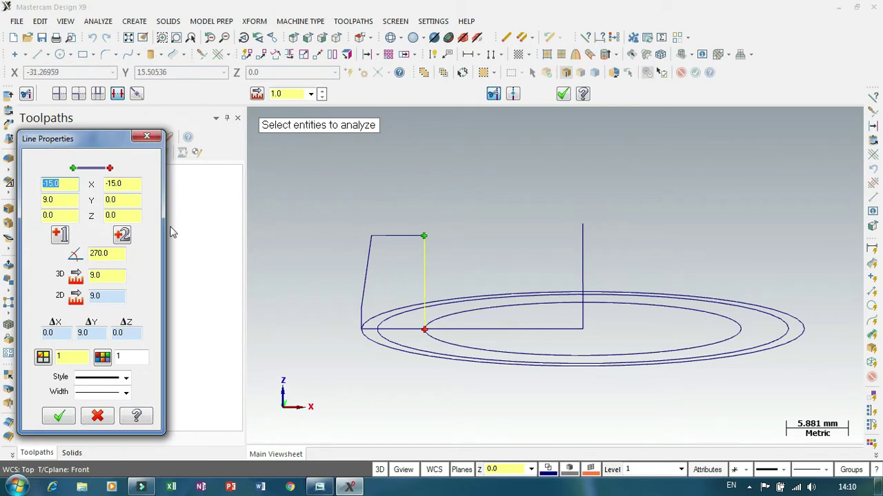
click(147, 137)
scroll(483, 217, down, 2)
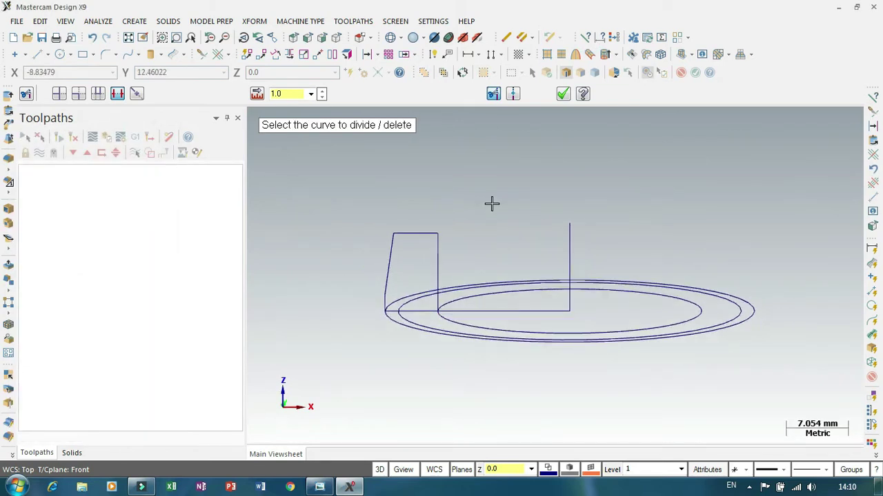
scroll(493, 201, up, 1)
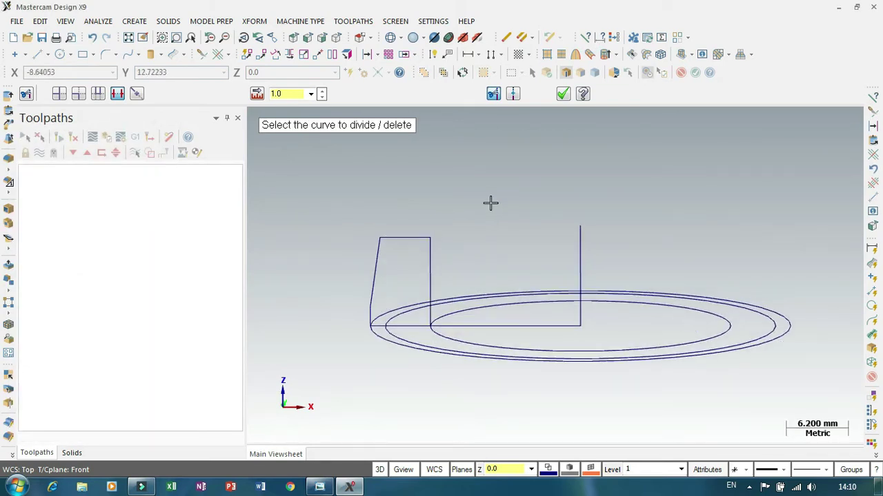
scroll(485, 200, down, 1)
scroll(356, 276, up, 1)
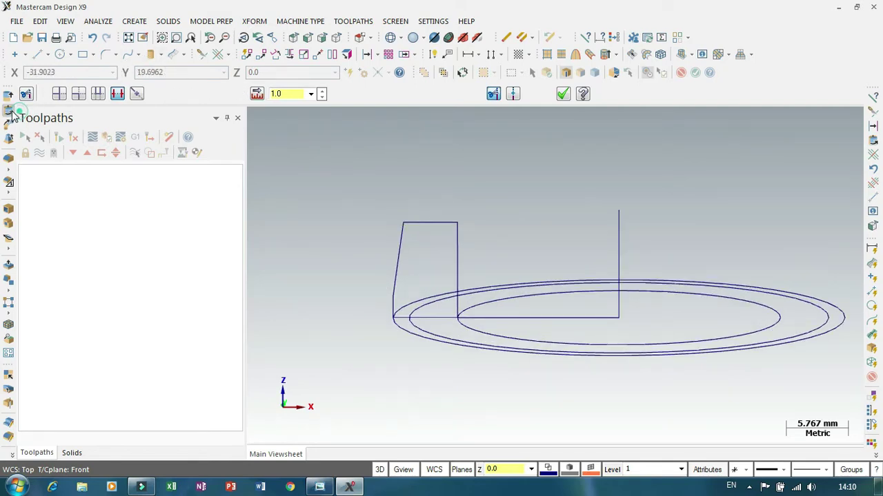
- Revolve the closed tapered profile about the vertical centre line as a new solid body
click(9, 111)
click(399, 253)
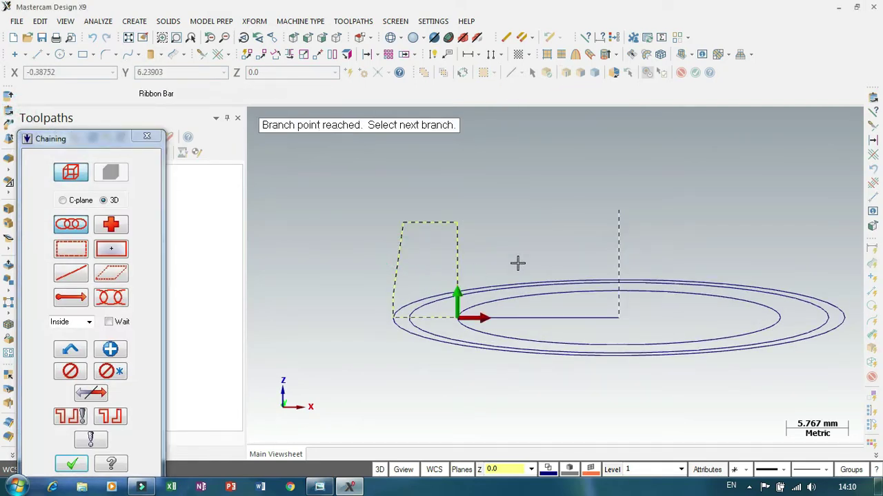
click(71, 464)
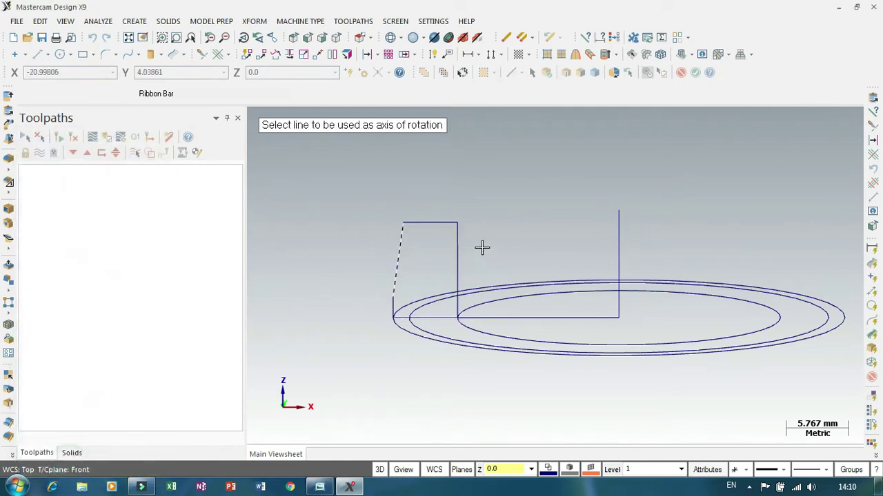
click(615, 238)
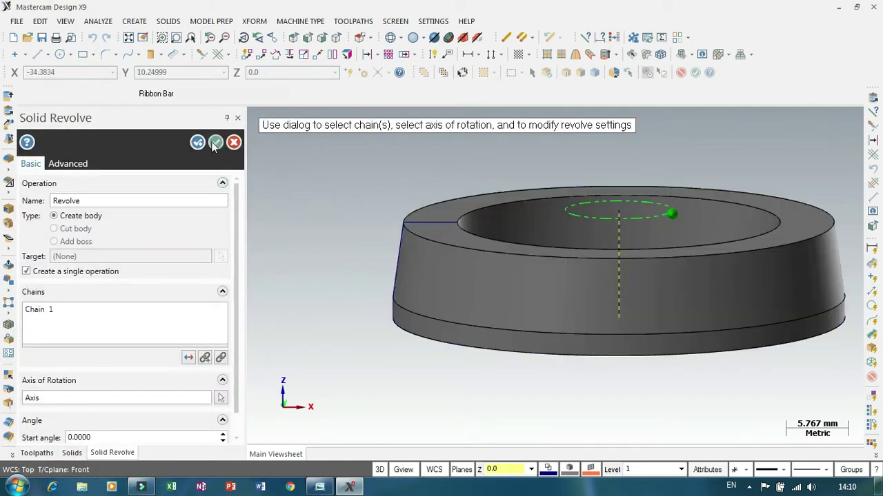
click(215, 143)
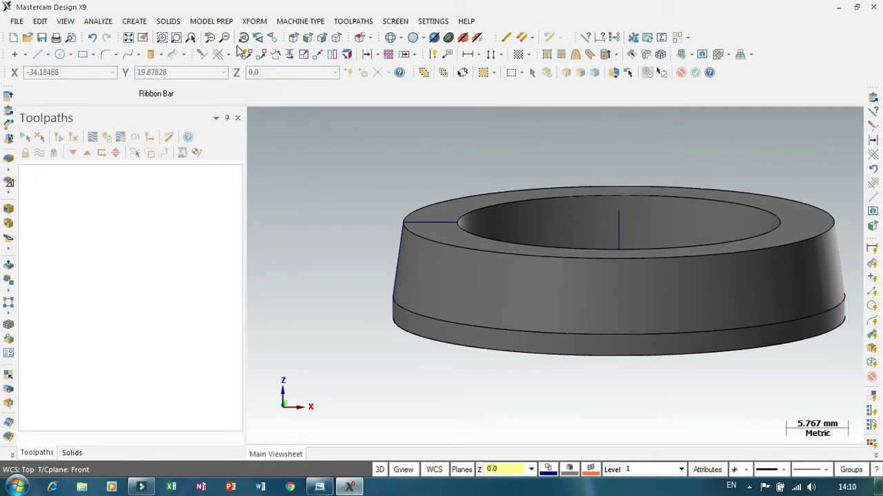
- Mirror a copy of the revolved solid about the horizontal base line and return to shaded display
click(288, 55)
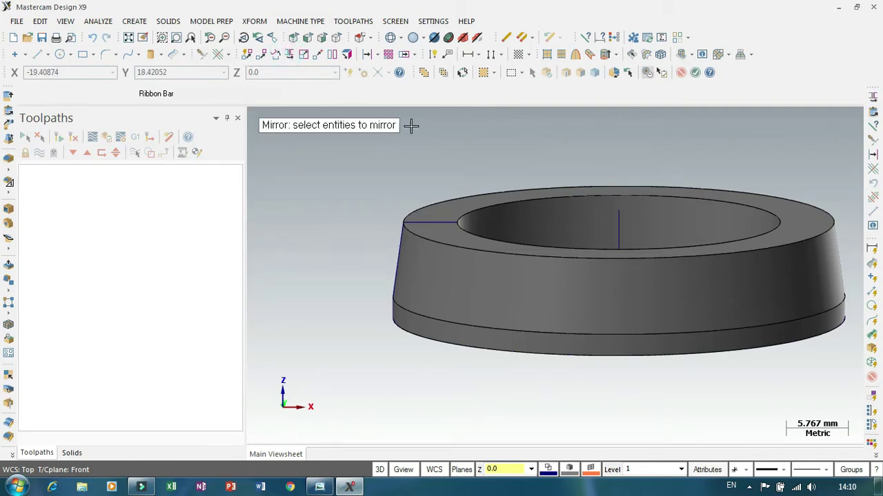
click(483, 285)
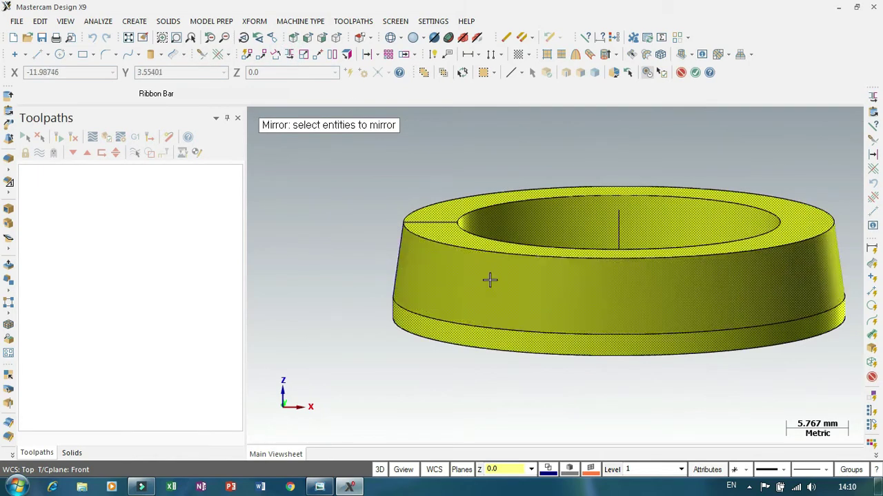
key(Return)
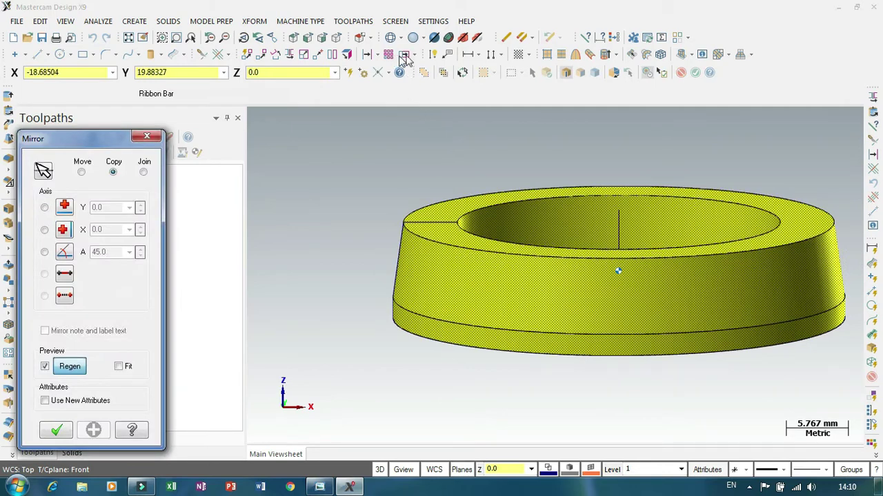
click(391, 37)
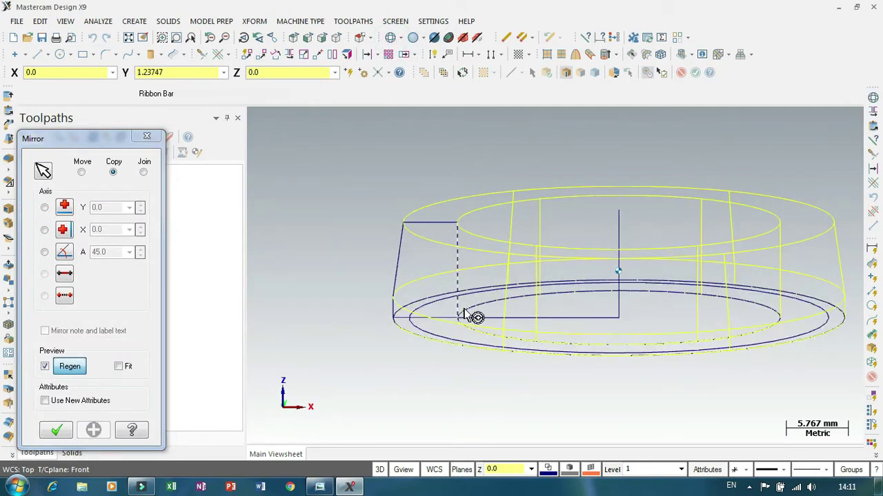
click(550, 317)
click(62, 432)
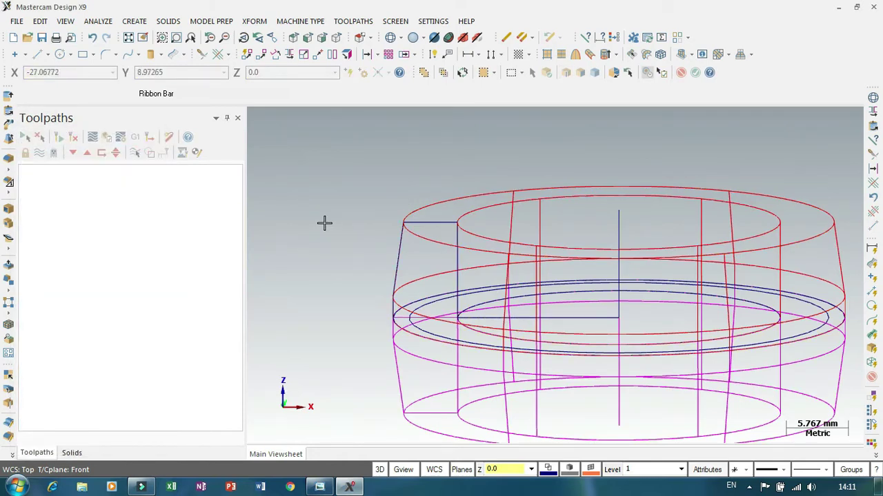
scroll(325, 222, down, 1)
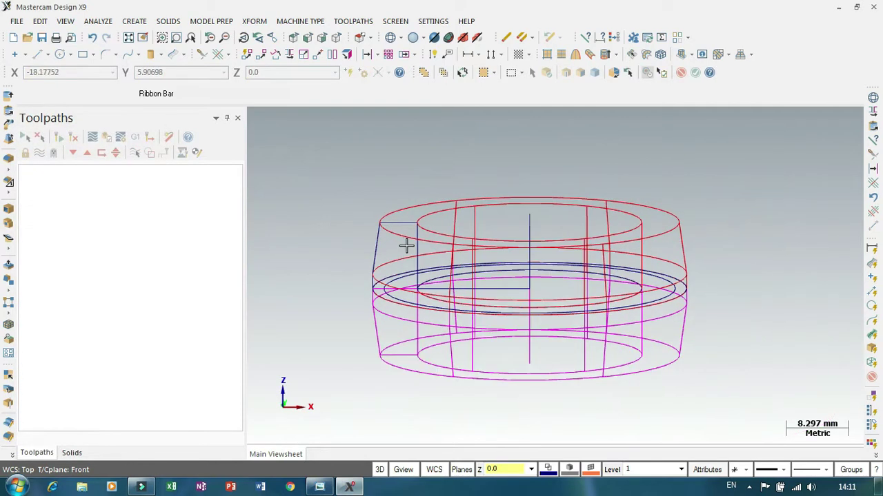
click(411, 38)
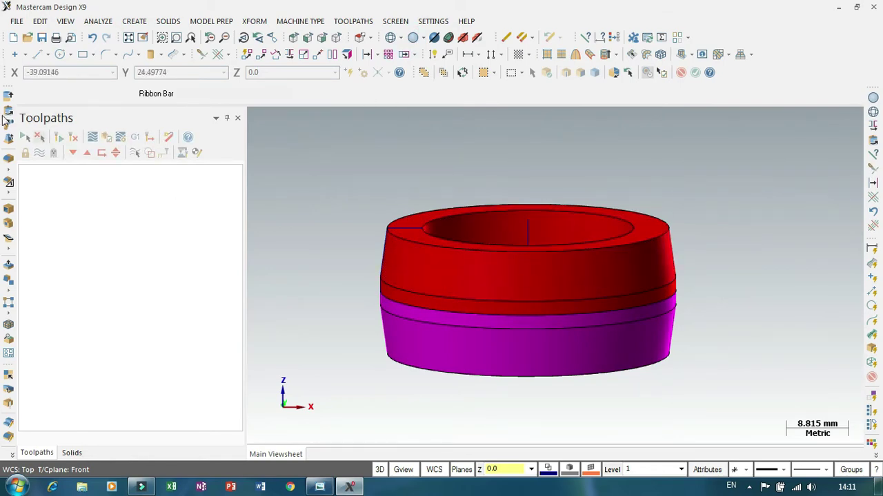
- Unite the upper and mirrored lower ring halves with a Boolean operation and clear the result colours
click(9, 235)
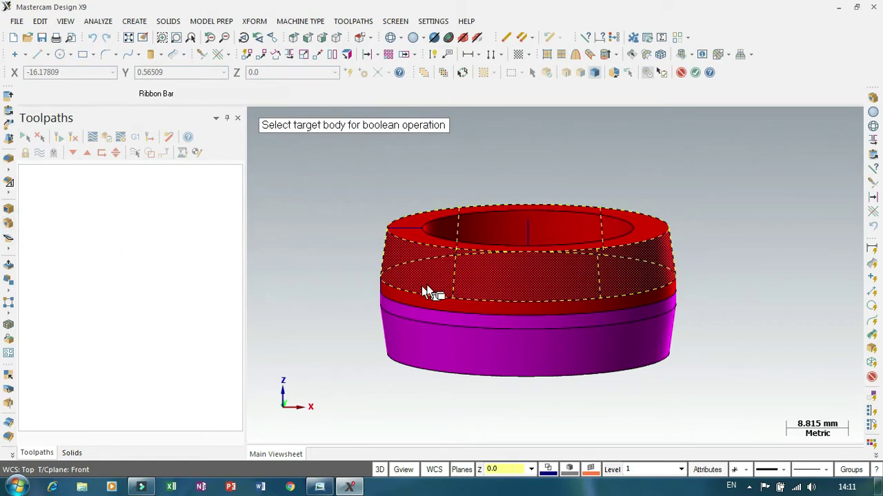
click(435, 281)
click(434, 336)
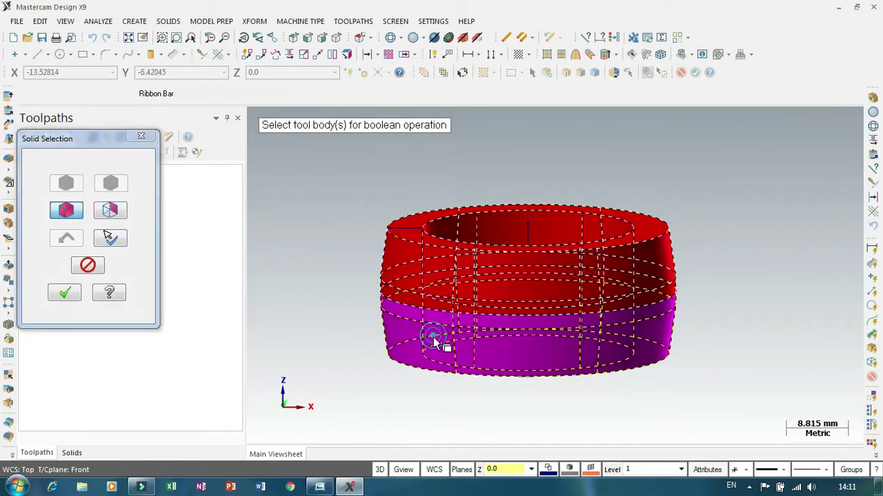
click(64, 293)
click(215, 142)
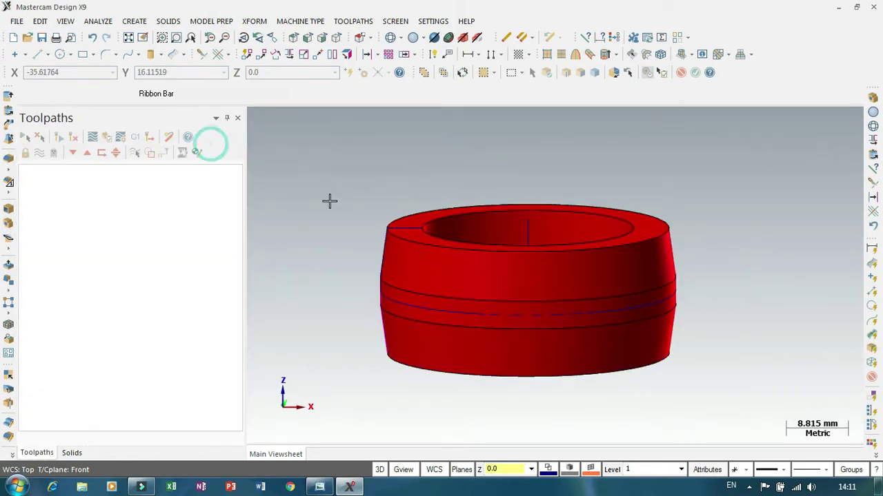
right_click(672, 234)
click(703, 398)
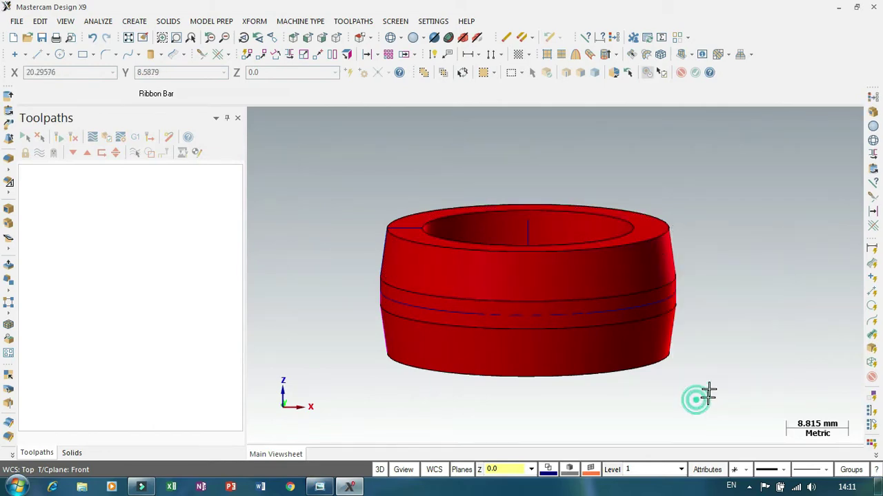
- In the left side plane, draw a circle about 12.9 mm in diameter, centred where the vertical line crosses the ring's mid-height line
mouse_move(415, 191)
middle_down()
mouse_move(473, 187)
mouse_move(394, 185)
mouse_move(391, 214)
mouse_move(417, 186)
mouse_move(448, 273)
mouse_move(439, 273)
middle_up()
right_click(547, 262)
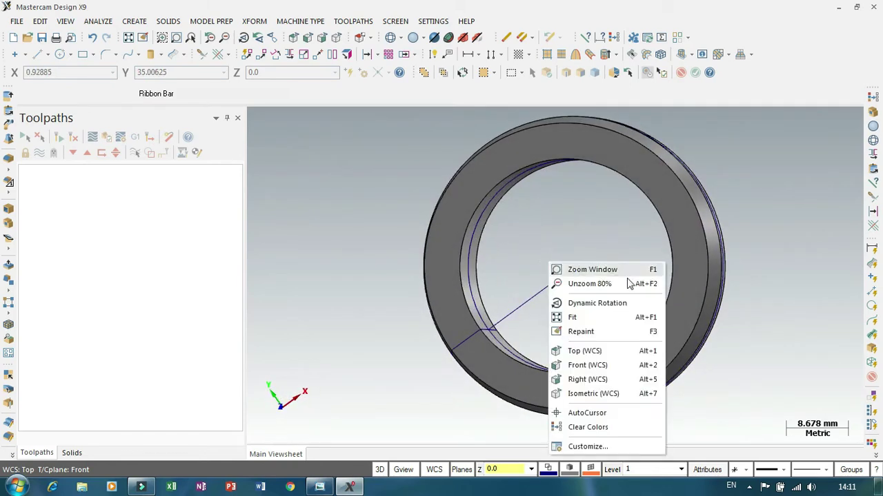
click(587, 349)
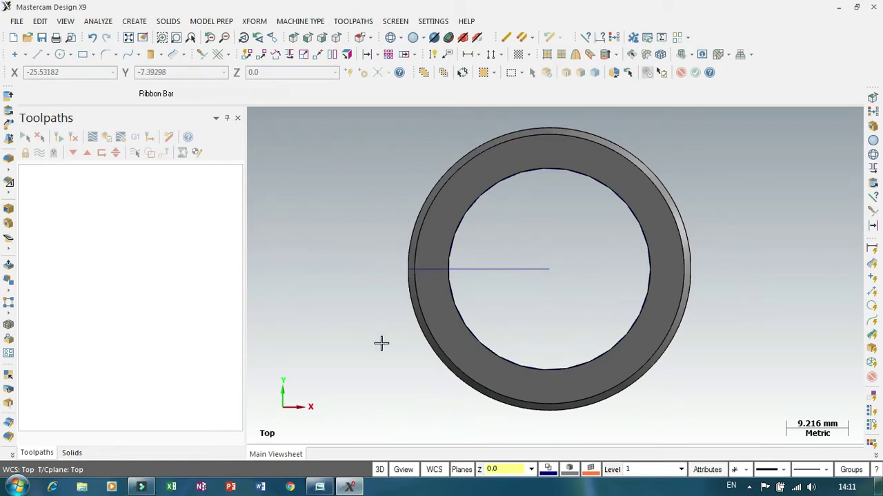
click(403, 469)
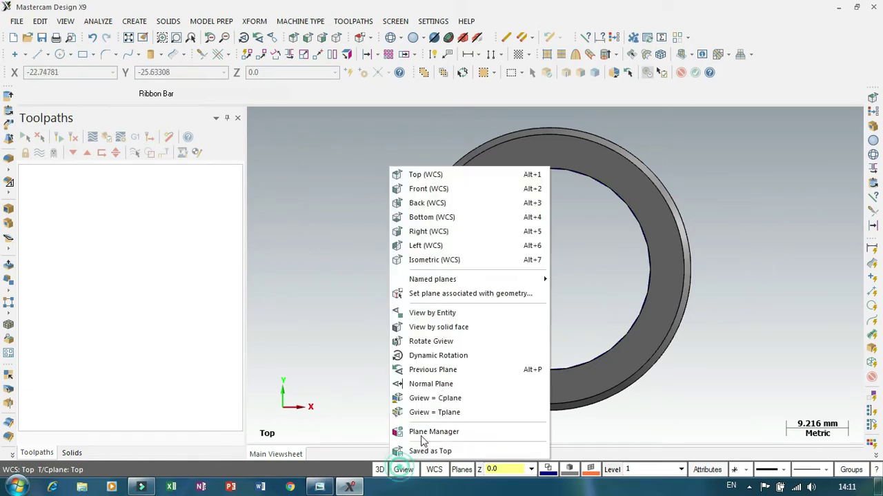
click(418, 246)
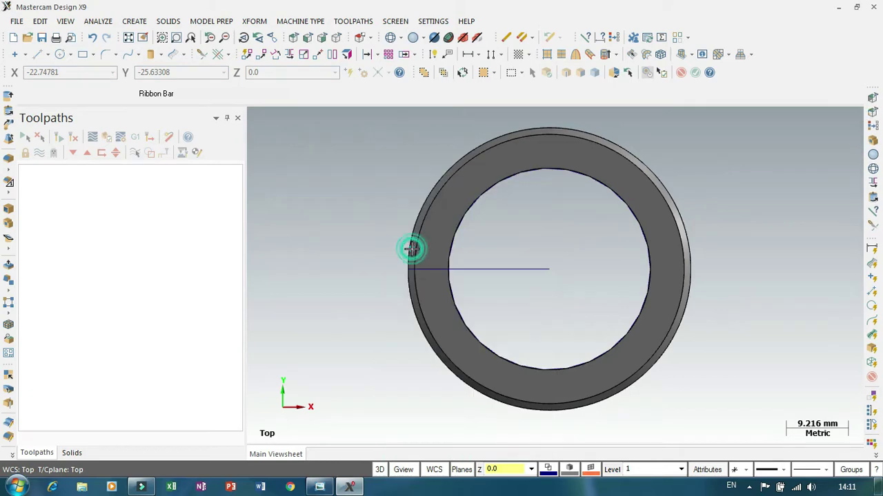
scroll(421, 234, down, 2)
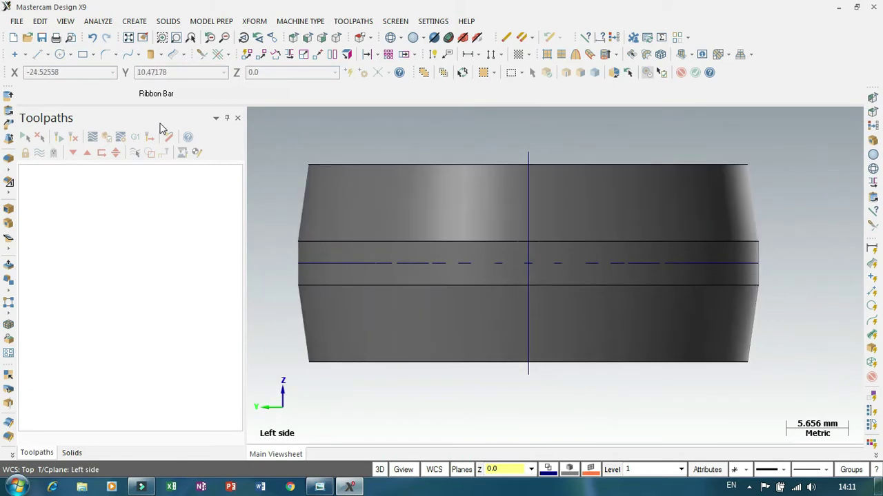
click(59, 54)
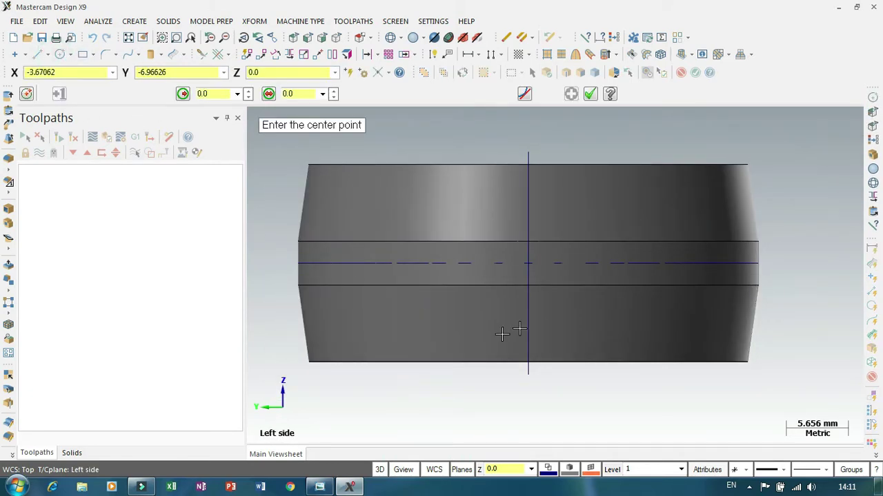
scroll(531, 269, up, 2)
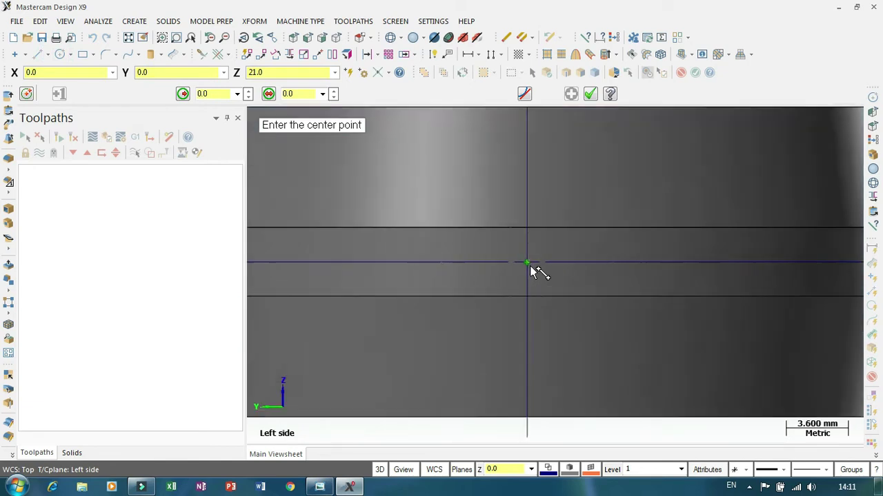
click(529, 263)
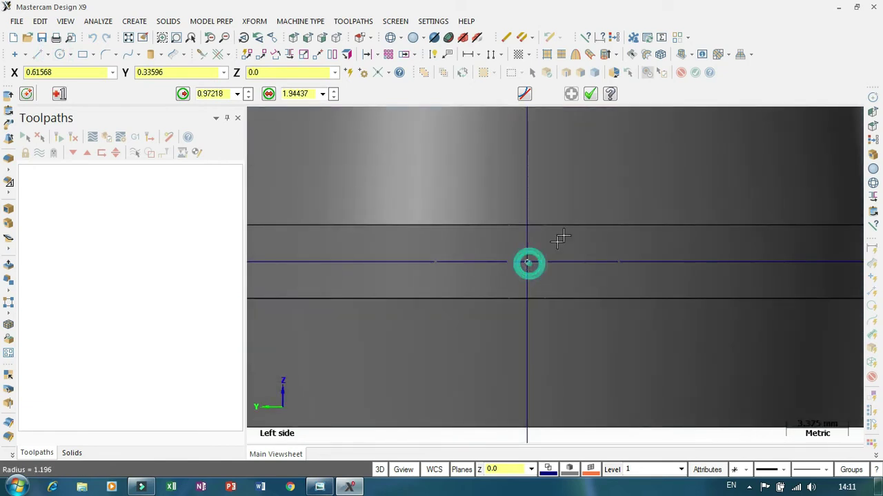
click(614, 181)
scroll(538, 151, down, 4)
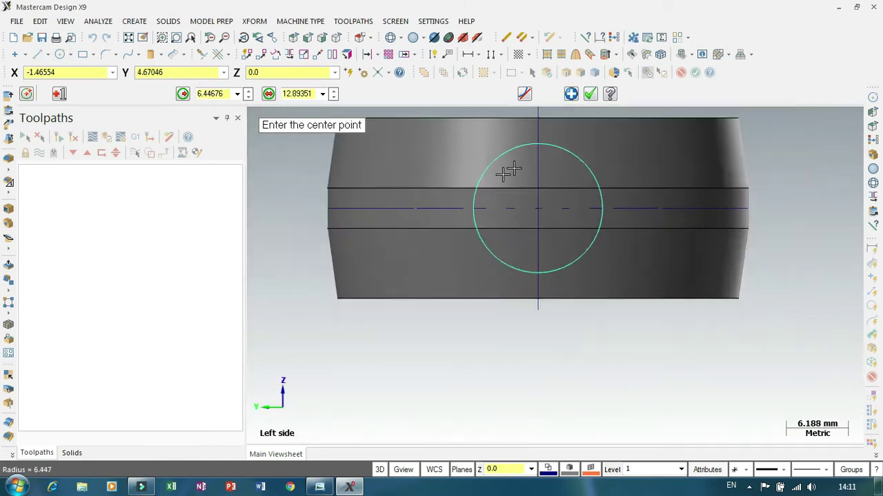
- Check the new circle against the ring from above and set its diameter to 15 mm
right_click(704, 233)
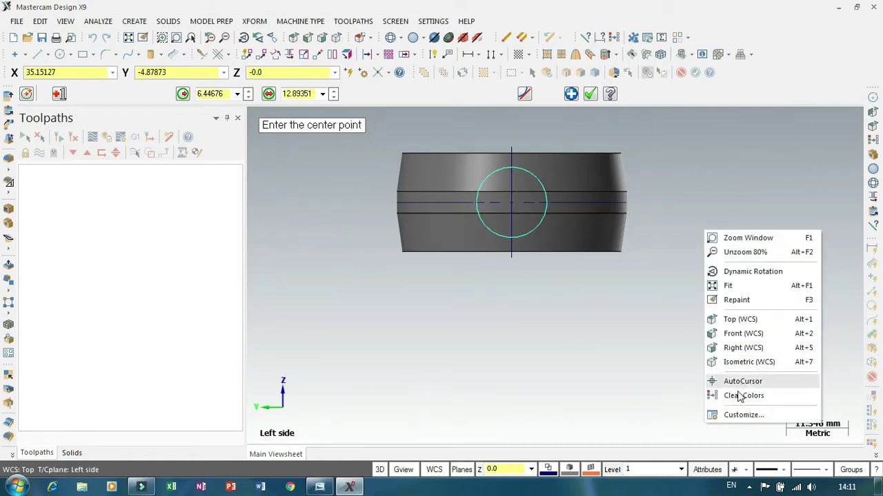
click(732, 316)
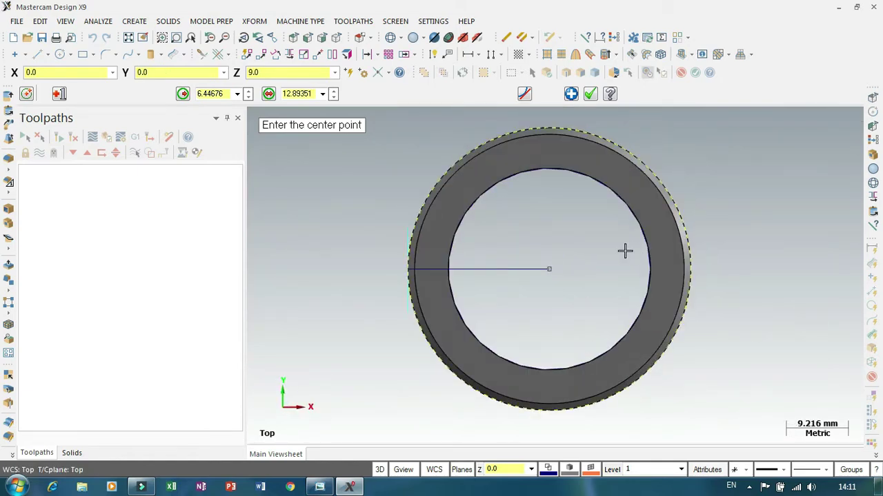
scroll(520, 276, down, 2)
scroll(504, 248, up, 2)
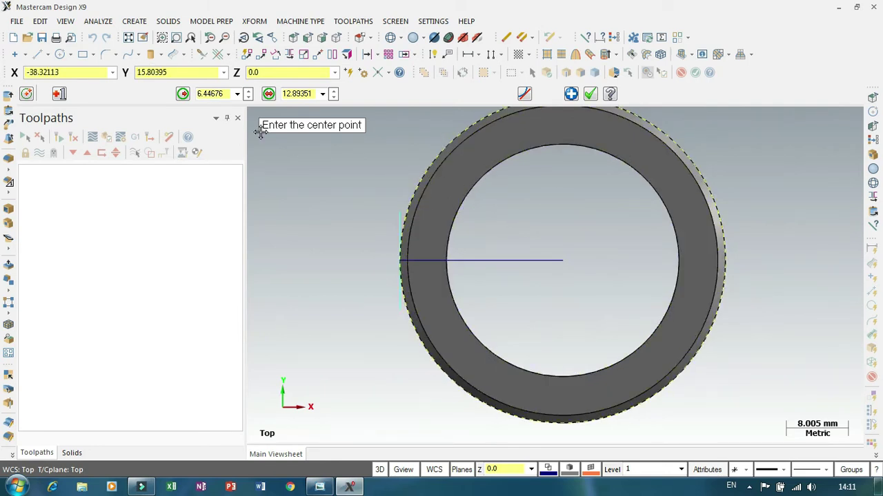
double_click(299, 94)
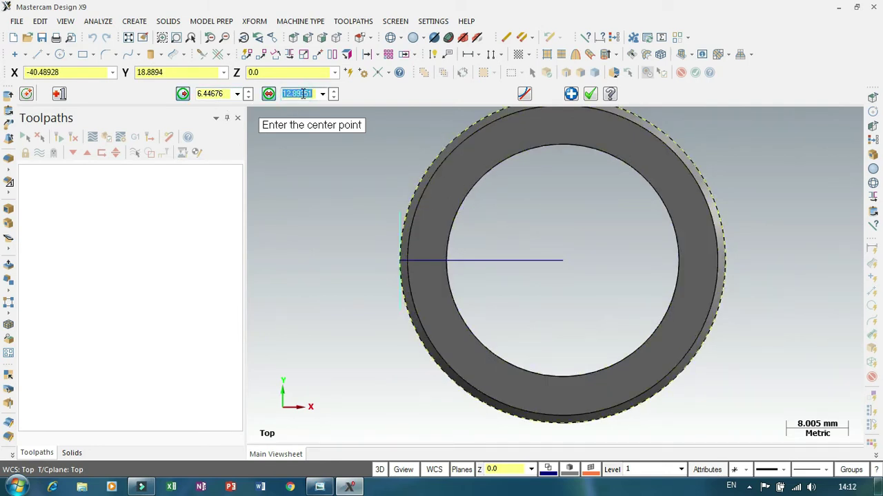
text(15)
key(Return)
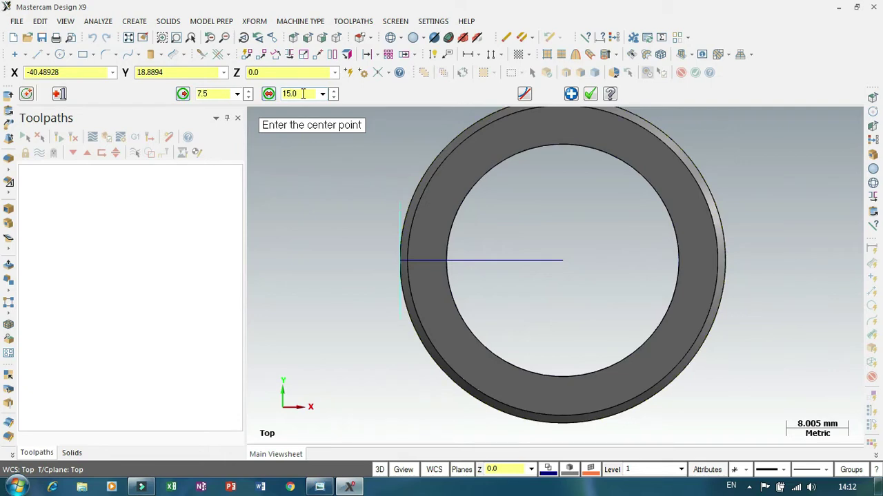
- Consult the joint's side-view and top-view photos, and in Mastercam set the circle's diameter to 18 mm
click(319, 487)
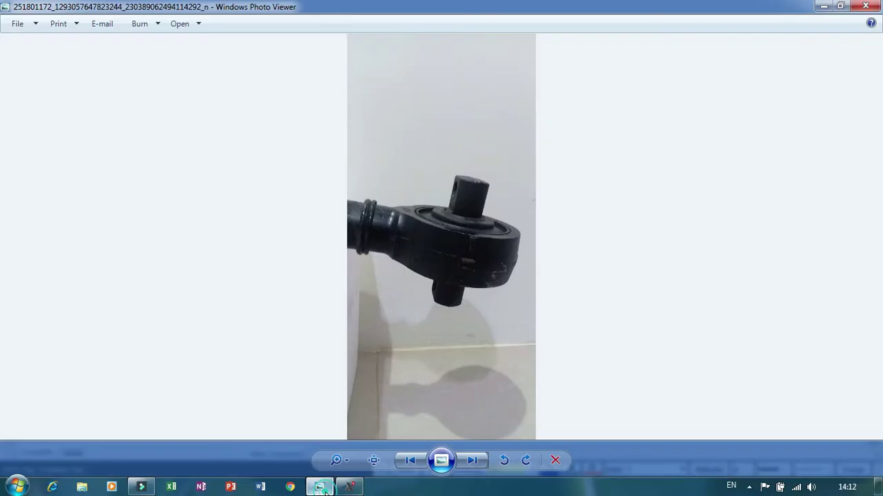
click(411, 460)
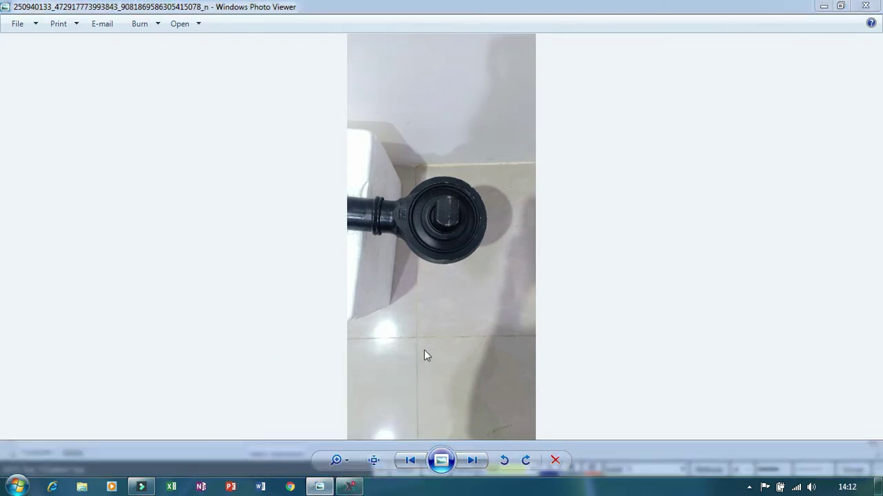
click(352, 486)
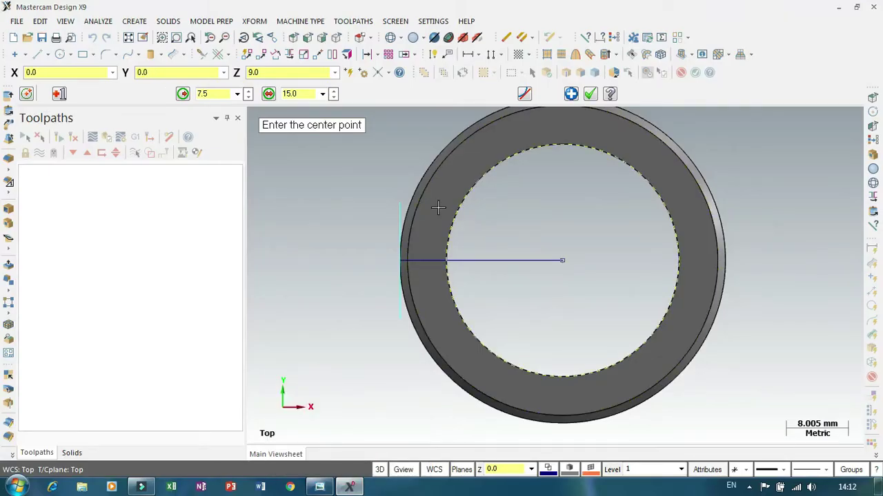
double_click(310, 95)
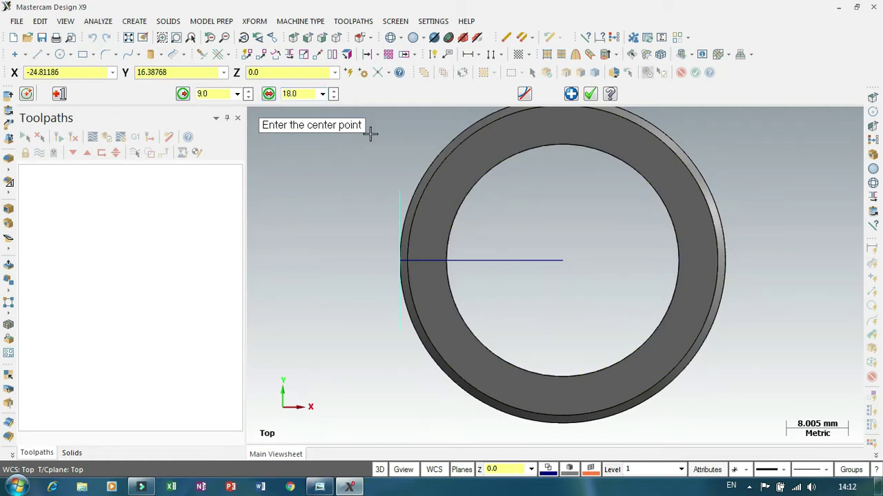
scroll(373, 207, down, 1)
scroll(720, 337, down, 1)
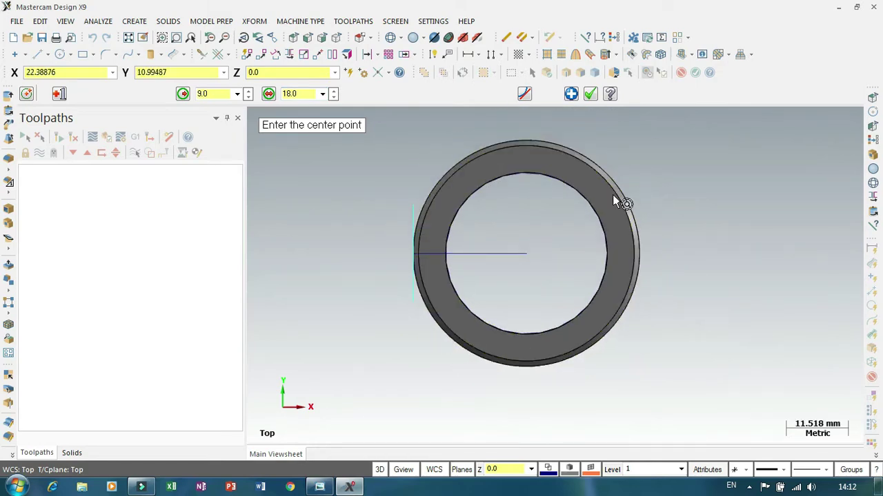
scroll(364, 236, up, 1)
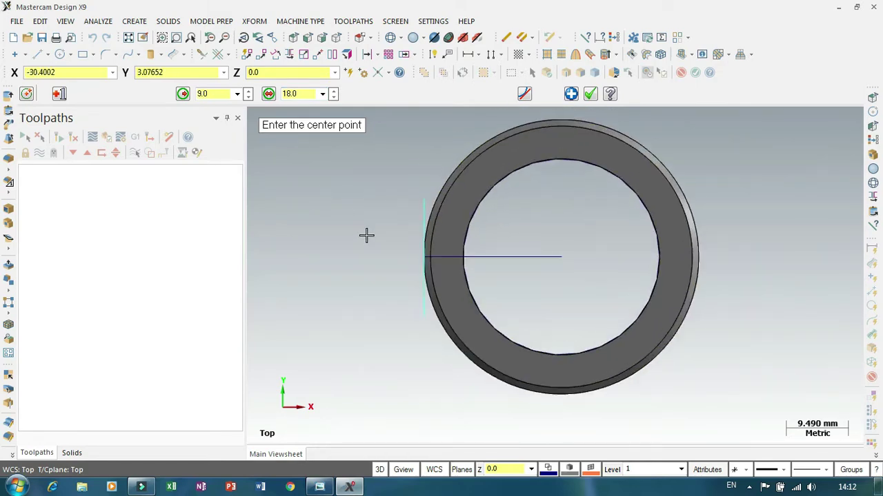
- Accept the 18 mm circle, set the left side plane, and check the circle against the ring's upper edge
click(589, 92)
mouse_move(571, 217)
middle_down()
mouse_move(650, 178)
mouse_move(729, 173)
mouse_move(724, 181)
middle_up()
right_click(675, 184)
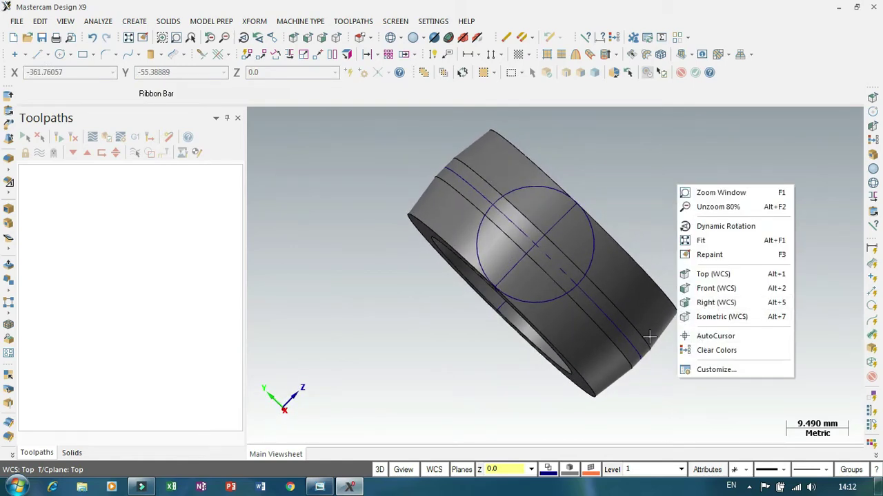
click(405, 473)
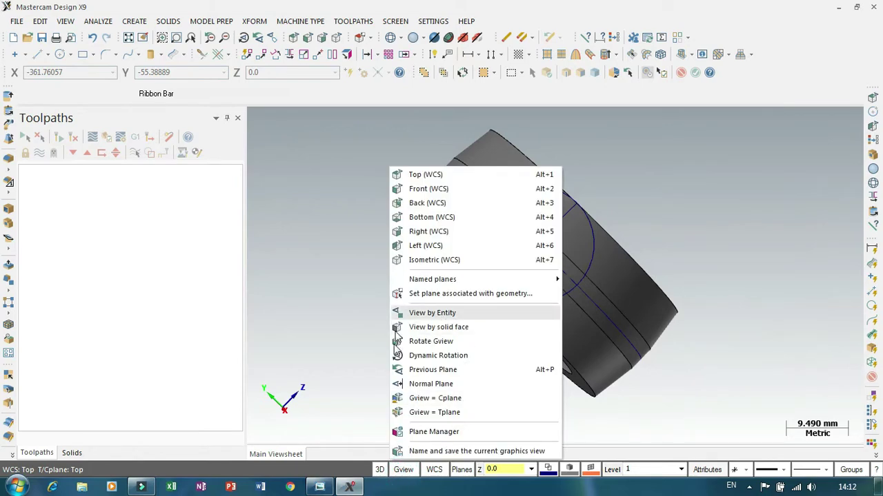
click(418, 247)
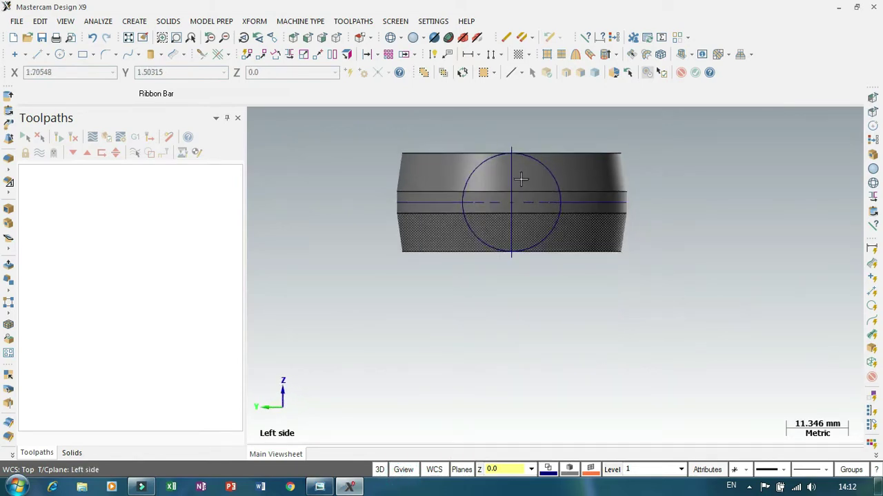
scroll(507, 148, up, 5)
scroll(513, 155, up, 5)
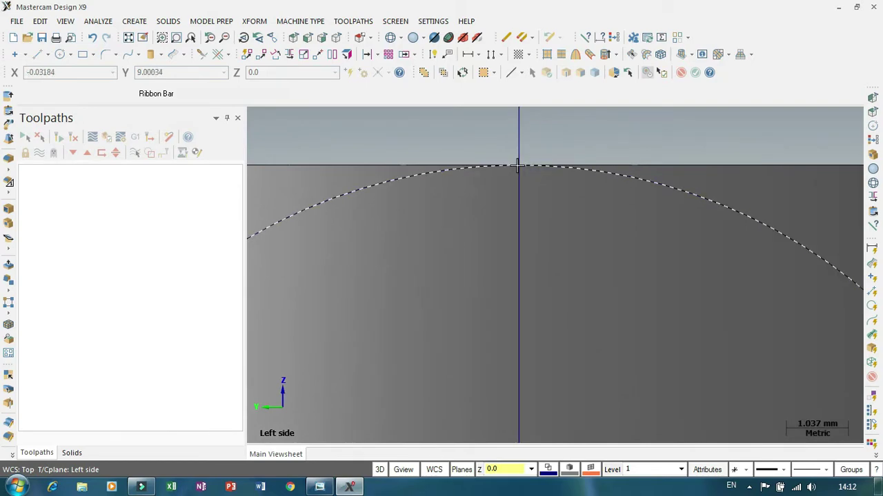
scroll(518, 156, up, 3)
scroll(517, 152, down, 6)
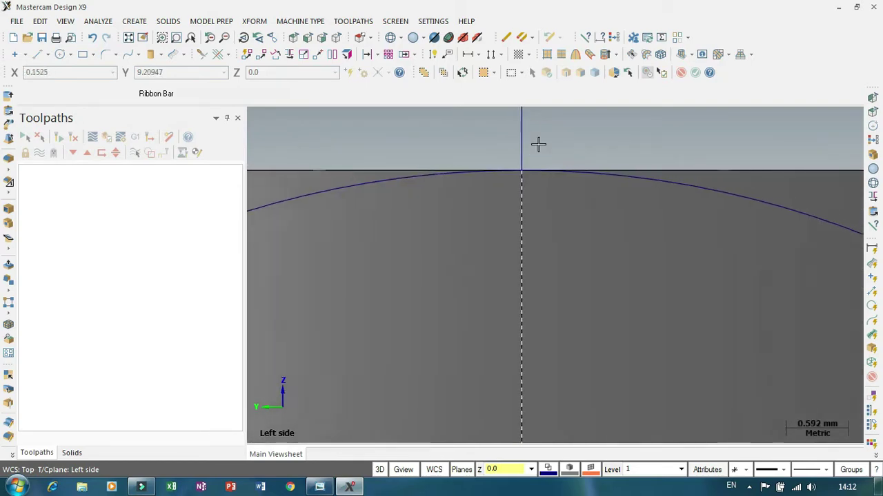
scroll(494, 150, down, 3)
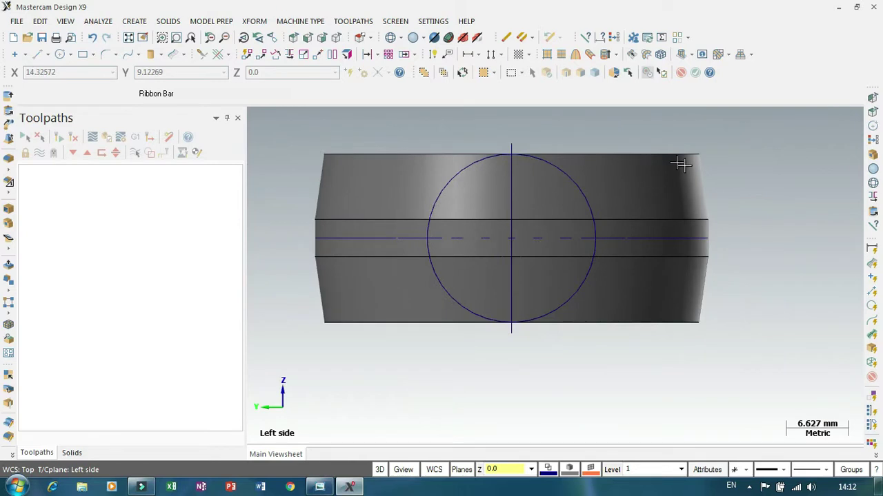
scroll(675, 161, up, 1)
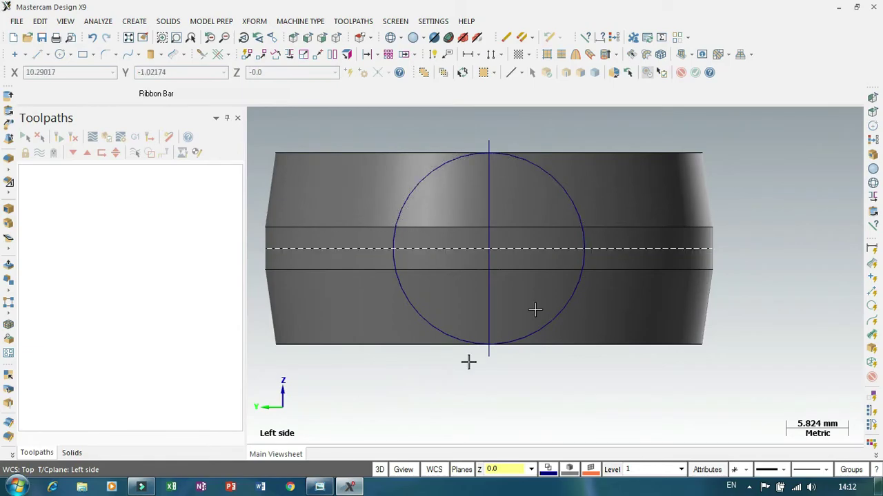
- Consult the reference photos for how the rod neck joins the ring, and return to Mastercam
click(319, 486)
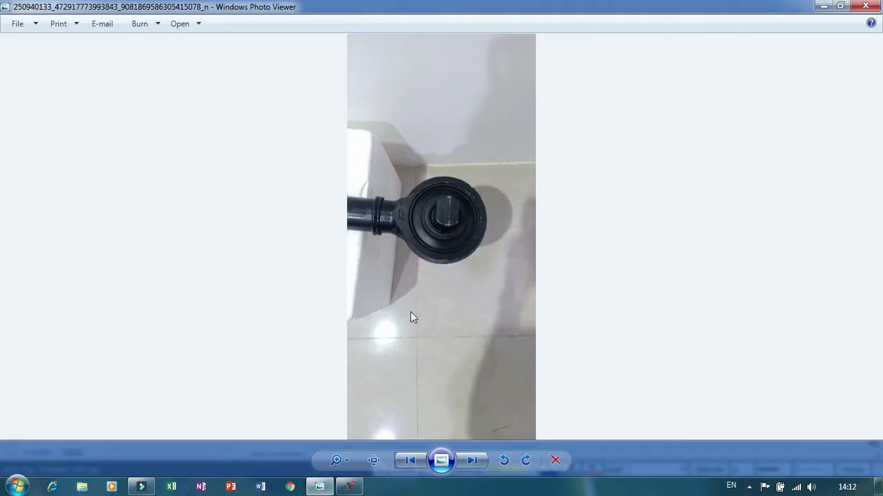
click(472, 460)
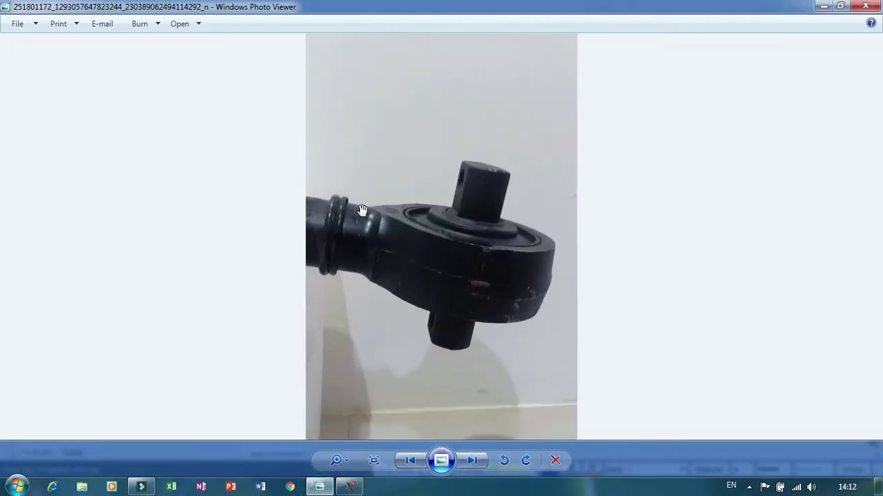
scroll(362, 229, up, 1)
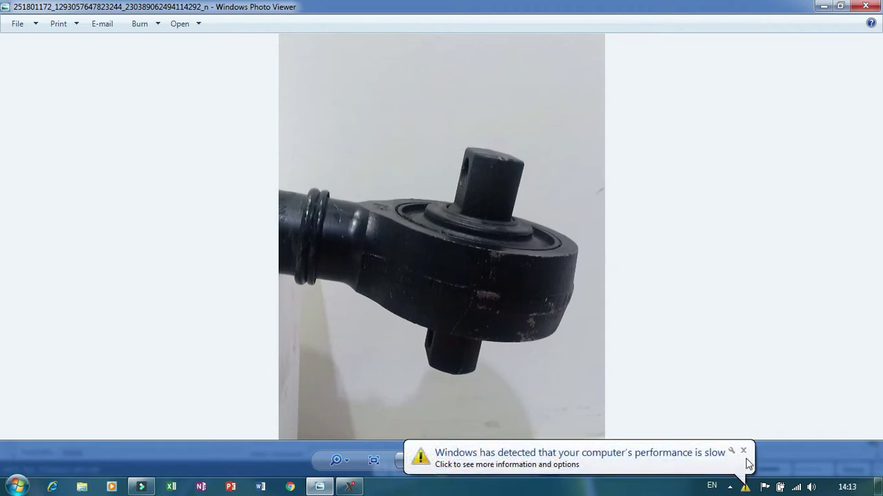
click(743, 453)
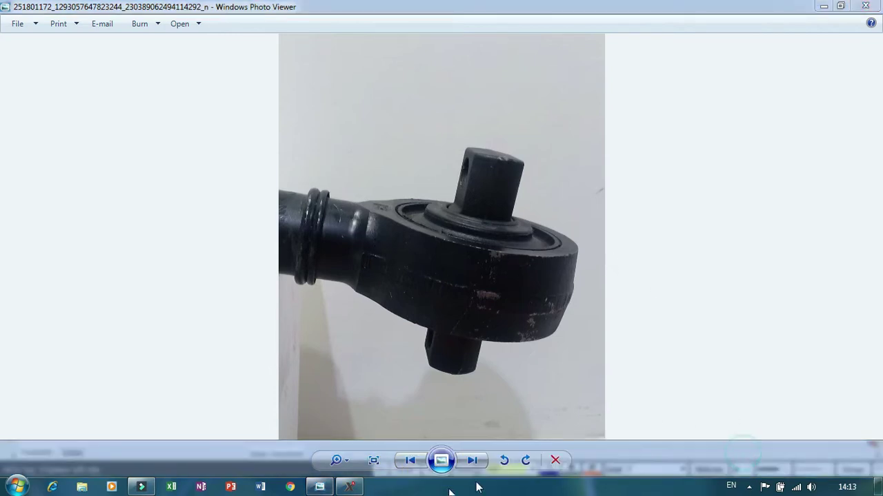
click(351, 487)
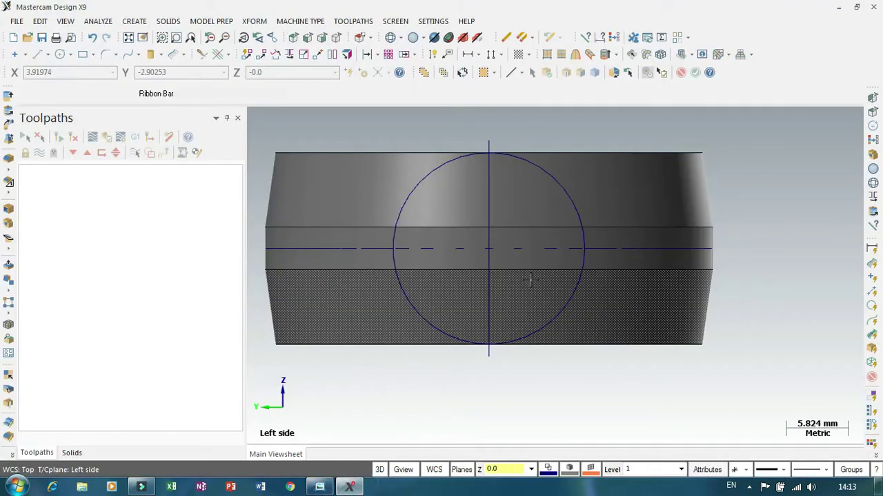
- Chain the 18 mm circle for a contour offset in Copy mode and reverse the offset direction outward
click(376, 54)
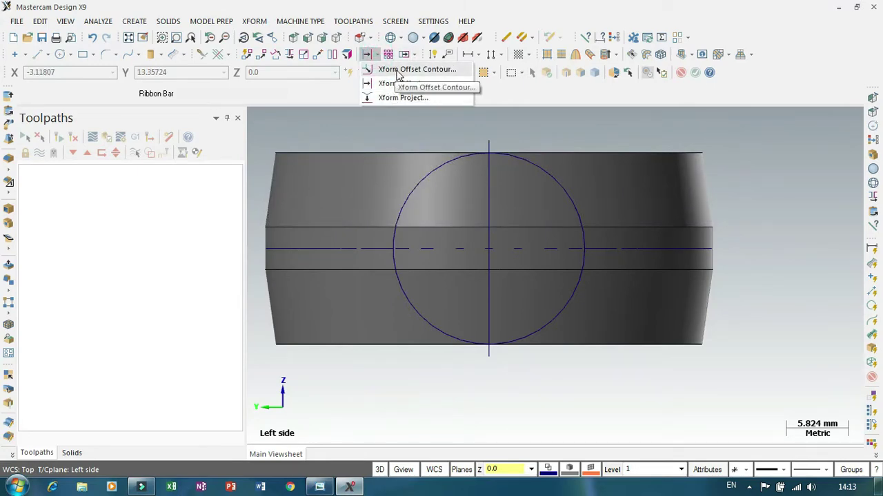
click(398, 69)
click(522, 158)
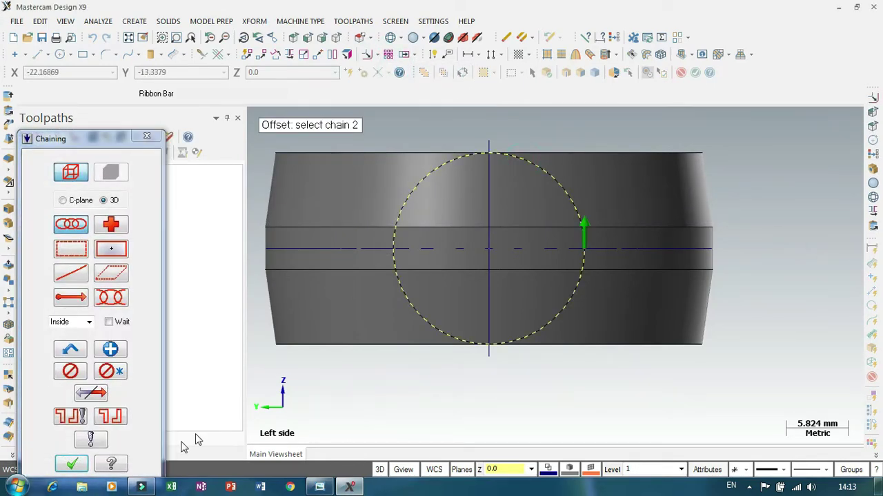
click(72, 464)
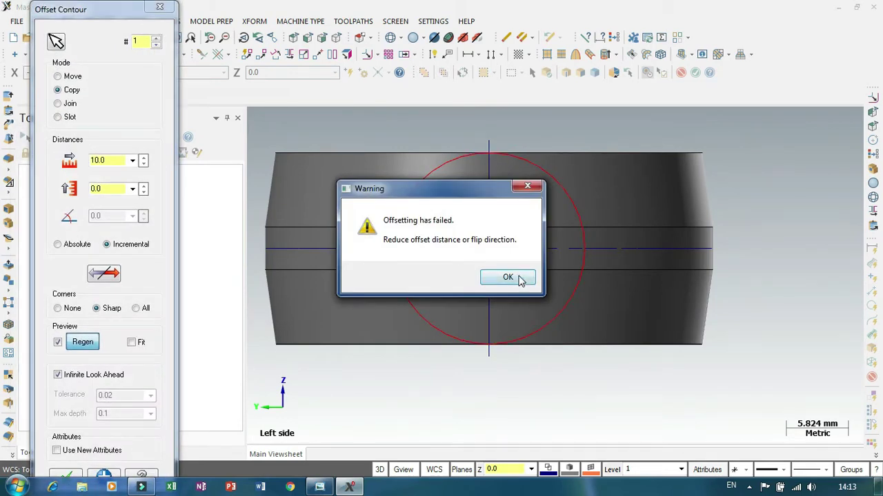
click(511, 277)
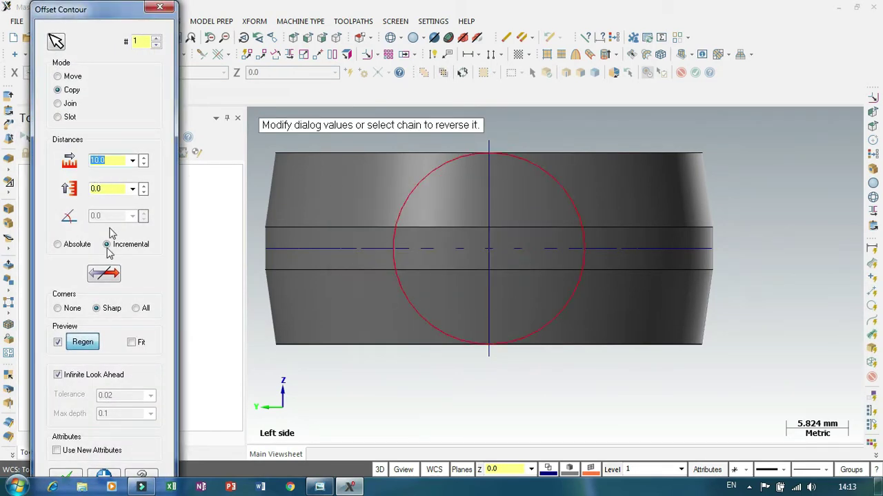
click(104, 274)
scroll(607, 299, down, 2)
scroll(607, 300, down, 1)
- Set the contour offset distance to 3 mm and create the larger concentric circle
double_click(116, 164)
text(3.0)
key(Return)
text(2.0)
key(Return)
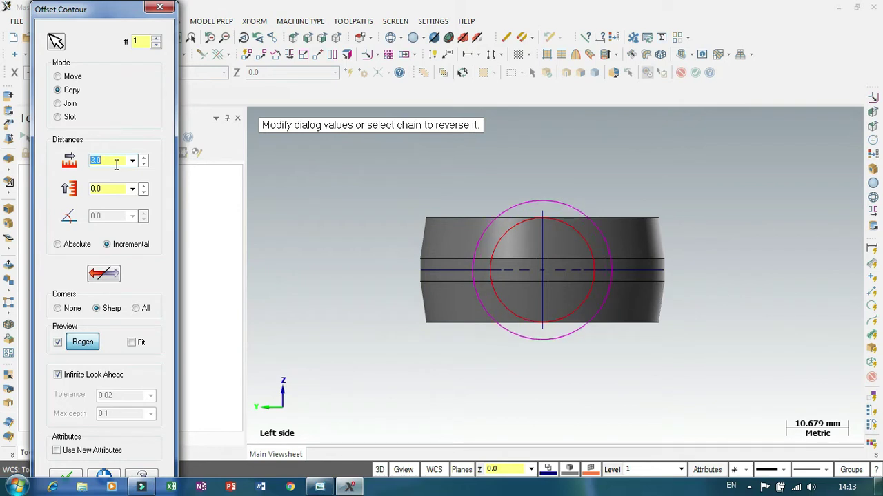
scroll(770, 203, up, 2)
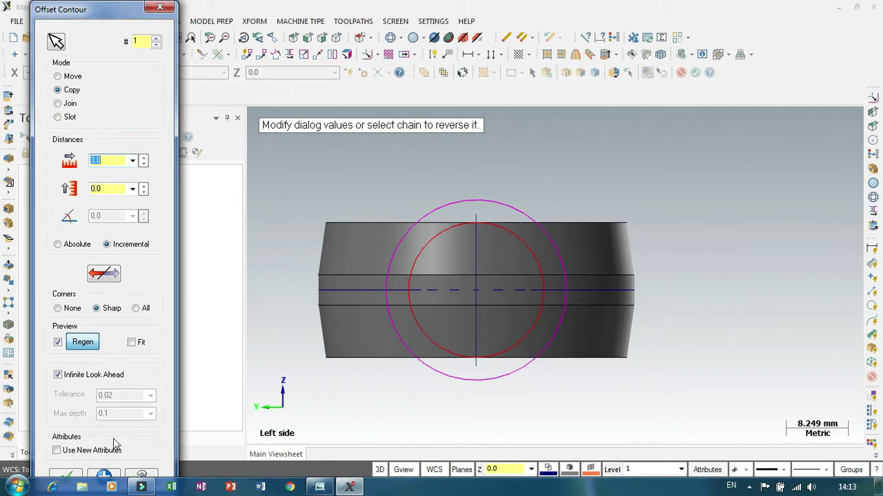
click(77, 477)
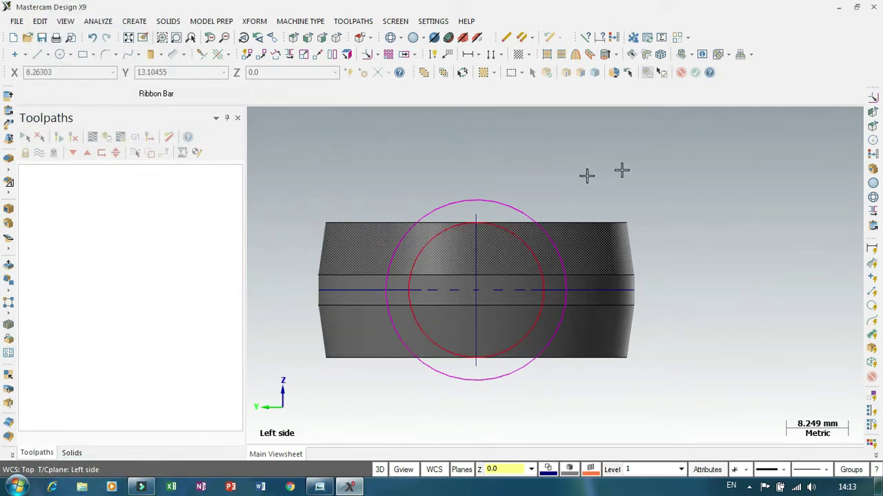
- Set the top plane and select the larger offset circle beside the ring for Translate
right_click(658, 171)
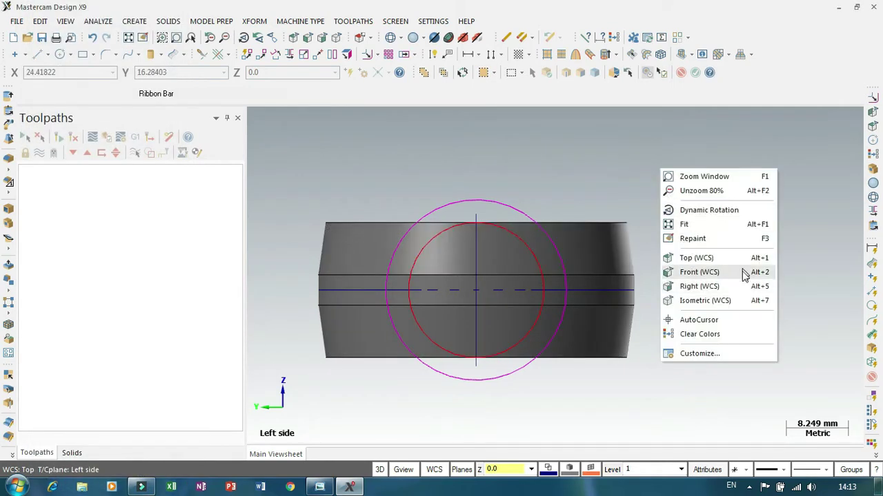
click(698, 257)
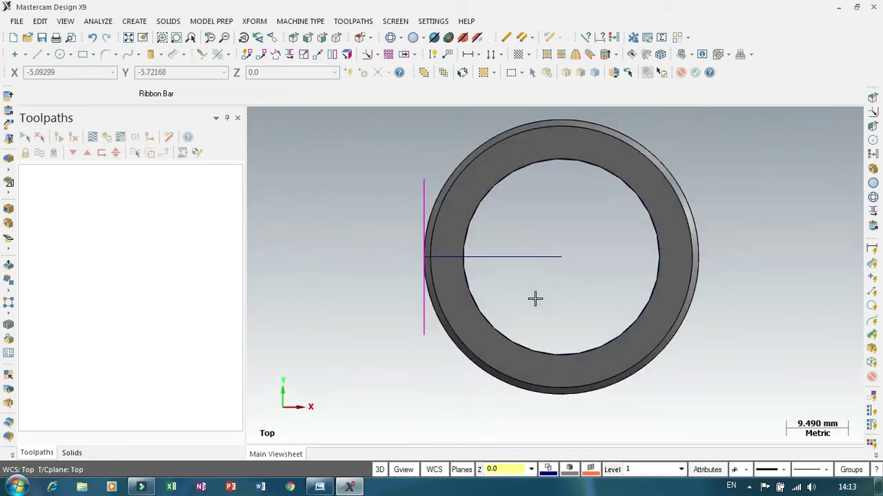
middle_drag(467, 270, 570, 302)
middle_drag(371, 258, 379, 211)
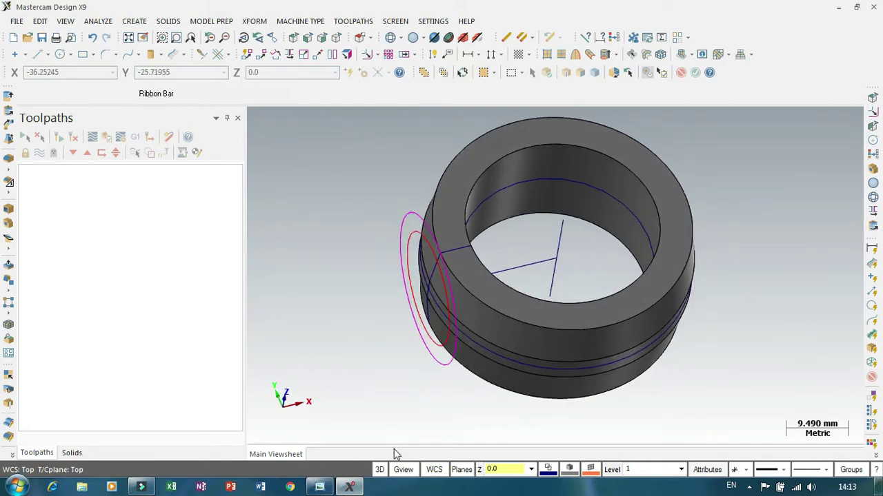
click(274, 53)
click(262, 55)
click(404, 213)
key(Return)
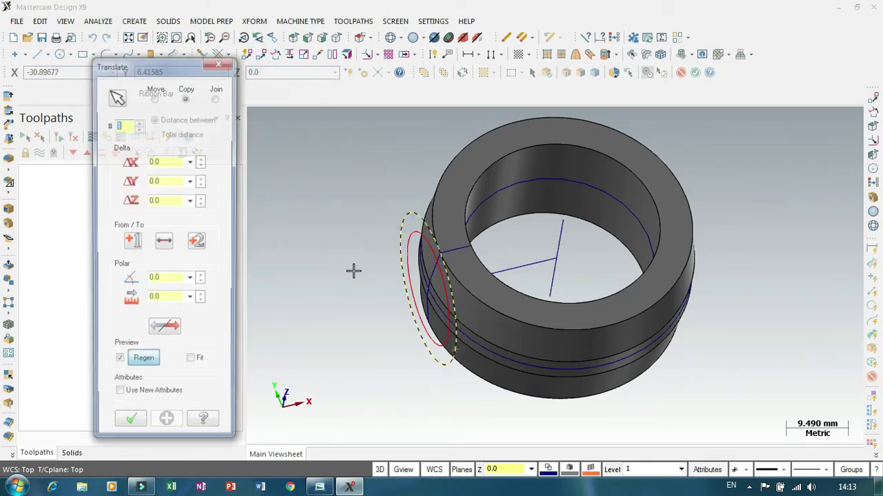
- Try translating a copy of the larger circle by -1 mm in Y, and by -3 mm in X instead
double_click(167, 181)
text(-1)
key(Return)
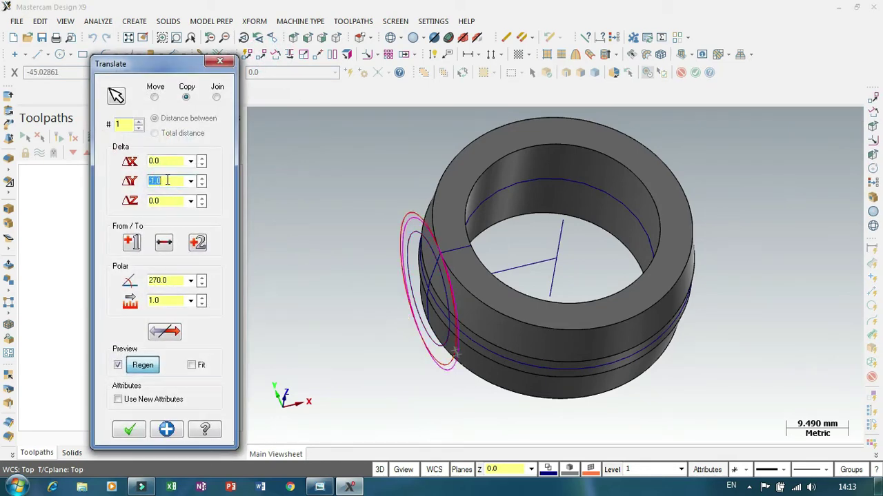
double_click(173, 162)
text(-2)
key(Return)
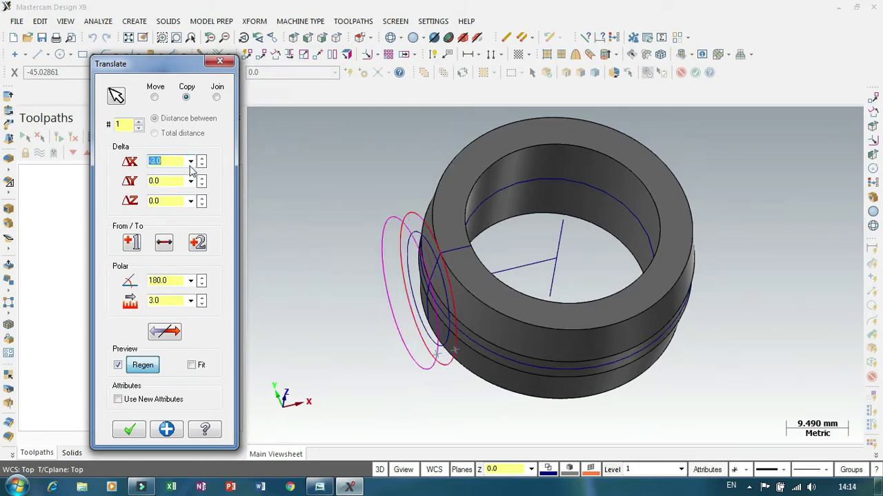
middle_drag(393, 185, 360, 213)
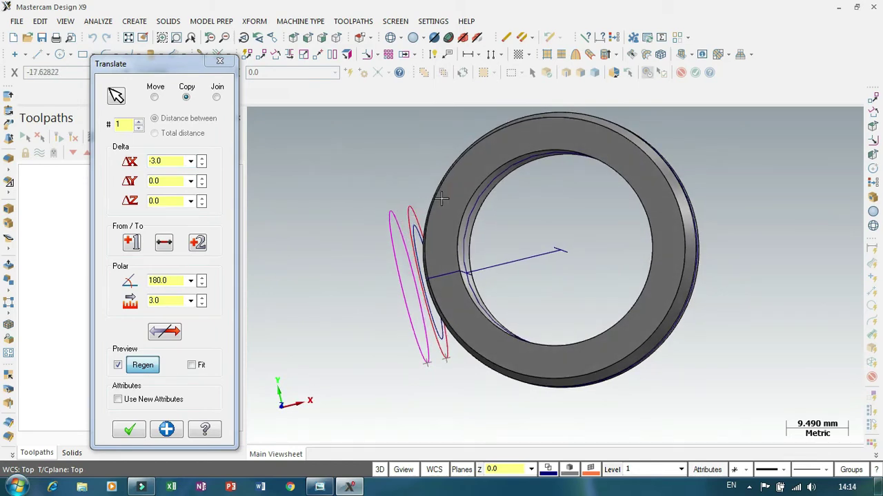
- Examine the rod neck's transition into the ring in the joint's top-view photo, and return to Mastercam
click(319, 487)
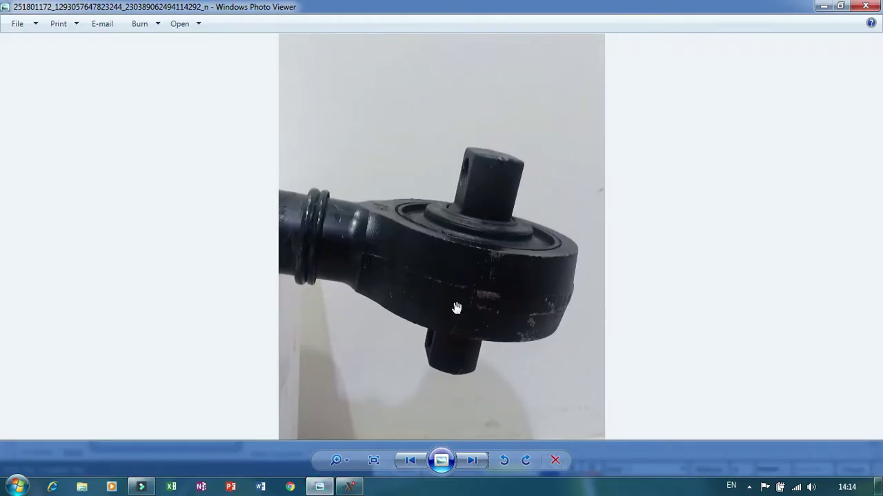
click(417, 460)
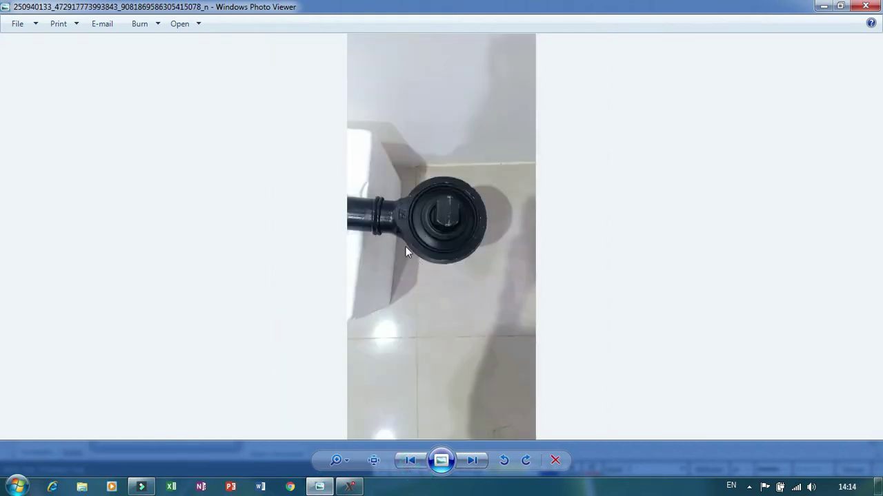
scroll(322, 205, up, 3)
scroll(321, 207, up, 2)
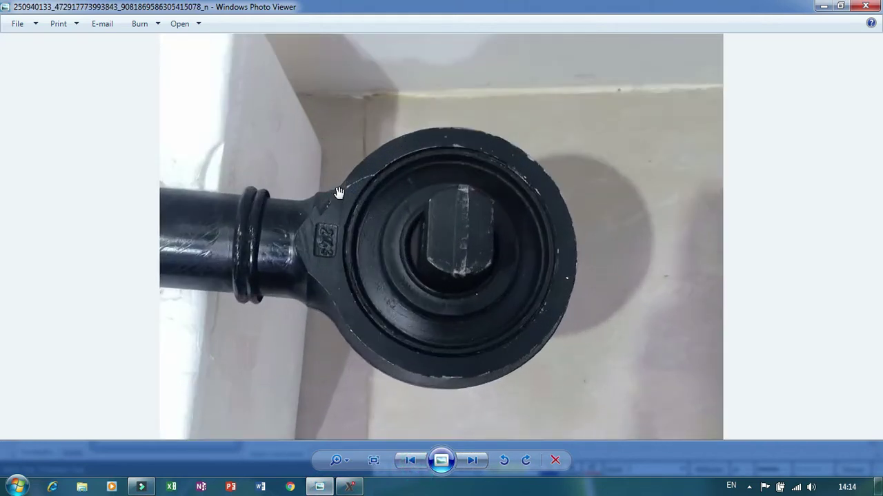
scroll(335, 418, up, 1)
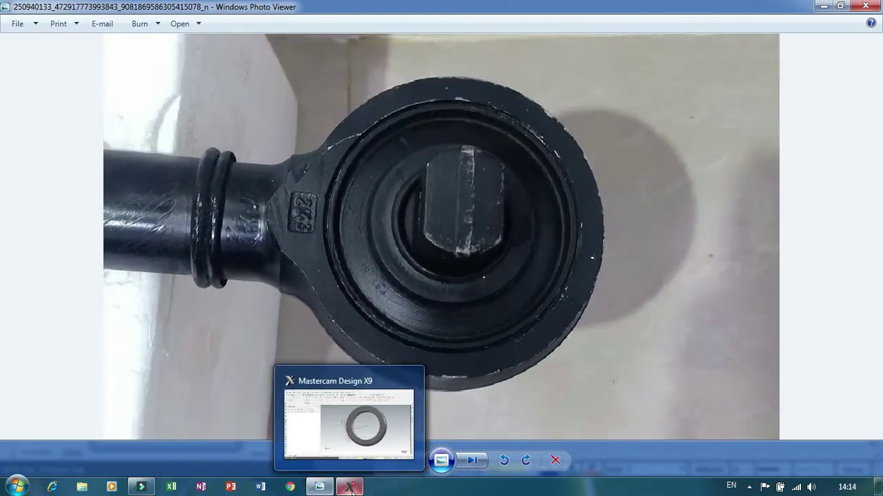
click(349, 487)
- Move the larger circle by -2 mm along X, away from the ring, without keeping a copy
click(165, 160)
text(-2)
key(Return)
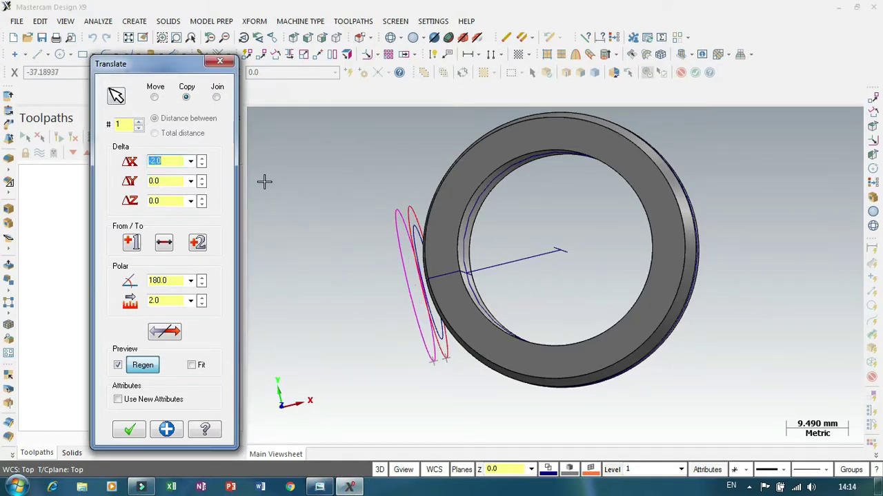
click(155, 98)
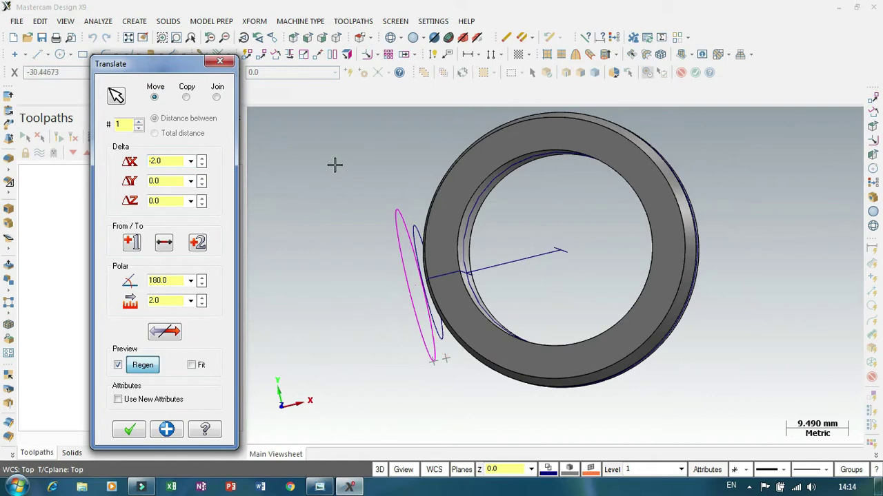
click(128, 429)
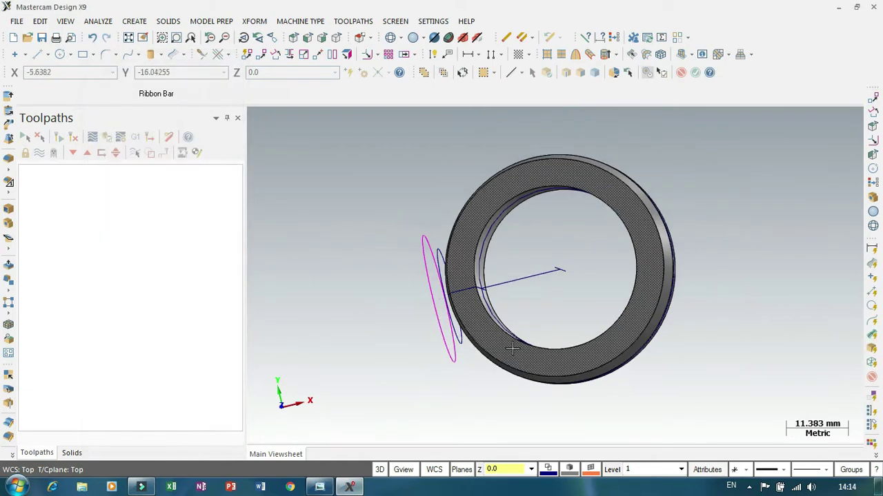
- Move the smaller circle beside the ring by -2 mm along X without keeping a copy
middle_drag(340, 269, 361, 261)
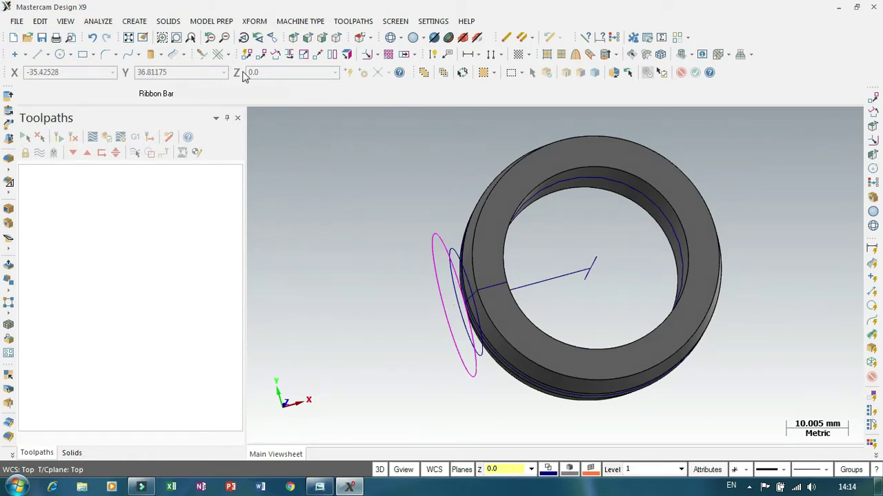
click(264, 55)
scroll(454, 248, up, 3)
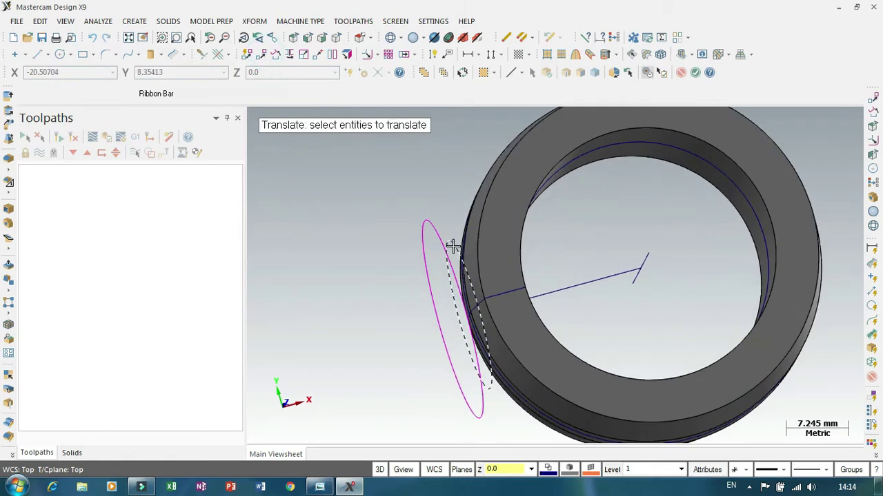
key(Return)
click(173, 161)
text(-2)
key(Return)
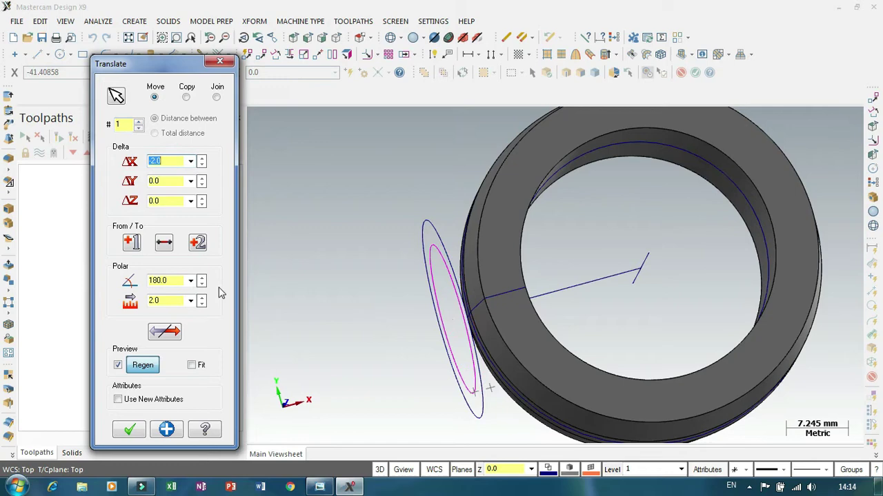
click(130, 430)
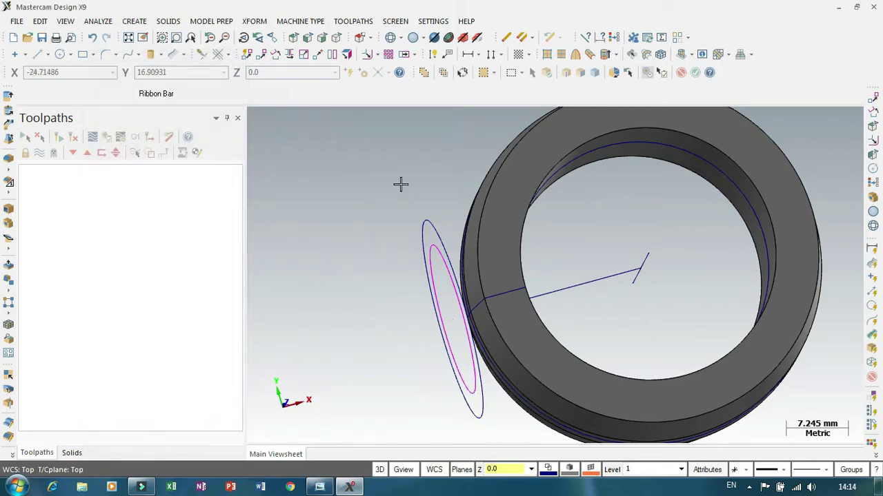
- Start extruding the larger circle as a new body toward the ring, pulling the distance to about 8 mm
scroll(376, 190, down, 1)
scroll(371, 193, down, 1)
scroll(352, 234, down, 1)
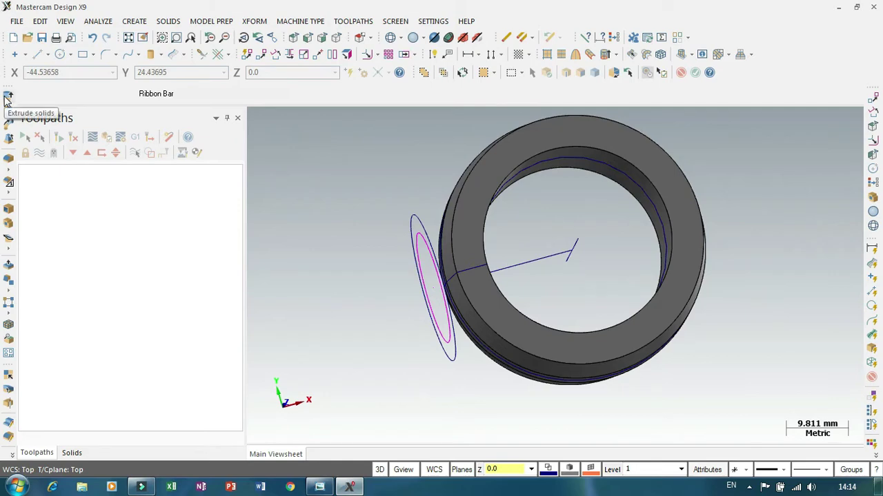
click(7, 97)
click(408, 216)
click(72, 464)
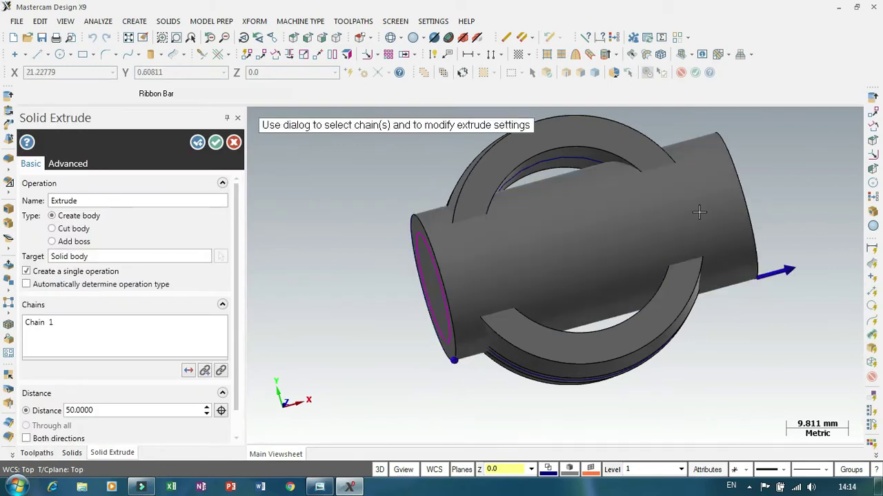
drag(756, 265, 474, 252)
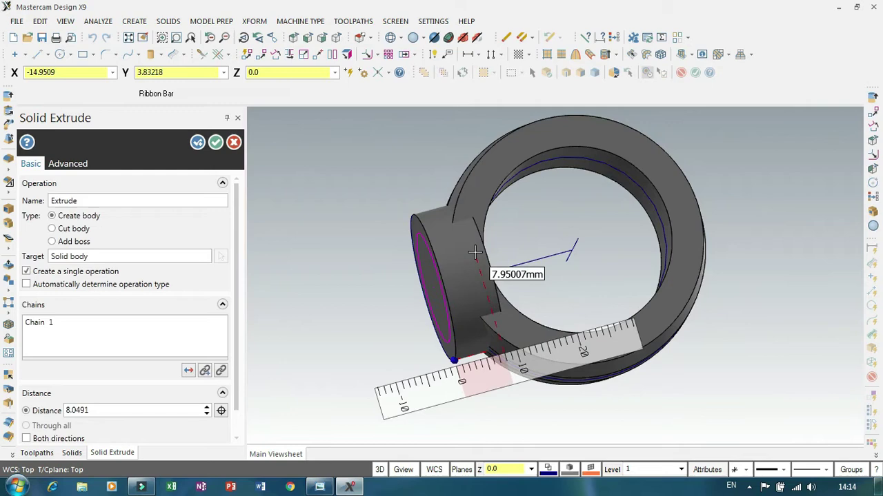
- Adjust the extrusion distance to about 7.77 mm in the top view, ending just short of the ring's bore, and accept it
right_click(474, 252)
click(498, 330)
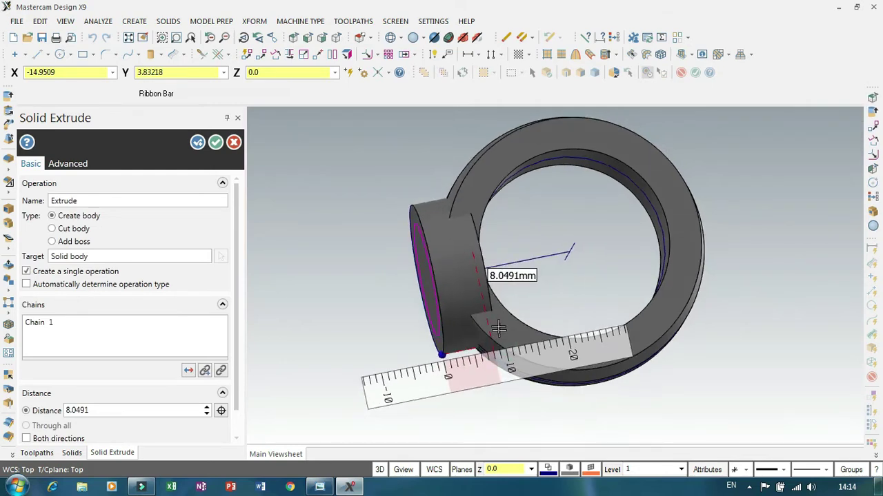
scroll(457, 251, up, 5)
scroll(457, 250, up, 5)
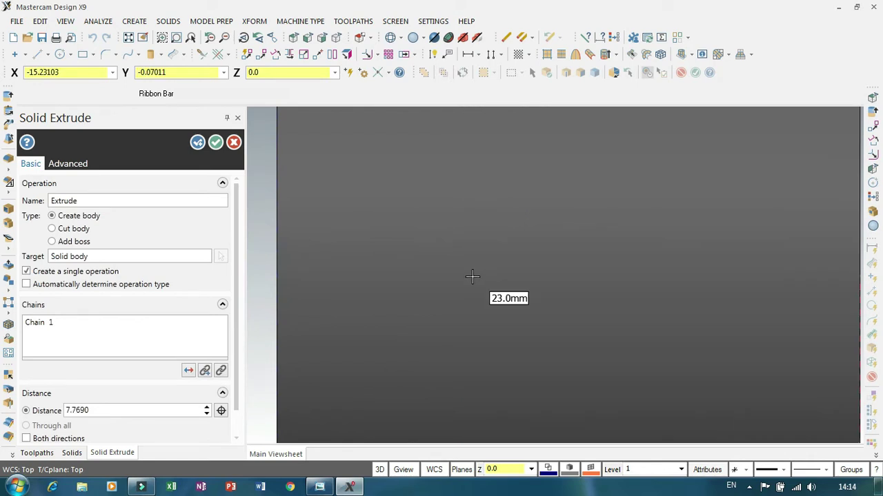
scroll(472, 276, down, 2)
scroll(496, 281, down, 1)
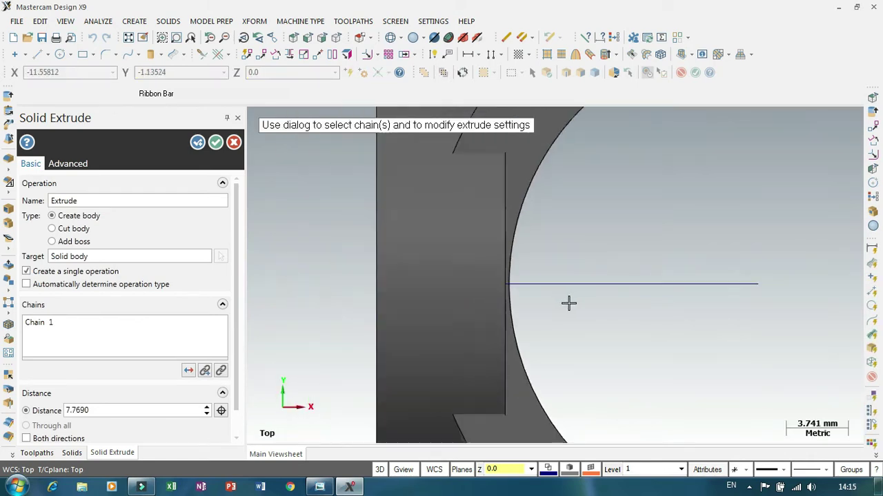
scroll(568, 303, down, 2)
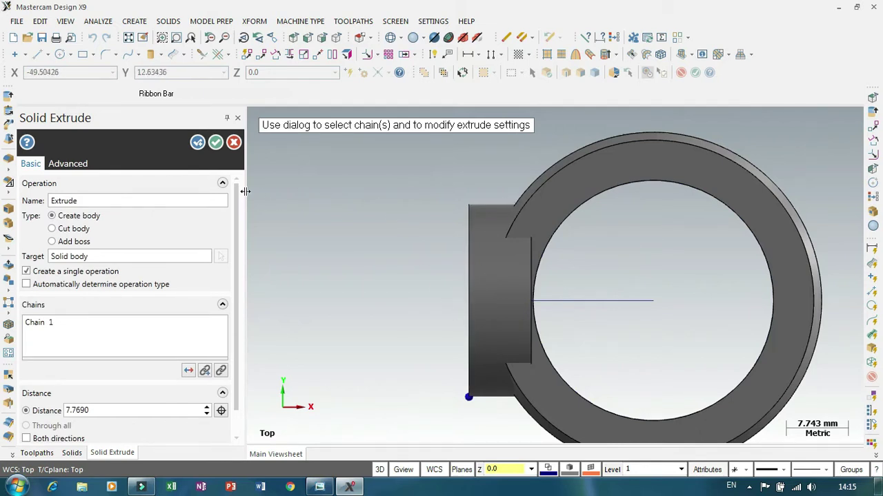
click(216, 143)
- Select the smaller circle on the extruded boss's end face for Translate and try an X offset of -4 mm
scroll(674, 272, down, 1)
scroll(551, 292, down, 2)
middle_drag(551, 291, 483, 184)
scroll(623, 361, down, 1)
middle_drag(623, 361, 462, 266)
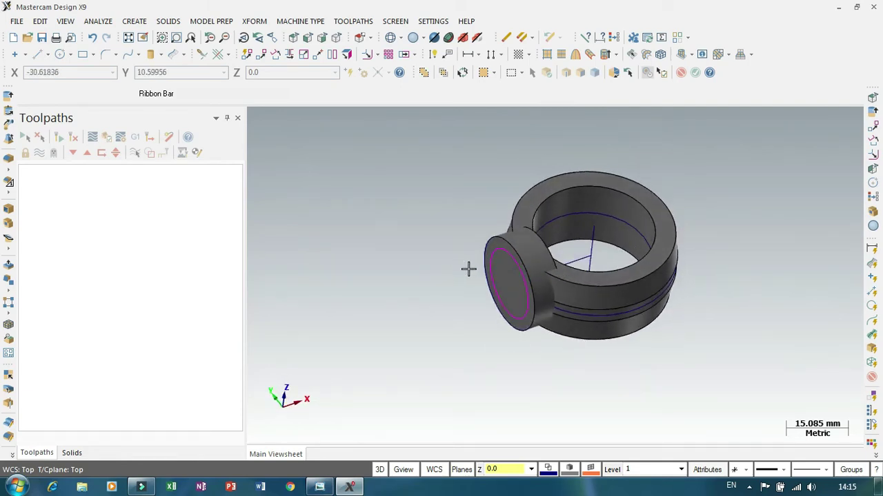
scroll(520, 273, up, 1)
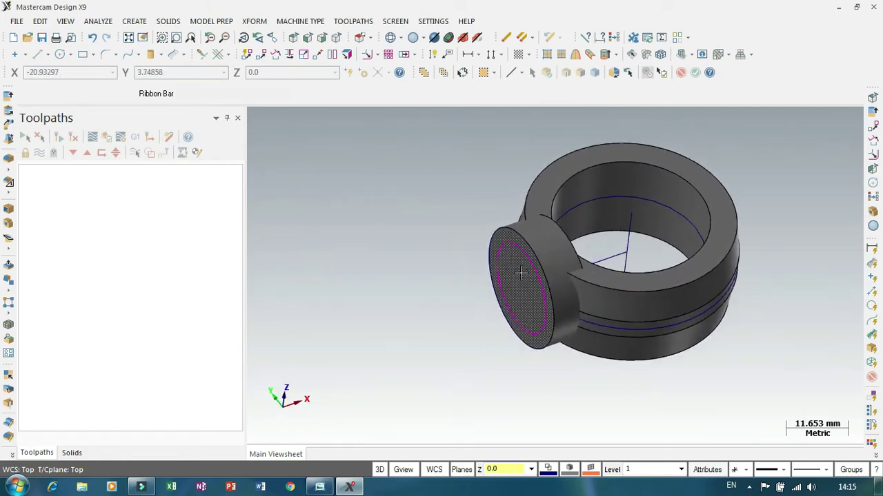
click(263, 56)
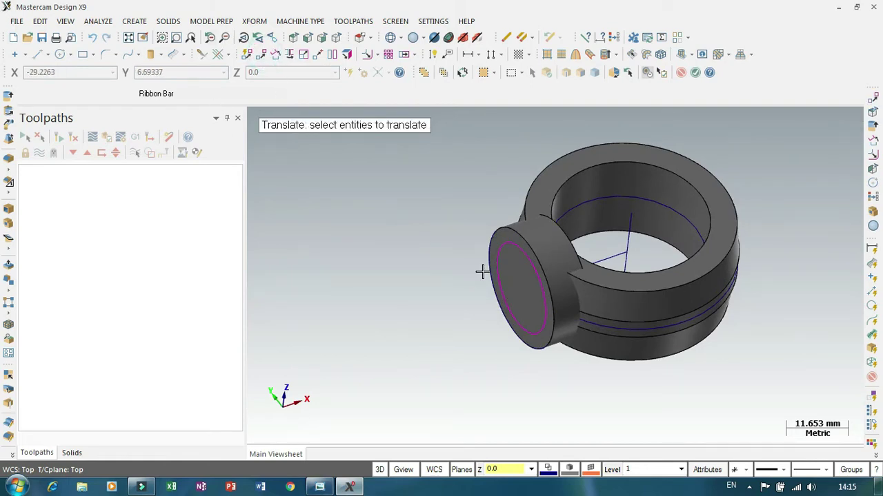
click(511, 254)
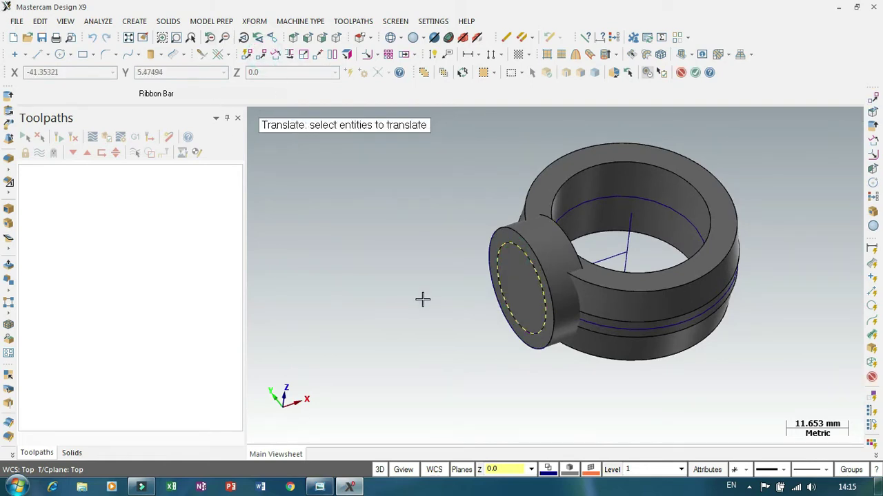
key(Return)
click(169, 161)
text(-4)
key(Return)
- Switch the translation to Copy with an X offset of -13 mm and check the preview from the top
click(186, 97)
click(162, 161)
text(-13)
key(Return)
right_click(360, 191)
click(396, 279)
scroll(360, 205, down, 2)
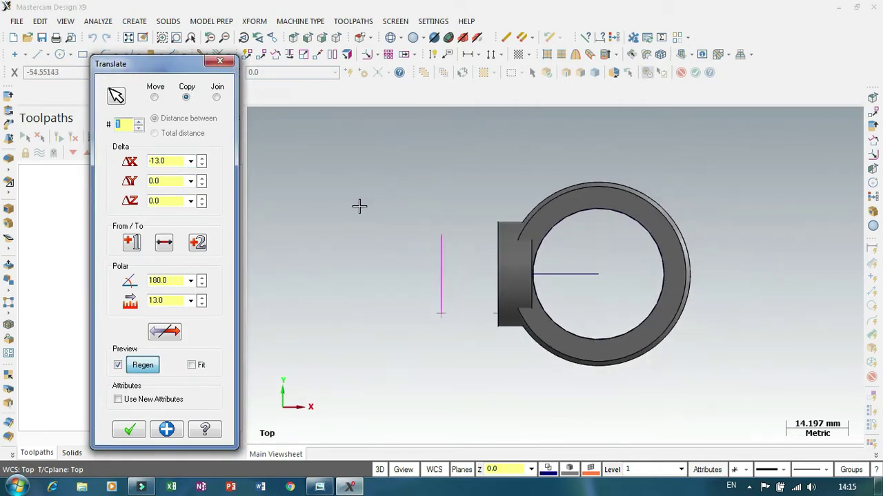
- Compare the neck length with the joint's top-view photo, then copy the smaller circle by -15 mm along X in Mastercam
click(326, 488)
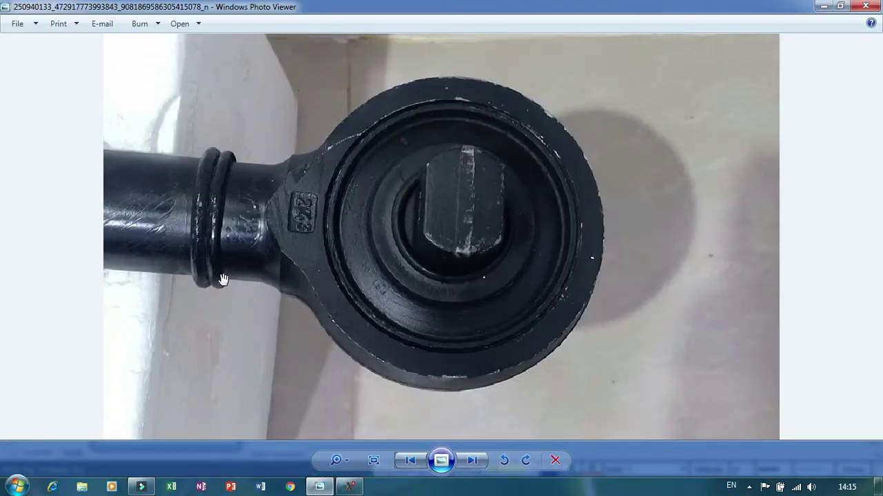
scroll(253, 245, down, 1)
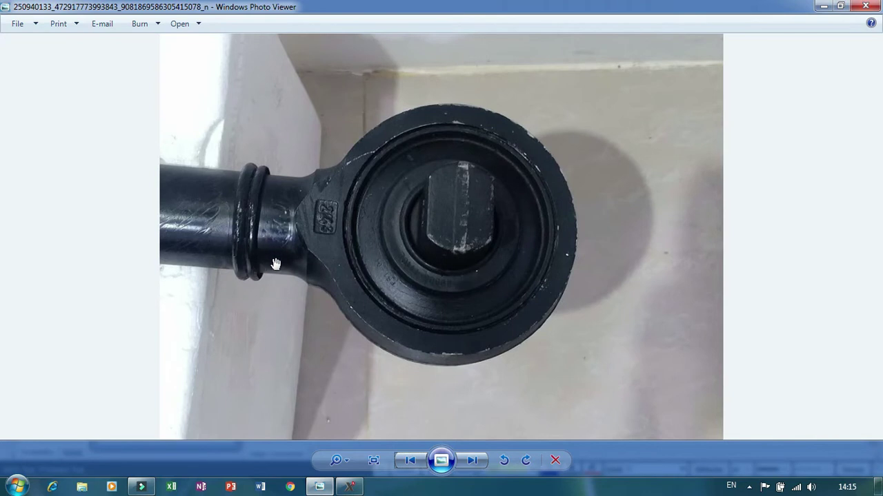
click(349, 487)
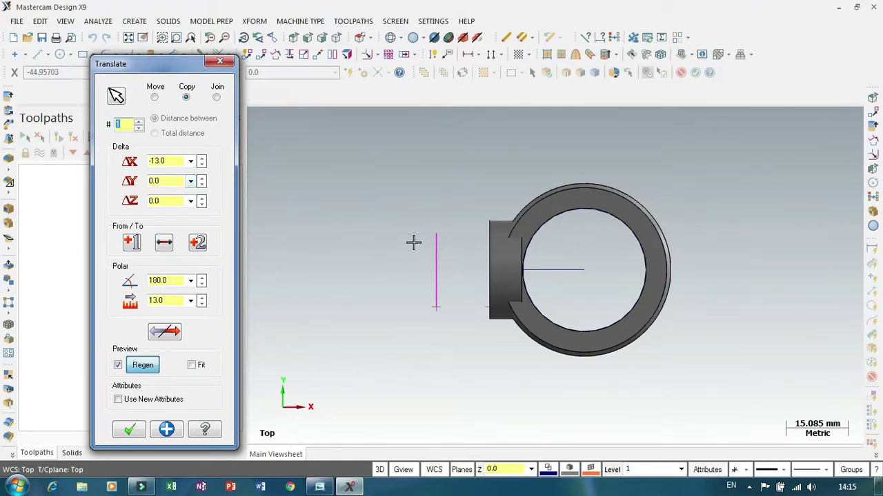
click(173, 160)
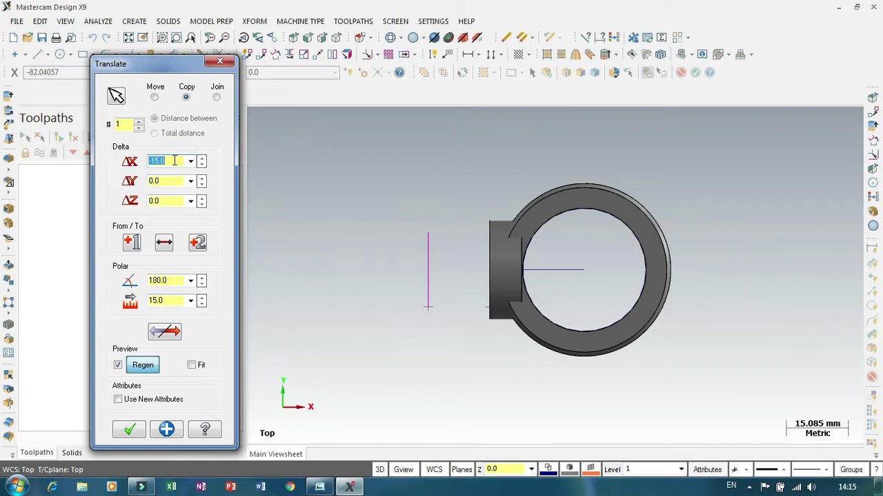
click(129, 430)
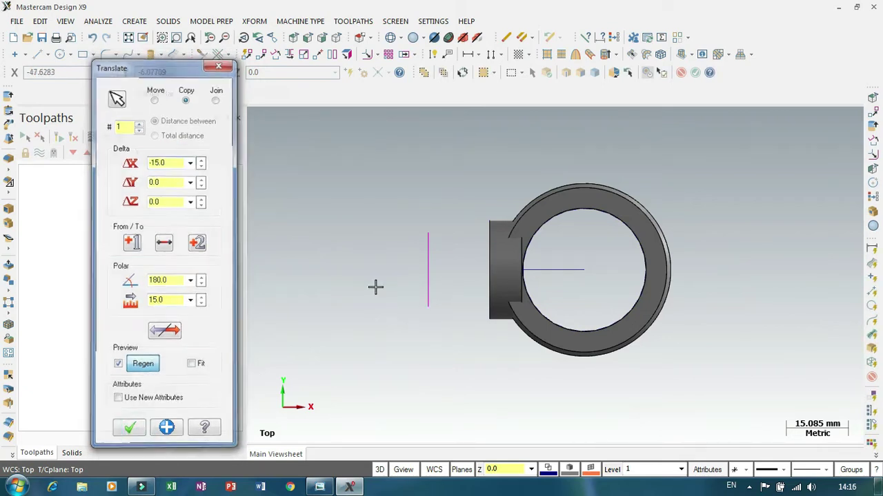
- Analyze the copied outer circle and try a diameter of 19 mm
middle_drag(374, 285, 433, 262)
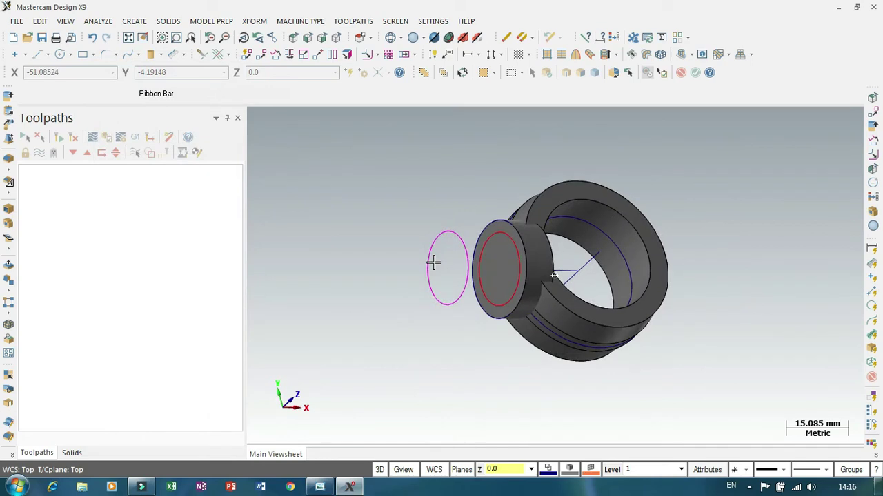
click(584, 37)
click(451, 234)
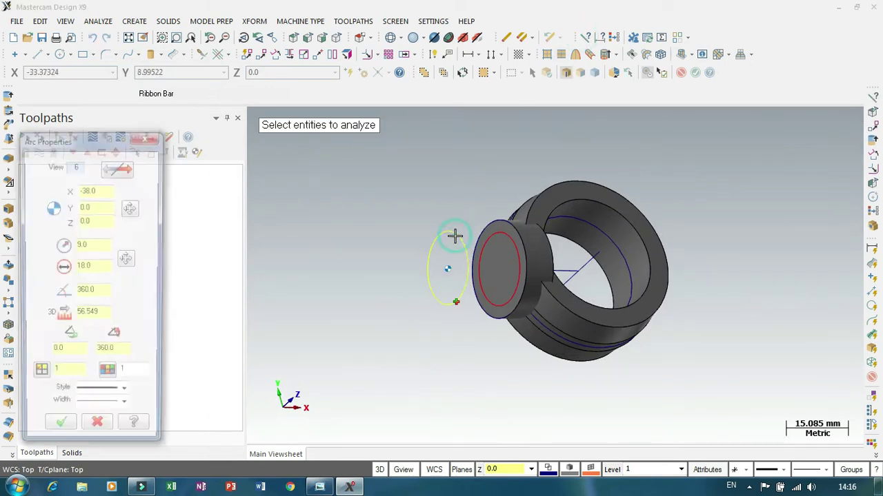
click(97, 267)
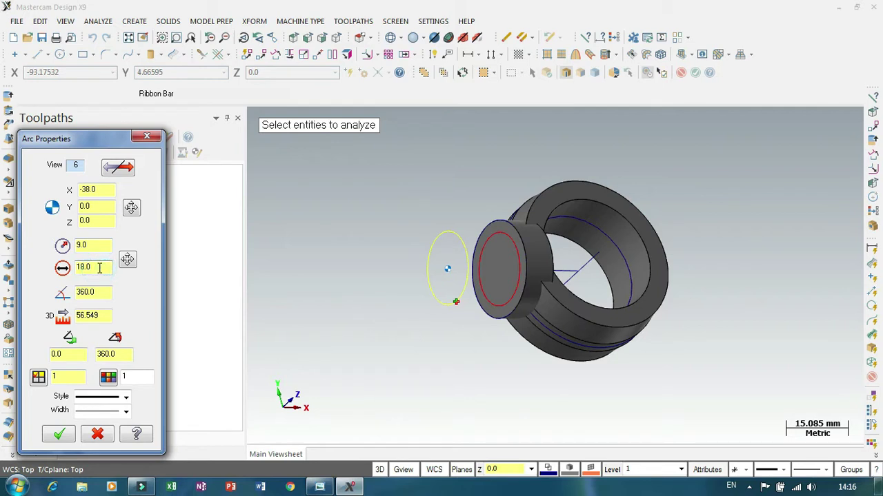
double_click(99, 267)
key(Return)
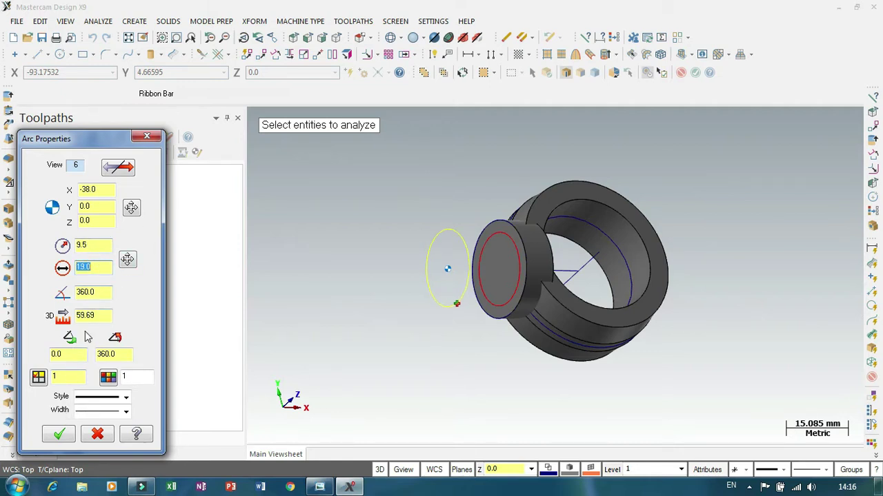
- Set the copied outer circle's radius to 9.2 mm and accept the arc properties
click(91, 266)
double_click(93, 266)
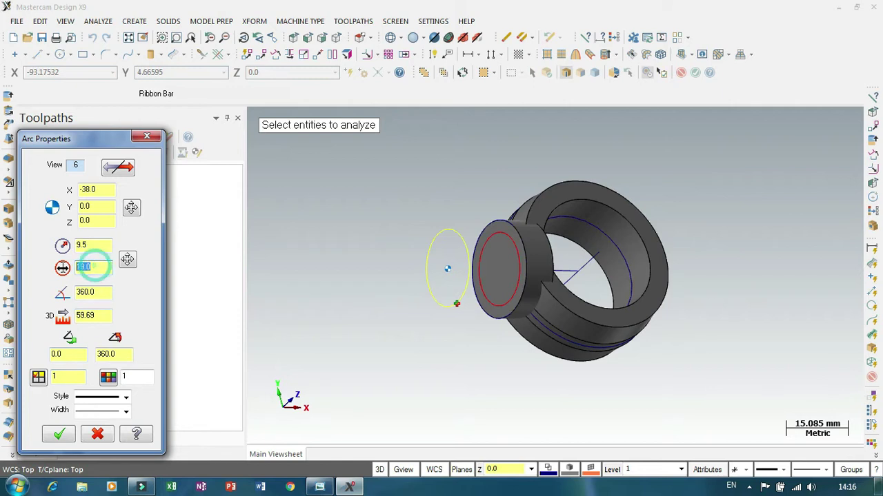
click(99, 247)
drag(83, 245, 99, 246)
key(Return)
click(59, 434)
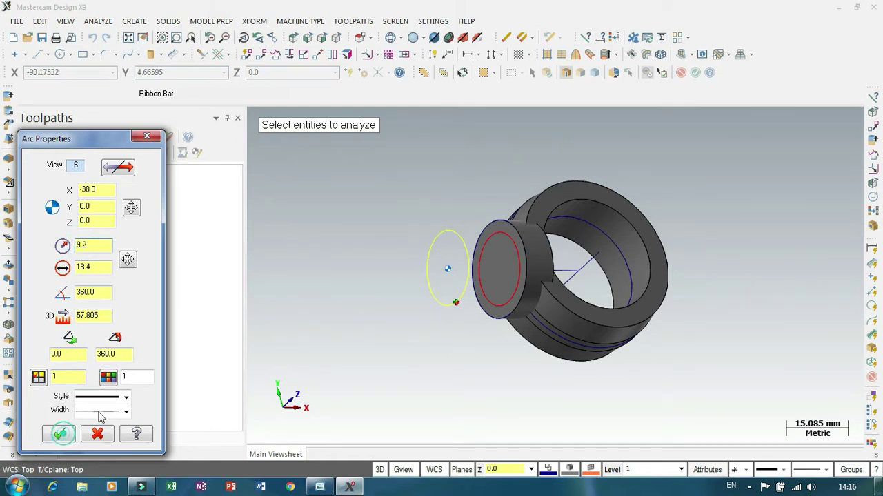
- Set the construction plane to Front for drawing between the two neck circles
mouse_move(394, 274)
middle_down()
mouse_move(427, 274)
mouse_move(400, 284)
middle_up()
scroll(401, 284, down, 1)
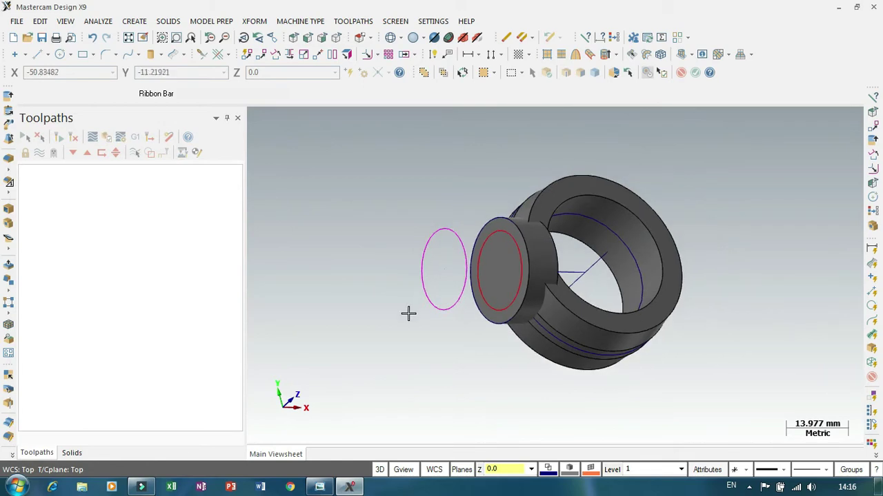
right_click(410, 330)
click(444, 241)
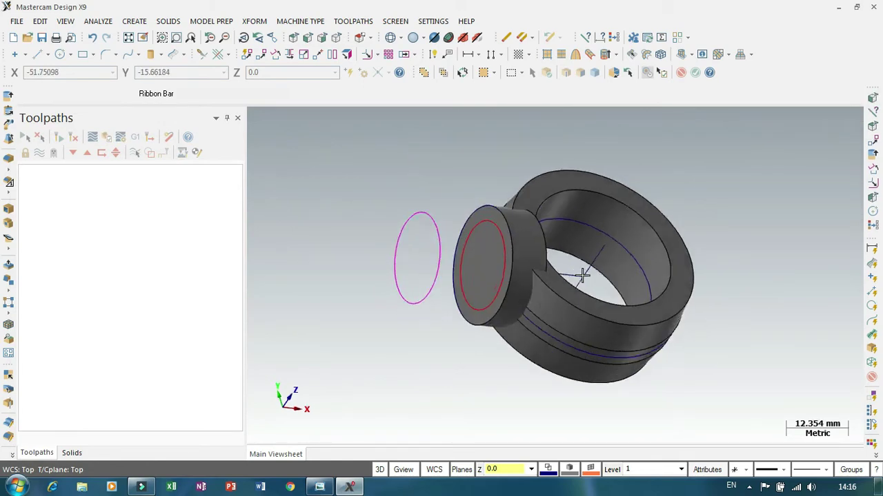
scroll(777, 285, down, 2)
middle_drag(573, 315, 541, 331)
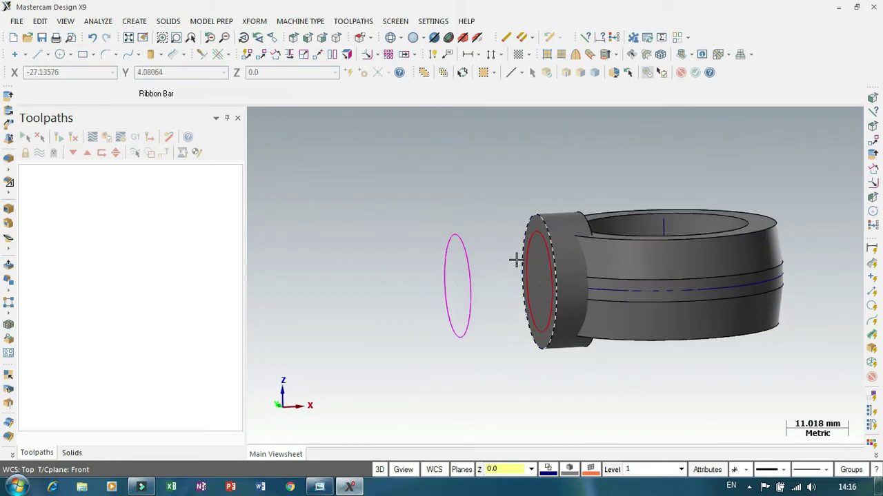
scroll(515, 258, up, 1)
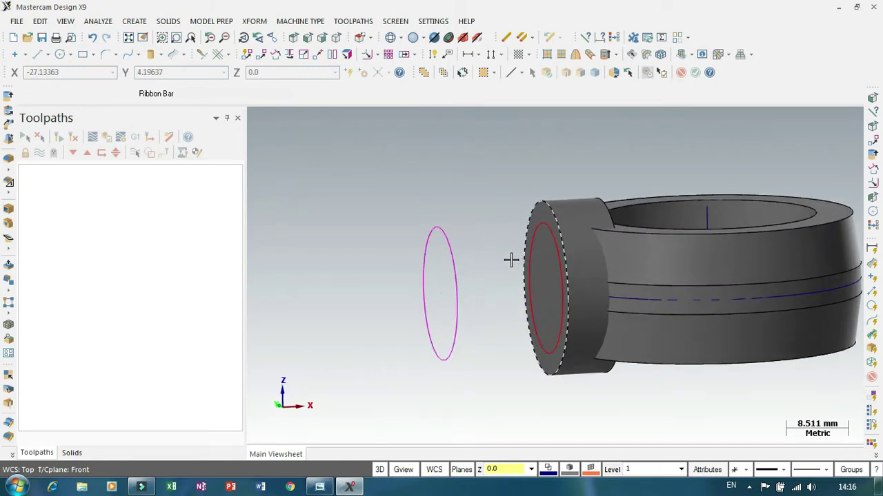
- Draw a 15 mm line joining the neck circles' centers and a 9.2 mm vertical line from the outer circle's center to its top
click(38, 55)
click(452, 302)
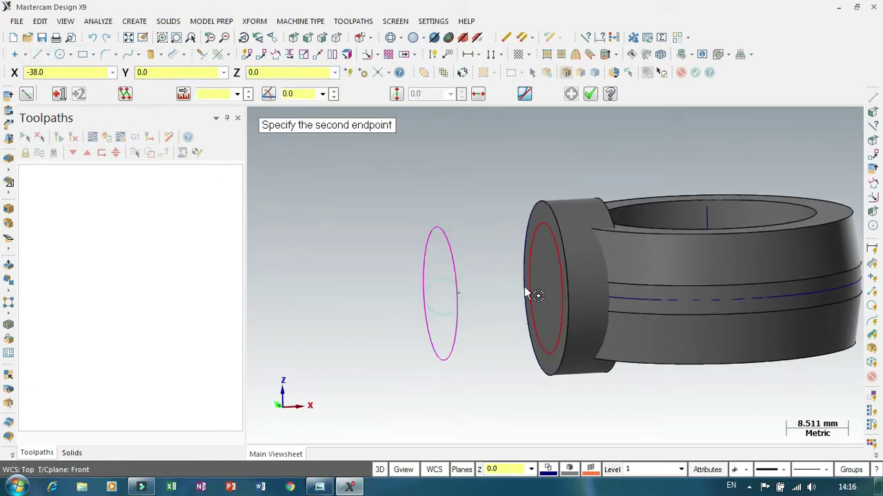
click(541, 287)
click(540, 287)
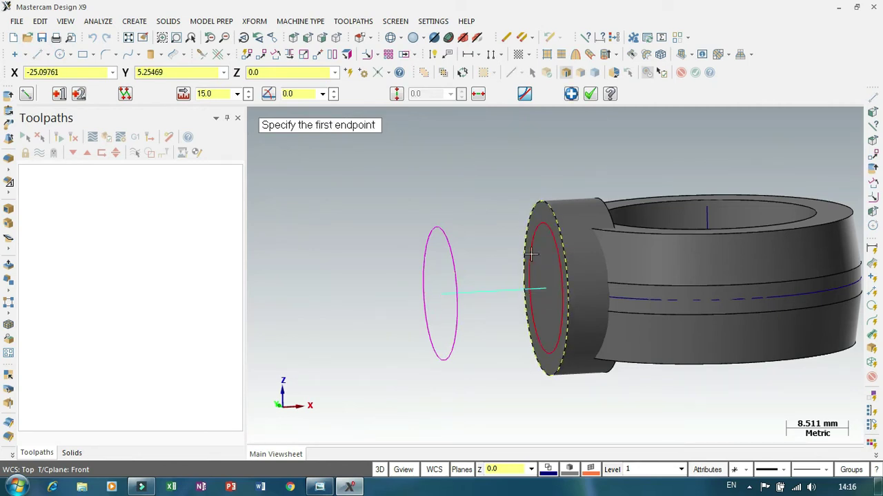
click(448, 301)
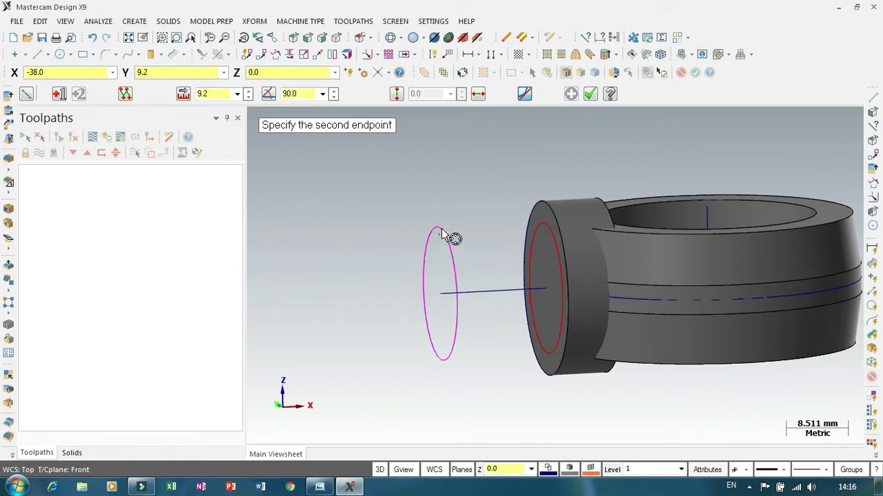
click(439, 228)
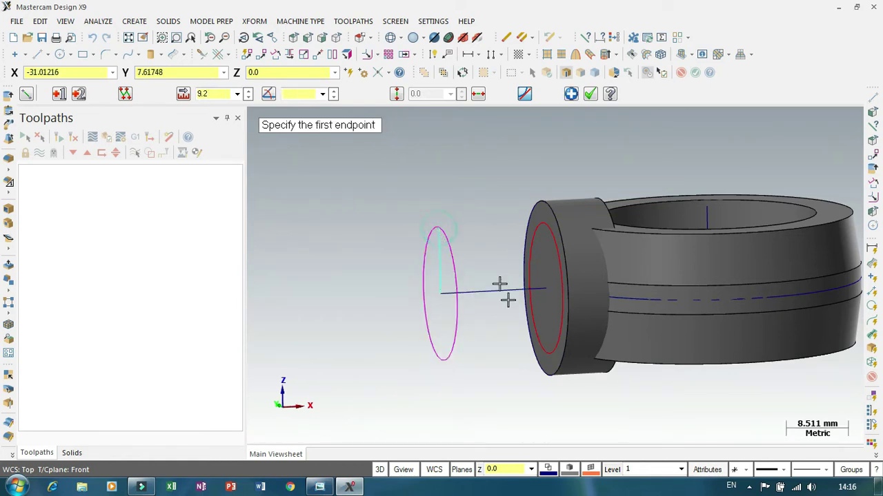
- Draw a 9 mm vertical line from the boss-face circle's center to its top, and join the tops of both neck circles with a sloped line
click(544, 290)
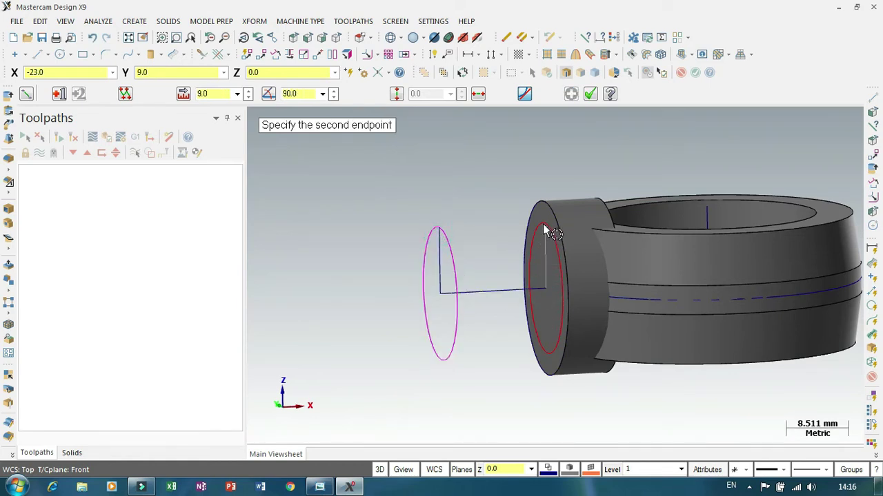
click(543, 223)
scroll(504, 189, up, 2)
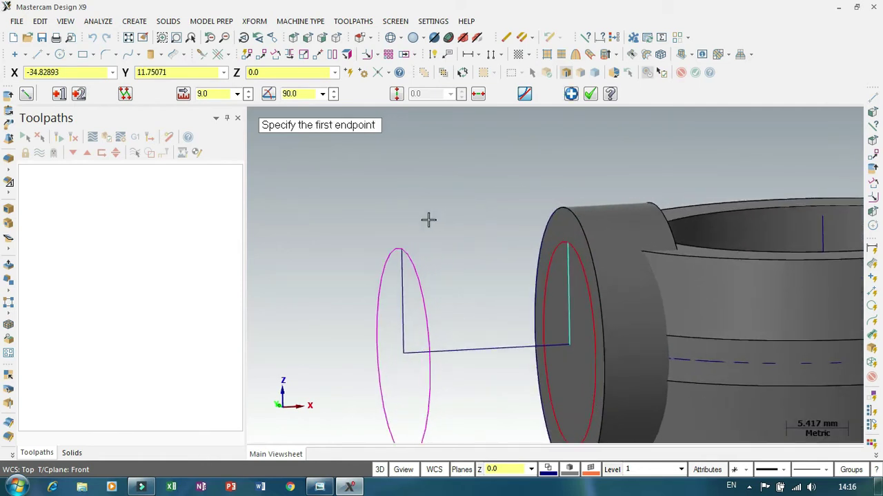
scroll(424, 226, up, 1)
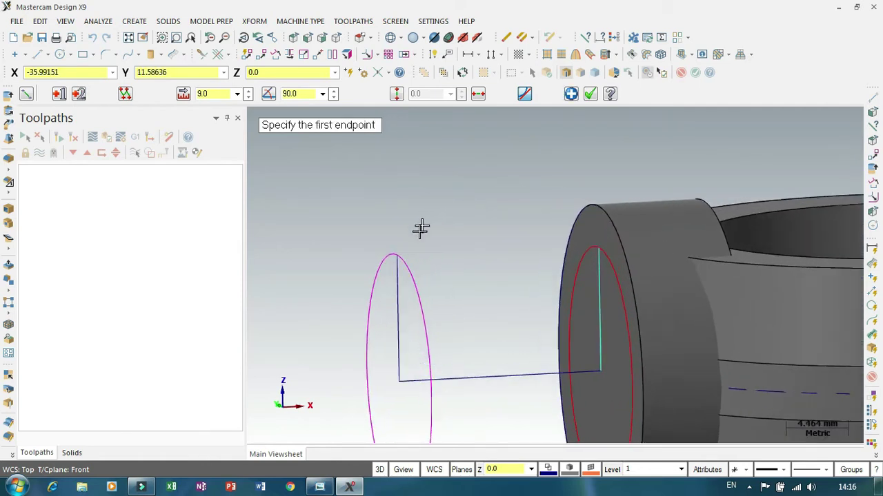
click(397, 257)
scroll(597, 253, up, 5)
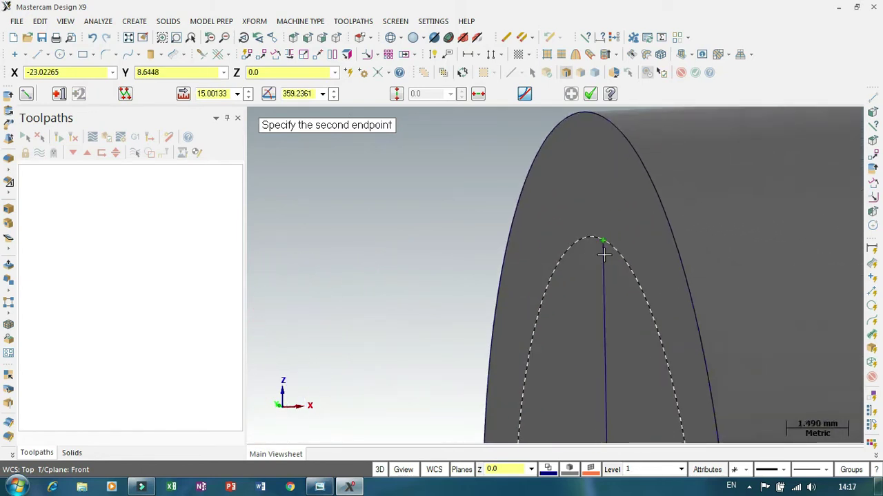
scroll(603, 255, up, 2)
click(604, 237)
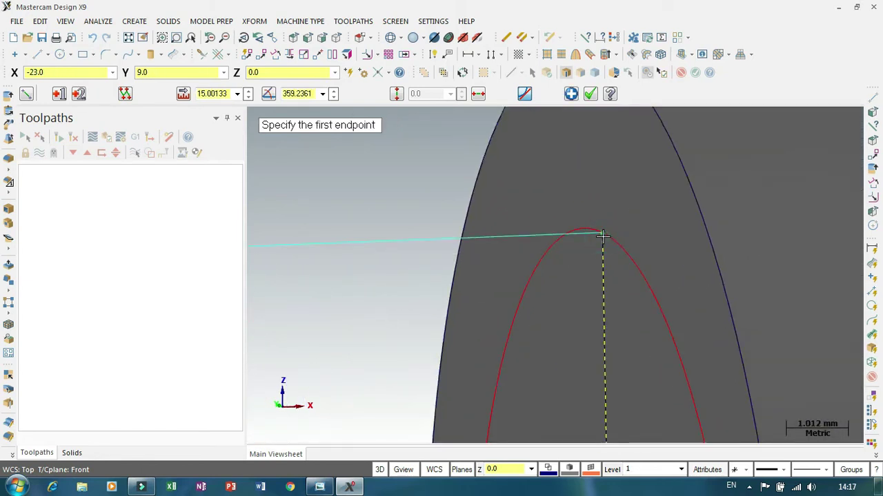
- Draw a 3 mm vertical line from the top of the boss-face neck circle to the boss's outer edge
click(605, 235)
scroll(561, 321, down, 2)
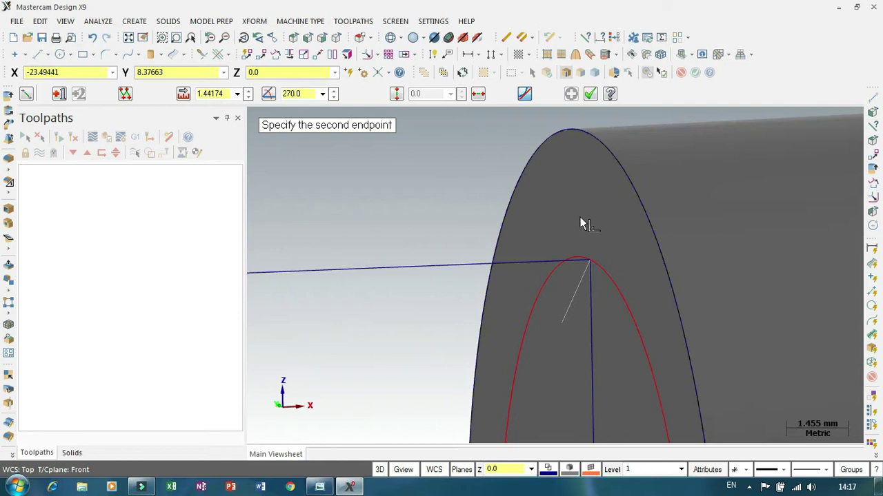
click(586, 133)
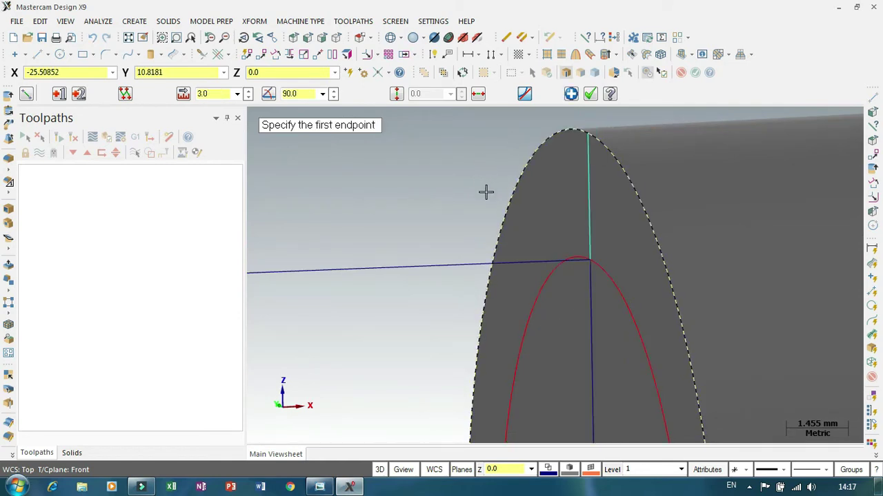
- Draw a 4 mm horizontal line at 180° from the top of the boss-face neck circle, toward the outer neck circle
scroll(485, 190, down, 2)
scroll(455, 169, down, 3)
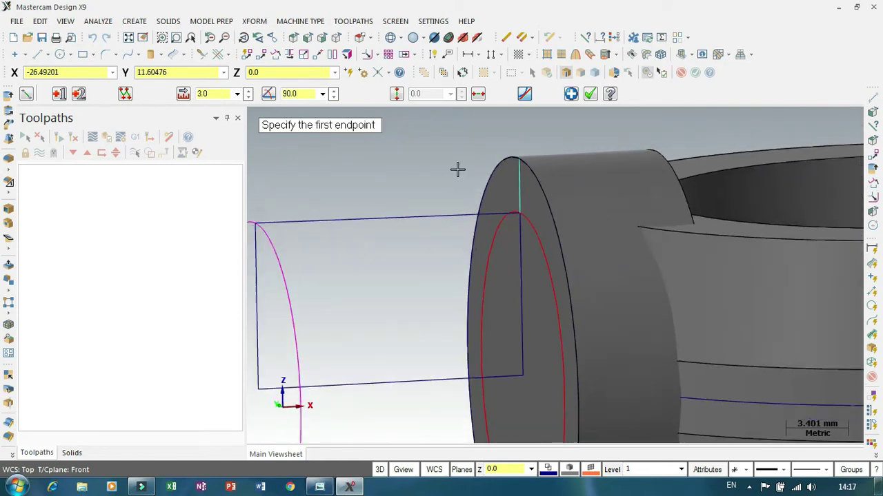
scroll(464, 186, up, 2)
right_click(429, 168)
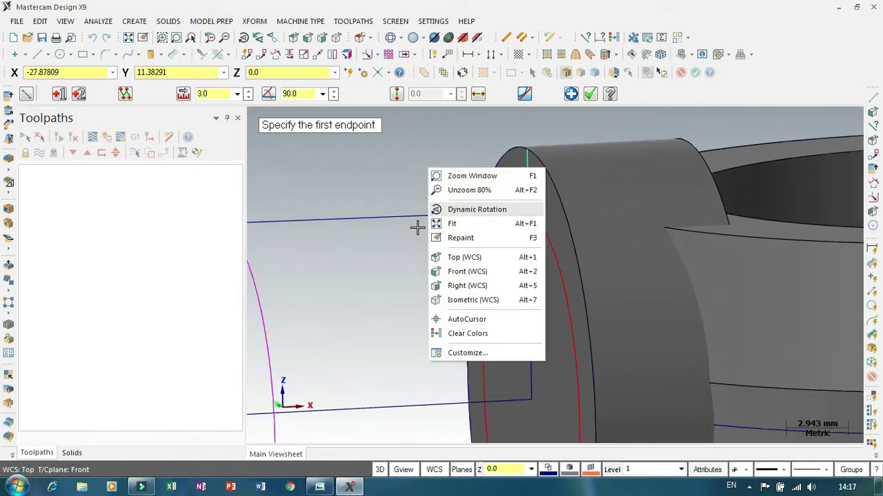
click(460, 274)
scroll(497, 241, up, 5)
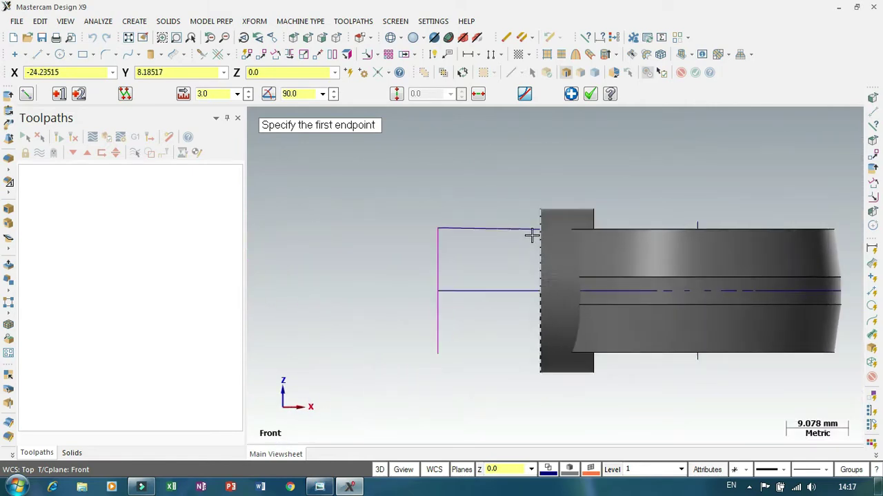
scroll(440, 261, down, 1)
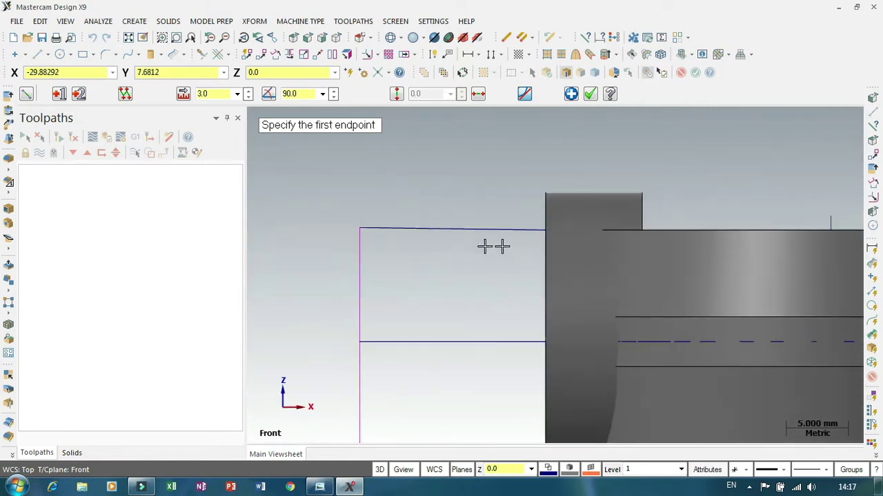
middle_drag(446, 268, 501, 258)
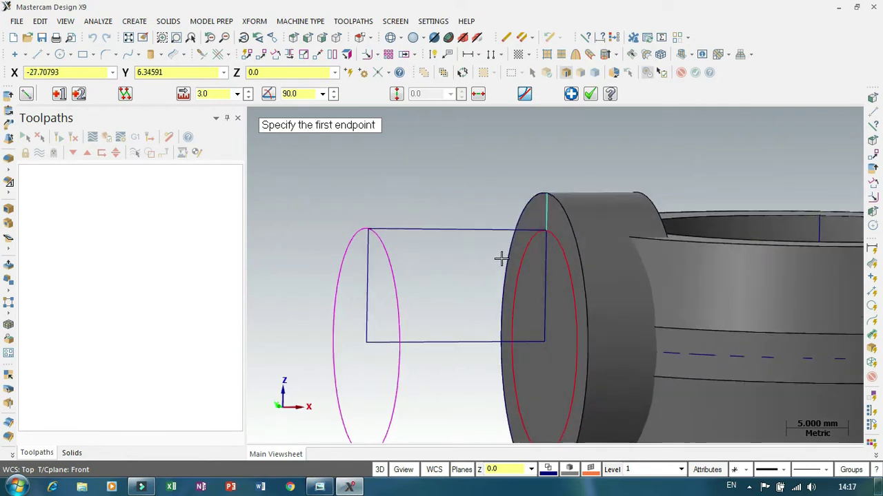
click(546, 234)
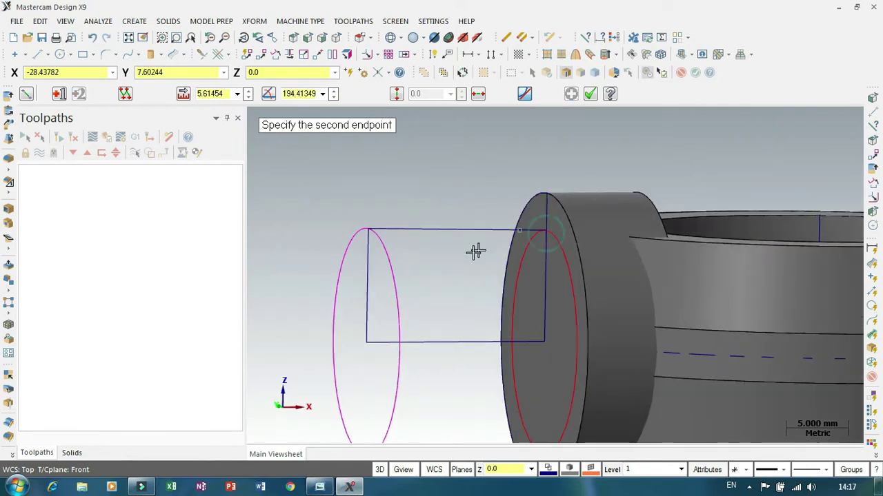
right_click(470, 255)
click(498, 358)
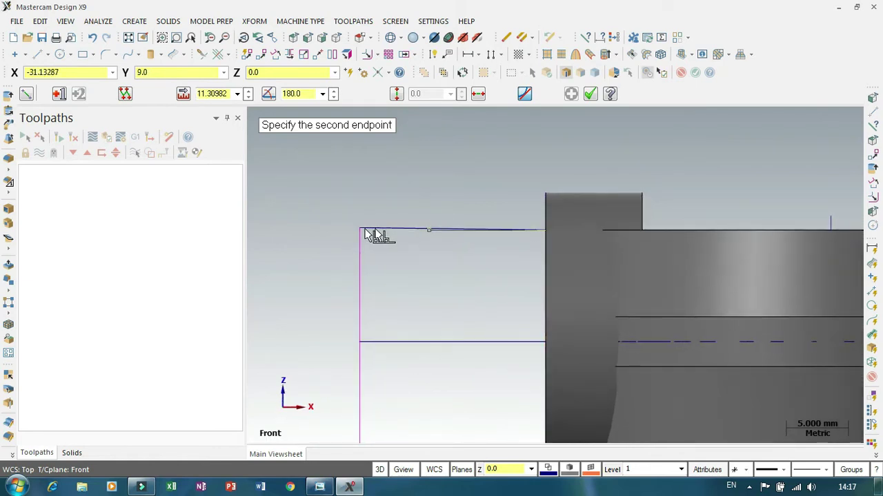
click(290, 230)
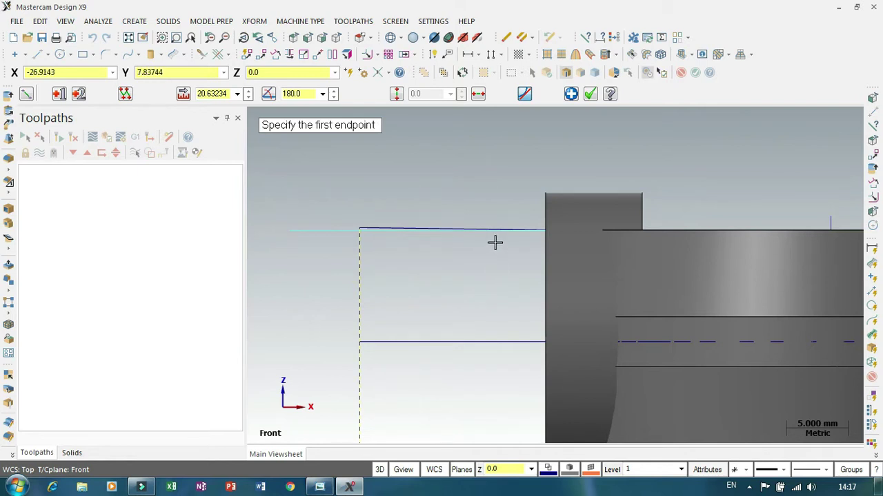
double_click(202, 95)
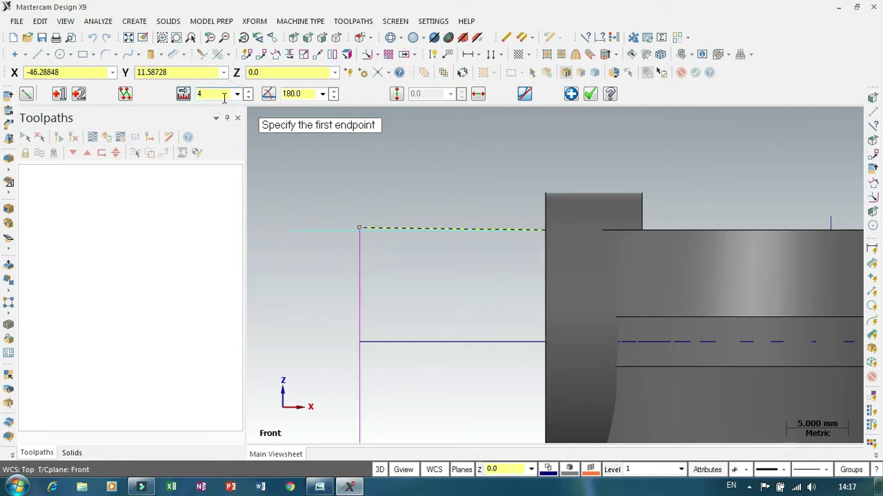
- Draw a vertical line about 0.14 mm long from the 4 mm line's free end up across the sloped neck line
scroll(434, 183, down, 1)
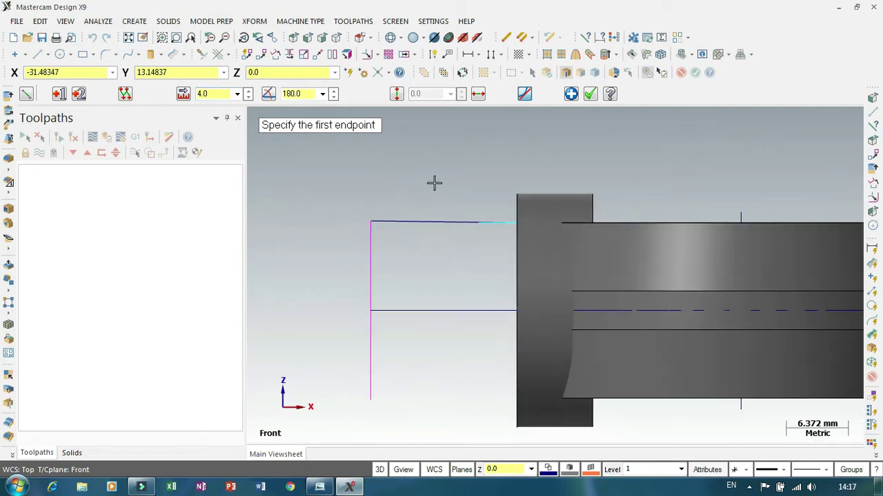
scroll(484, 189, up, 3)
scroll(476, 195, down, 3)
scroll(464, 201, up, 2)
scroll(478, 207, down, 1)
scroll(493, 220, up, 4)
scroll(465, 193, down, 1)
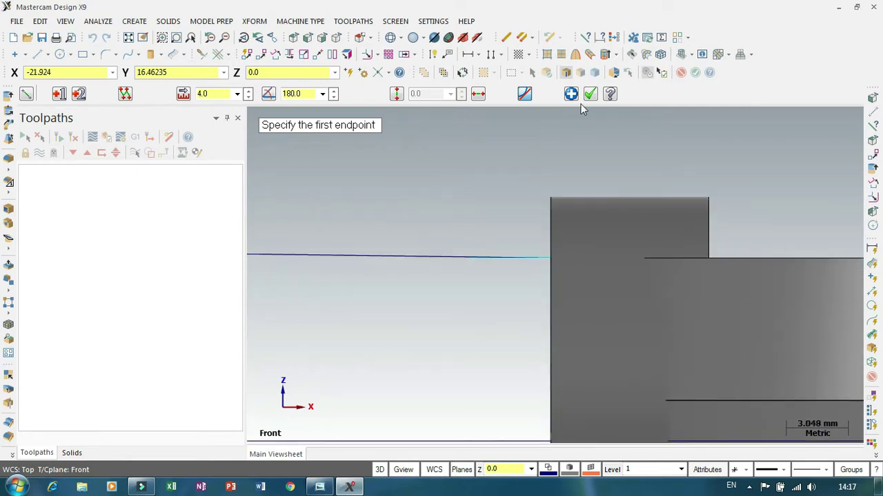
scroll(473, 259, up, 6)
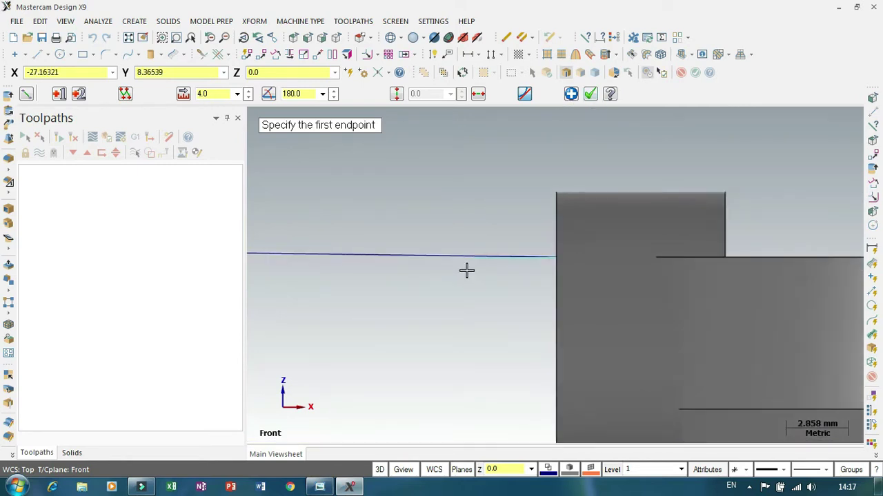
scroll(482, 215, up, 4)
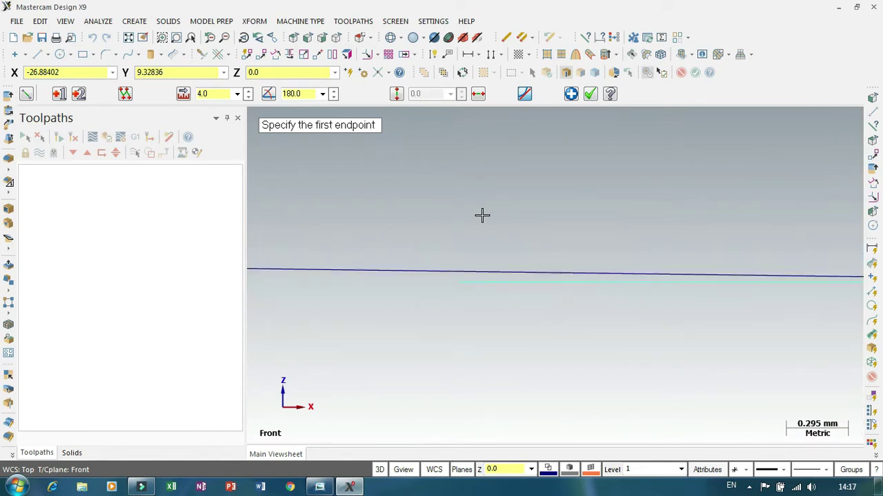
click(452, 307)
click(451, 266)
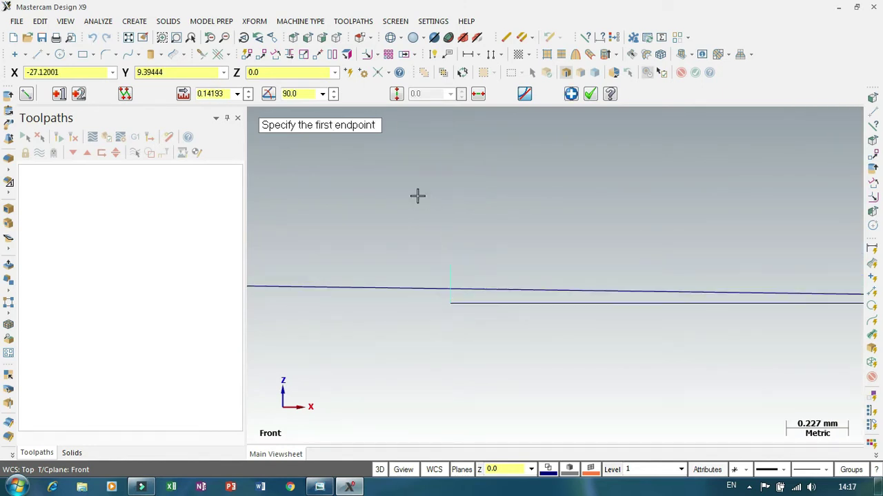
- Trim away the part of the short vertical line that extends above the sloped neck line
click(201, 55)
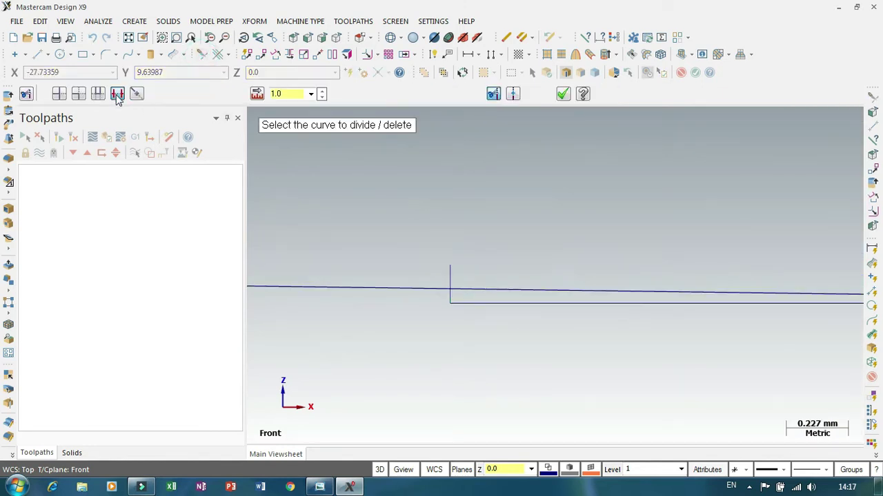
scroll(442, 244, up, 1)
click(452, 270)
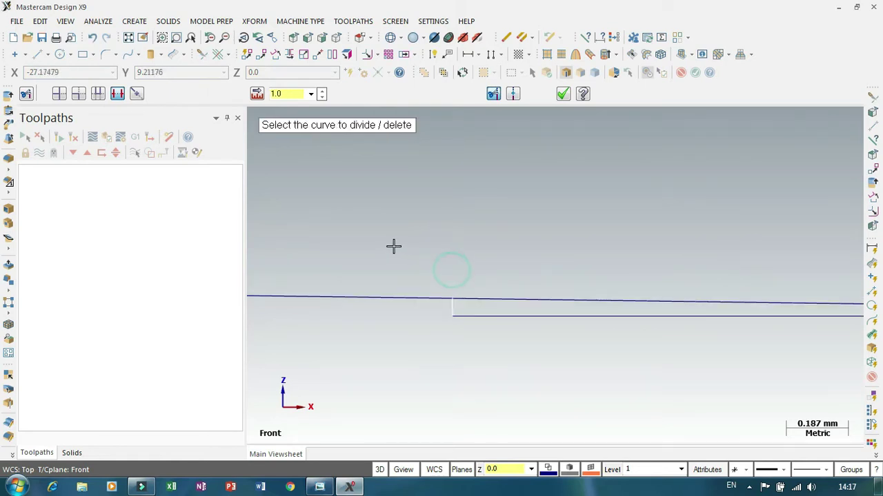
scroll(395, 242, down, 1)
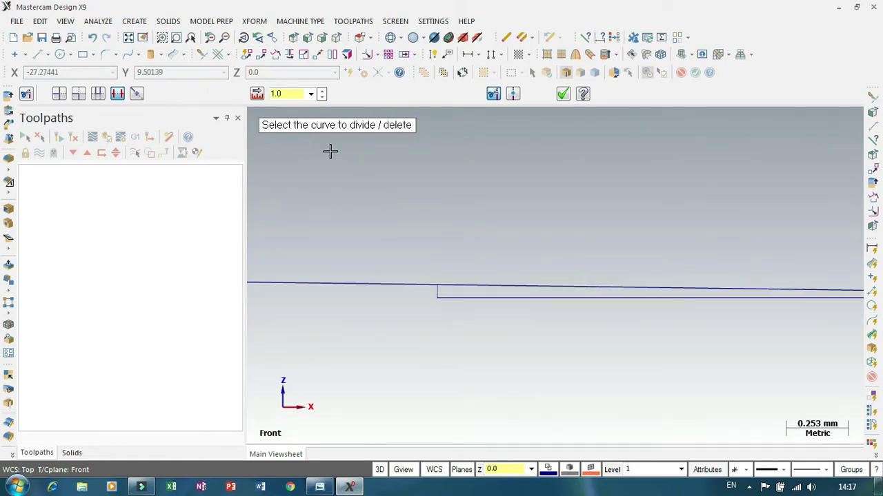
- Move the 4 mm horizontal line up 0.05333 mm with Translate so its free end meets the sloped neck line
click(262, 55)
click(462, 304)
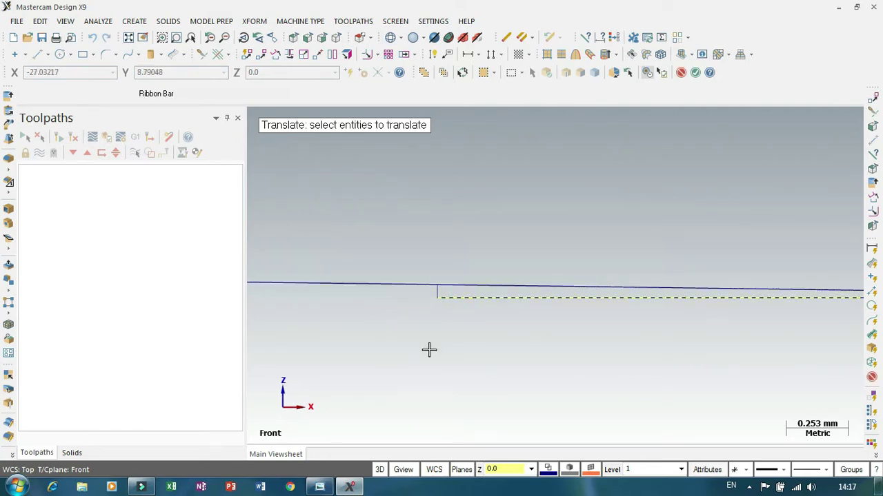
key(Return)
click(200, 245)
scroll(421, 276, up, 3)
click(454, 321)
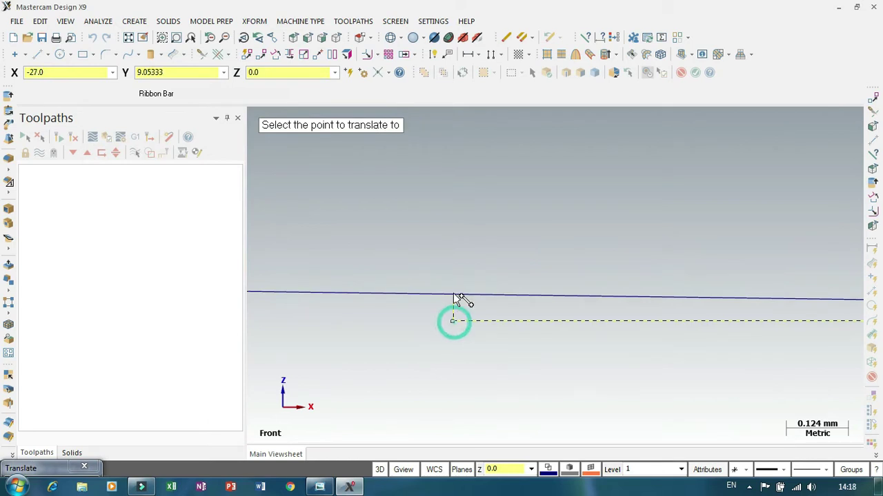
click(453, 294)
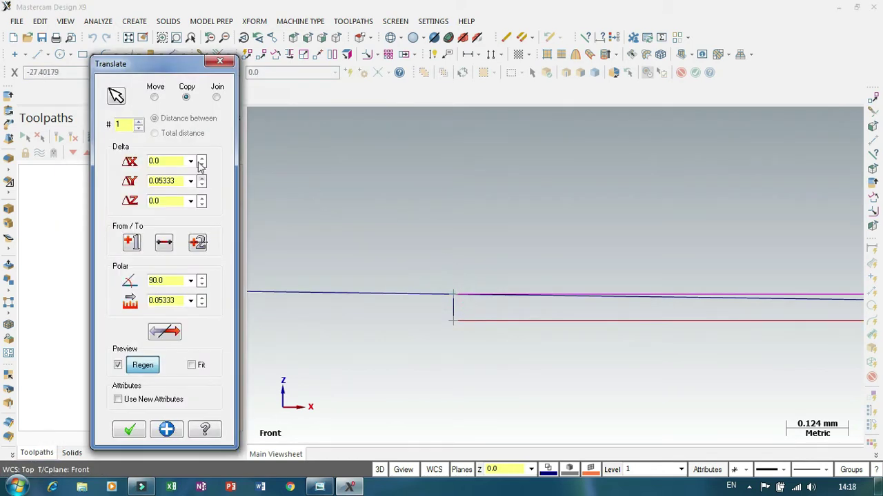
click(154, 97)
scroll(324, 193, down, 3)
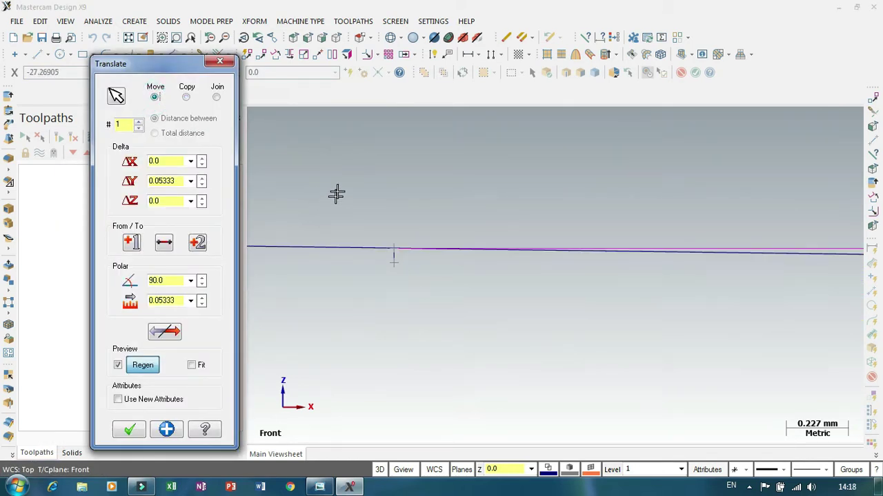
click(129, 429)
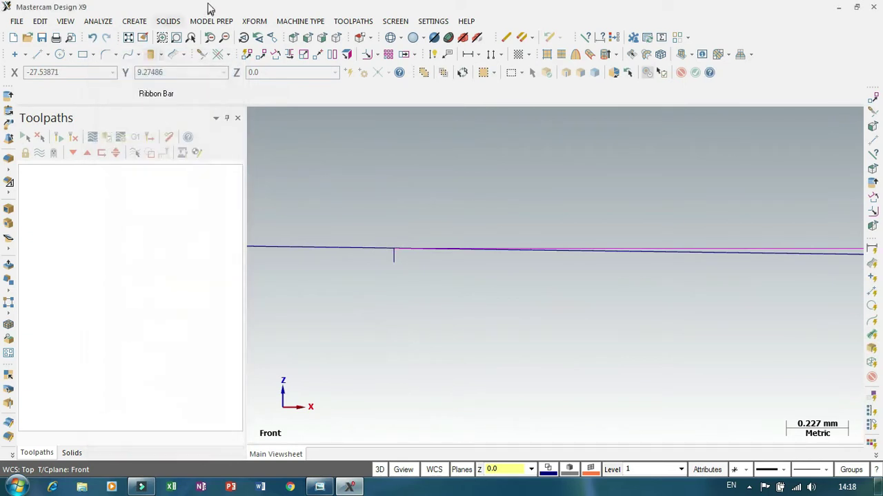
- Trim away the sloped neck line's segment between the moved 4 mm line's free end and the boss
click(201, 54)
scroll(593, 275, up, 1)
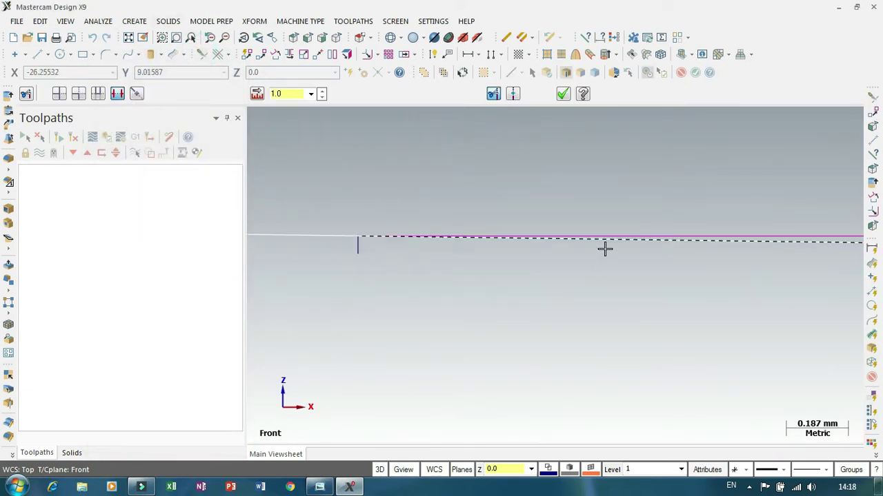
click(604, 248)
scroll(392, 317, down, 6)
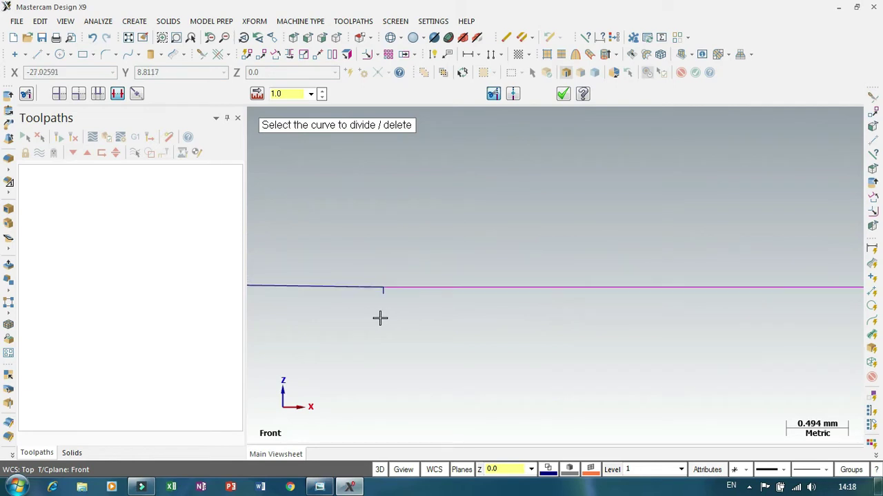
scroll(565, 331, down, 4)
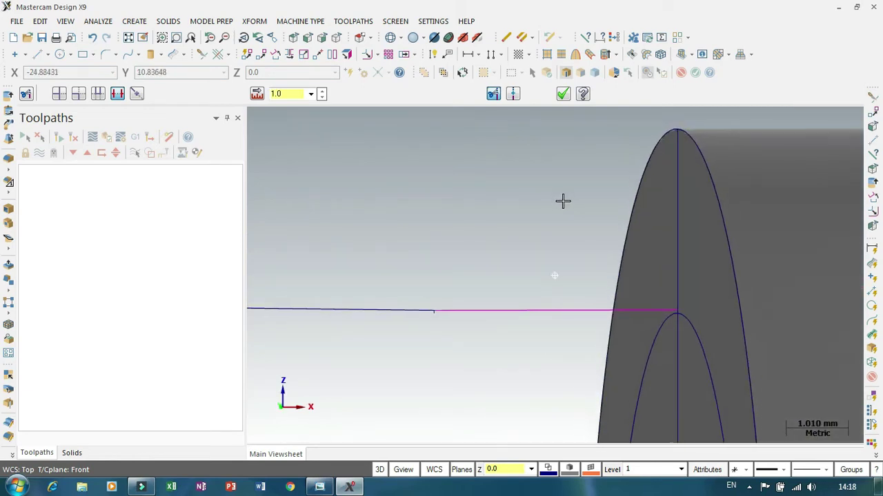
- Draw a three-point arc about 9.4 mm in diameter from the boss face's top point to the sloped neck line's end, bulging toward the neck
click(70, 55)
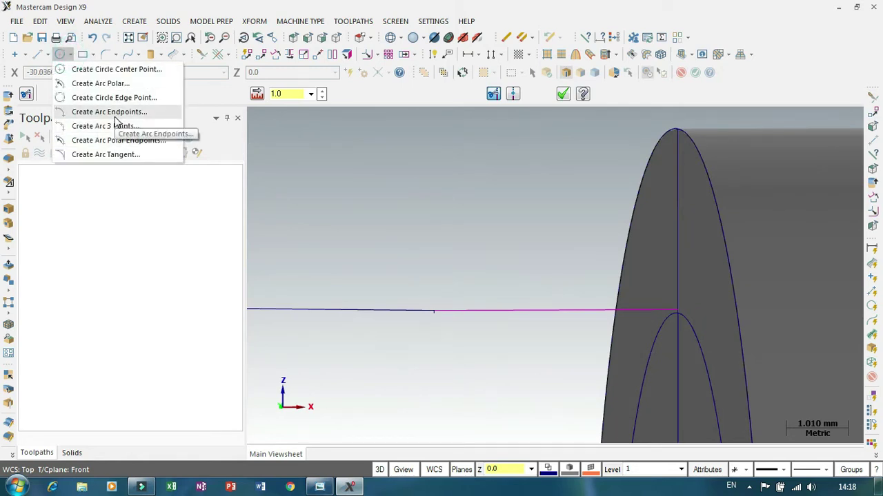
click(114, 118)
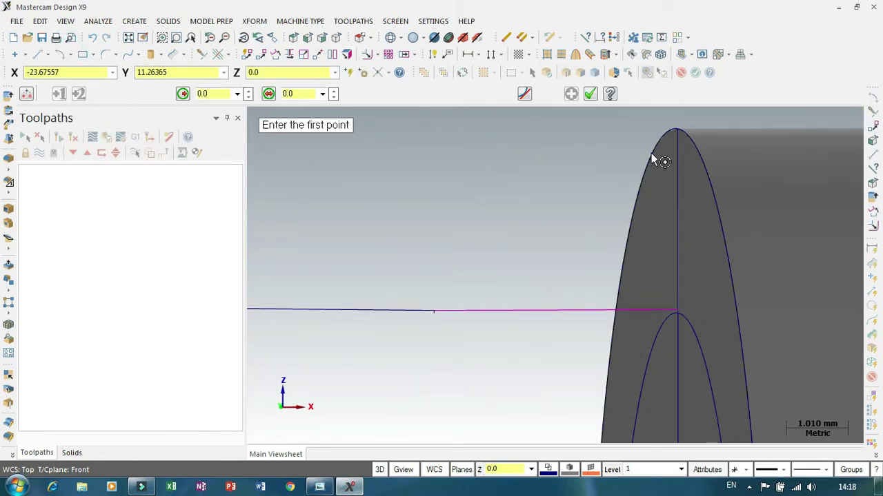
scroll(687, 117, up, 3)
scroll(688, 116, up, 3)
scroll(632, 181, up, 3)
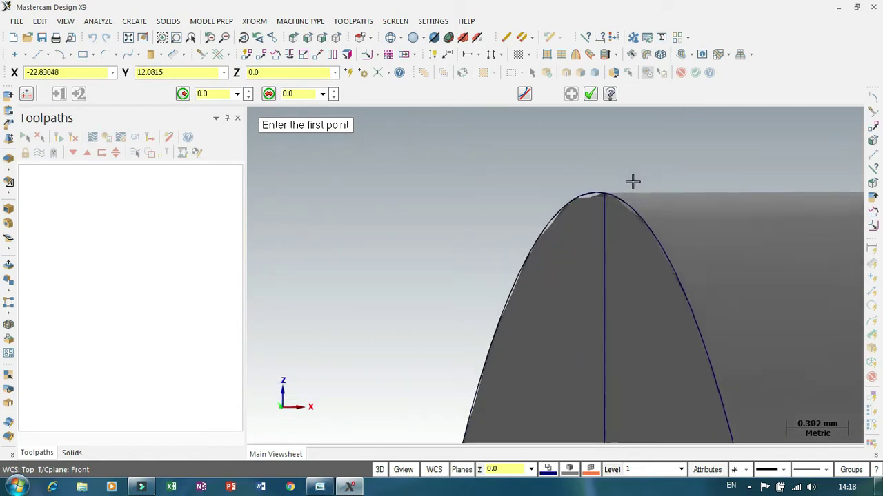
scroll(604, 187, up, 2)
scroll(604, 187, up, 4)
scroll(572, 198, up, 2)
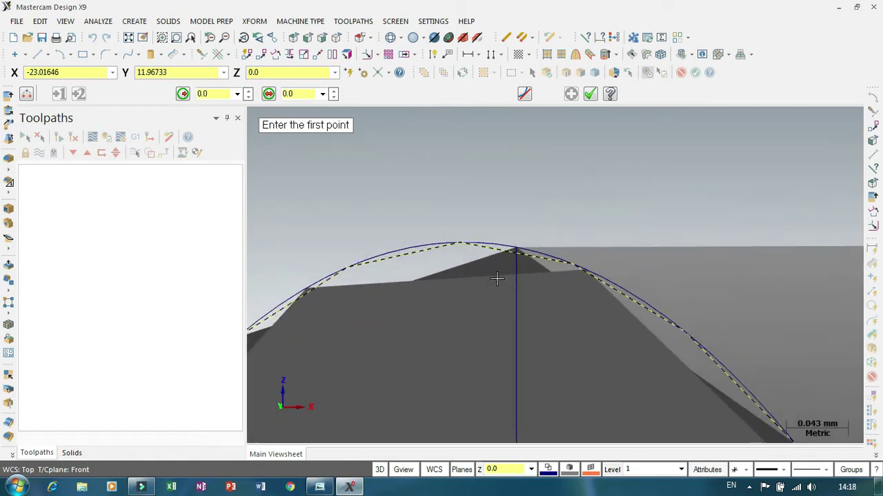
click(517, 253)
scroll(641, 166, down, 8)
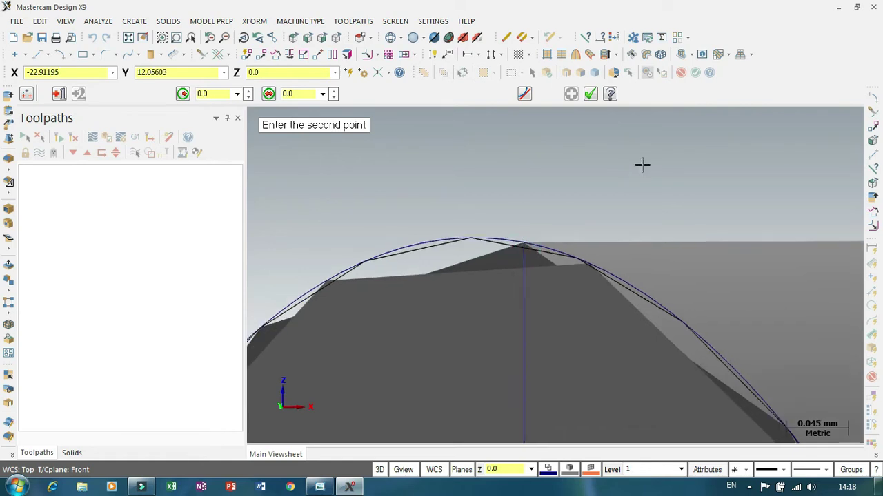
scroll(587, 141, down, 10)
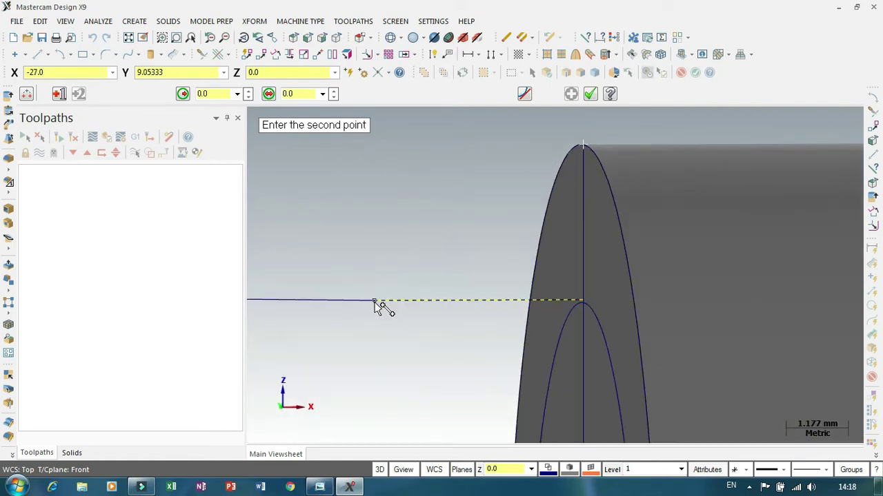
click(375, 301)
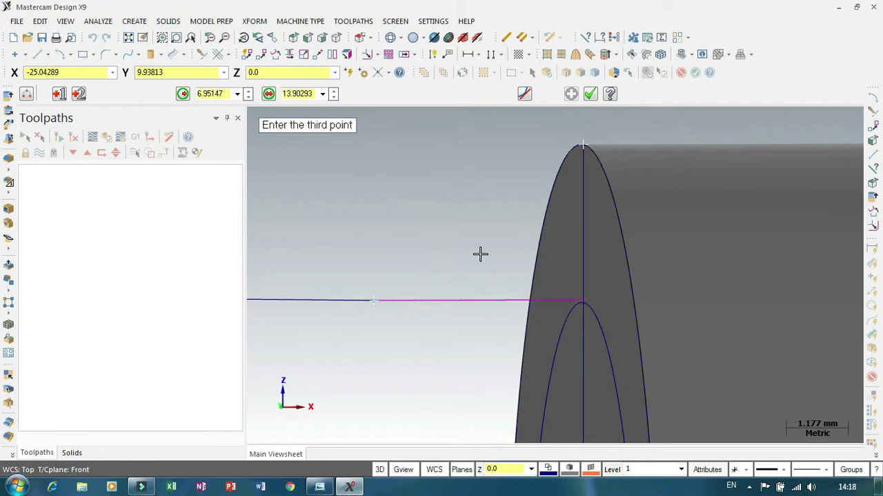
click(503, 251)
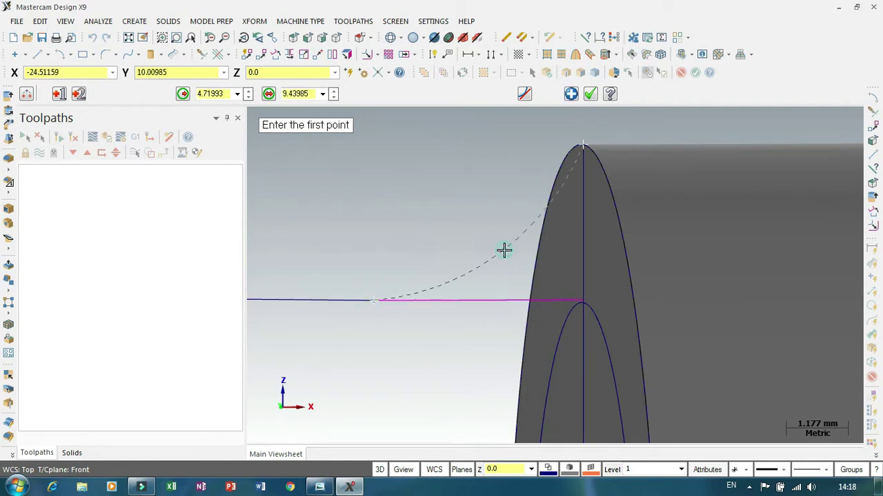
- Set the new neck arc's diameter to 10 mm and finish the arc command
right_click(442, 206)
click(481, 313)
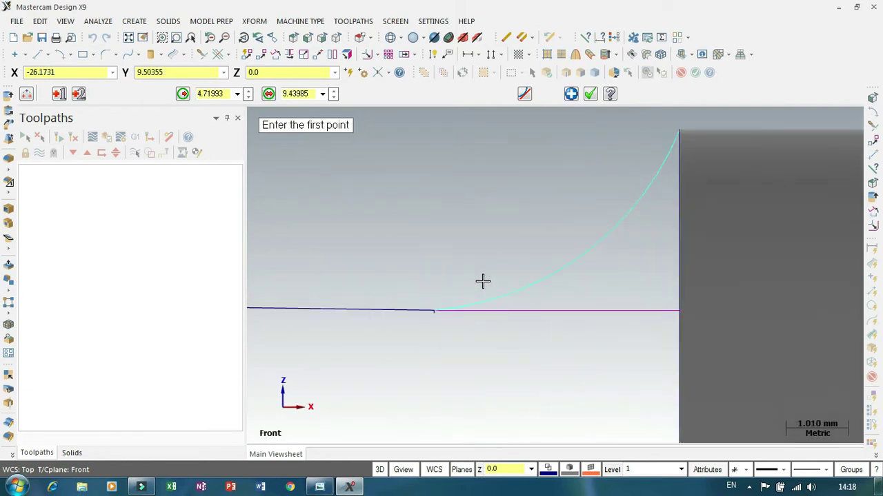
scroll(431, 236, down, 3)
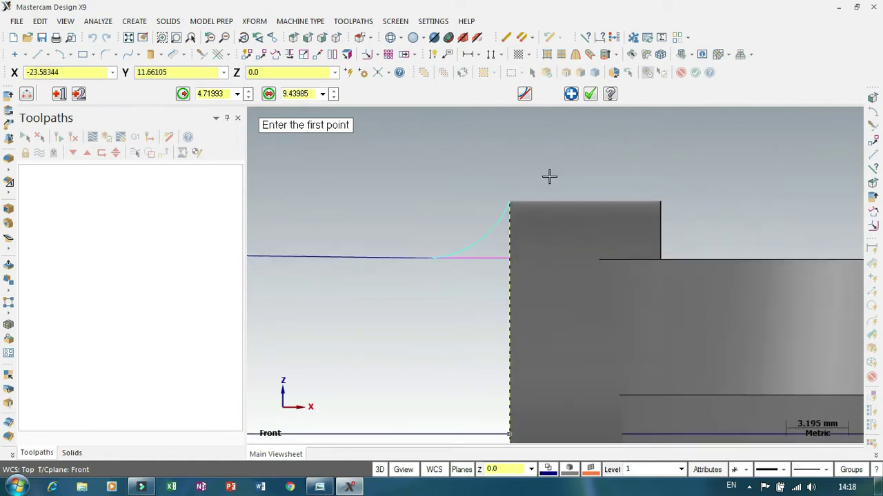
click(297, 95)
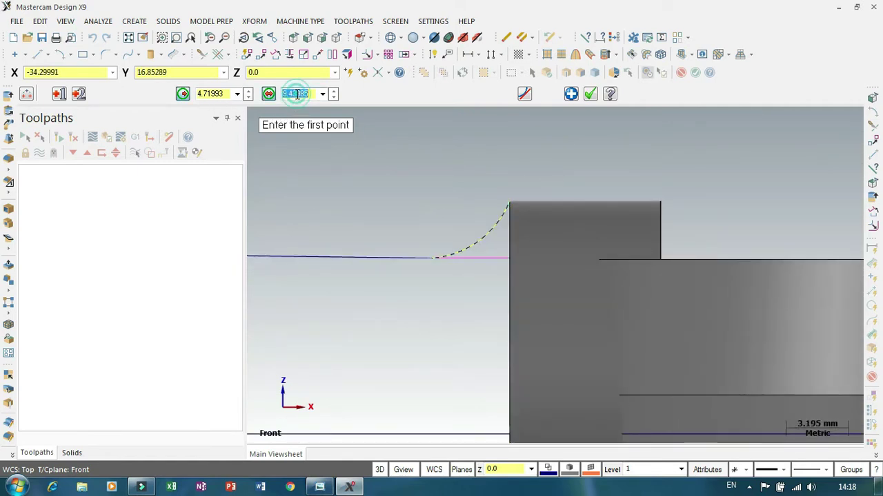
text(10)
key(Return)
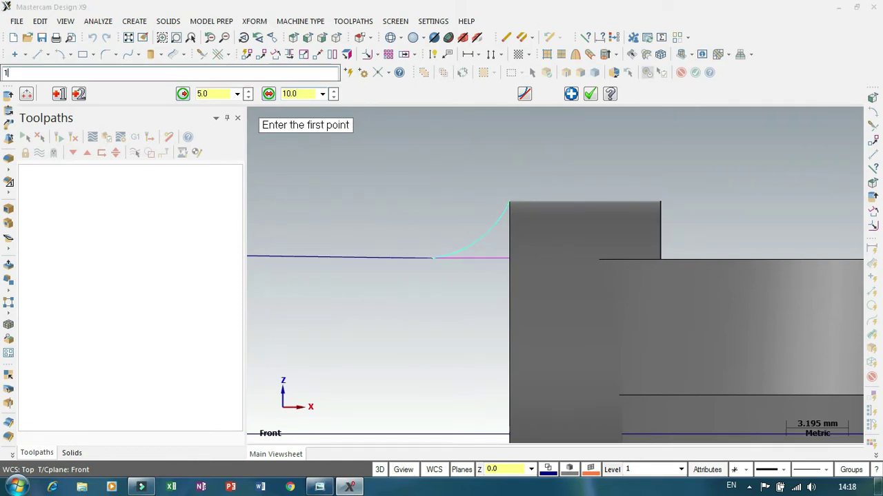
key(Return)
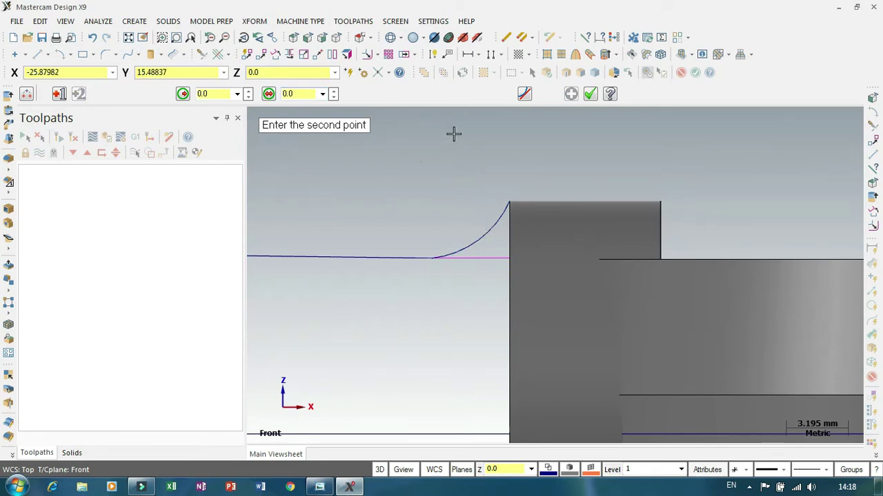
key(Escape)
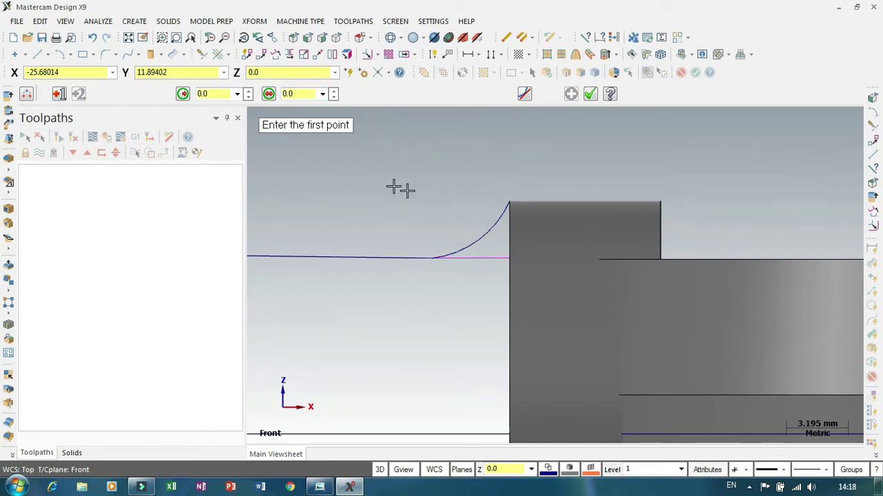
key(Escape)
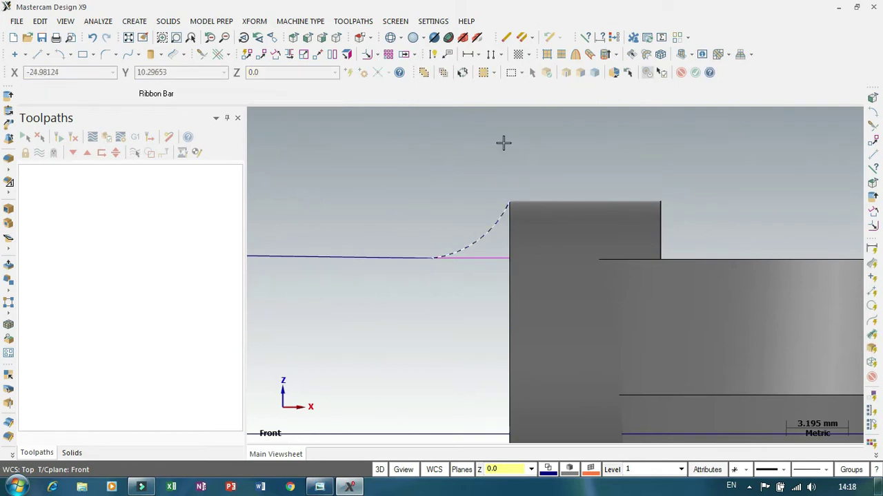
- Analyze the neck arc's properties to check its diameter
click(584, 37)
click(487, 233)
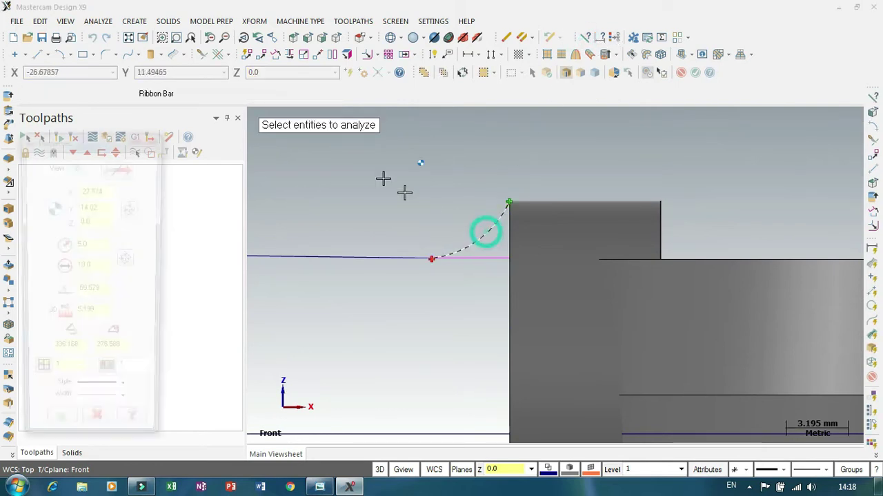
double_click(98, 268)
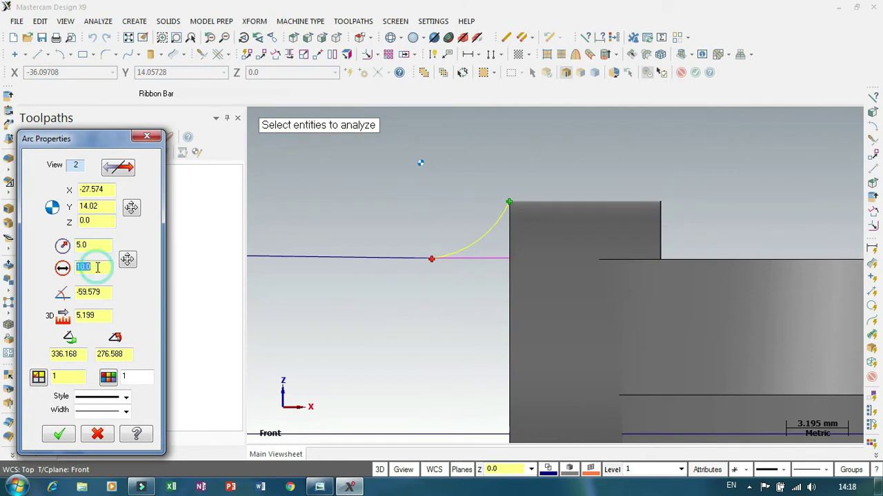
key(Return)
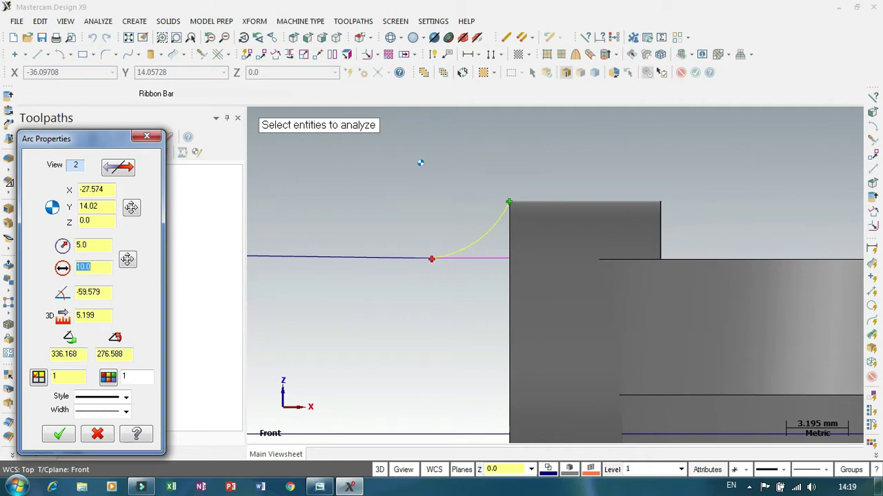
click(146, 140)
- Examine the neck profile and its arc beside the boss from the front and at an oblique angle
scroll(438, 299, down, 2)
scroll(427, 239, up, 1)
scroll(485, 273, down, 1)
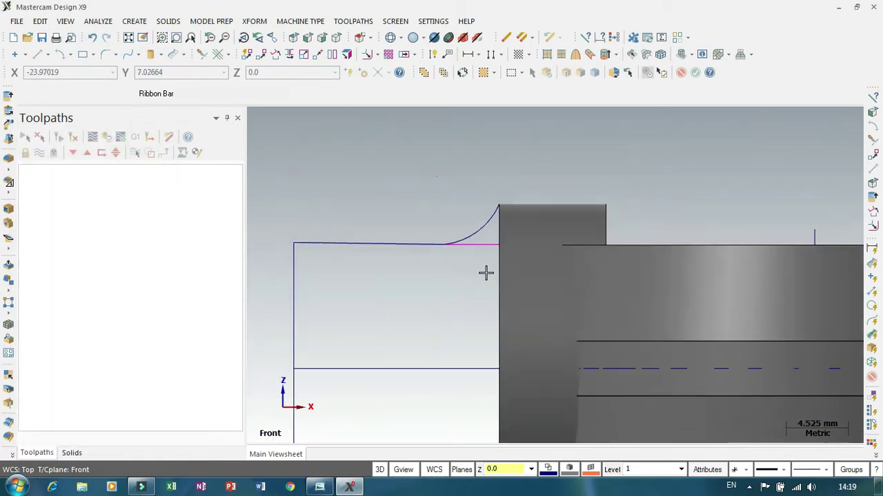
scroll(517, 147, down, 2)
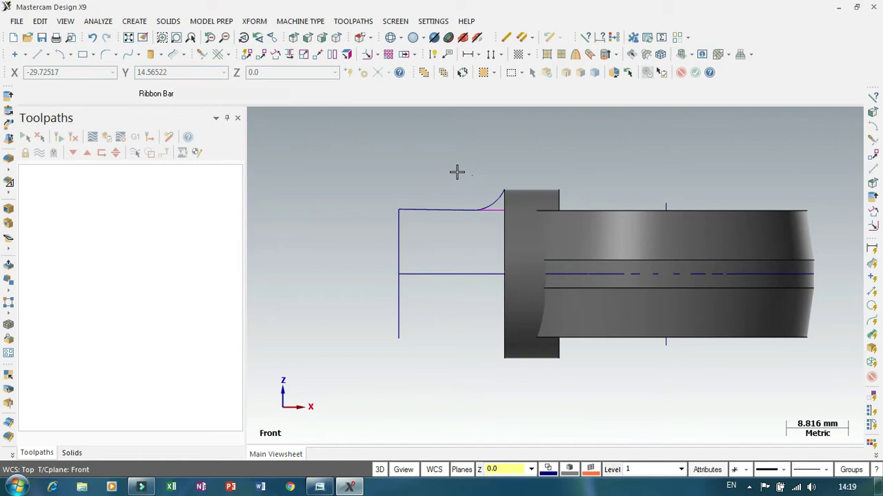
scroll(475, 193, up, 2)
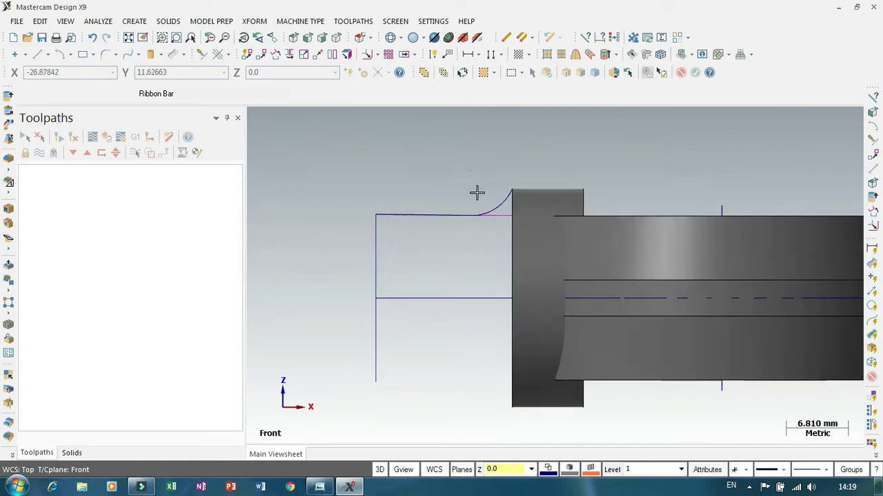
scroll(472, 200, up, 1)
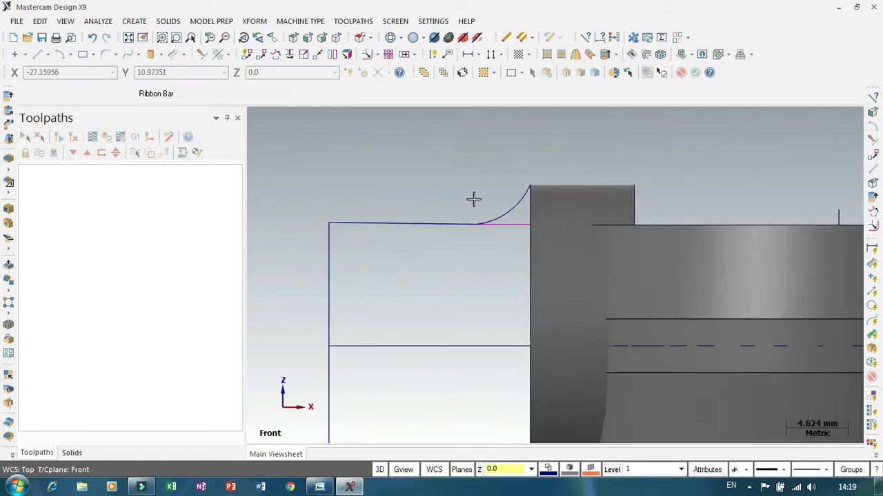
scroll(455, 199, down, 2)
scroll(467, 278, down, 1)
scroll(467, 266, up, 2)
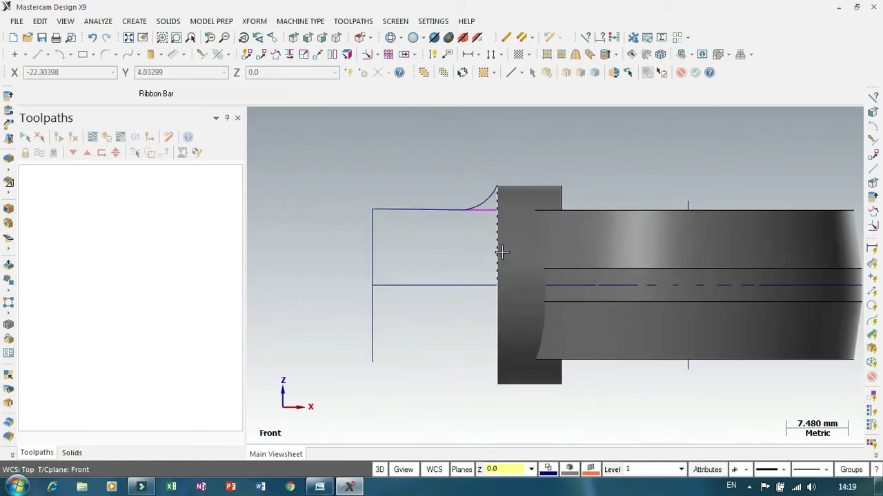
scroll(448, 234, down, 1)
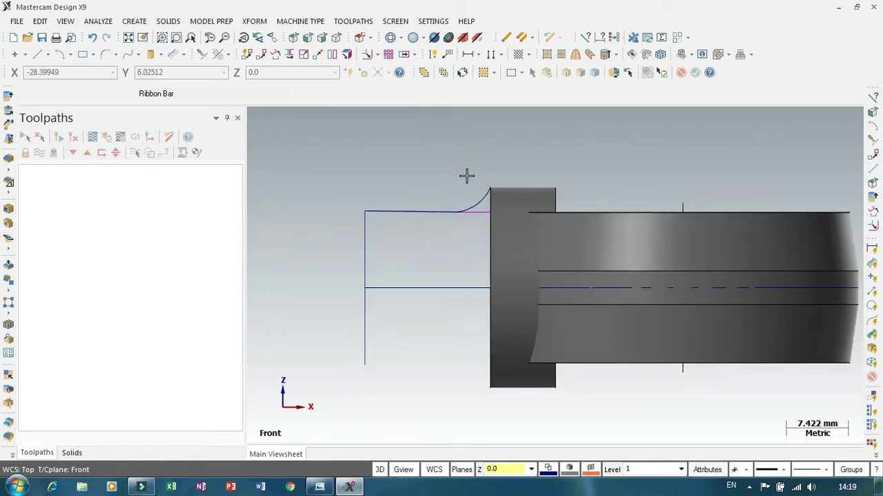
scroll(443, 172, down, 1)
mouse_move(422, 171)
middle_down()
mouse_move(455, 159)
mouse_move(496, 181)
mouse_move(432, 173)
mouse_move(439, 180)
middle_up()
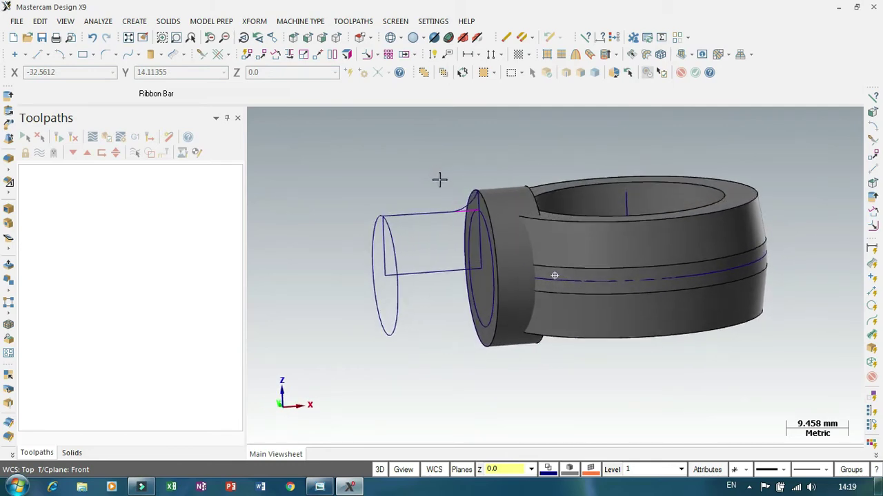
scroll(439, 180, up, 2)
scroll(366, 223, down, 1)
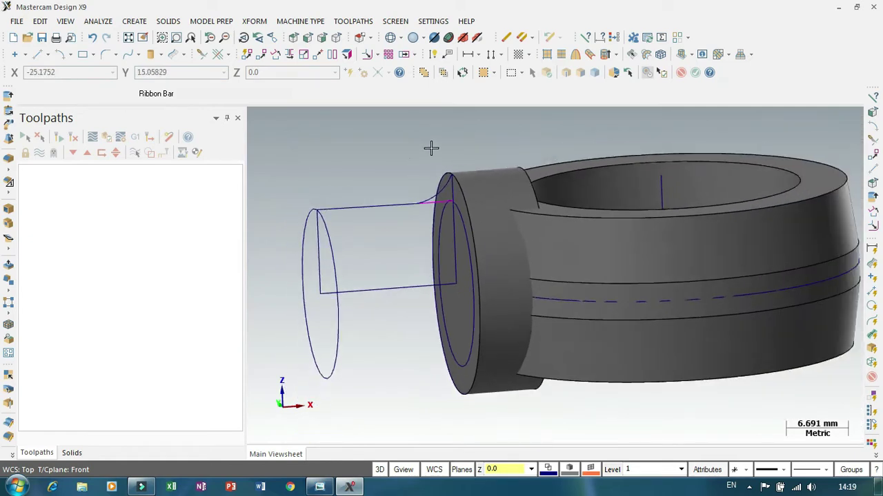
scroll(431, 147, up, 3)
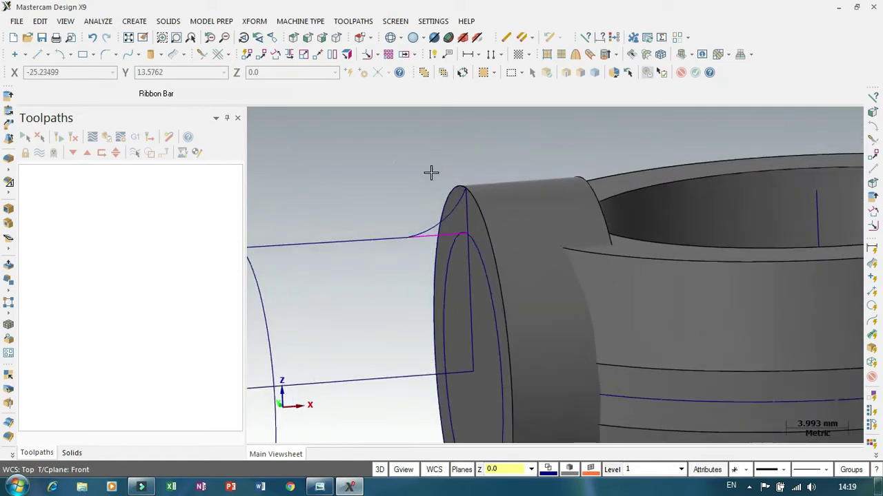
- Remove the magenta 4 mm horizontal line beneath the neck arc with the divide/delete trim
click(423, 247)
scroll(394, 199, down, 1)
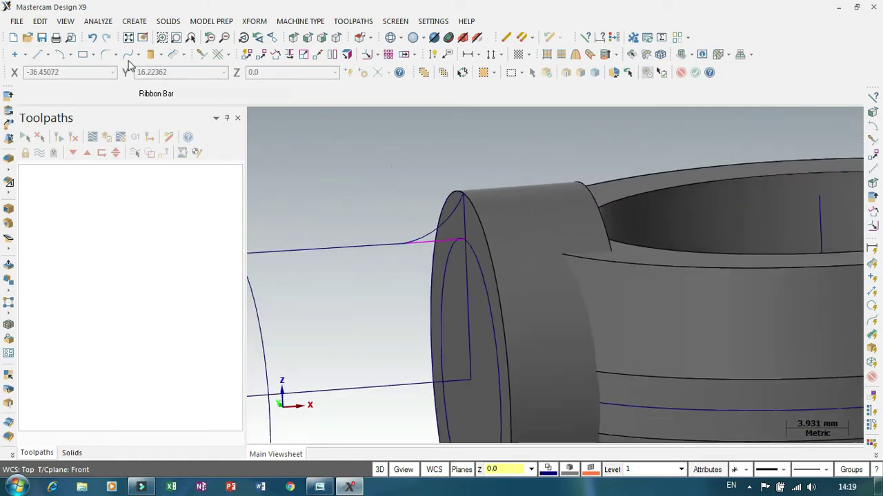
click(203, 54)
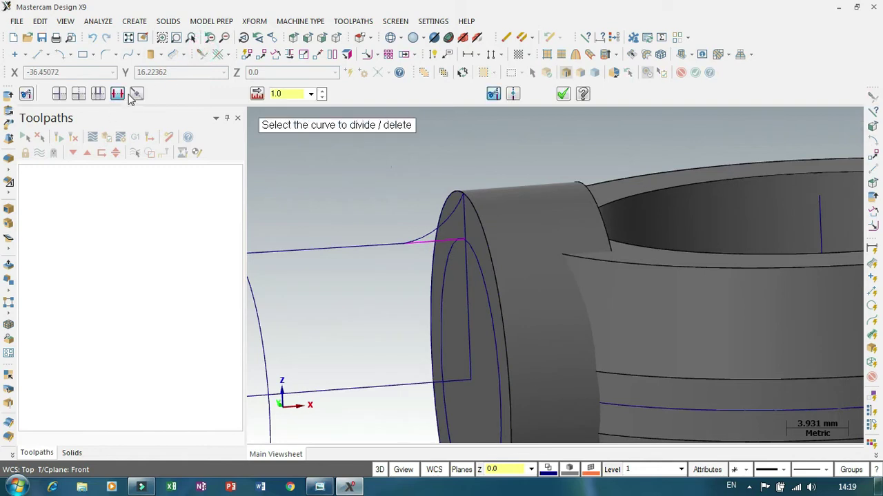
scroll(440, 245, up, 3)
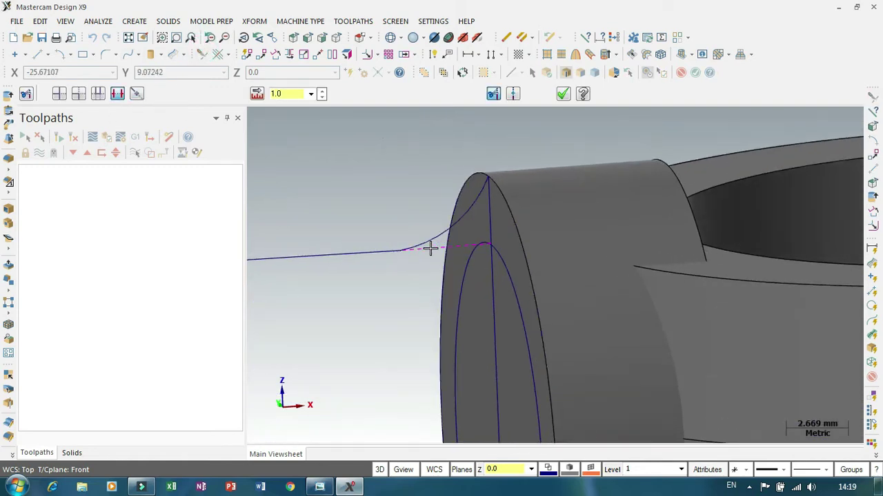
scroll(430, 247, up, 3)
mouse_move(433, 242)
middle_down()
mouse_move(481, 158)
mouse_move(486, 199)
middle_up()
scroll(467, 177, down, 3)
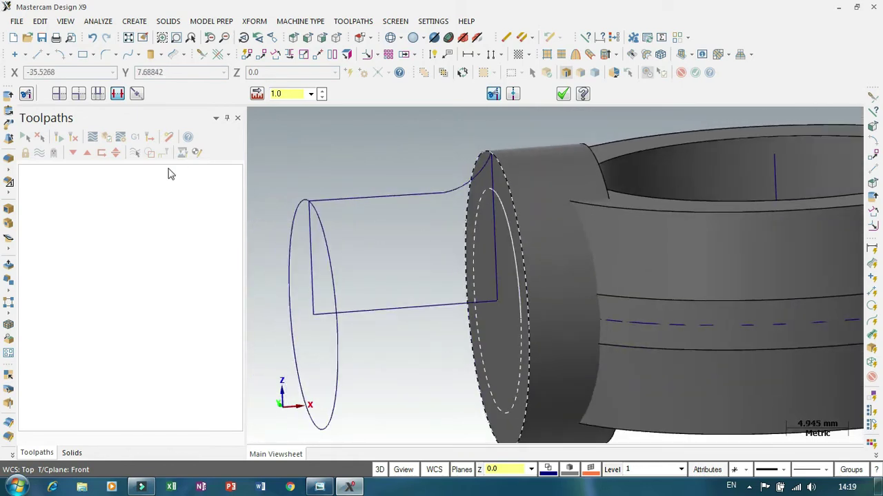
click(16, 109)
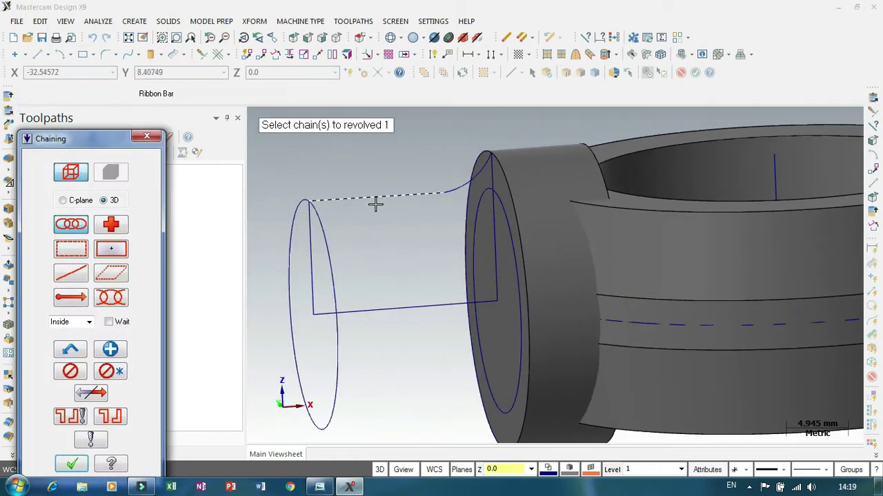
click(374, 199)
click(82, 467)
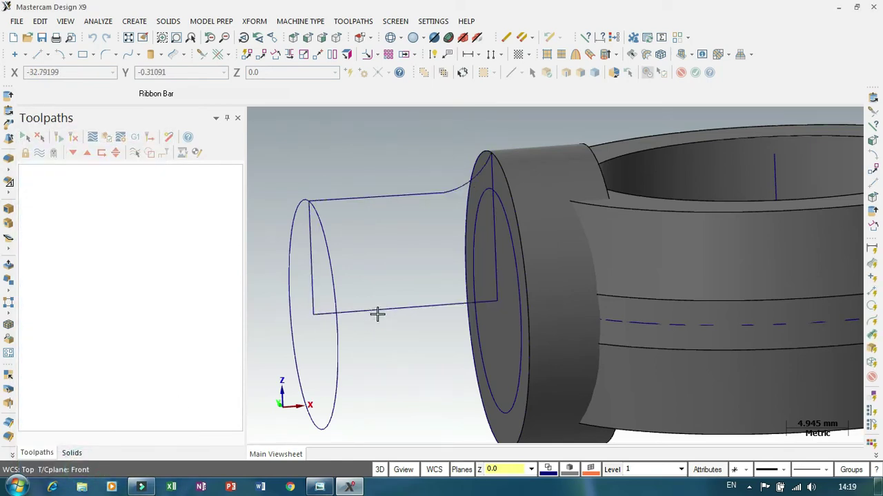
click(377, 312)
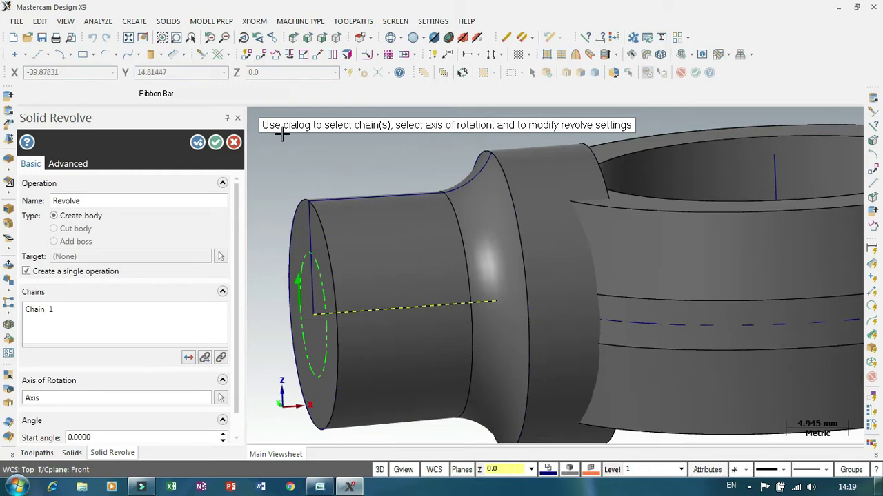
click(234, 142)
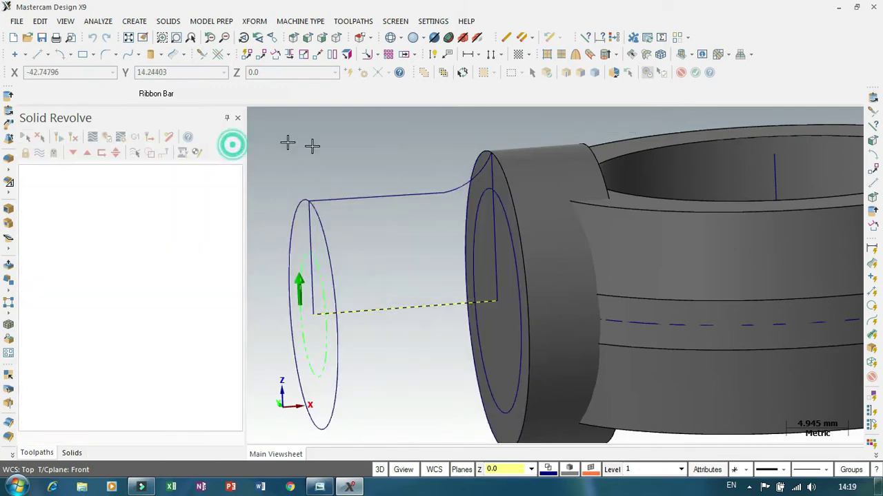
- Delete the tiny leftover vertical line where the sloped neck line meets the arc
scroll(438, 183, up, 5)
scroll(497, 196, up, 8)
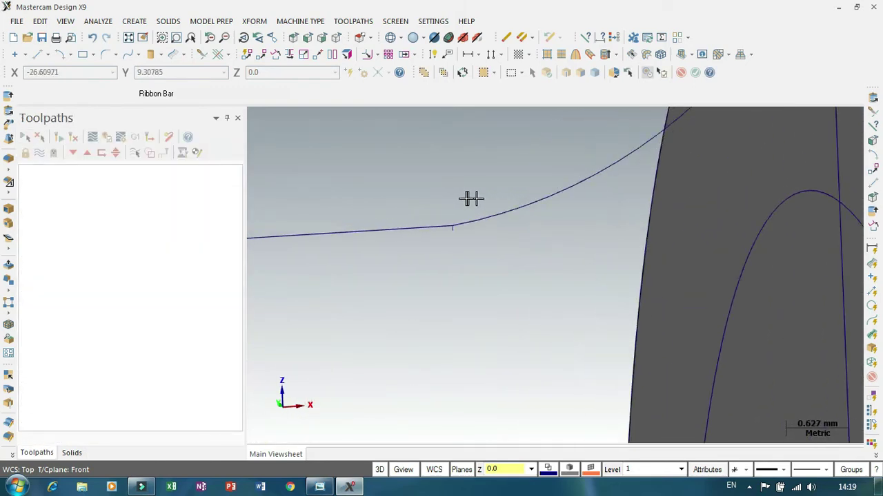
scroll(458, 277, up, 2)
click(428, 275)
key(Delete)
scroll(480, 169, down, 5)
scroll(486, 191, down, 6)
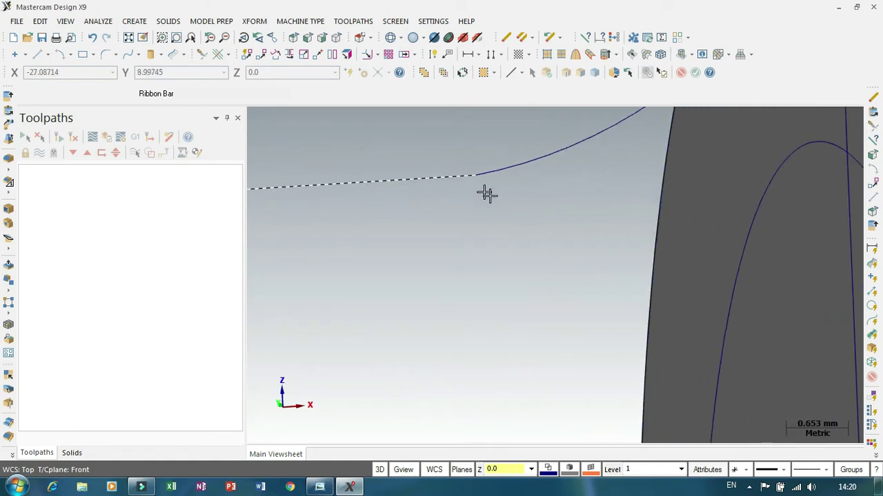
- Revolve the closed neck profile with its curved shoulder about its lower horizontal centre line as a new solid body
scroll(446, 144, down, 1)
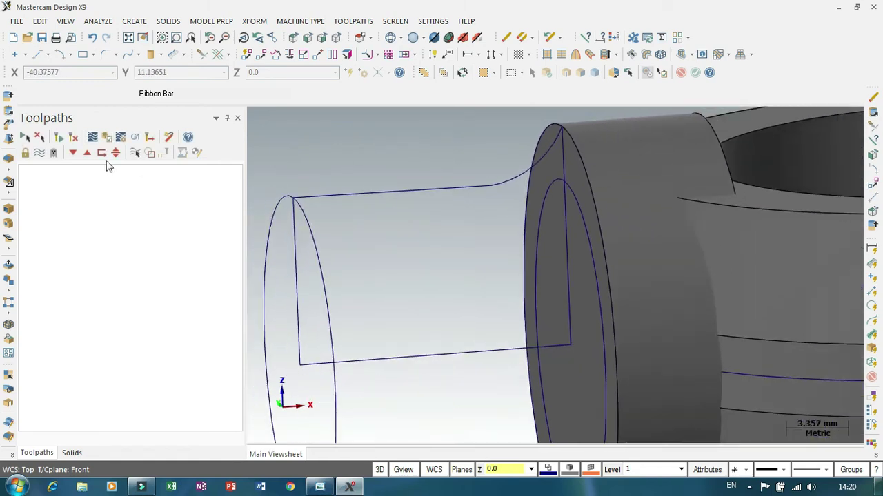
click(9, 109)
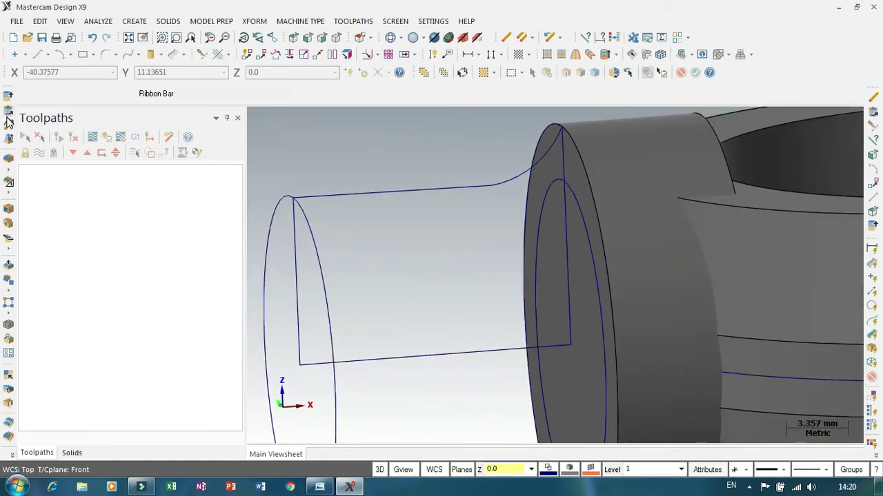
click(318, 200)
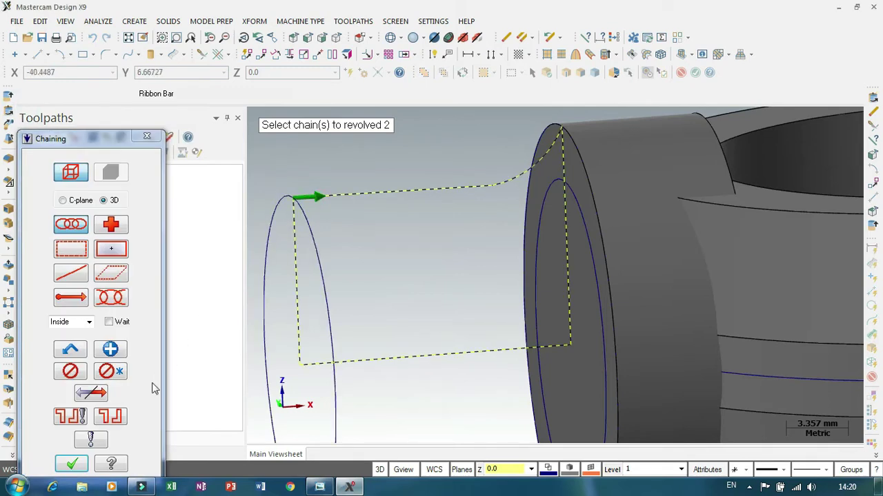
click(71, 454)
click(376, 365)
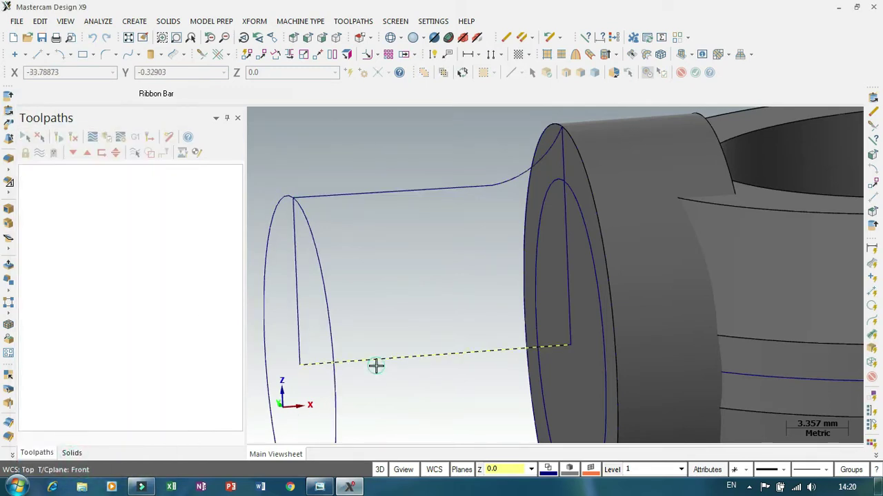
scroll(504, 193, down, 2)
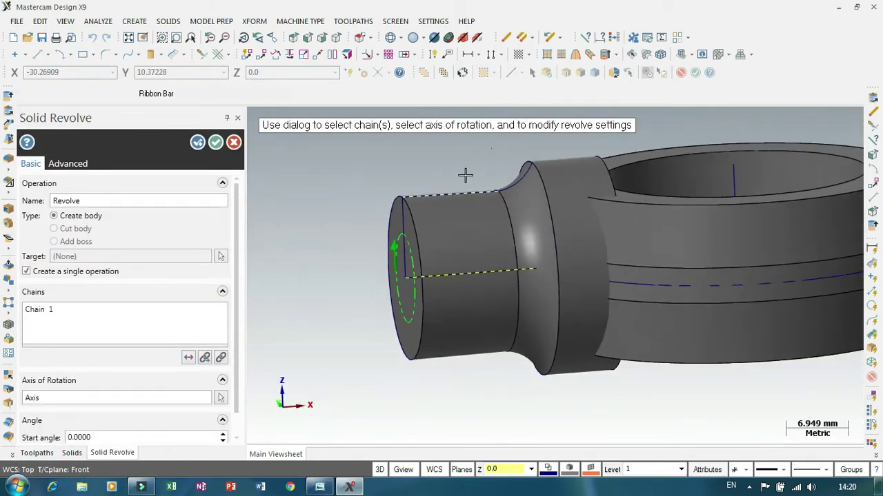
click(216, 142)
scroll(359, 264, down, 2)
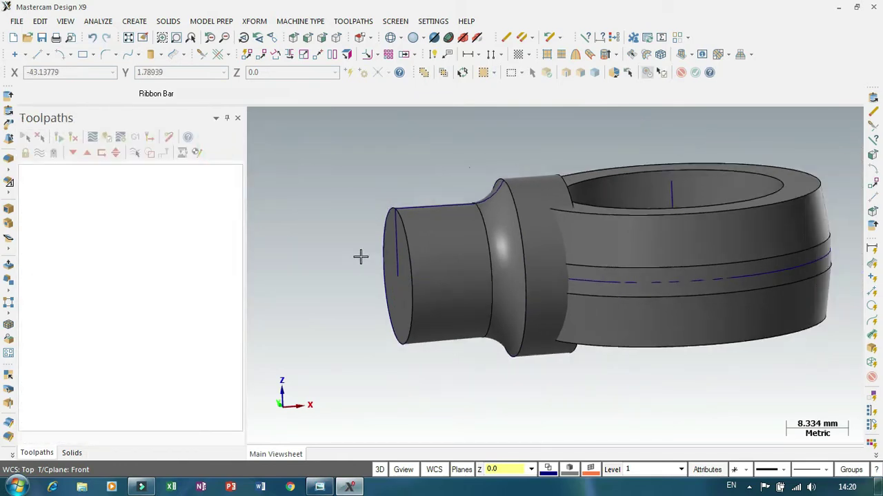
- Examine the revolved neck and its transition into the ring from the top, right and left views and at an angle
scroll(421, 206, up, 3)
scroll(402, 191, down, 1)
mouse_move(402, 191)
middle_down()
mouse_move(412, 177)
mouse_move(489, 161)
mouse_move(478, 252)
mouse_move(506, 262)
middle_up()
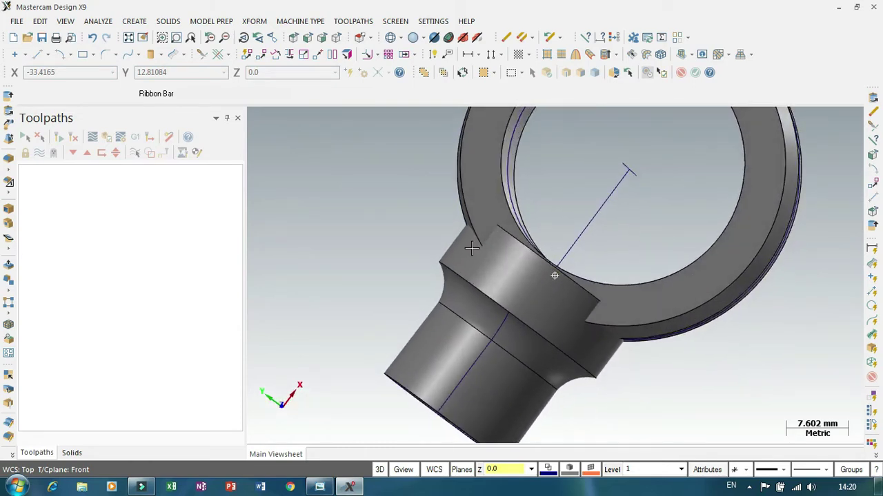
scroll(508, 262, down, 3)
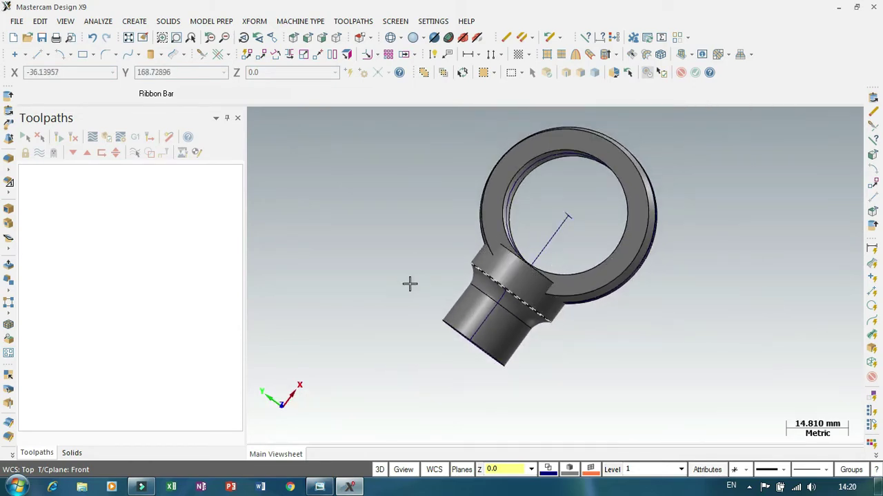
right_click(411, 263)
click(447, 350)
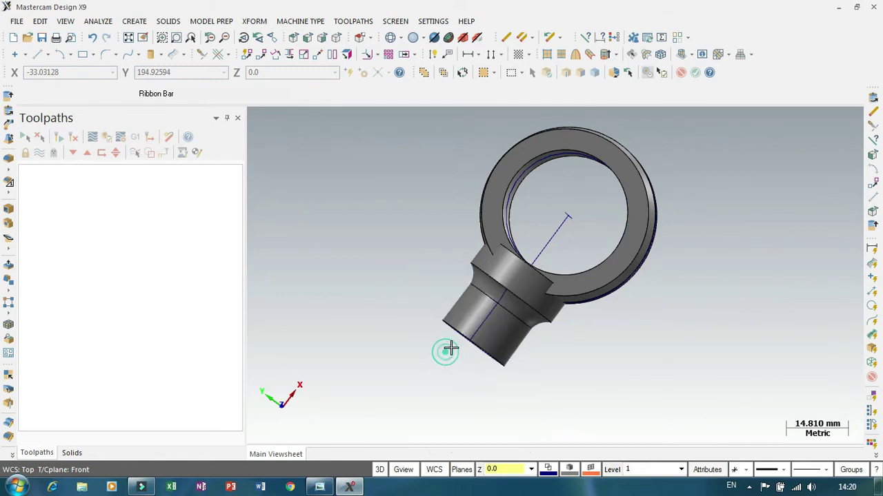
scroll(598, 254, down, 1)
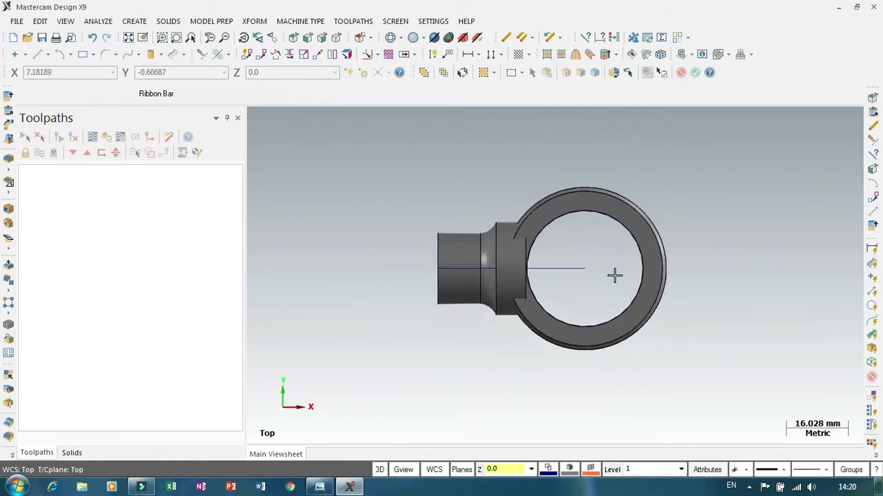
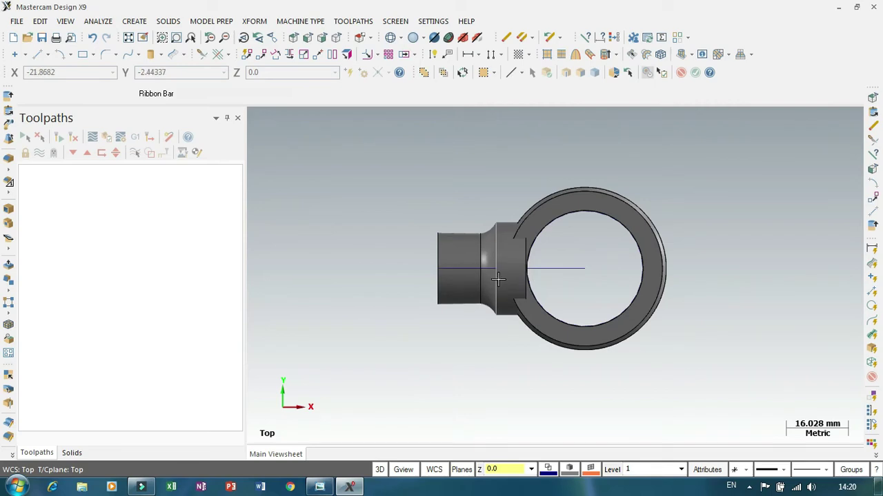
right_click(581, 289)
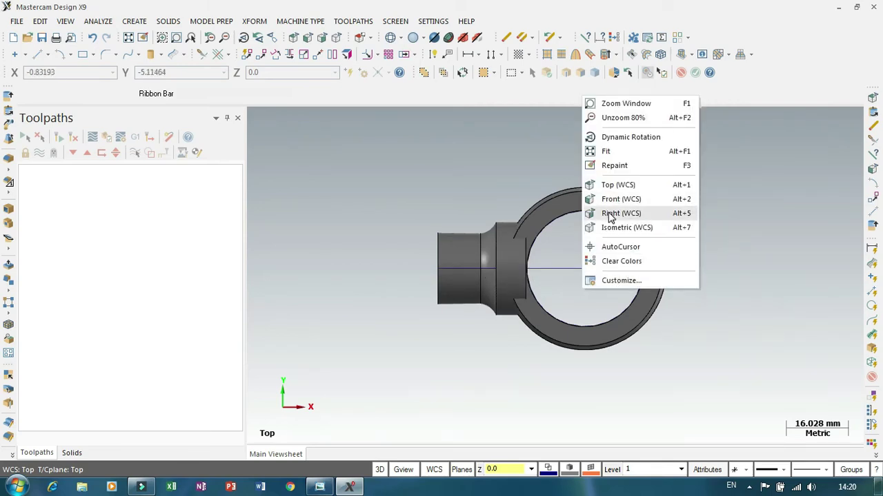
middle_drag(611, 211, 590, 218)
key(alt+5)
right_click(567, 186)
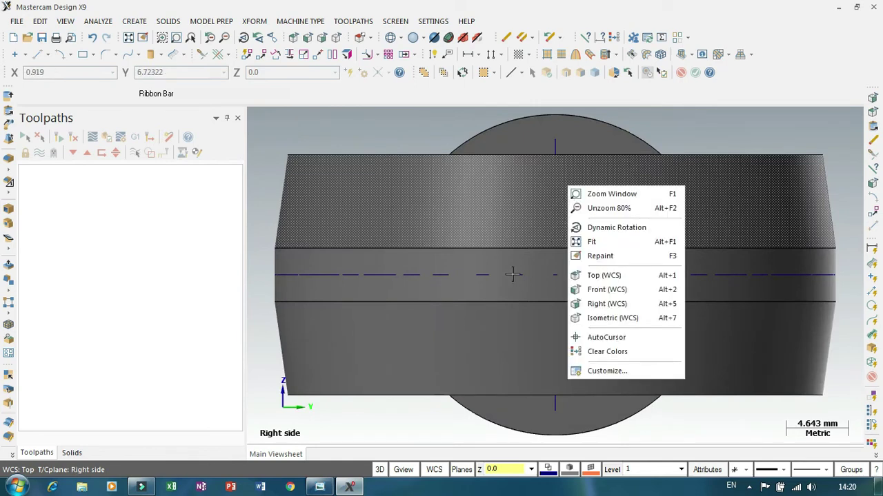
click(404, 472)
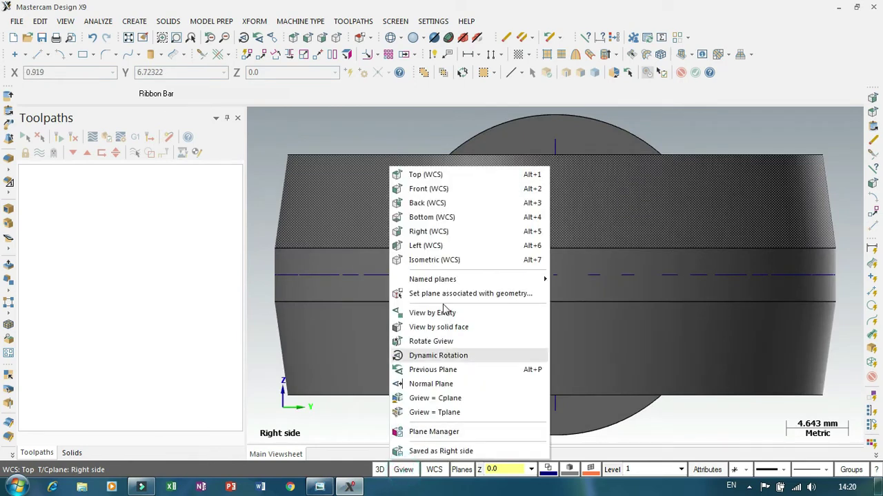
click(432, 244)
middle_drag(598, 225, 544, 300)
scroll(411, 301, up, 4)
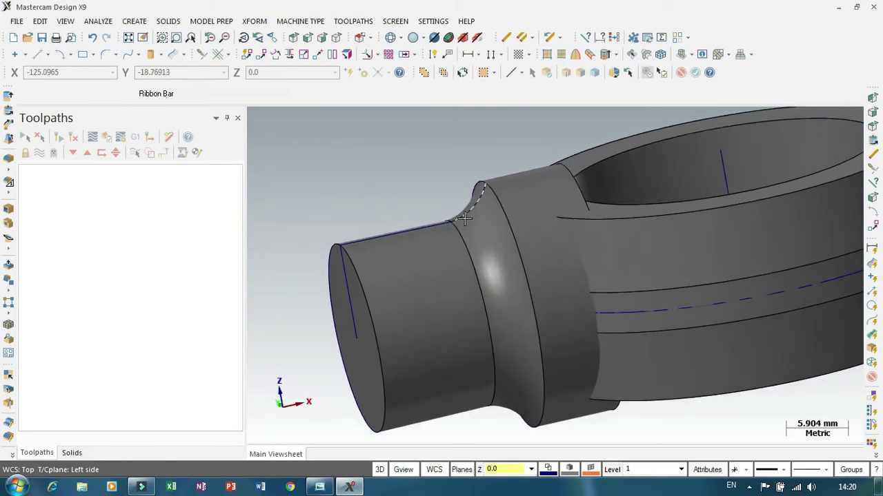
- Delete the revolved neck body, keeping its wireframe profile
click(411, 301)
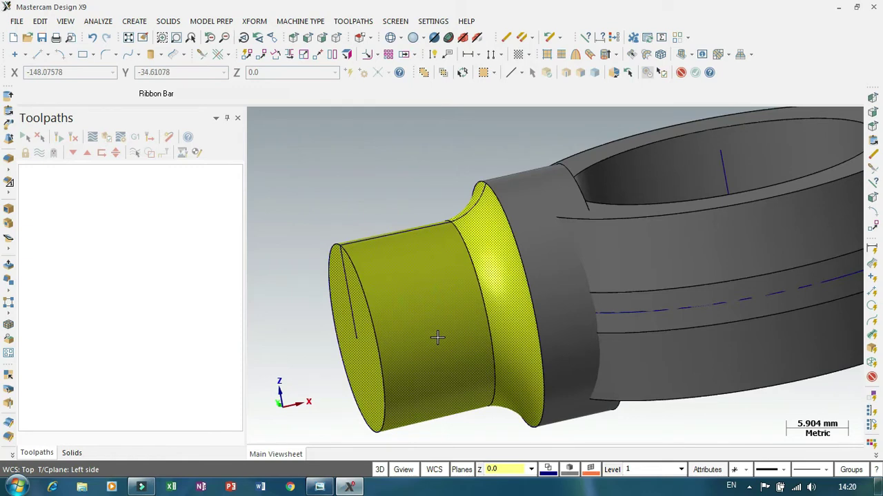
key(Delete)
scroll(418, 136, down, 1)
middle_drag(418, 135, 438, 214)
scroll(439, 214, up, 2)
scroll(438, 215, up, 1)
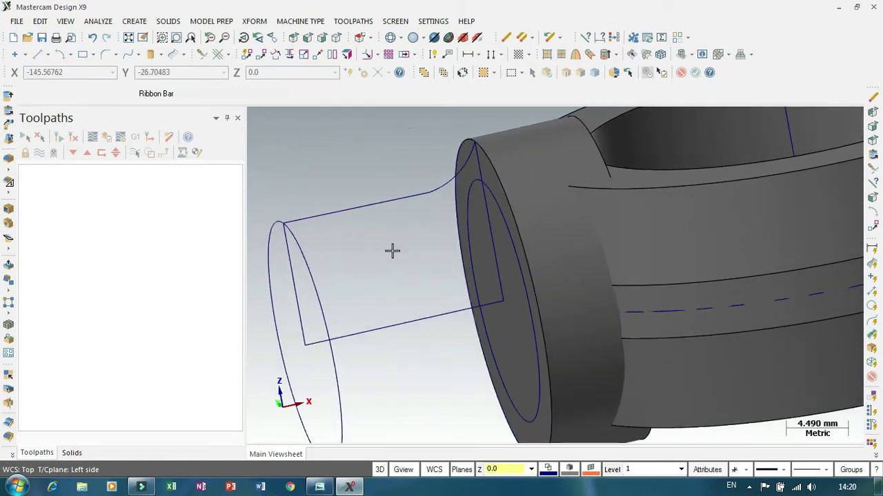
- In the front plane, move the neck profile's upper line and shoulder arc by -1.0 in Y
right_click(365, 164)
click(388, 267)
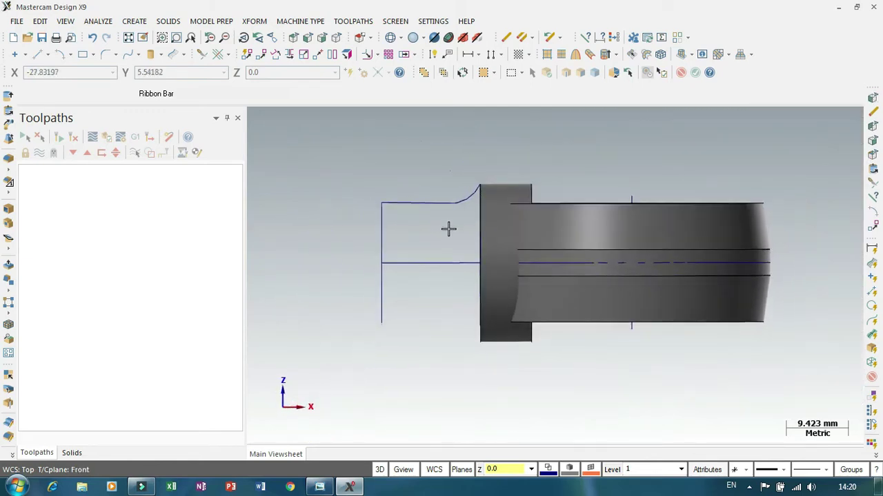
scroll(412, 216, up, 3)
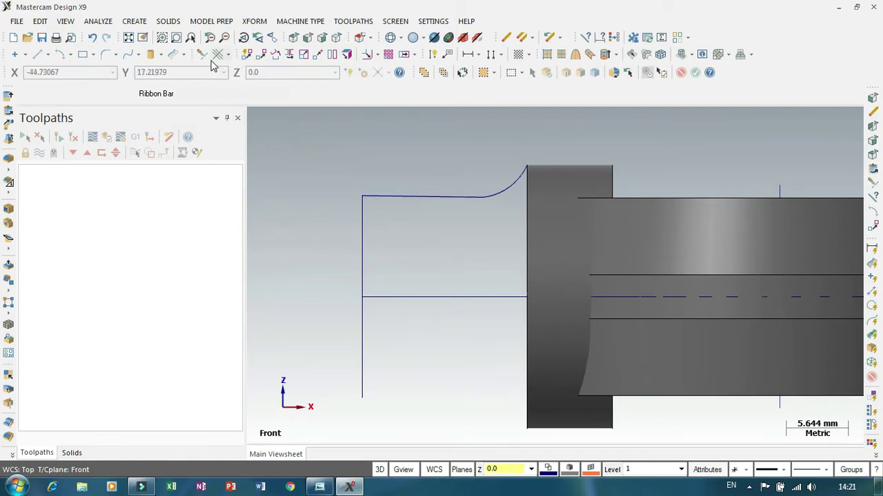
click(259, 54)
click(379, 196)
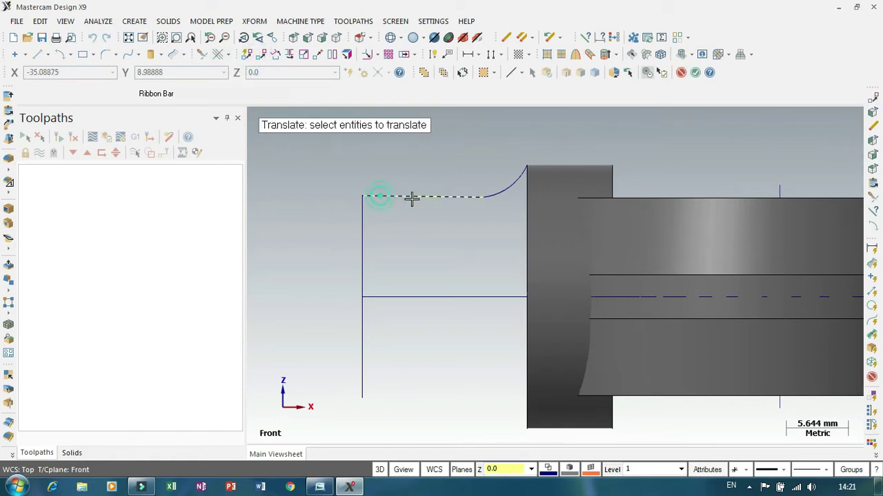
click(500, 197)
key(Return)
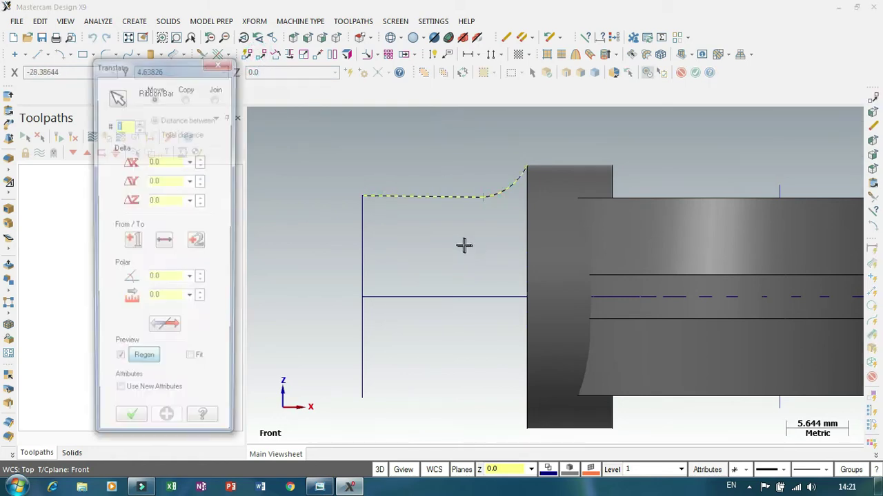
click(173, 182)
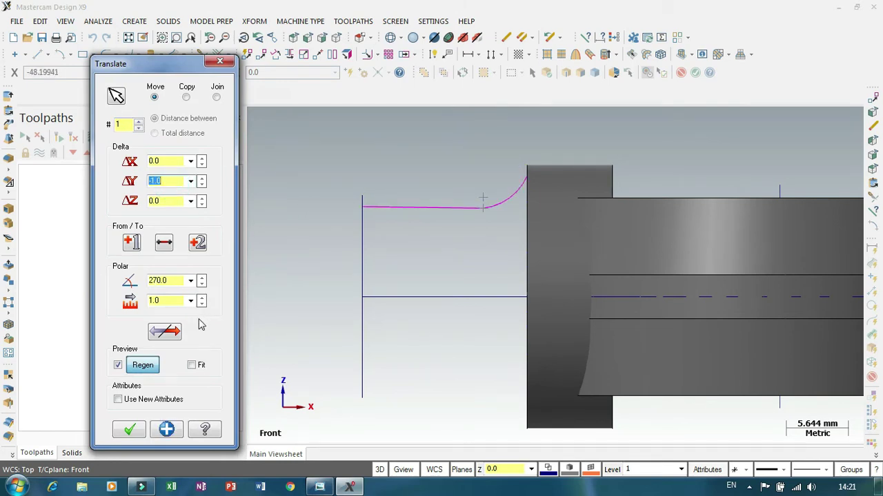
click(129, 431)
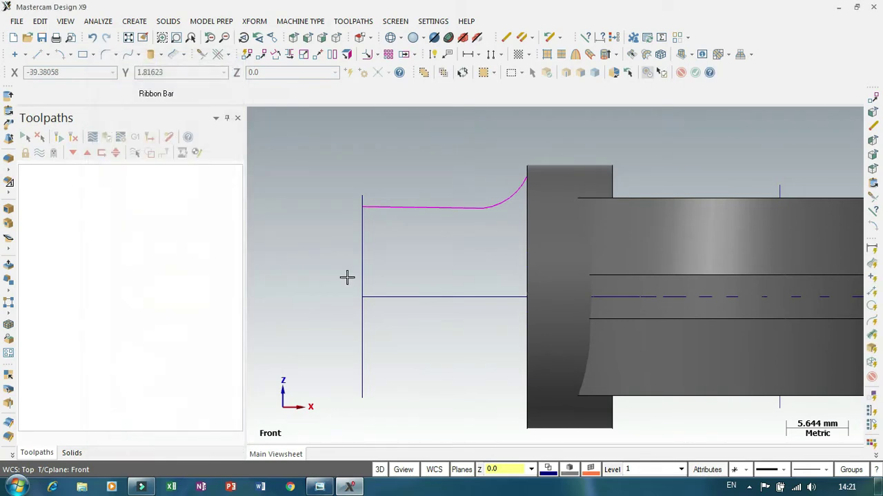
- Trim off the ends of both vertical profile lines that project above the moved line and arc
middle_drag(306, 253, 341, 250)
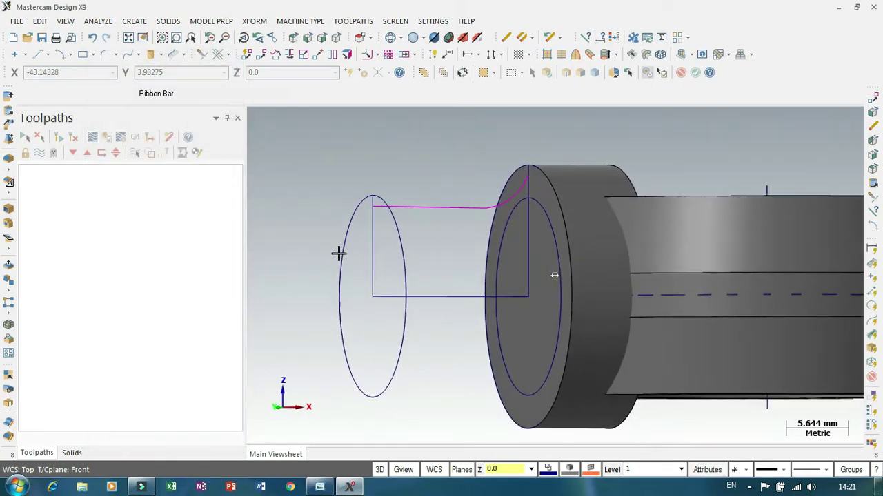
click(199, 54)
scroll(370, 172, up, 3)
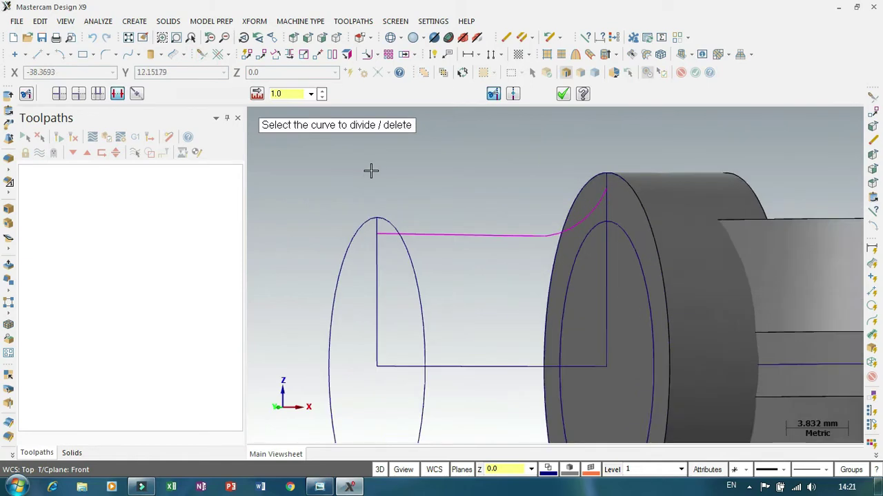
scroll(377, 238, up, 2)
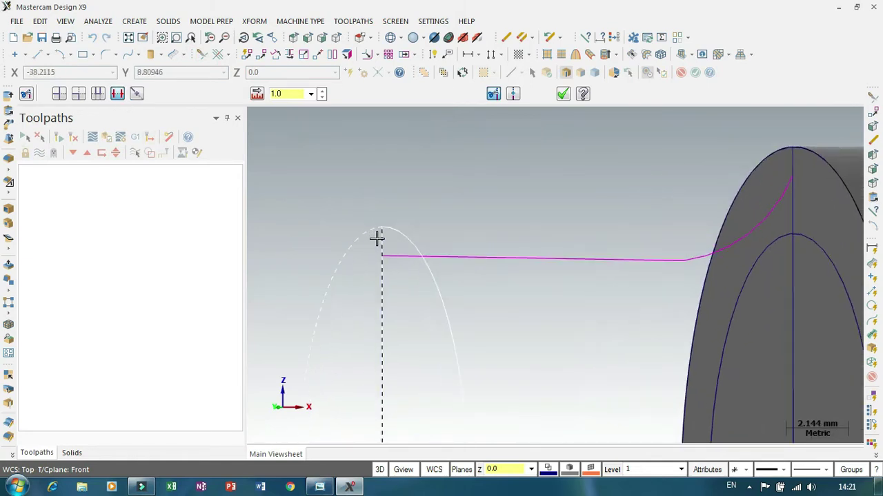
scroll(384, 238, up, 3)
click(372, 242)
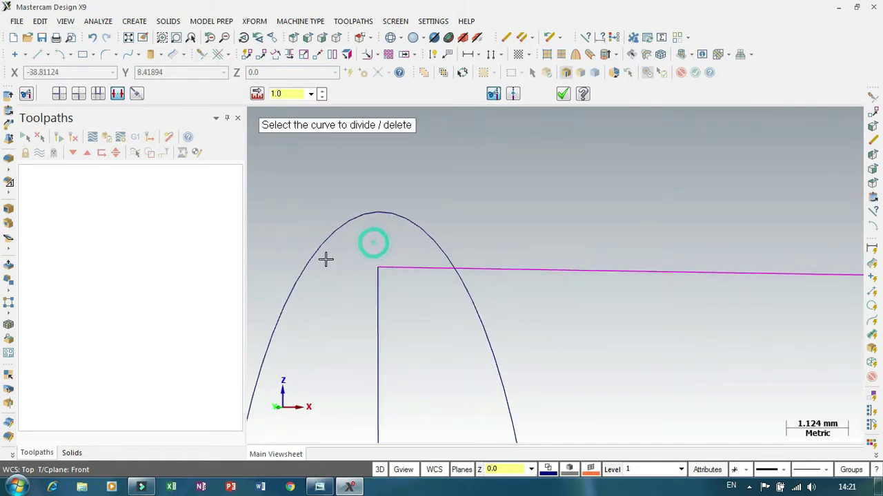
scroll(329, 258, down, 1)
scroll(385, 240, down, 2)
scroll(672, 177, up, 5)
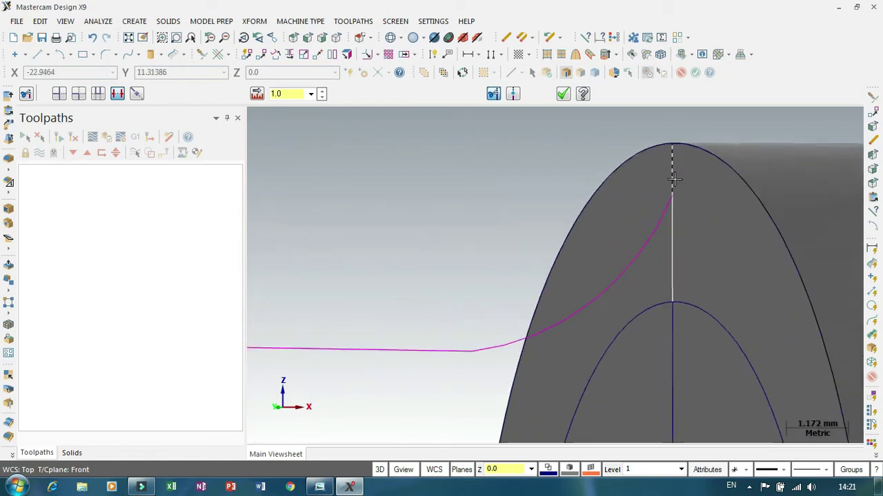
click(672, 177)
scroll(626, 142, down, 5)
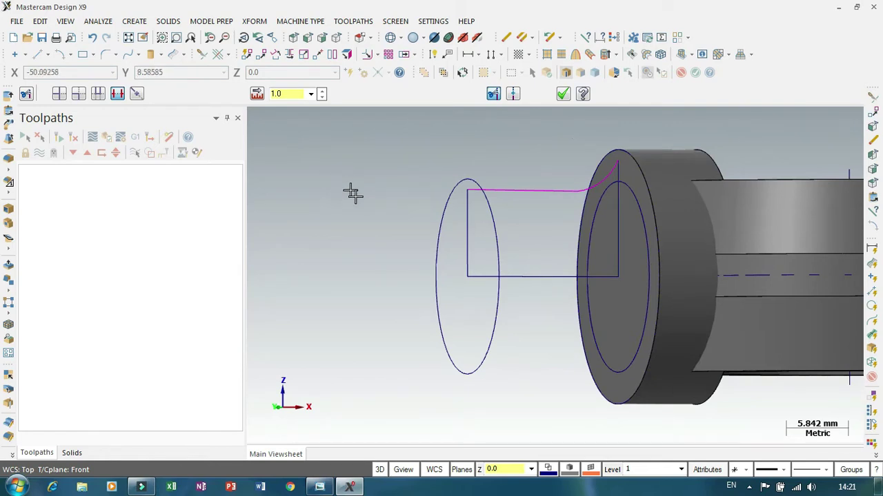
- Switch to Windows Photo Viewer, examine the neck-to-ring transition in the reference photo, and return to Mastercam
click(324, 487)
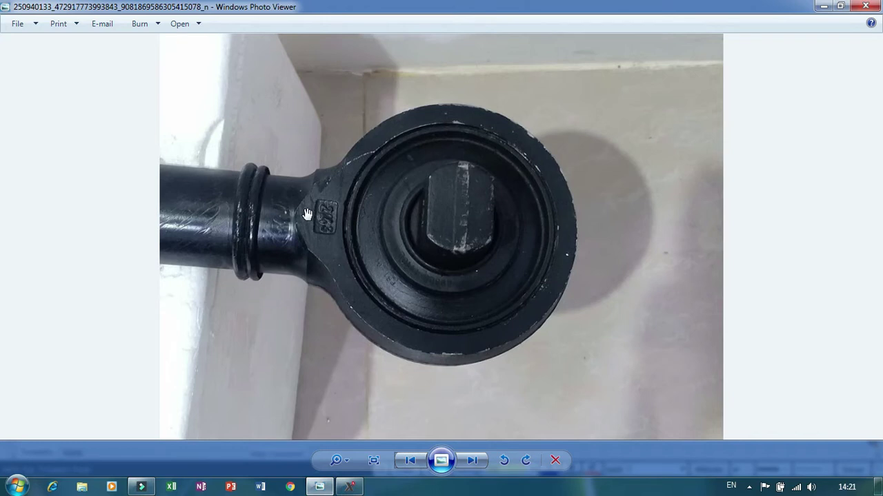
scroll(300, 187, up, 2)
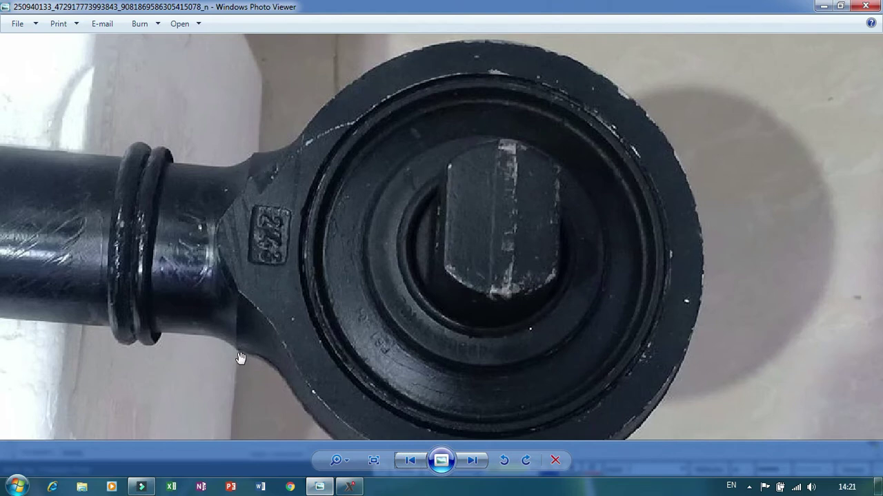
scroll(322, 324, down, 3)
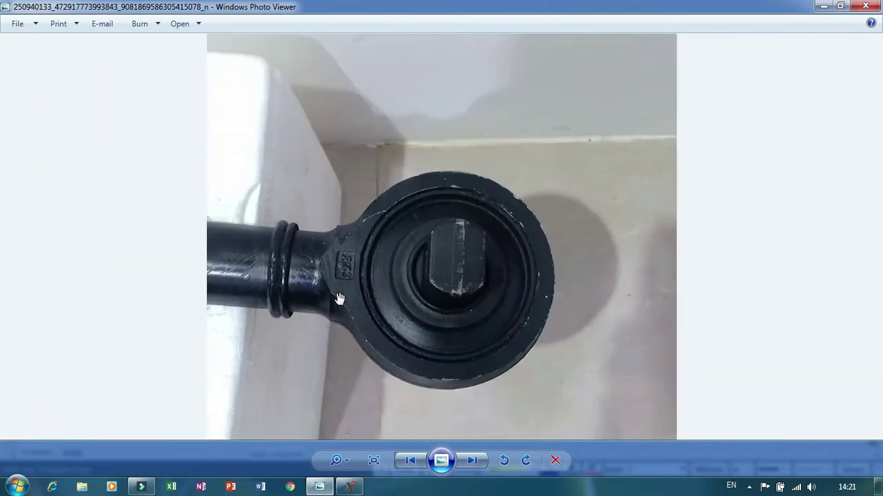
click(349, 487)
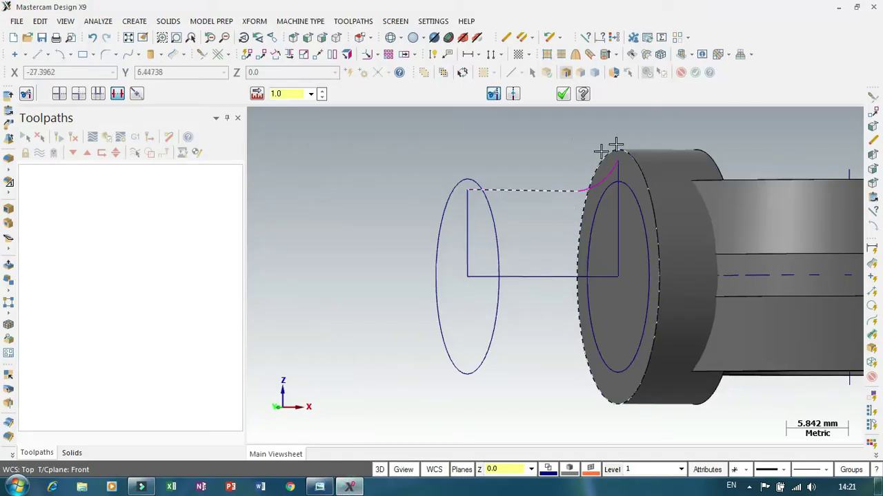
- Delete the extruded collar body between the neck profile and the ring, keeping its circles
scroll(593, 151, up, 2)
scroll(458, 163, down, 2)
scroll(459, 163, down, 1)
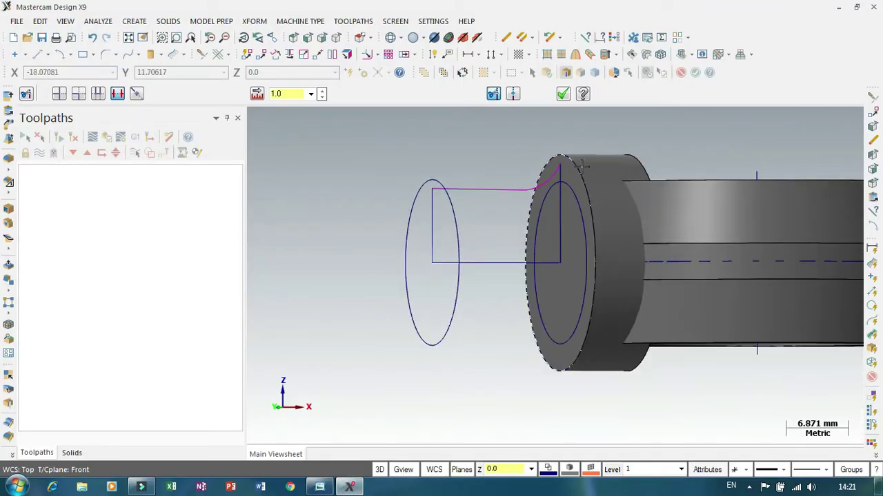
key(Escape)
click(593, 171)
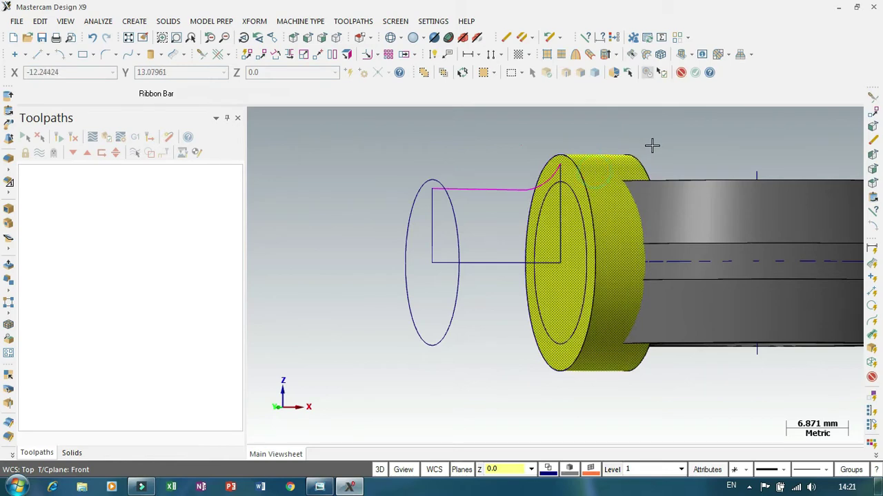
key(Delete)
- Change the diameter of the collar's outer circle to 22 mm in its arc properties
scroll(573, 145, up, 2)
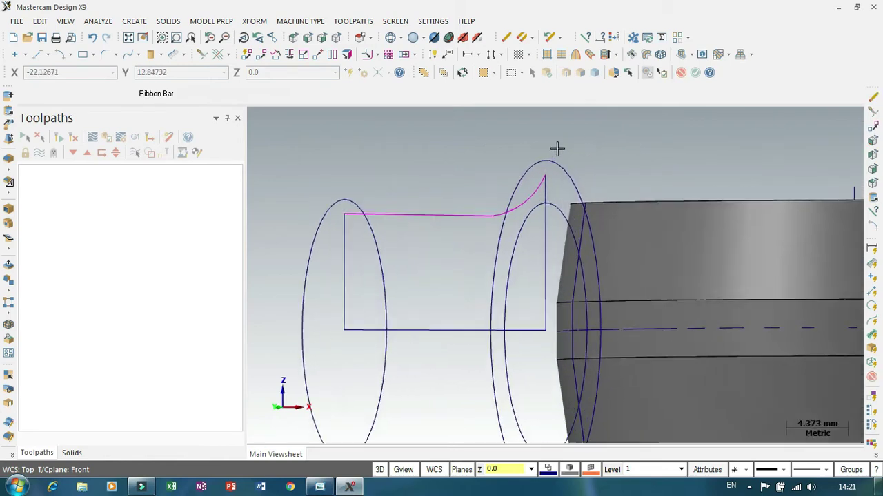
scroll(576, 140, down, 2)
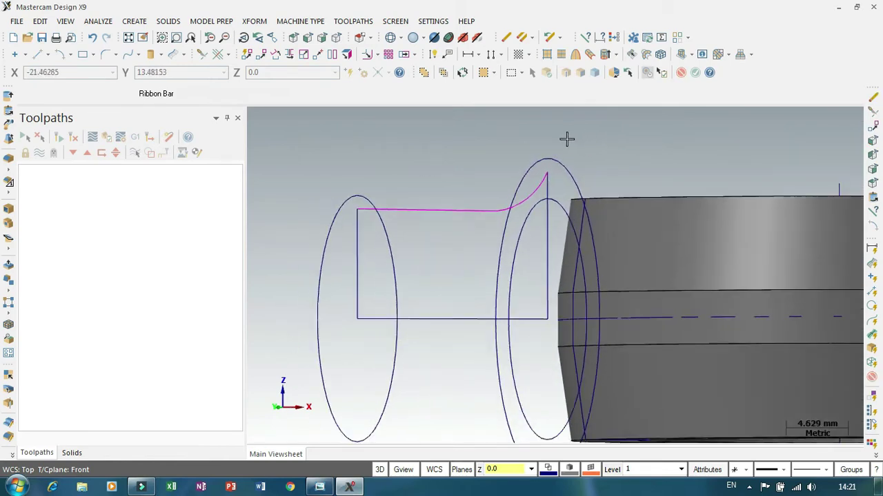
click(585, 38)
click(561, 155)
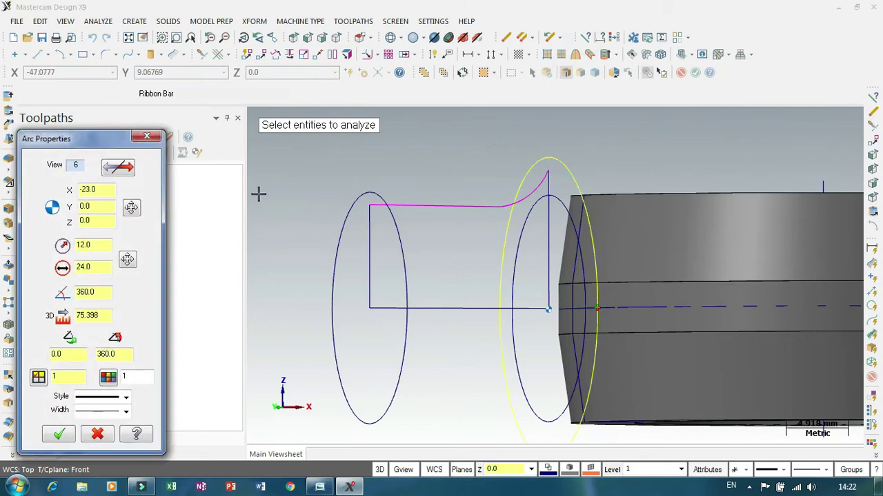
double_click(102, 268)
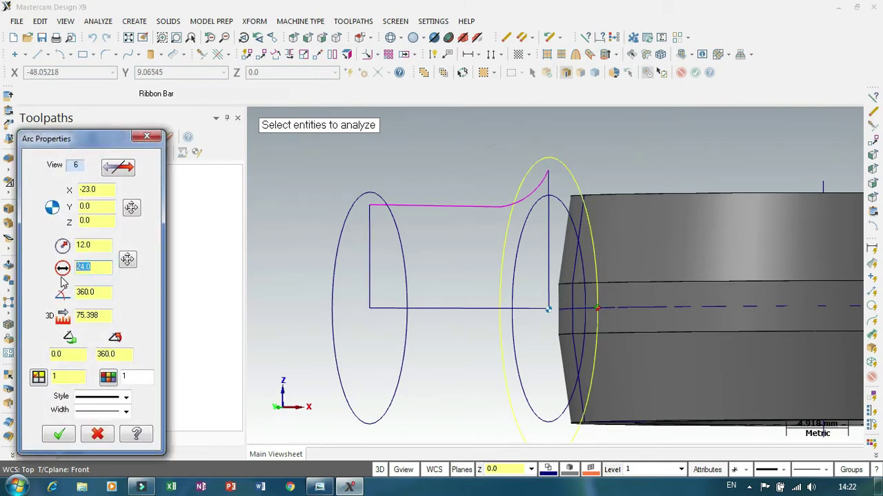
key(Return)
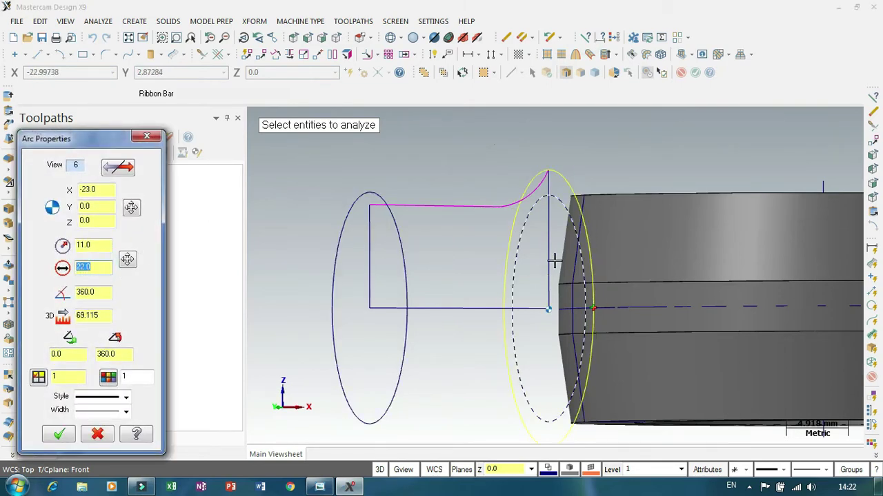
click(59, 435)
- Extrude the resized collar circle 7.769 mm toward the ring as a new solid body
scroll(483, 193, down, 1)
mouse_move(459, 163)
middle_down()
mouse_move(415, 175)
mouse_move(320, 179)
mouse_move(517, 164)
mouse_move(461, 172)
middle_up()
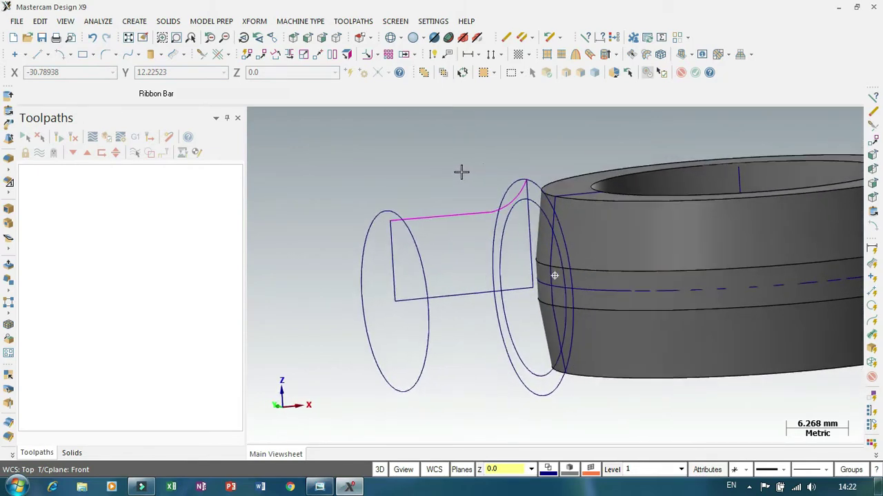
click(15, 96)
click(510, 176)
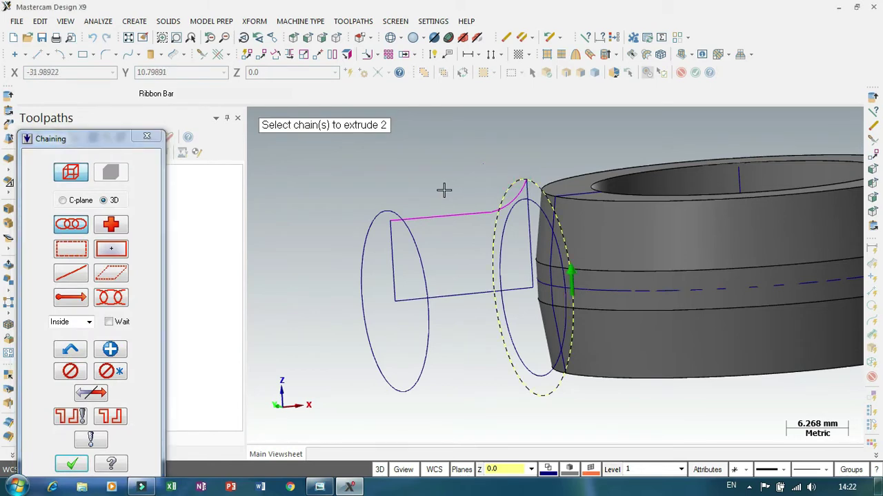
key(Return)
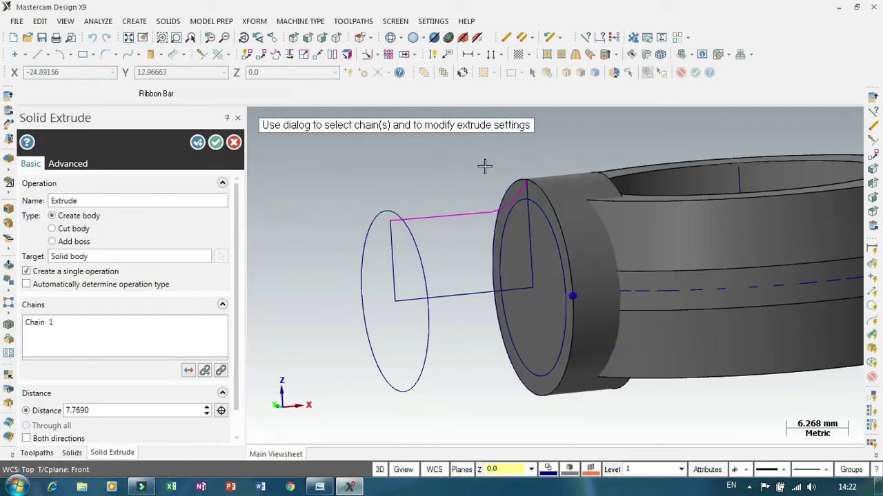
scroll(397, 175, down, 1)
mouse_move(418, 172)
middle_down()
mouse_move(390, 200)
mouse_move(448, 189)
mouse_move(385, 189)
middle_up()
click(216, 142)
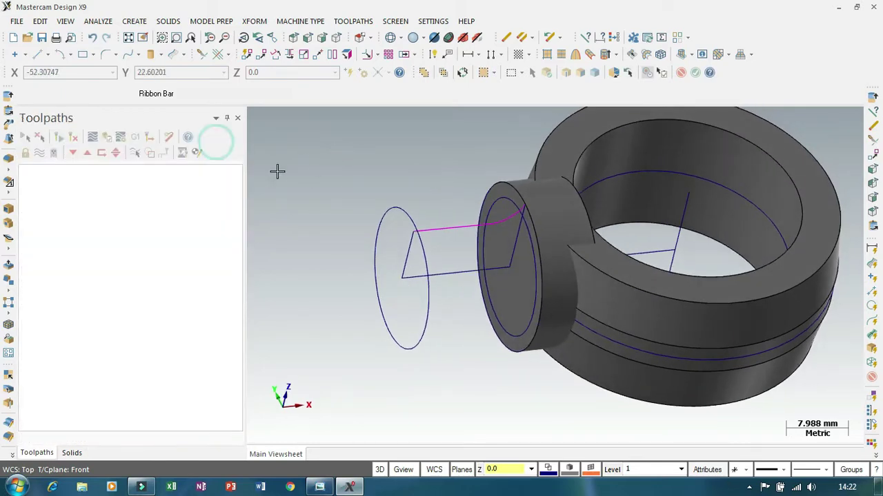
click(10, 110)
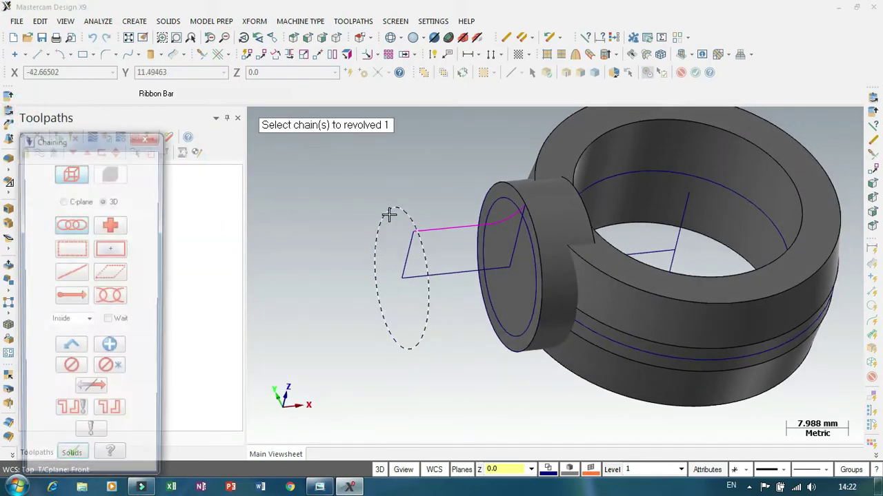
click(434, 229)
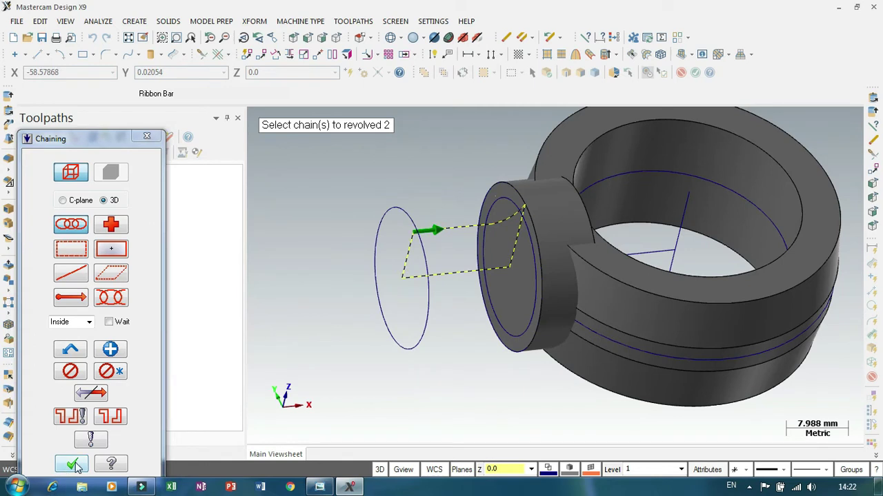
click(71, 464)
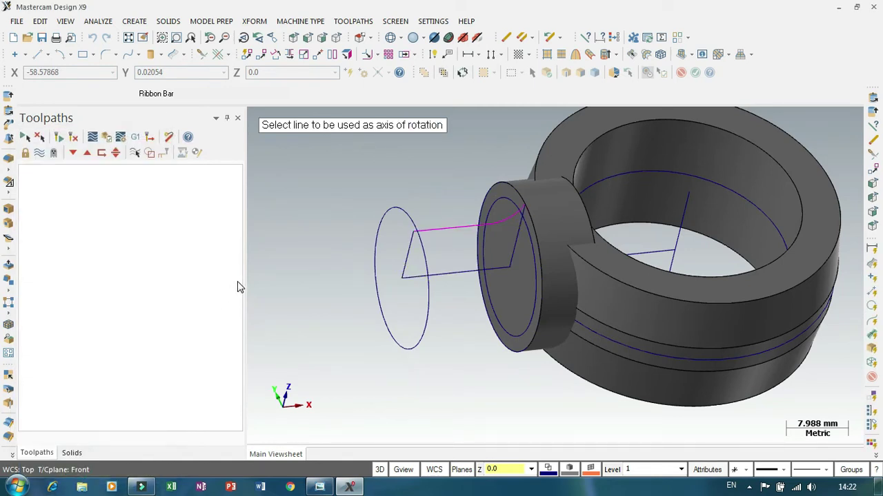
key(Escape)
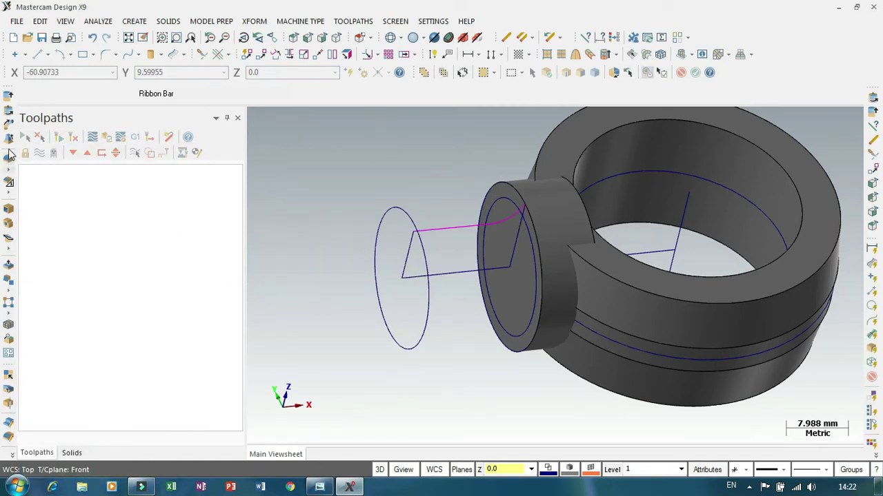
- Revolve the closed neck profile around its lower horizontal line as a new solid body
click(10, 121)
click(443, 227)
click(72, 465)
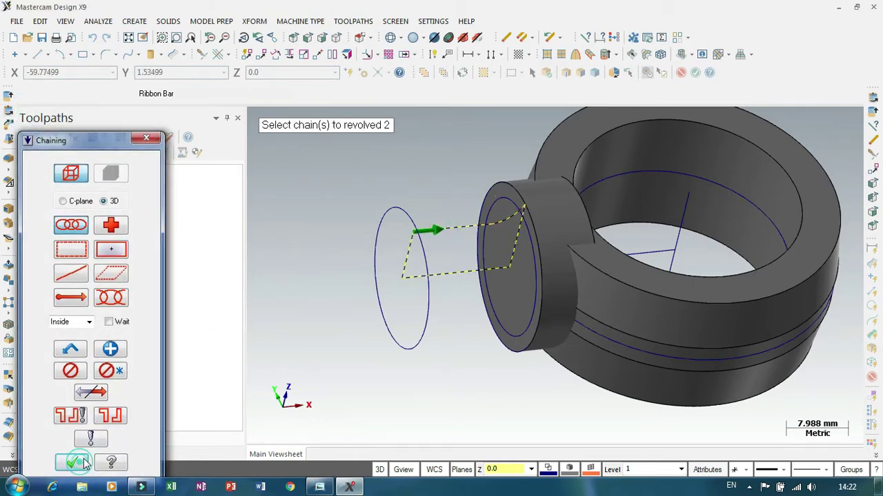
click(449, 277)
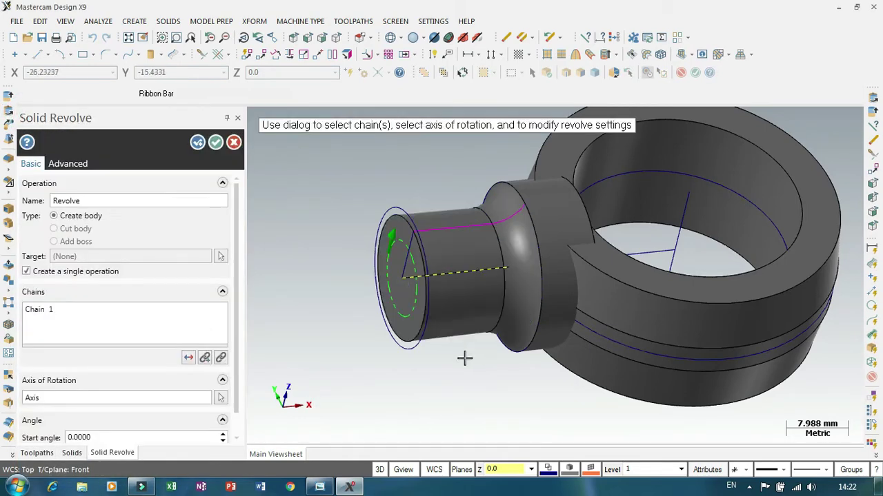
click(215, 143)
- Join the neck, collar and ring into one solid with a Boolean Add, using the neck as the target body
scroll(393, 240, down, 4)
mouse_move(384, 182)
middle_down()
mouse_move(360, 234)
mouse_move(354, 211)
mouse_move(384, 187)
mouse_move(420, 180)
mouse_move(343, 178)
middle_up()
scroll(496, 205, up, 4)
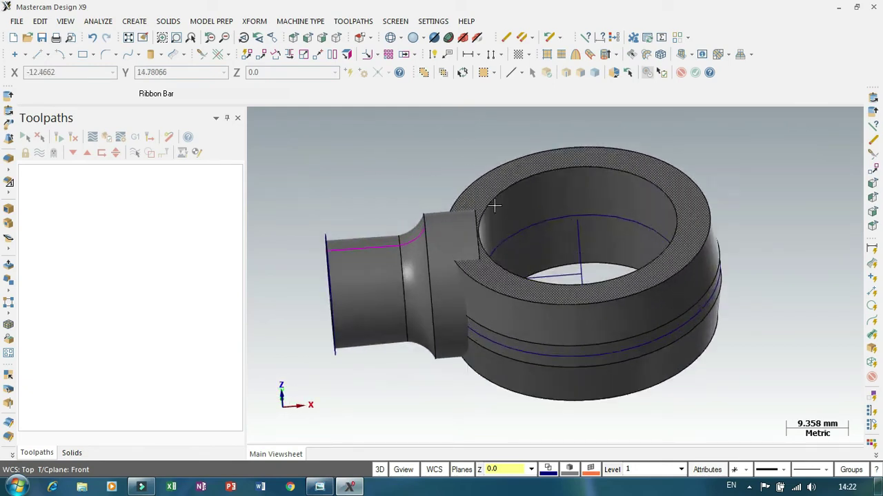
middle_drag(526, 239, 669, 289)
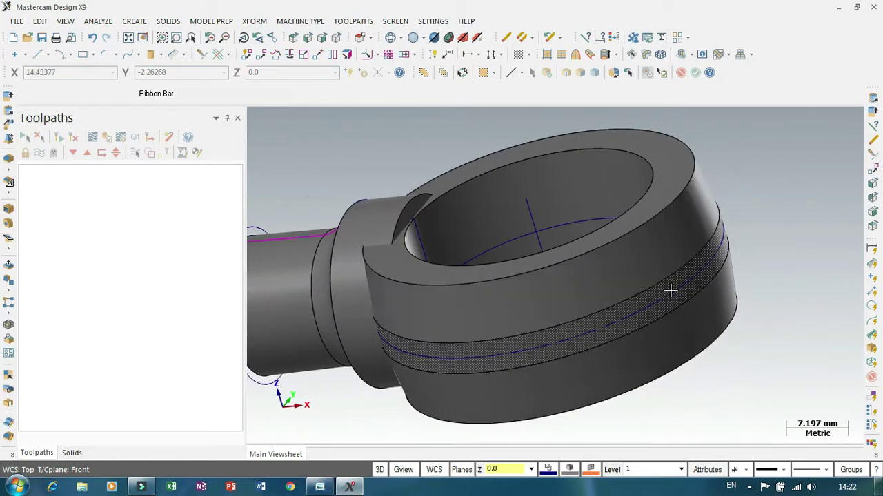
scroll(670, 290, down, 3)
scroll(434, 228, up, 2)
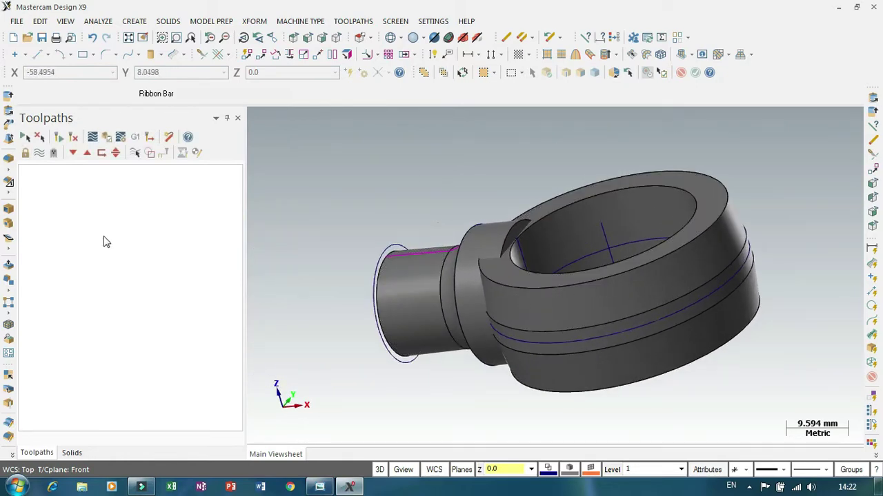
click(8, 222)
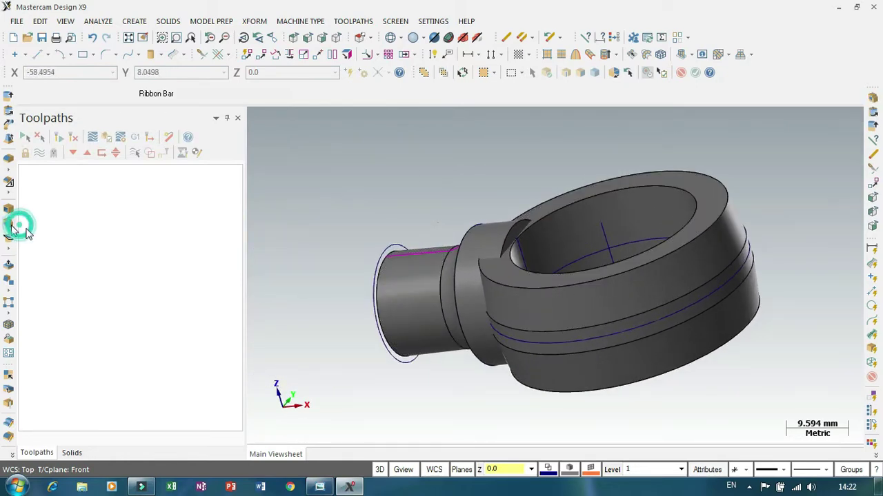
click(398, 298)
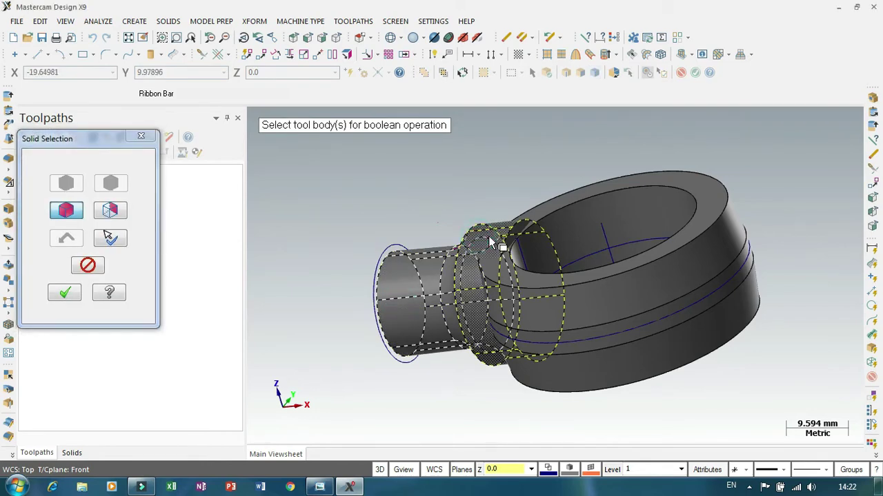
click(553, 208)
click(64, 293)
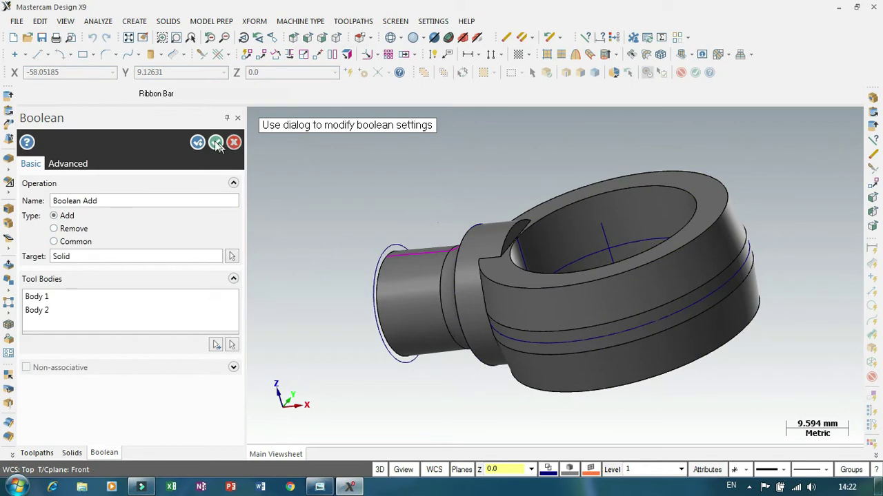
click(215, 143)
click(416, 300)
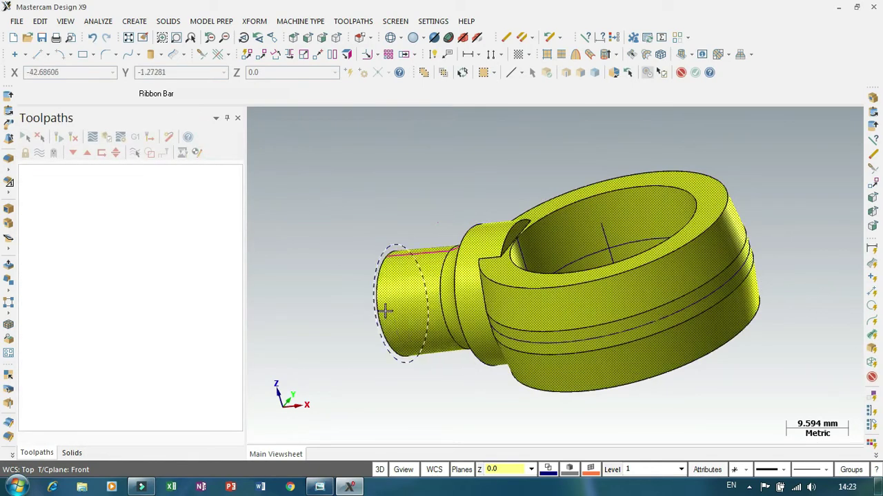
scroll(422, 303, down, 1)
key(Return)
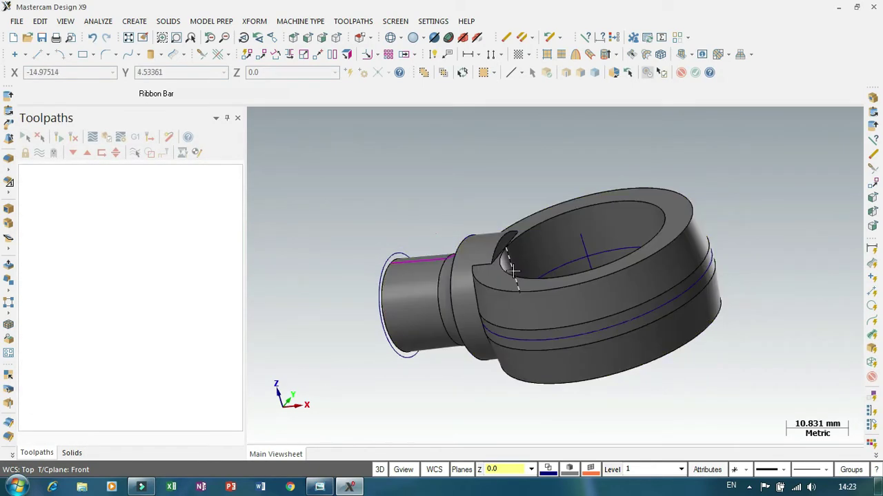
- With Model Prep Move, remove the solid history and shift the collar's crescent face above the ring's top by -11 mm along its axis
scroll(367, 236, up, 2)
scroll(367, 237, down, 1)
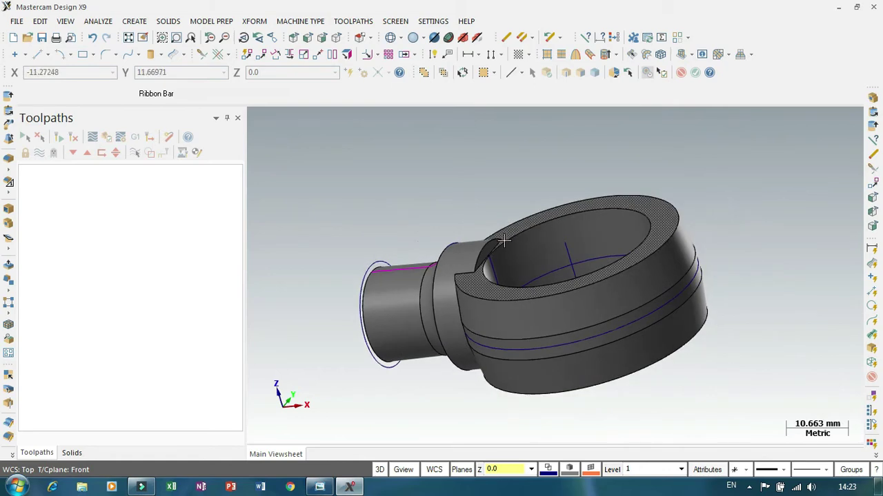
click(211, 21)
click(217, 49)
scroll(486, 221, up, 4)
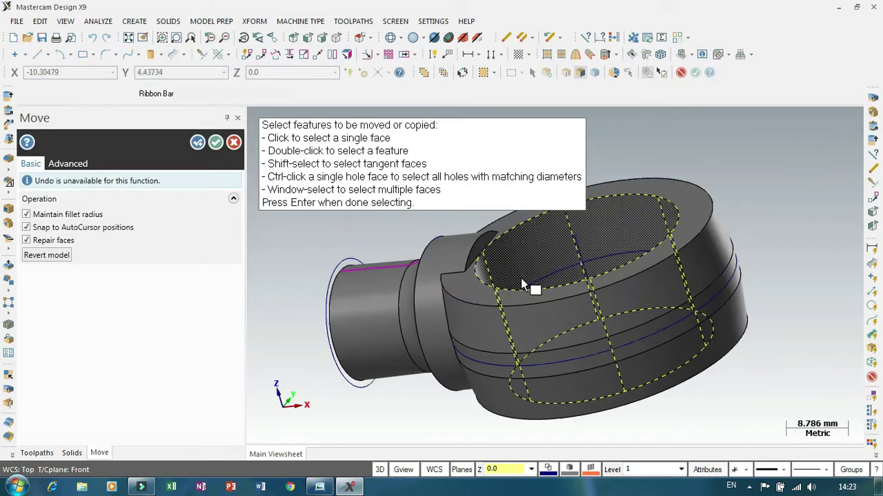
middle_drag(557, 151, 483, 242)
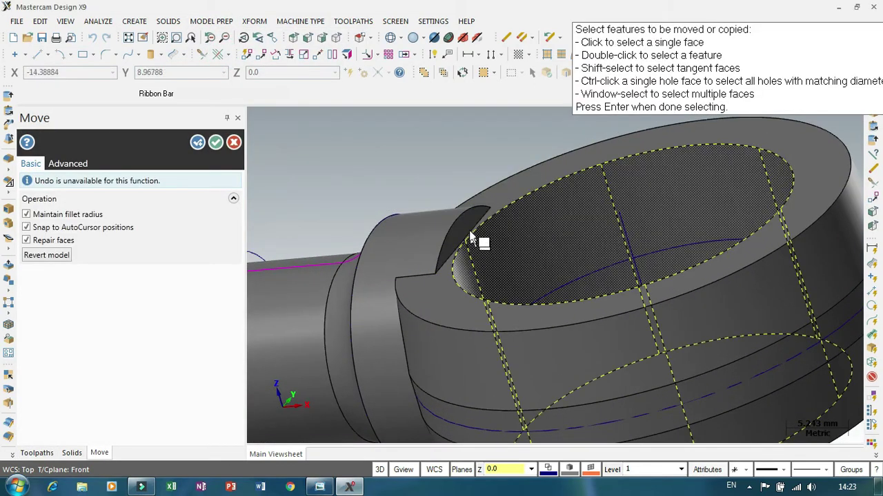
scroll(473, 242, up, 2)
key(Return)
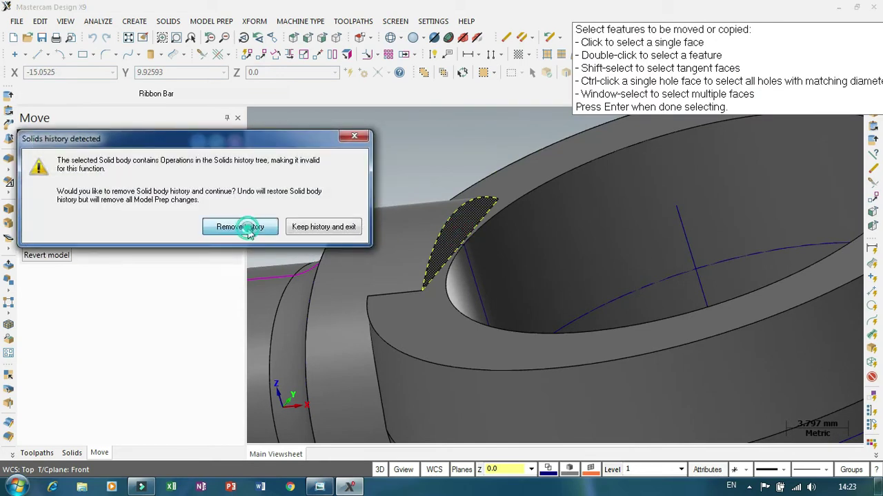
click(254, 227)
scroll(729, 250, down, 2)
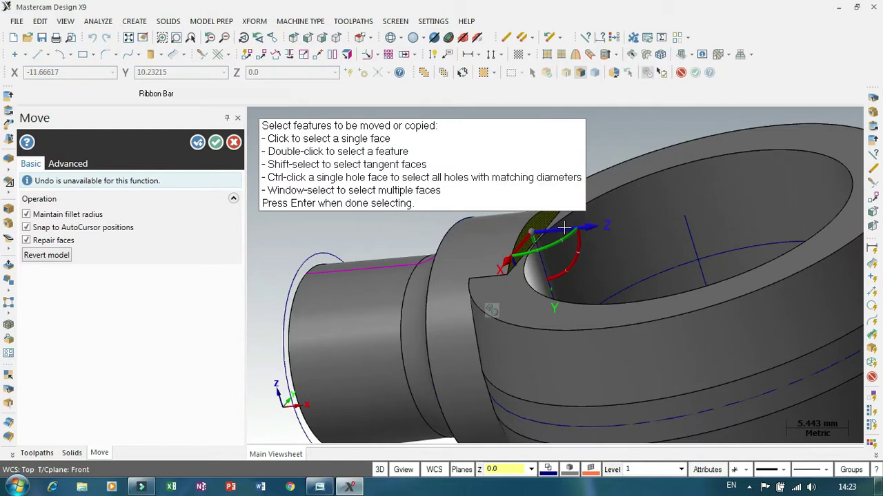
click(576, 228)
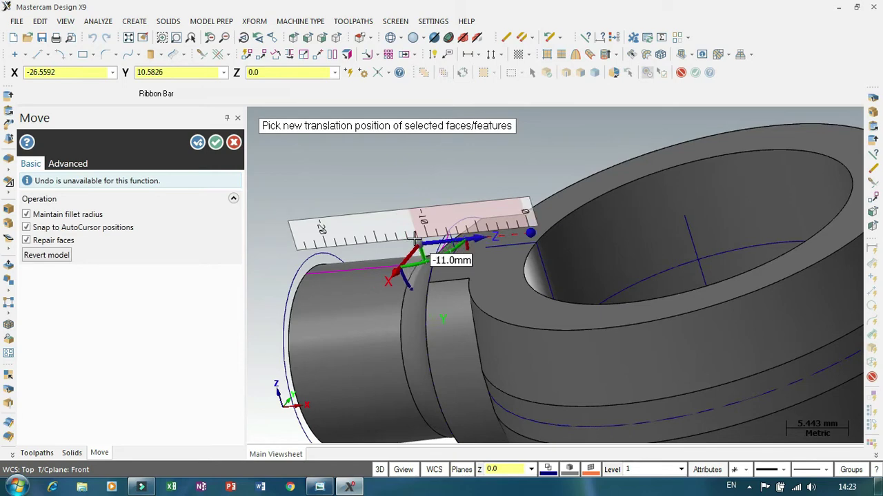
click(415, 236)
- Move the matching crescent face on the ring's opposite side by about -12 mm along the collar axis and finish the Move operation
mouse_move(453, 175)
middle_down()
mouse_move(413, 186)
mouse_move(433, 199)
mouse_move(425, 165)
mouse_move(398, 402)
mouse_move(357, 394)
middle_up()
scroll(494, 239, up, 3)
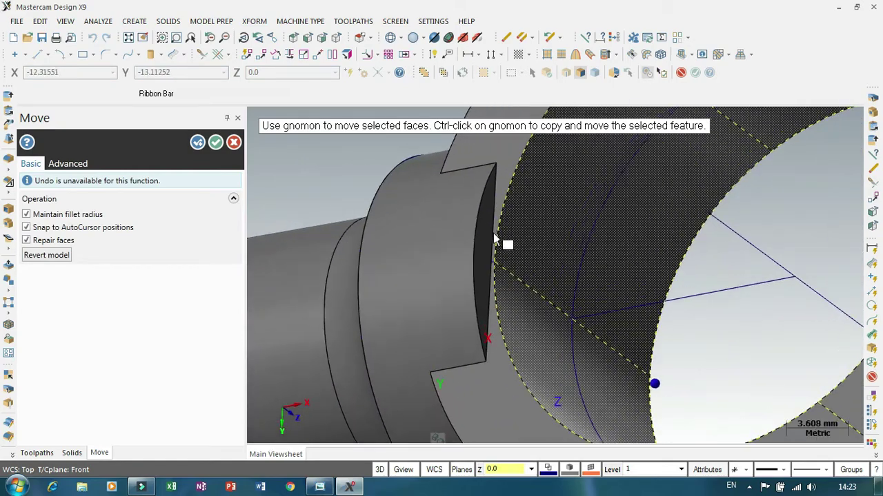
click(489, 250)
click(518, 250)
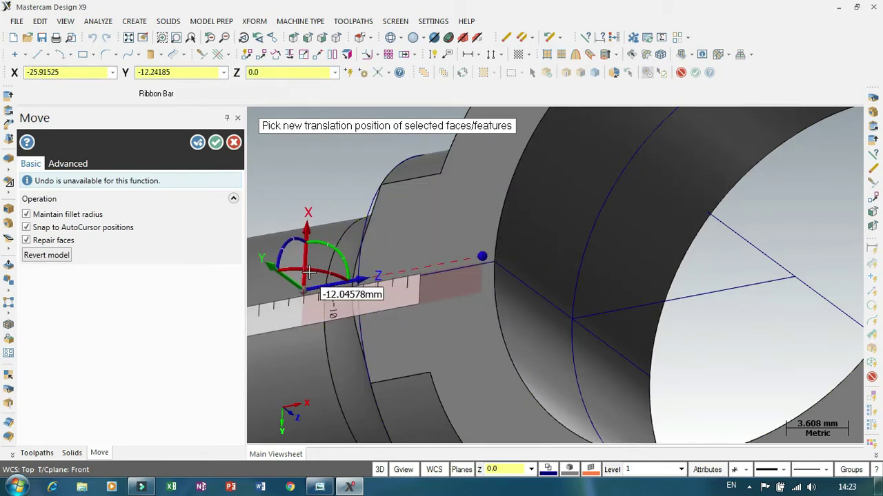
click(312, 272)
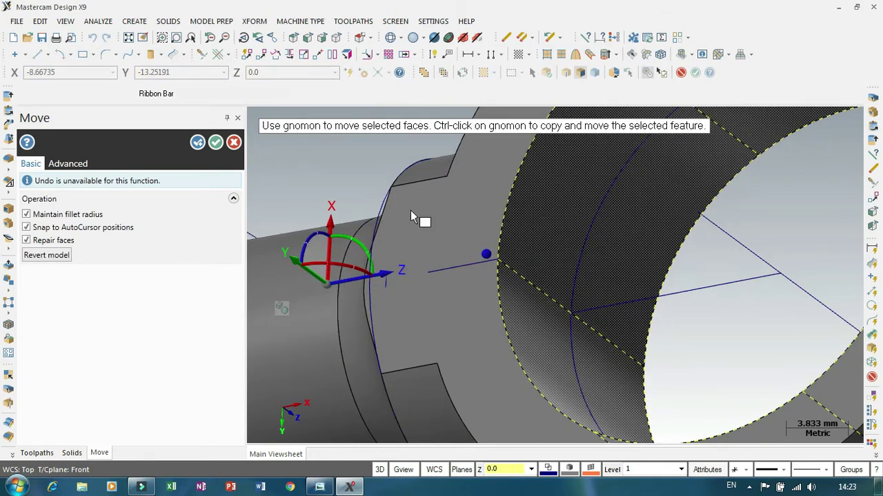
click(218, 142)
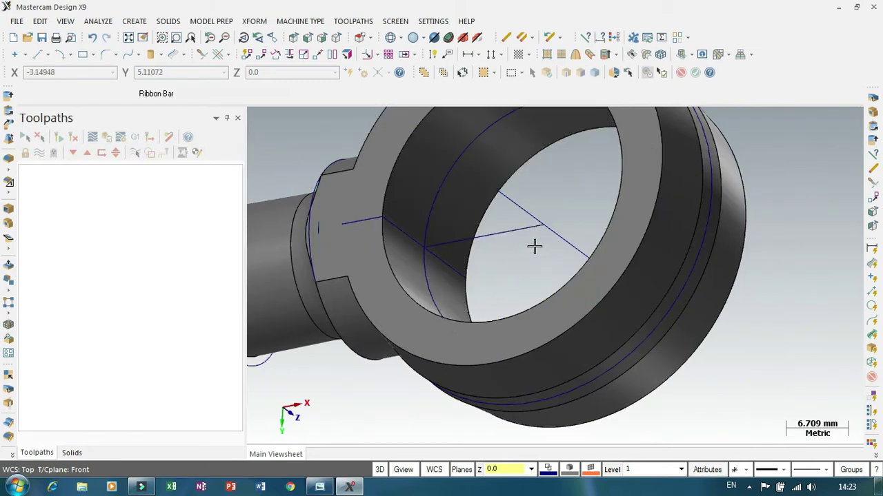
- Start a constant radius fillet on the four edges where the collar meets both sides of the ring, with edge-only selection
scroll(530, 249, down, 2)
middle_drag(530, 249, 731, 159)
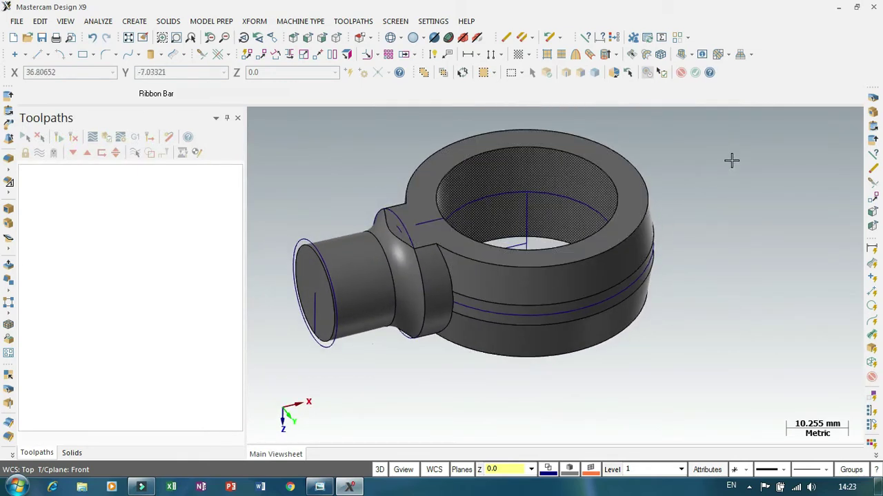
scroll(516, 304, down, 1)
scroll(515, 304, up, 1)
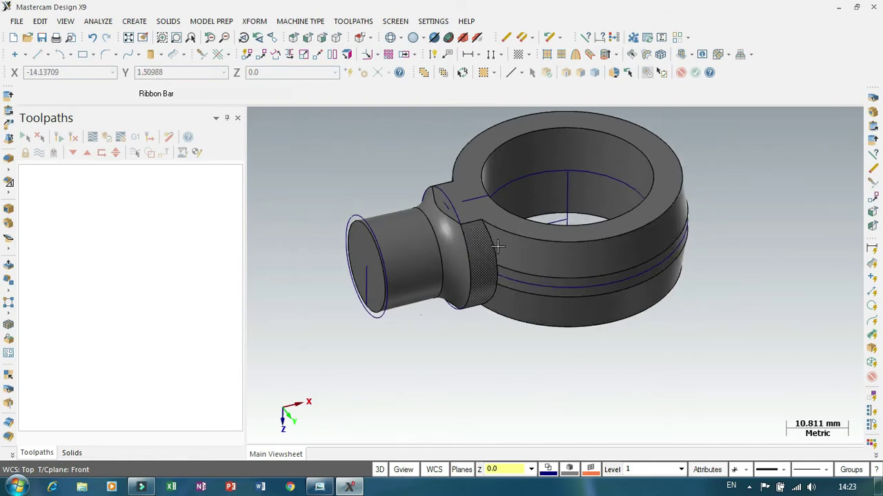
scroll(477, 235, down, 1)
scroll(496, 283, up, 2)
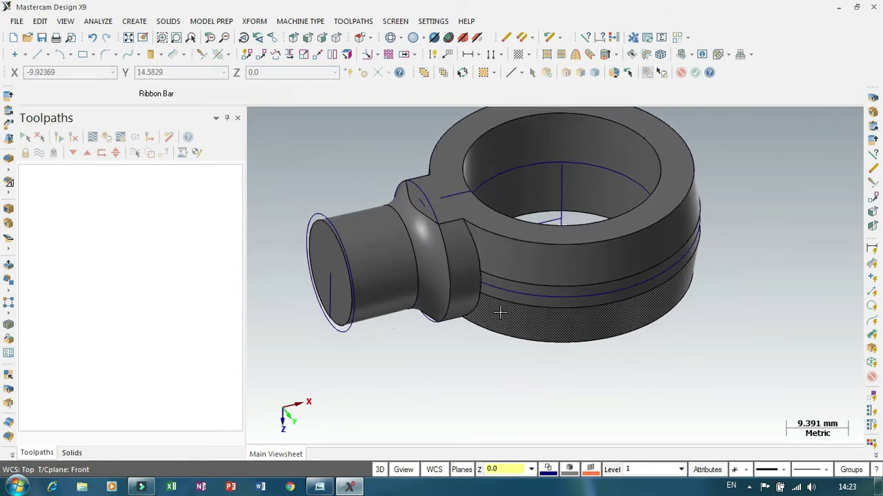
scroll(478, 283, up, 1)
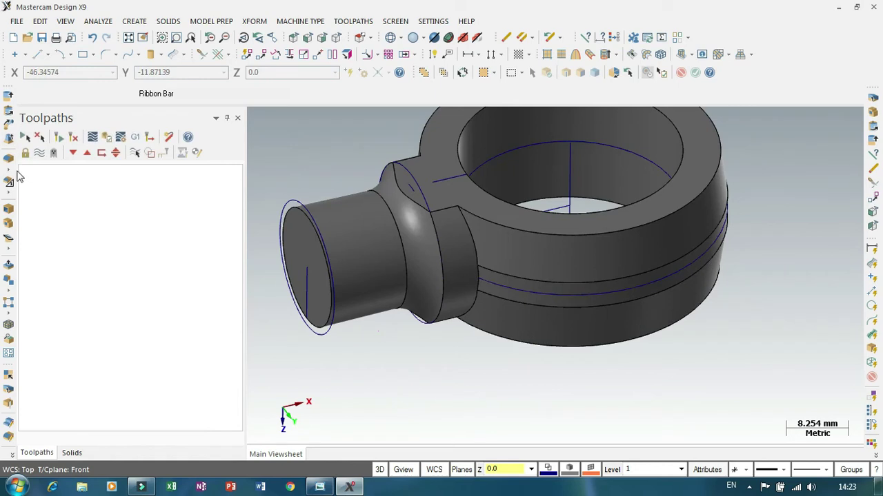
click(9, 160)
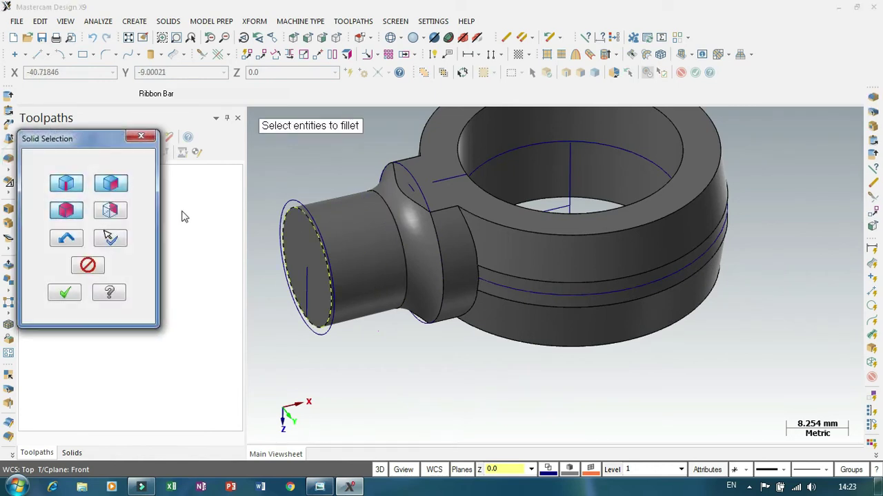
click(68, 211)
scroll(474, 233, up, 2)
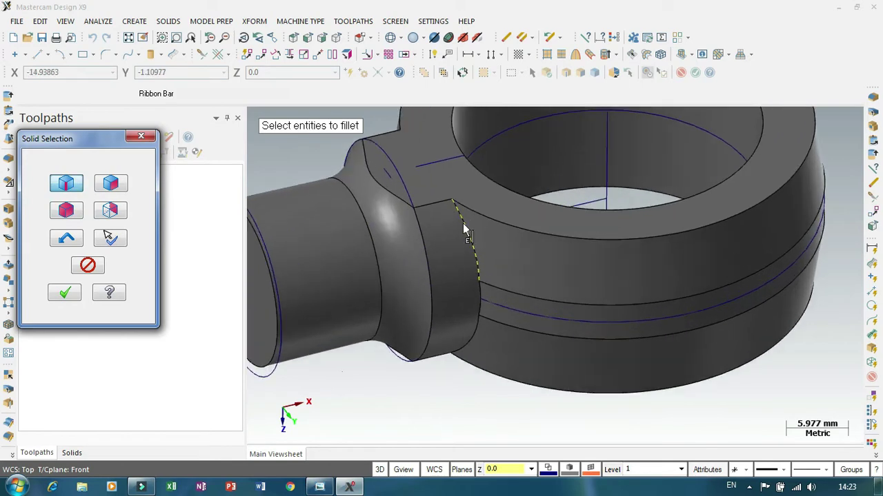
click(465, 222)
click(475, 326)
scroll(638, 298, down, 3)
middle_drag(431, 232, 563, 283)
click(565, 279)
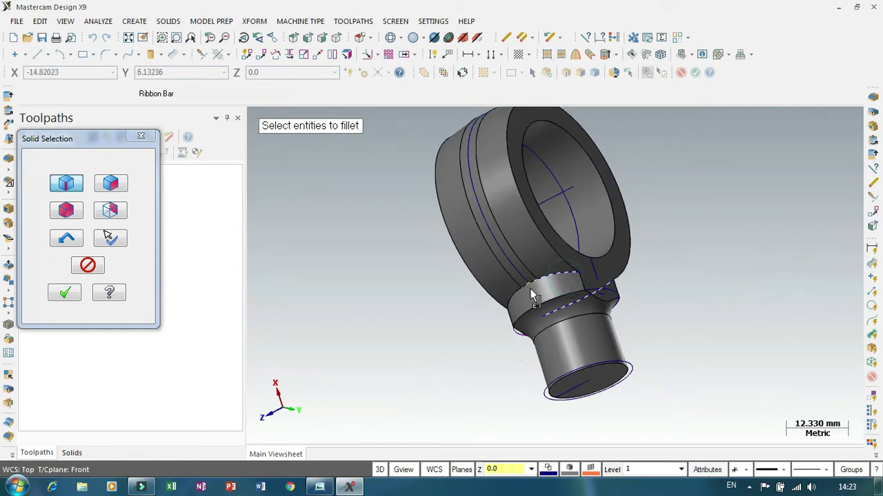
click(512, 299)
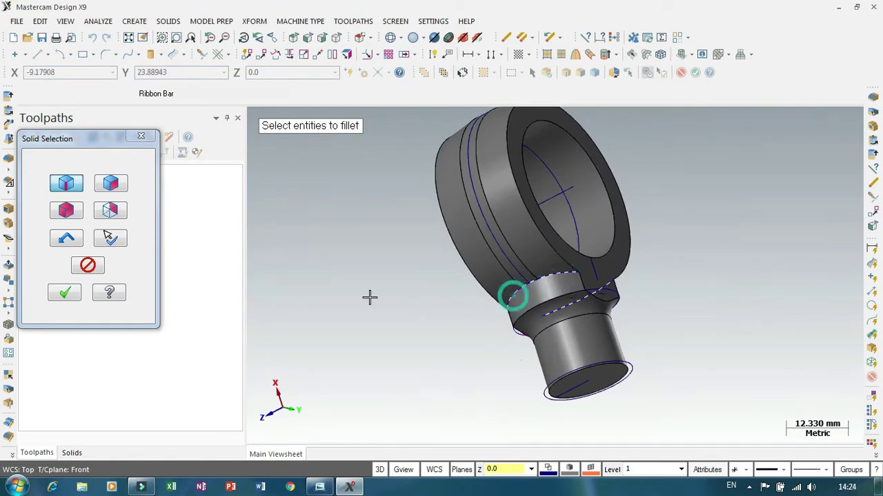
click(64, 293)
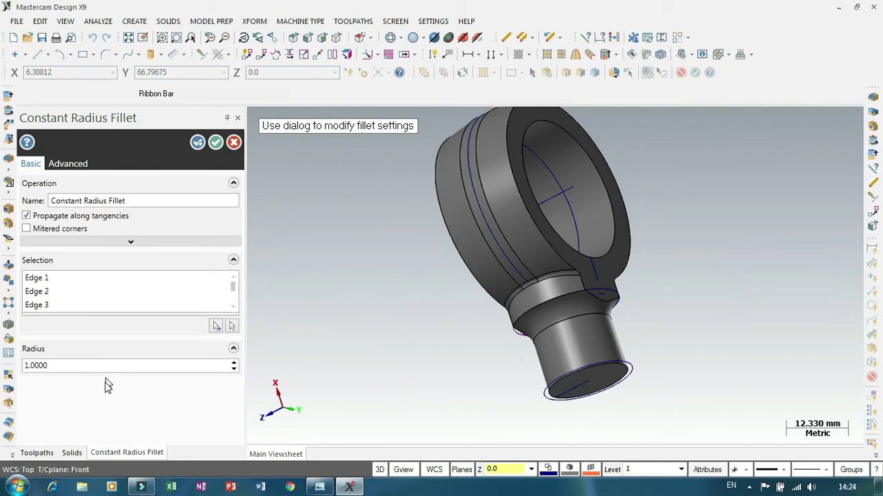
- Set the collar-to-ring fillet radius to 5 mm, compare the shape with the reference photo in Windows Photo Viewer, and apply the fillet
click(234, 363)
click(235, 363)
click(234, 364)
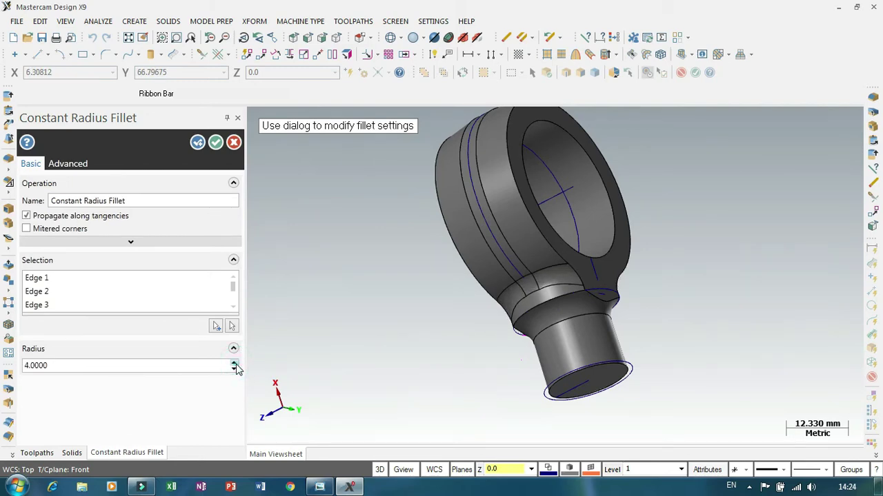
middle_drag(389, 314, 279, 337)
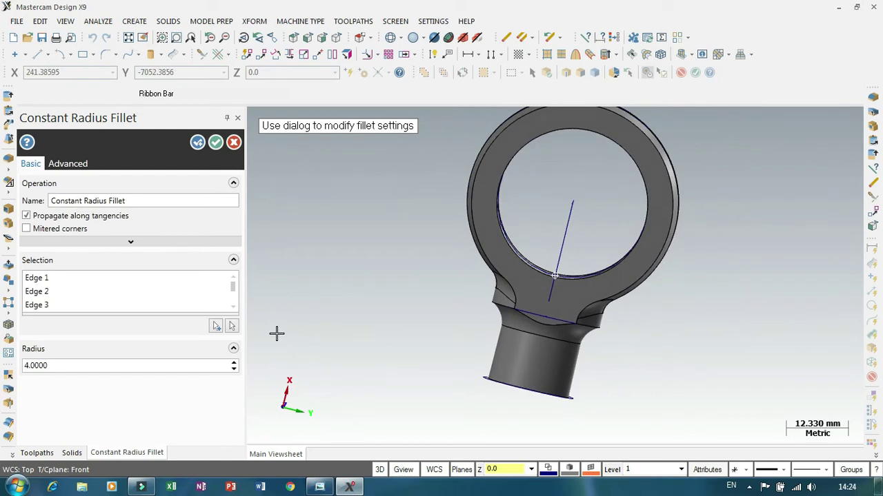
scroll(347, 293, down, 1)
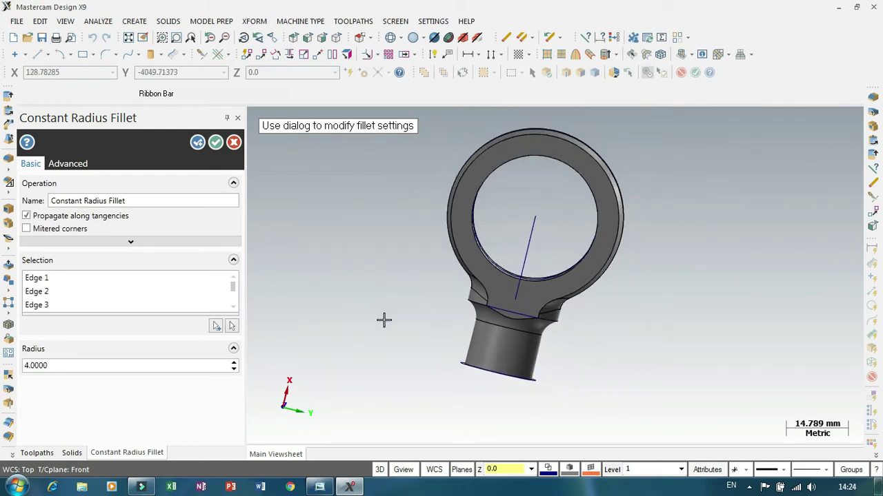
click(234, 364)
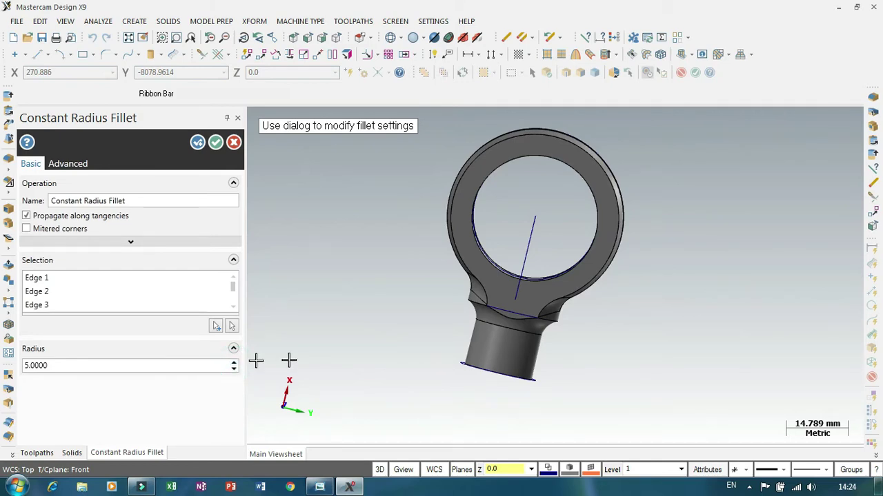
click(321, 488)
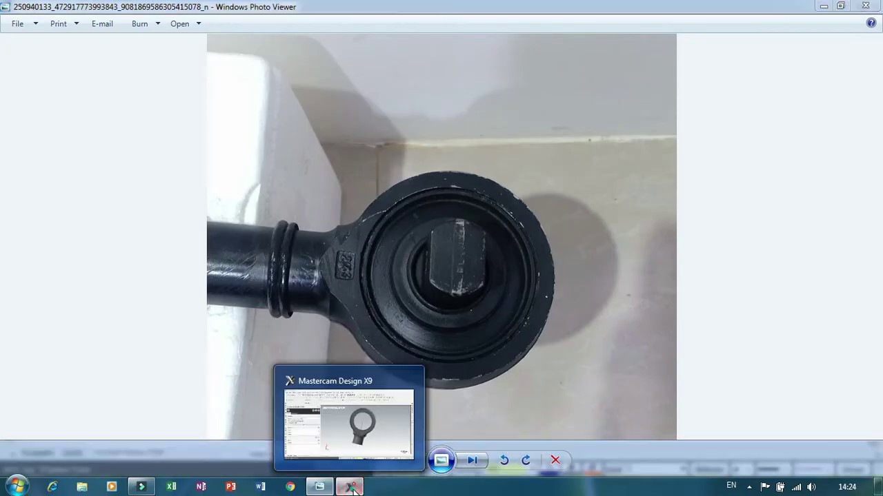
click(350, 487)
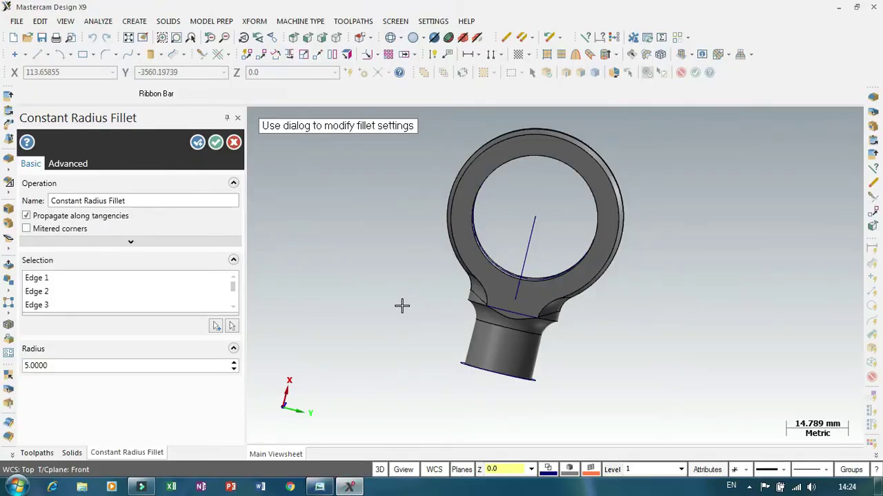
click(215, 142)
- Examine the filleted transition between collar and ring from several angles
scroll(420, 266, down, 2)
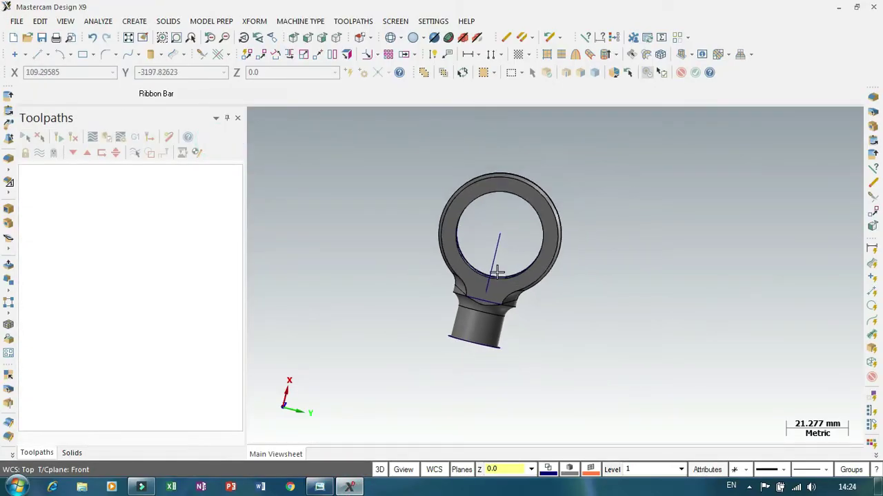
middle_drag(607, 364, 504, 309)
scroll(468, 304, up, 1)
scroll(462, 310, down, 1)
right_click(671, 239)
click(640, 287)
middle_drag(575, 260, 670, 280)
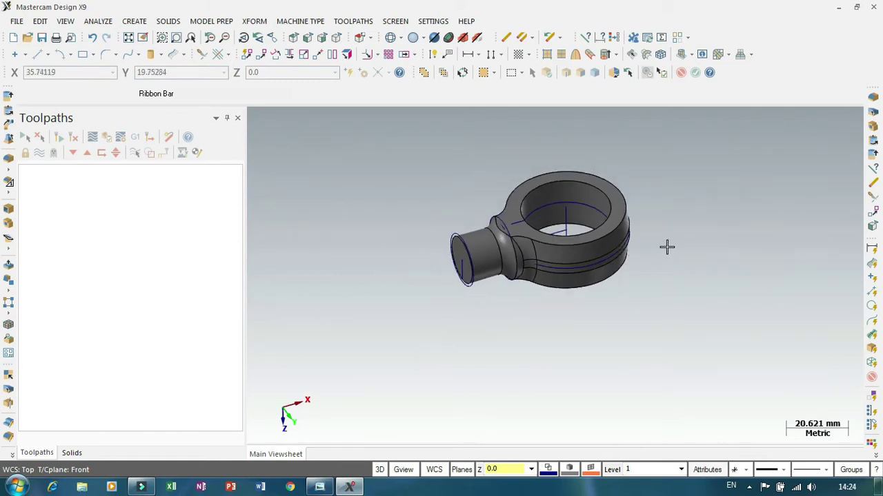
mouse_move(659, 243)
middle_down()
mouse_move(652, 187)
mouse_move(646, 253)
mouse_move(631, 169)
mouse_move(642, 203)
middle_up()
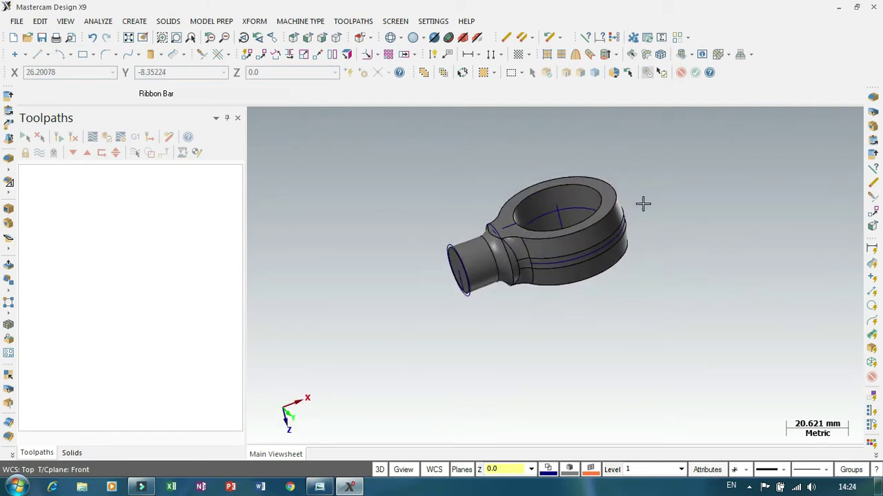
- Try to simplify the entire solid body with Model Prep Simplify Solid, removing its solid history
click(570, 238)
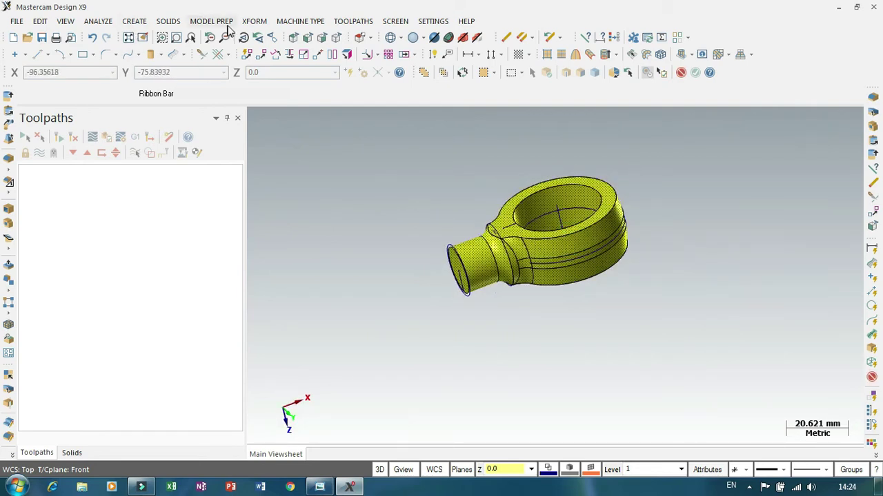
click(223, 22)
click(237, 189)
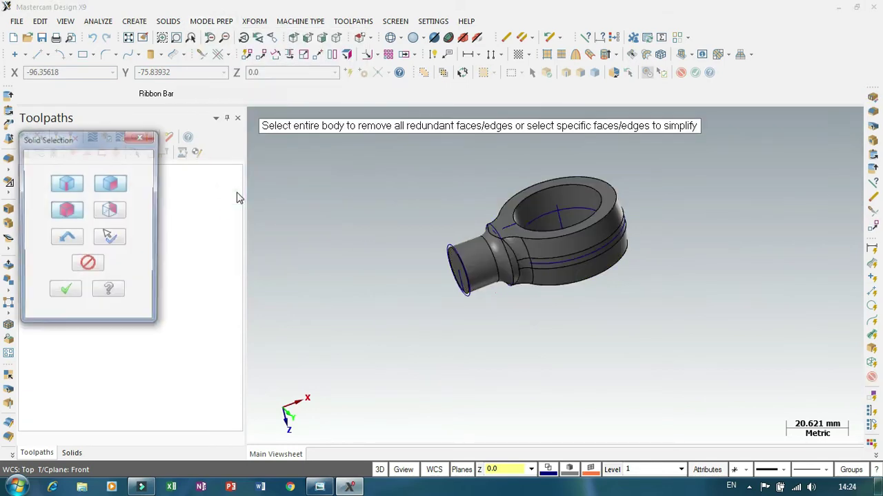
click(474, 259)
click(62, 295)
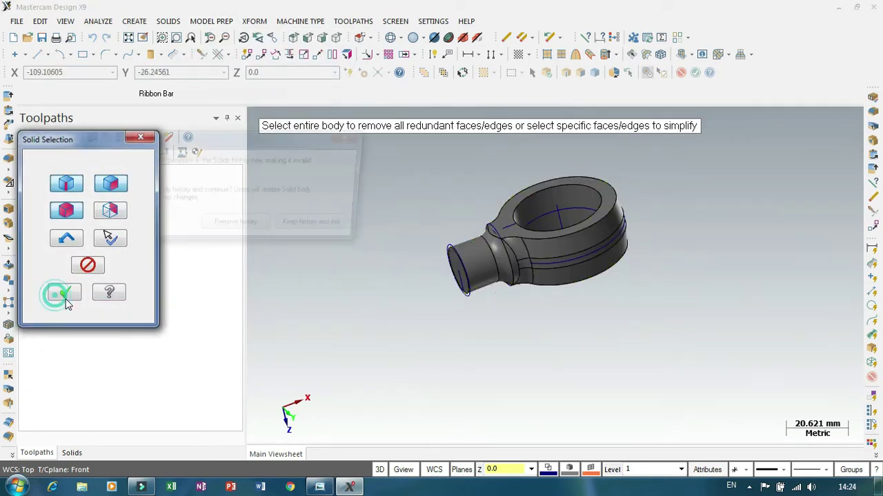
click(250, 231)
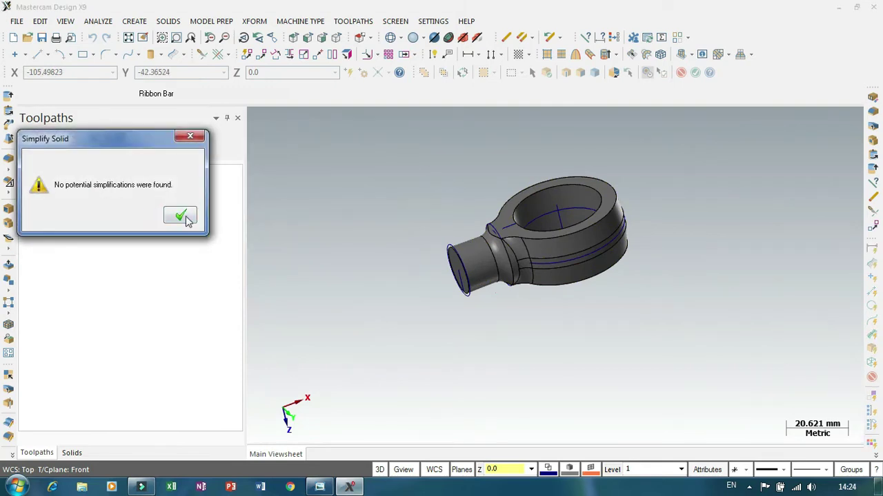
click(180, 216)
- Move the solid body to level 2 and make level 2 the main level
scroll(641, 220, up, 2)
scroll(641, 219, down, 2)
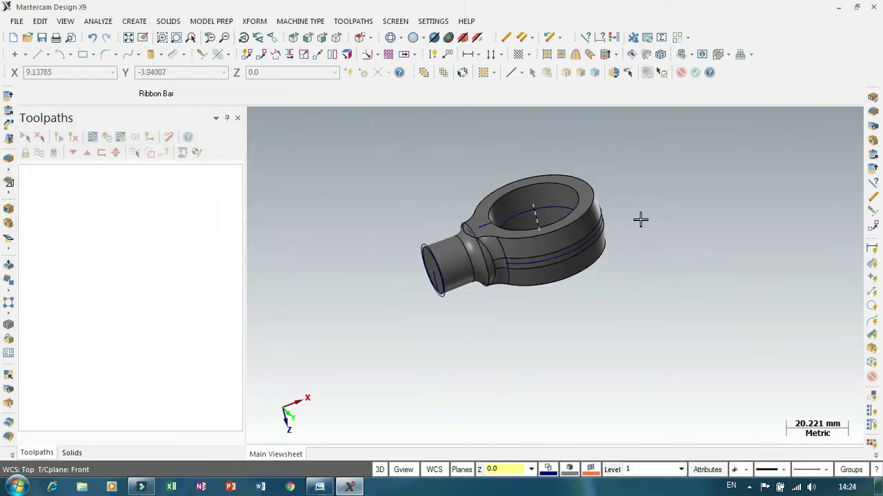
click(552, 241)
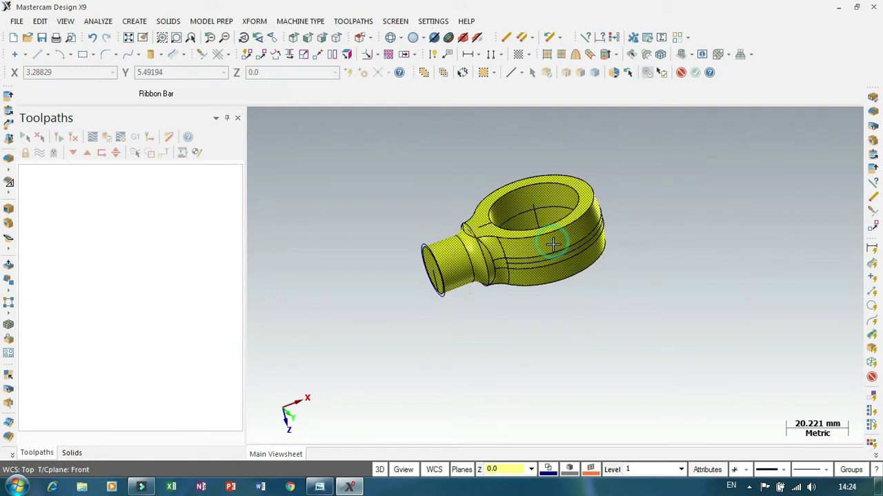
right_click(614, 469)
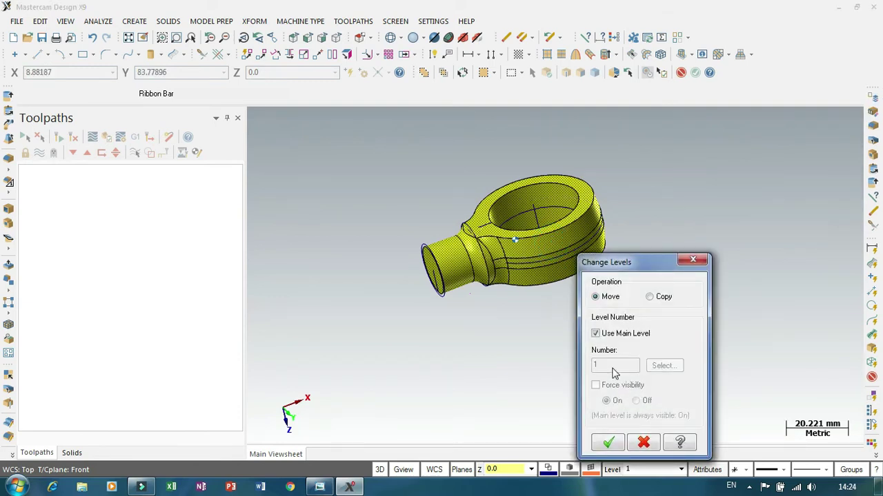
click(602, 335)
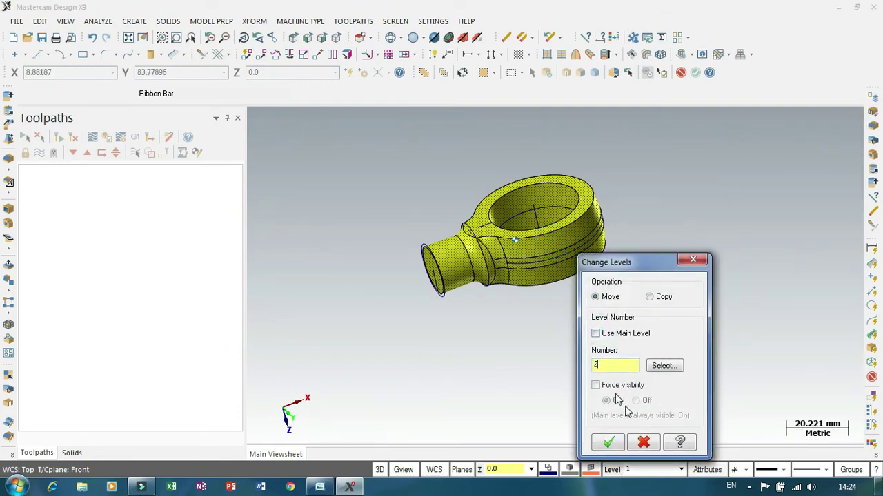
click(608, 443)
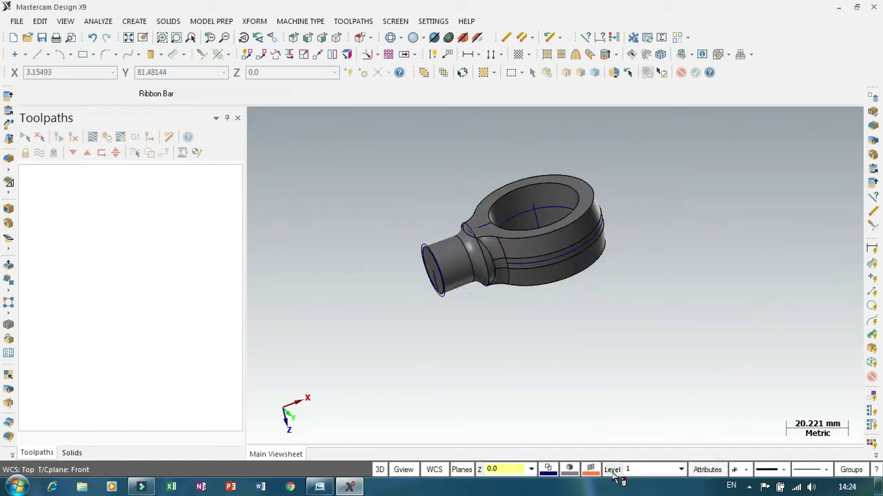
click(612, 470)
click(128, 155)
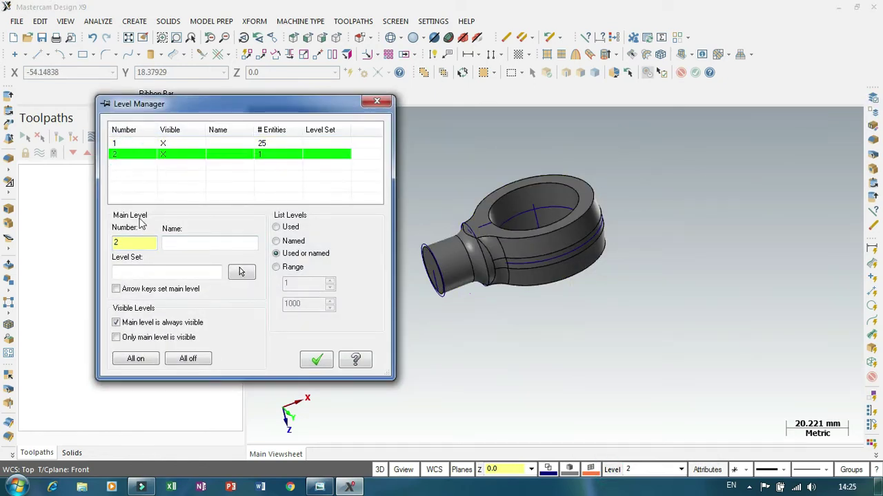
click(317, 362)
- Switch to the top view and display the solid as wireframe
scroll(587, 296, up, 3)
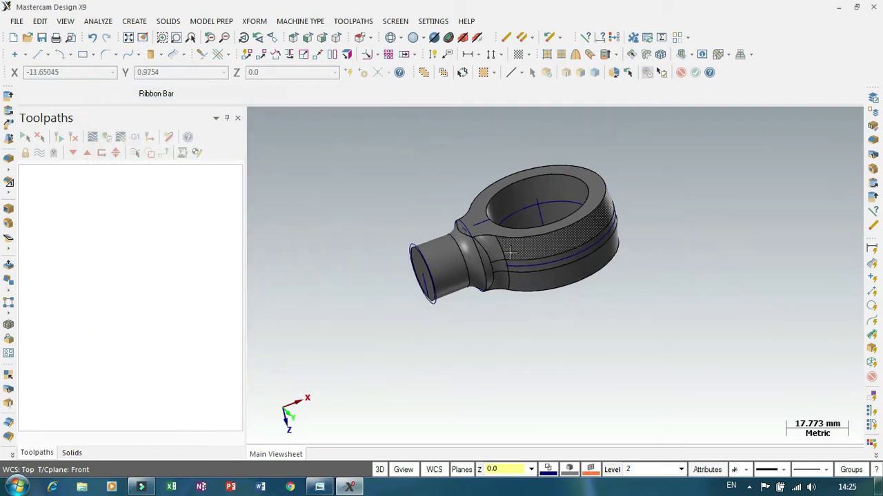
right_click(617, 292)
click(652, 187)
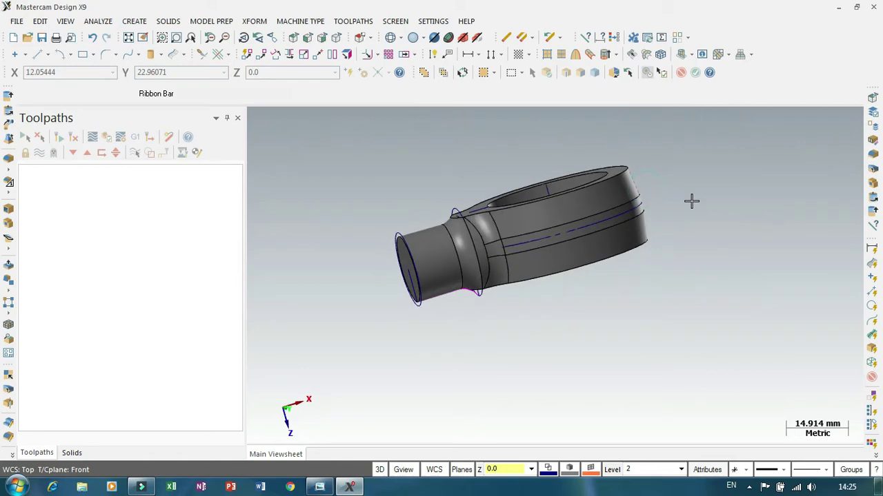
scroll(465, 213, down, 1)
scroll(547, 349, down, 2)
scroll(544, 351, up, 2)
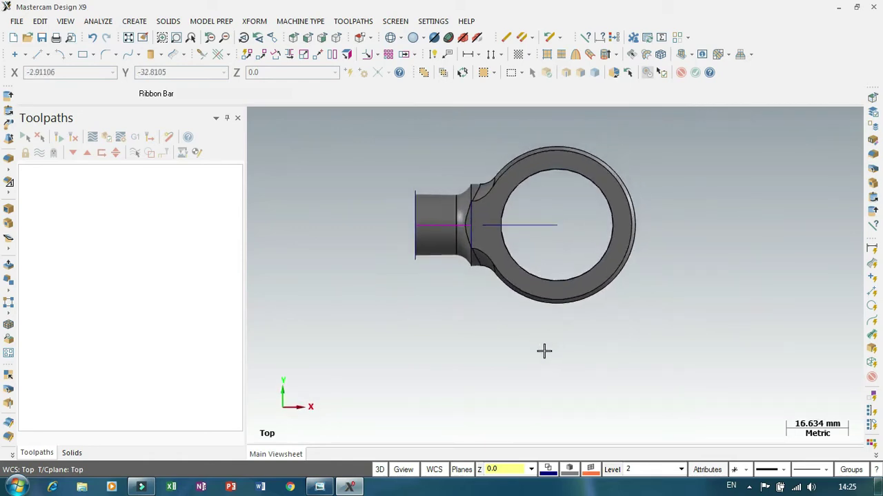
scroll(549, 238, down, 1)
scroll(550, 226, up, 1)
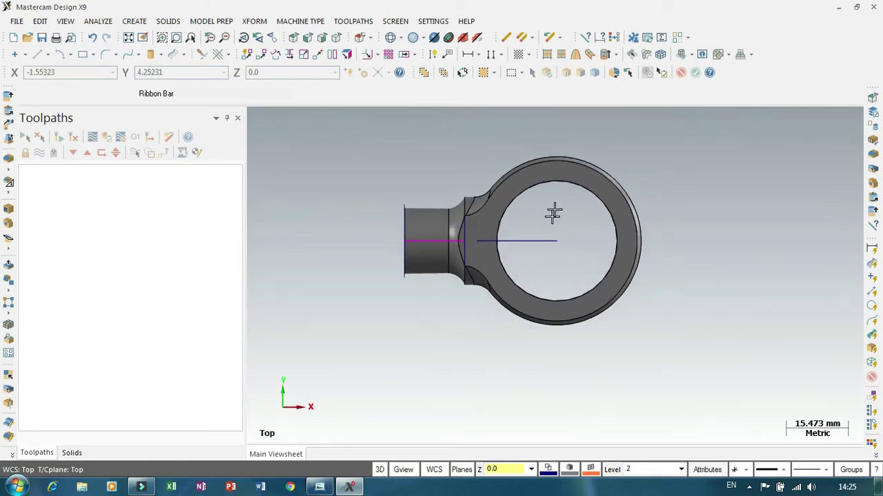
click(387, 38)
scroll(569, 278, down, 1)
scroll(566, 280, up, 1)
scroll(561, 269, down, 1)
scroll(568, 266, up, 1)
scroll(575, 233, up, 1)
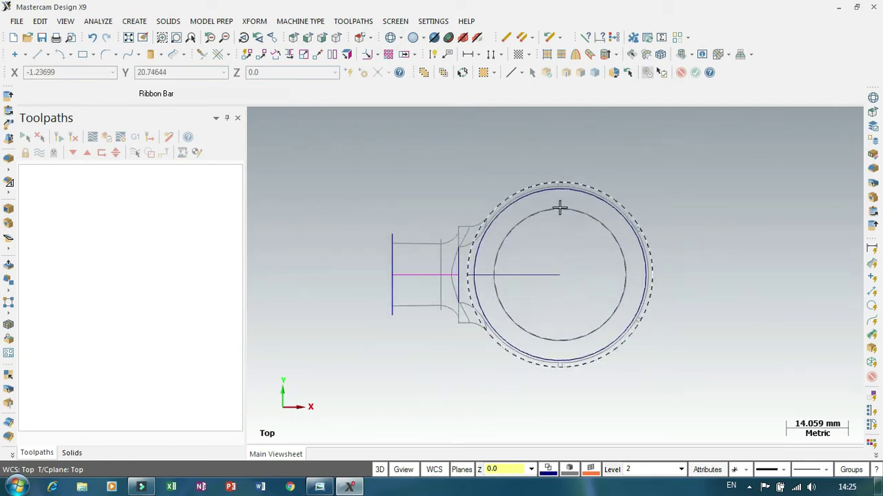
- Draw a vertical line about 26 mm long upward from the ring's center
click(38, 56)
click(562, 276)
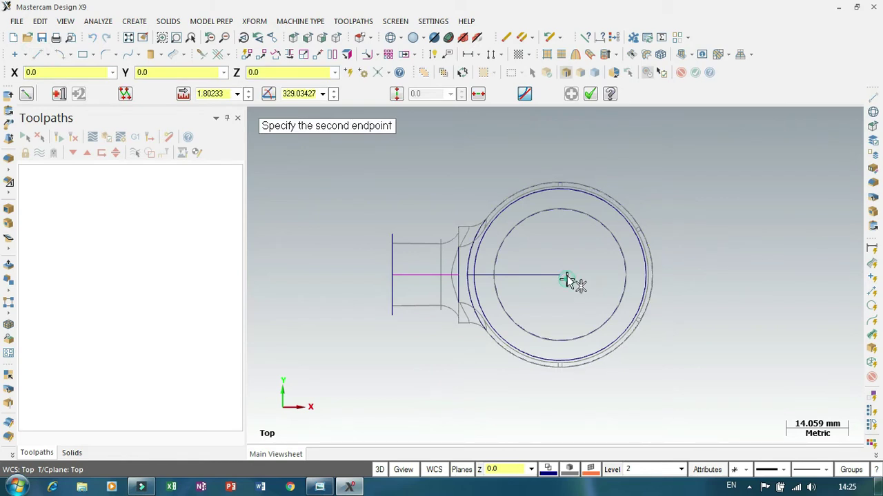
click(553, 159)
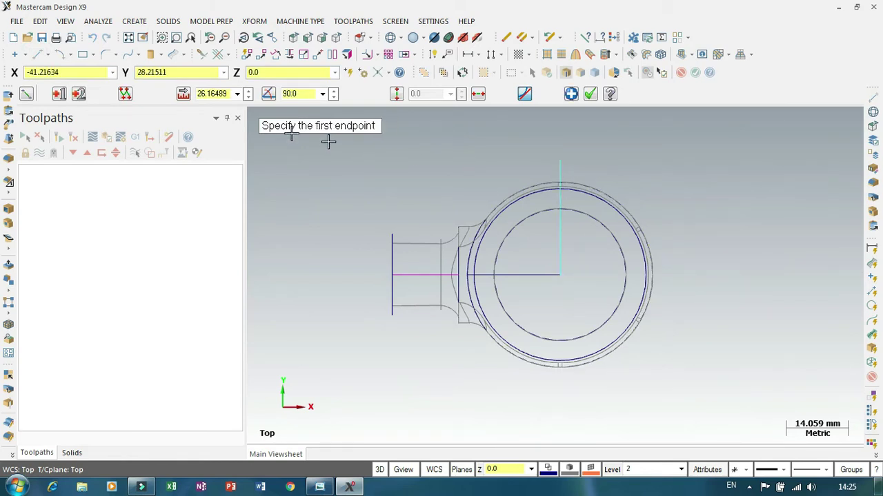
- Set the upward center line's length to 26 mm and draw a second 26 mm vertical line downward from the ring's center
click(208, 96)
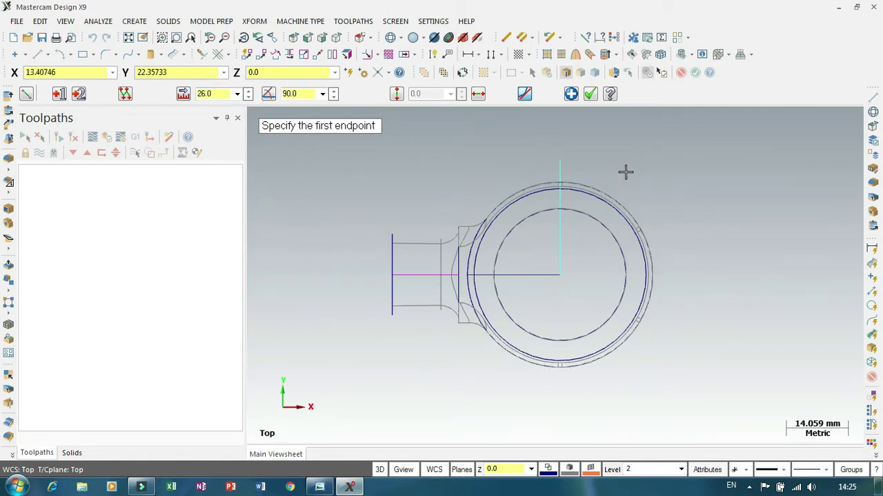
click(560, 276)
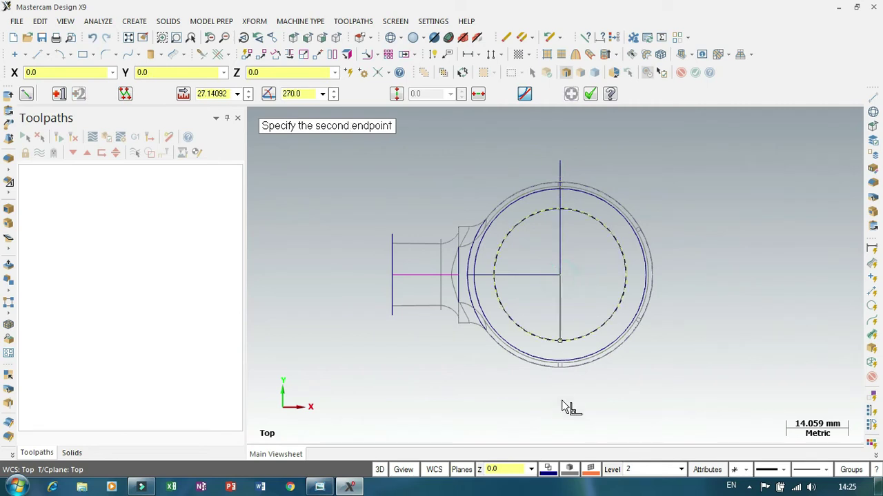
click(562, 410)
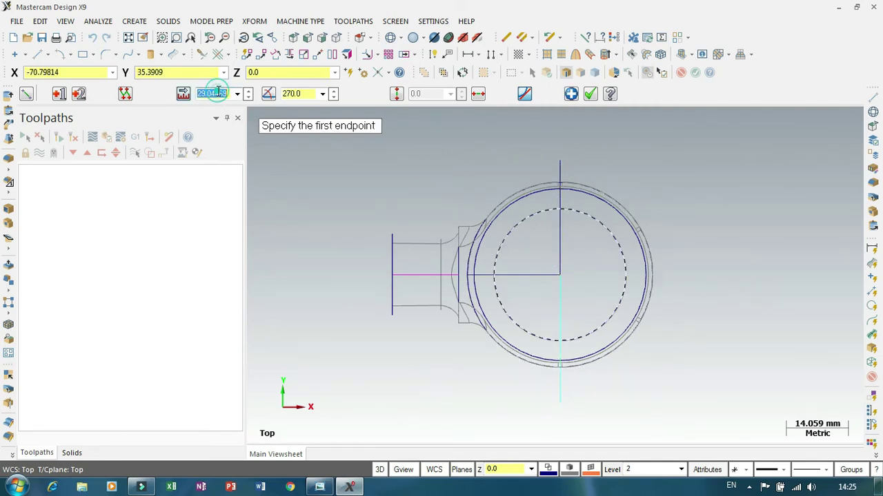
key(Return)
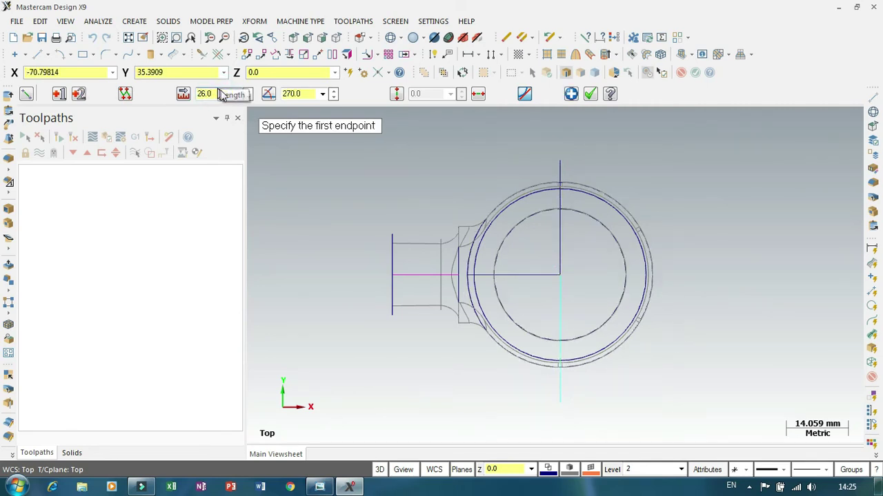
- Offset copies of both vertical center lines 26 mm in the positive X direction, beyond the ring's outer edge
click(376, 56)
click(400, 82)
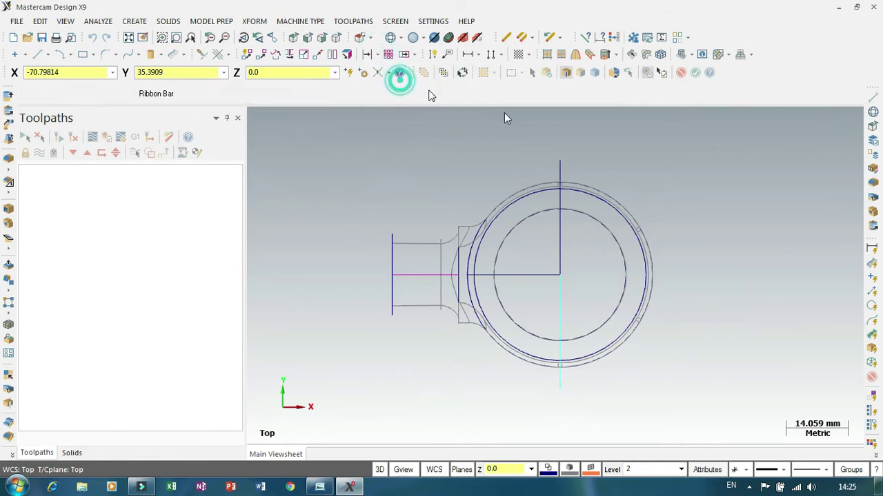
click(560, 170)
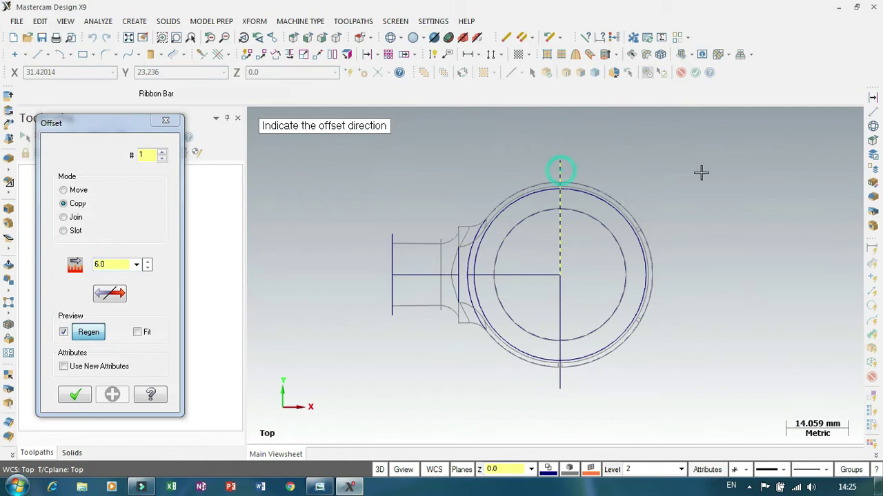
click(702, 168)
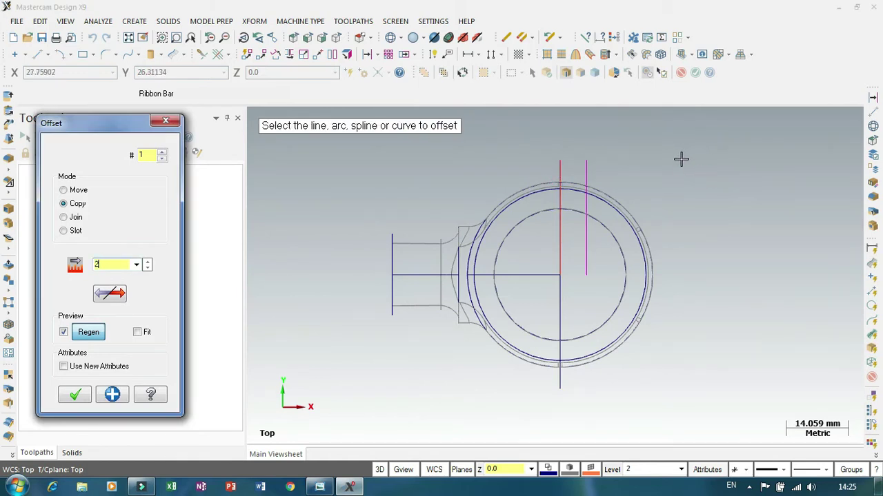
key(Return)
click(559, 310)
click(695, 314)
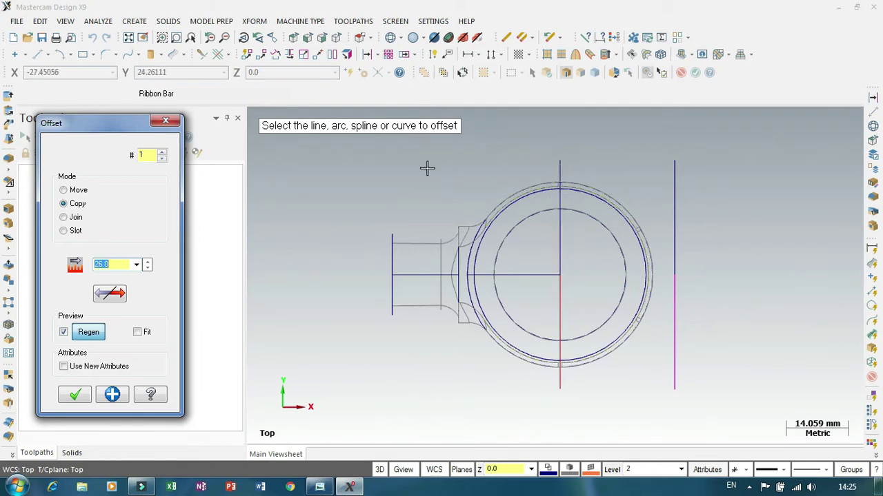
- Offset copies of both vertical center lines 38 mm in the negative X direction, to the end of the neck
click(559, 172)
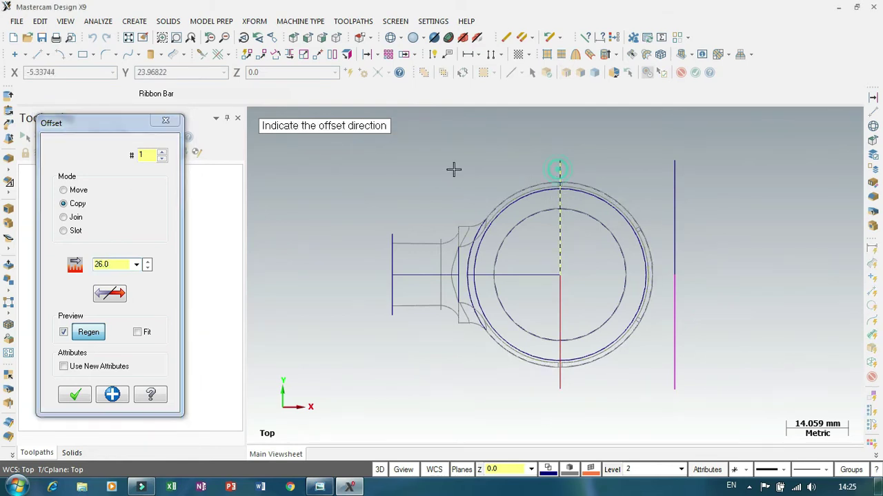
click(434, 169)
scroll(121, 264, up, 14)
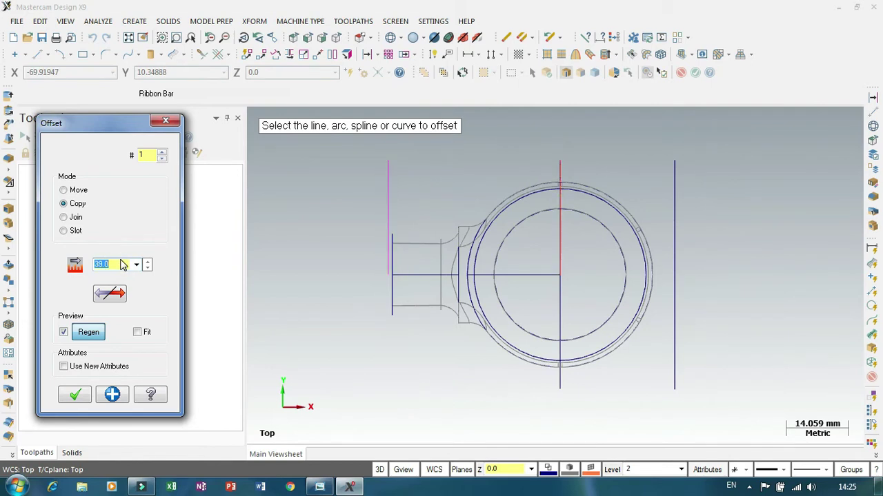
scroll(121, 264, up, 1)
scroll(427, 222, up, 1)
scroll(394, 170, down, 2)
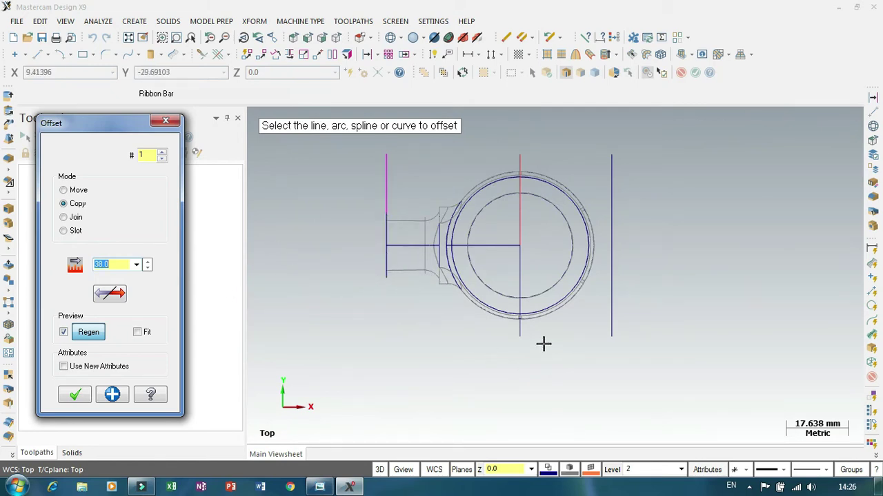
click(524, 334)
click(395, 329)
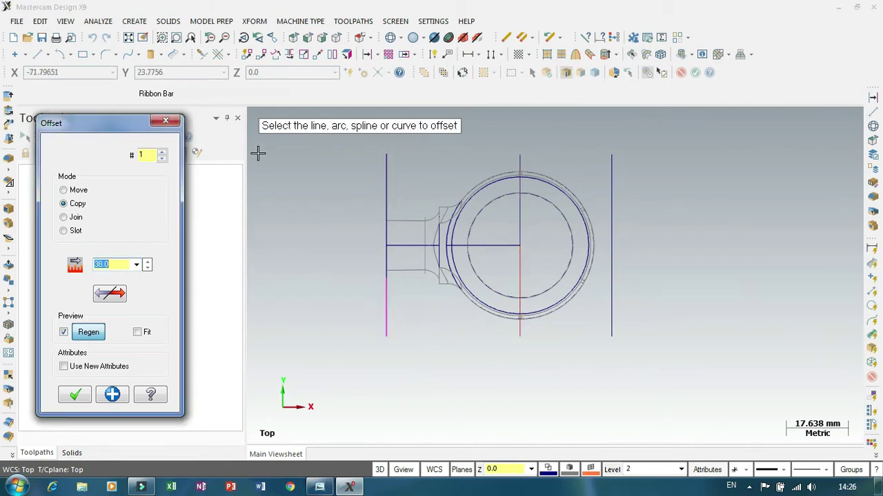
- Draw two 64 mm horizontal lines joining the upper and lower ends of the offset lines to close the rectangle
click(36, 54)
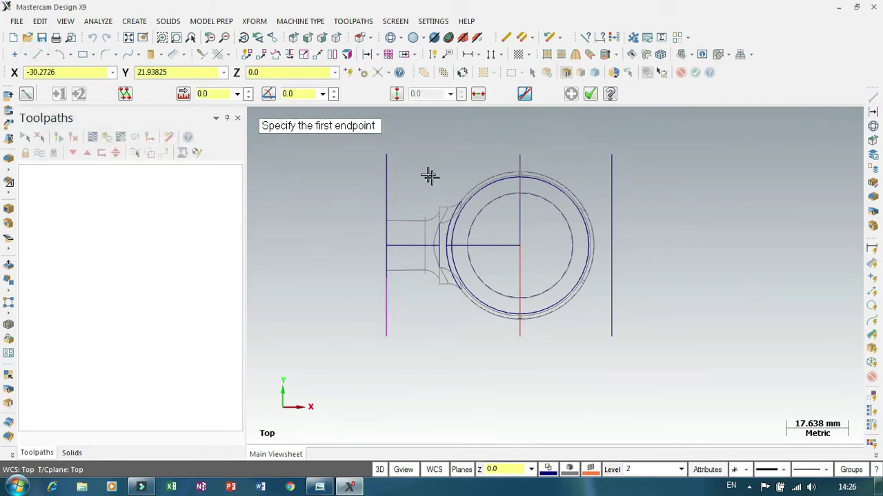
click(391, 158)
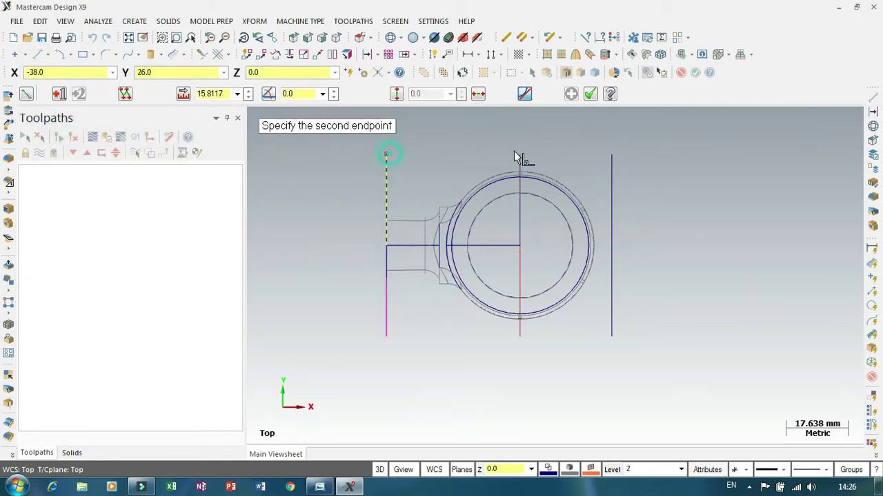
click(610, 155)
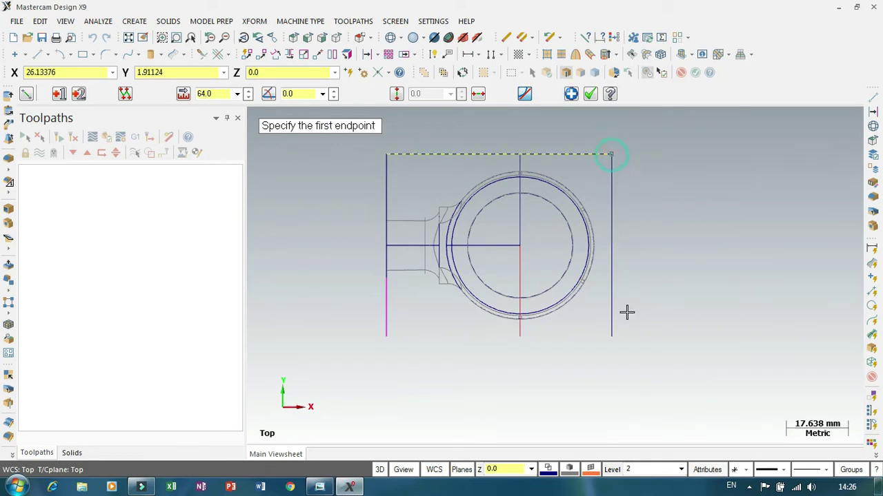
click(611, 337)
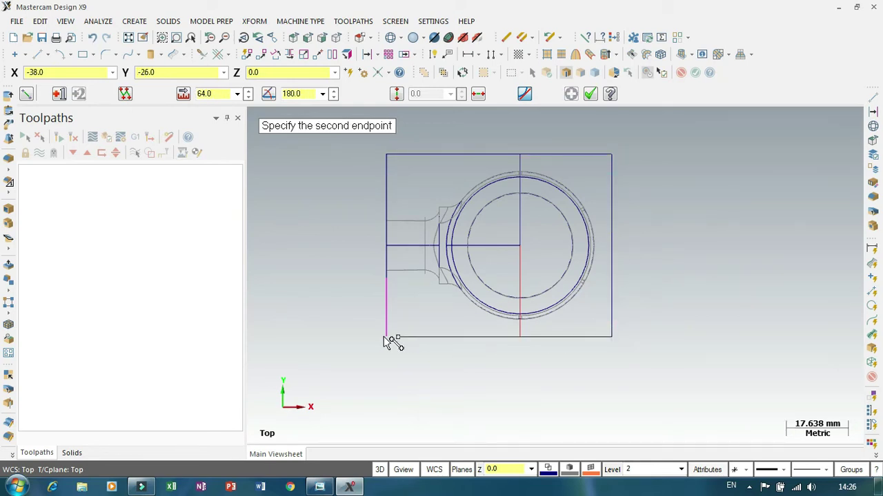
click(386, 338)
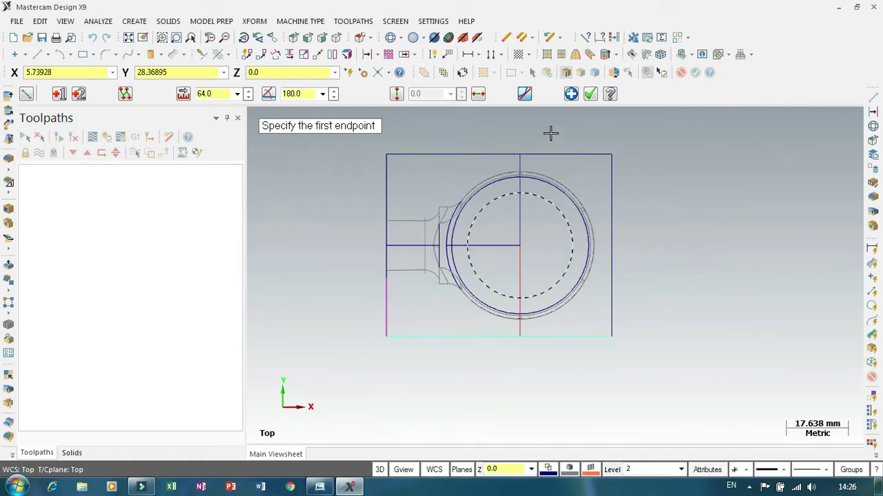
click(589, 94)
- Hide level 1 in the Level Manager so only level 2 is displayed
scroll(638, 293, down, 1)
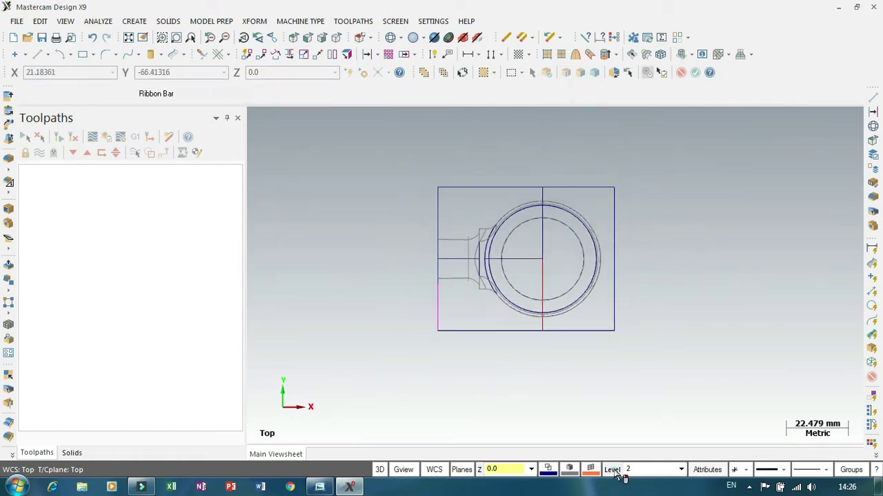
click(612, 469)
click(171, 149)
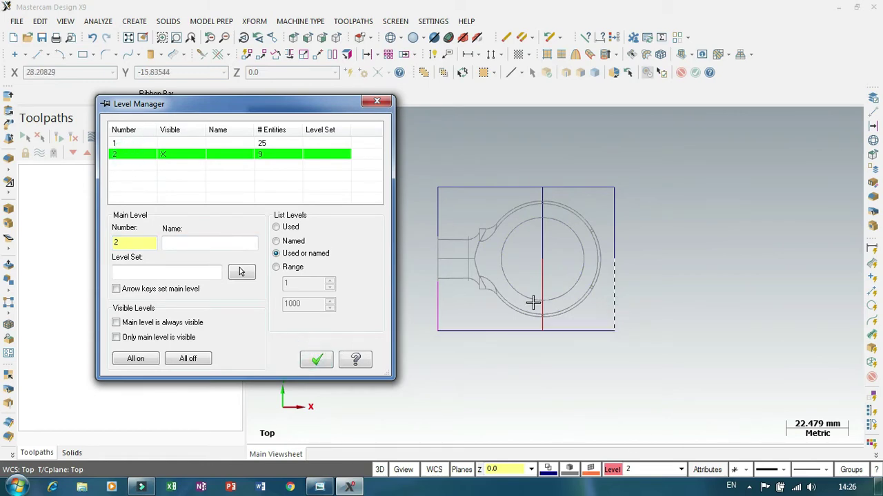
click(317, 359)
- Display the solid body shaded with its surrounding rectangle in a 3D view
scroll(557, 307, up, 2)
middle_drag(674, 315, 716, 264)
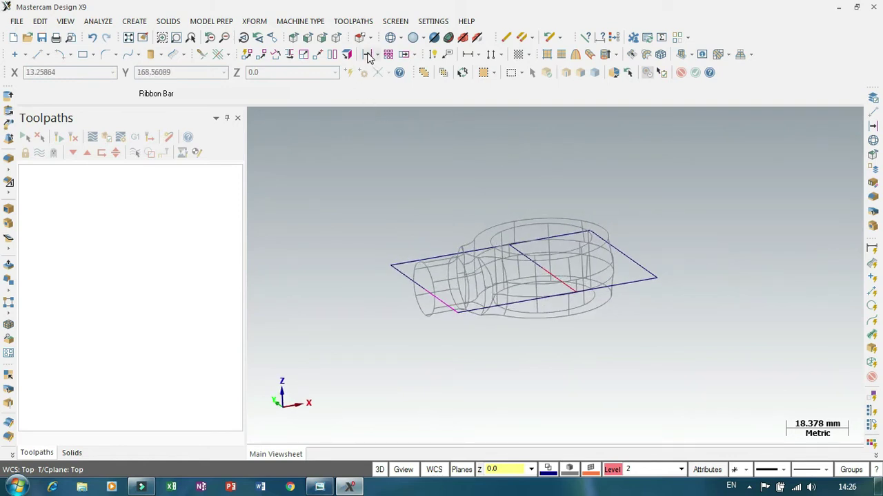
click(412, 38)
scroll(522, 269, down, 1)
scroll(441, 242, up, 2)
mouse_move(432, 226)
middle_down()
mouse_move(491, 237)
mouse_move(473, 232)
mouse_move(467, 213)
mouse_move(479, 225)
mouse_move(471, 227)
middle_up()
scroll(503, 302, down, 2)
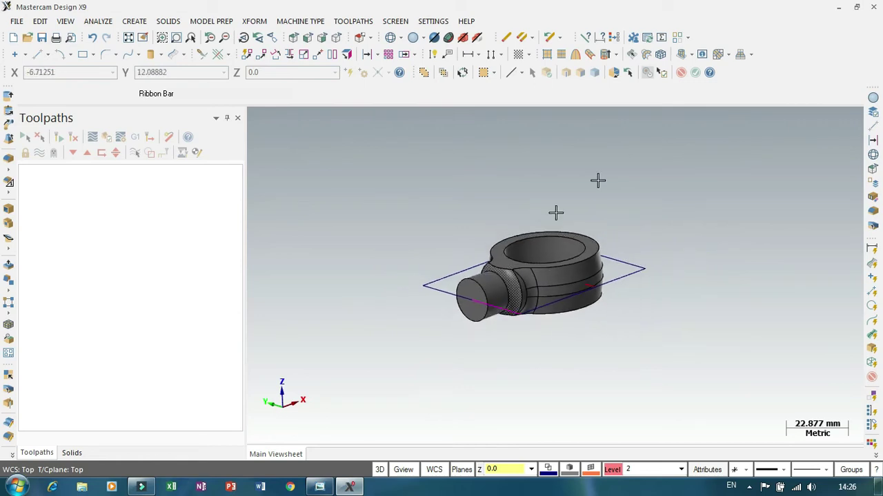
- Show the coordinate axes and switch to the top view
click(702, 55)
middle_drag(580, 178, 616, 229)
middle_drag(589, 263, 570, 218)
right_click(722, 236)
click(756, 325)
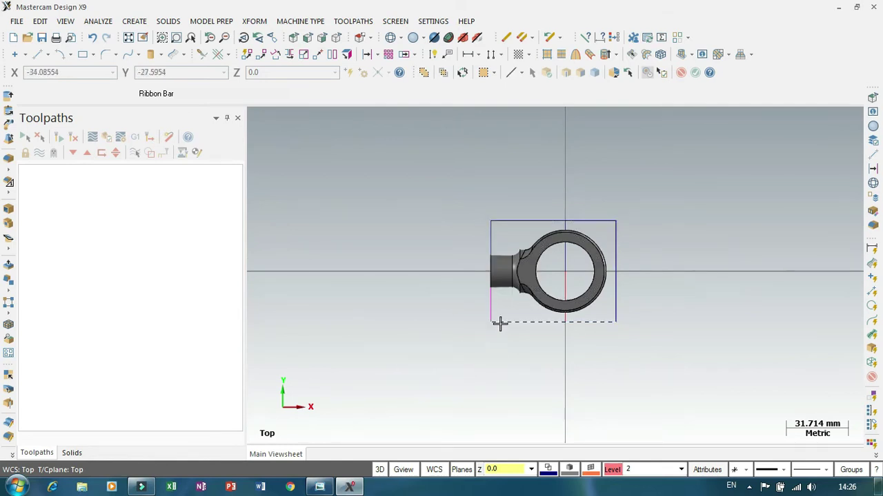
- Move the solid and all sketch lines to the origin by the rectangle's upper corner on the ring side, then clear the result colors
scroll(647, 281, up, 1)
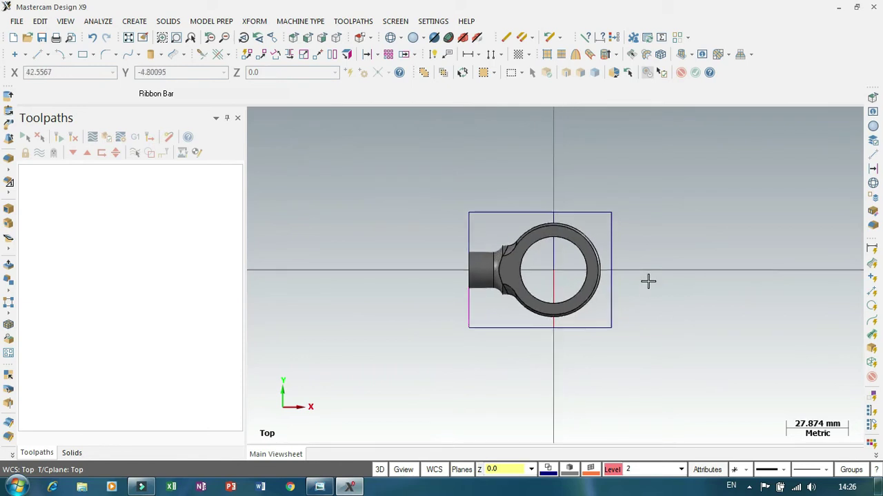
drag(402, 172, 676, 396)
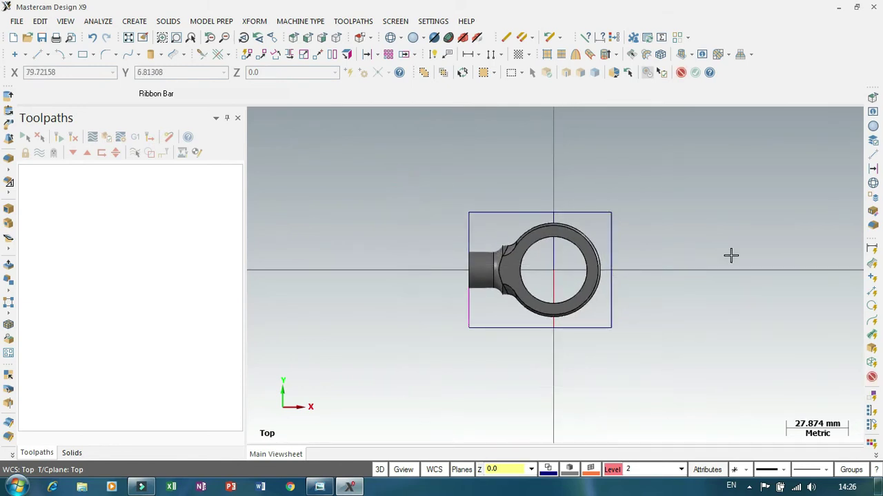
click(316, 56)
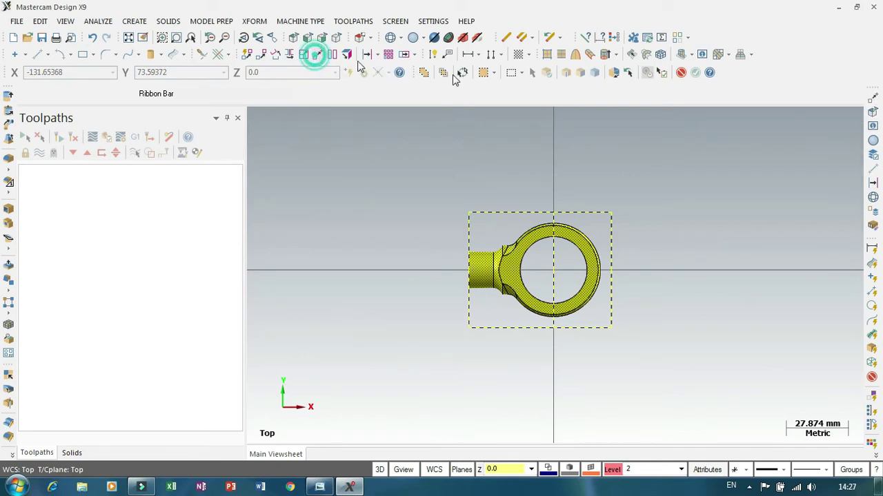
click(612, 213)
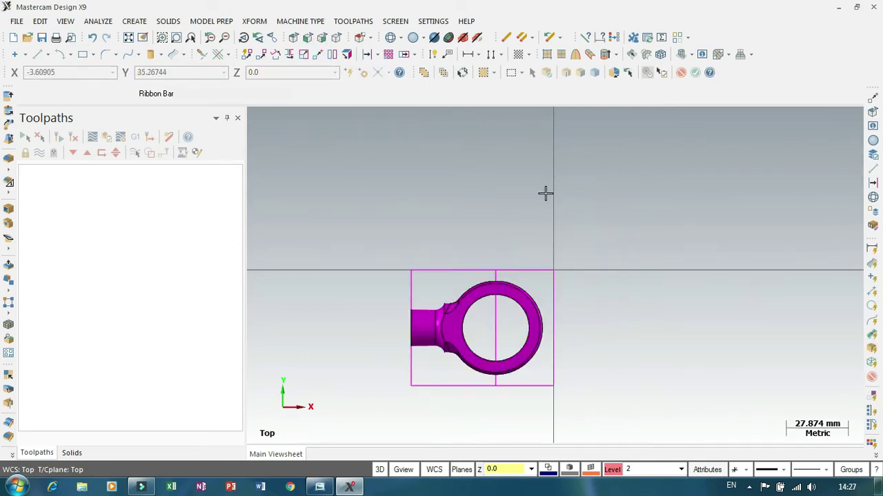
right_click(640, 210)
click(692, 385)
- Examine the moved part and its rectangle relative to the coordinate axes from the top and in 3D
scroll(639, 160, down, 1)
scroll(490, 359, up, 1)
scroll(583, 339, up, 1)
scroll(690, 288, down, 1)
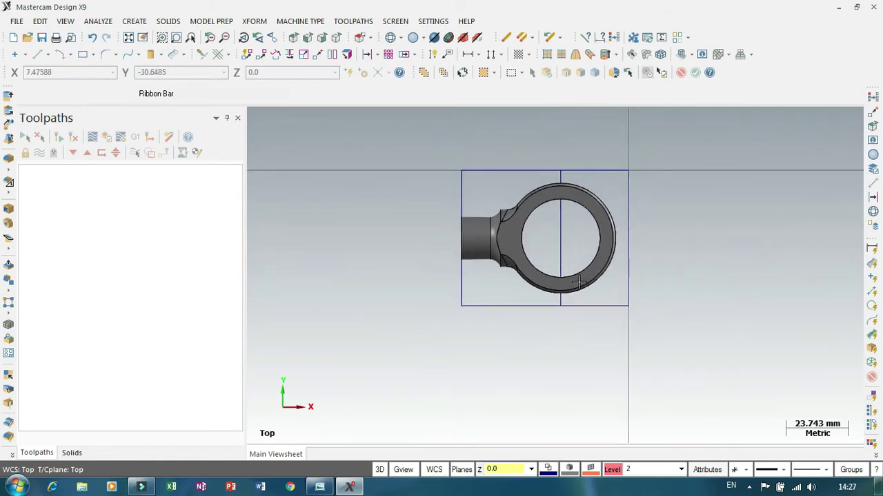
scroll(578, 284, down, 1)
middle_drag(604, 339, 664, 310)
scroll(603, 260, up, 1)
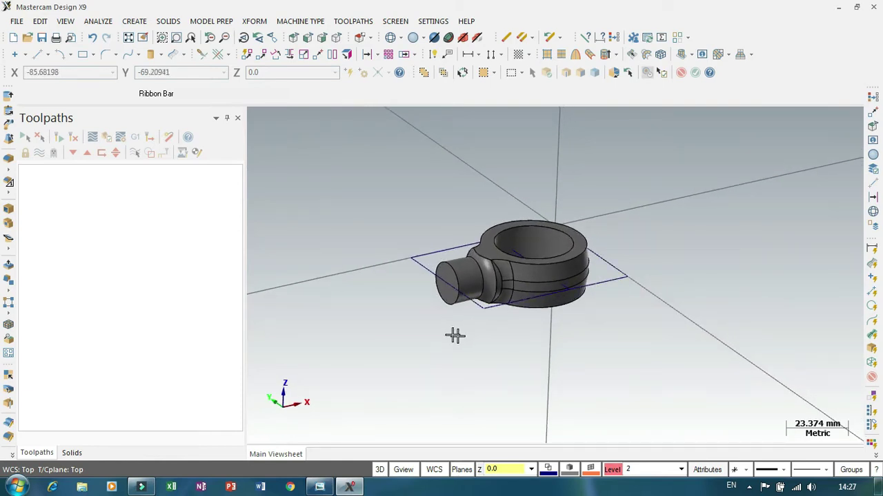
scroll(365, 297, down, 2)
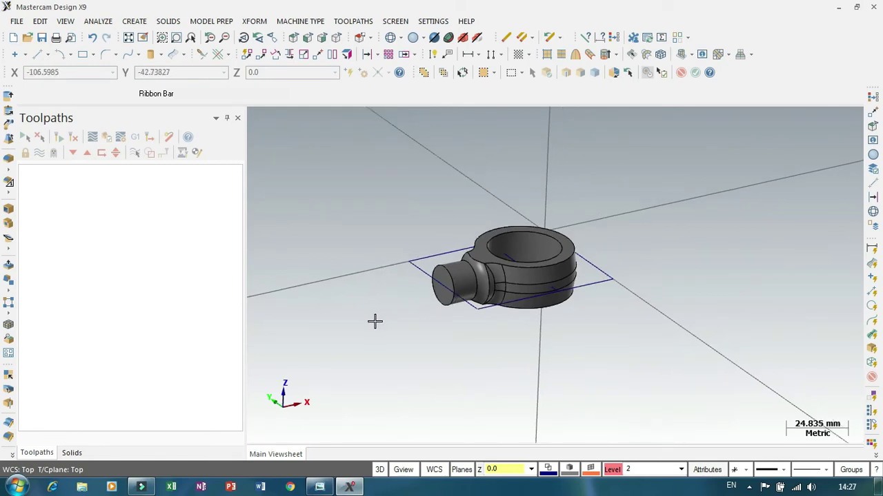
scroll(421, 325, down, 1)
scroll(328, 251, up, 4)
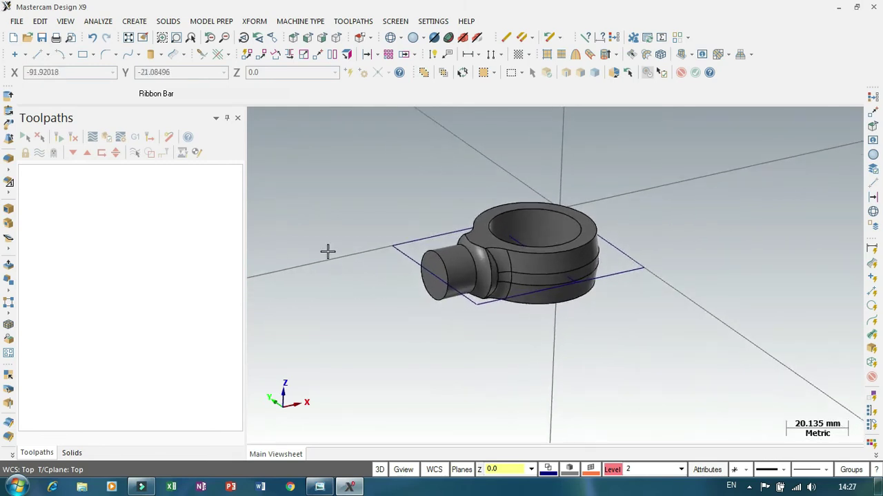
- Start a Translate of the rectangle, selecting its side along the neck's end face, both long sides and the opposite side
click(262, 60)
click(404, 259)
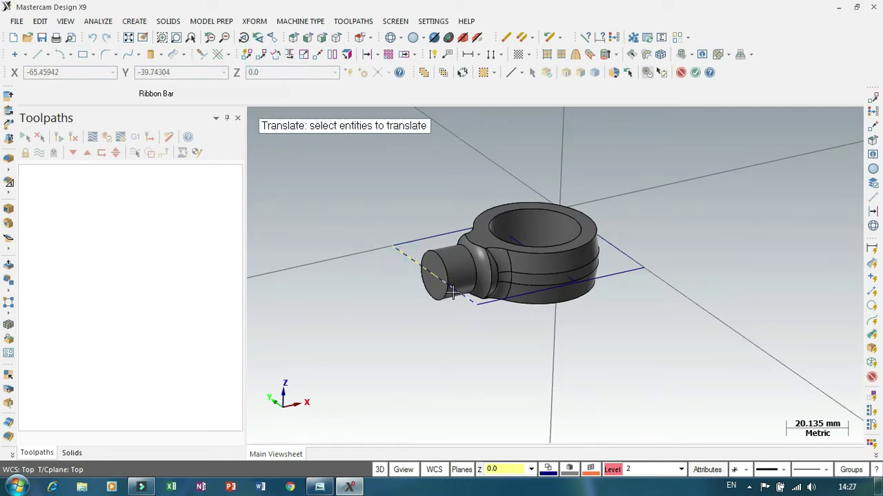
click(488, 306)
click(628, 247)
click(448, 227)
mouse_move(666, 158)
middle_down()
mouse_move(607, 193)
mouse_move(703, 204)
mouse_move(722, 184)
mouse_move(714, 202)
middle_up()
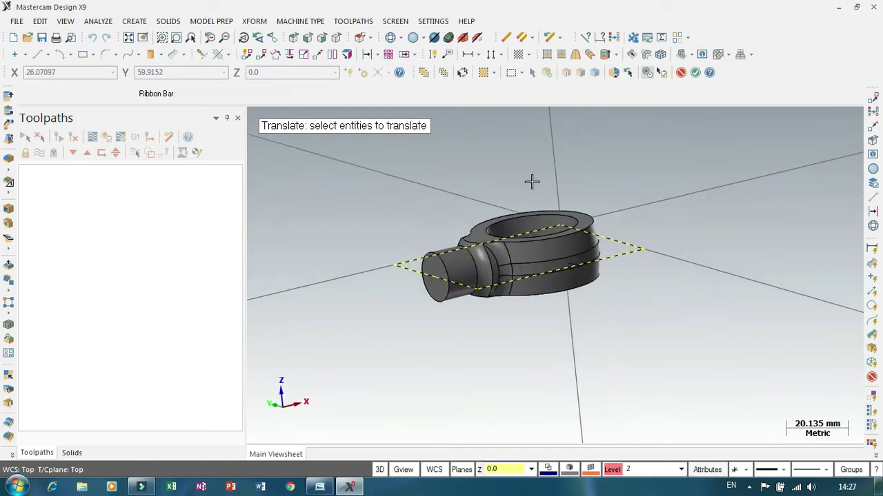
key(Return)
click(164, 182)
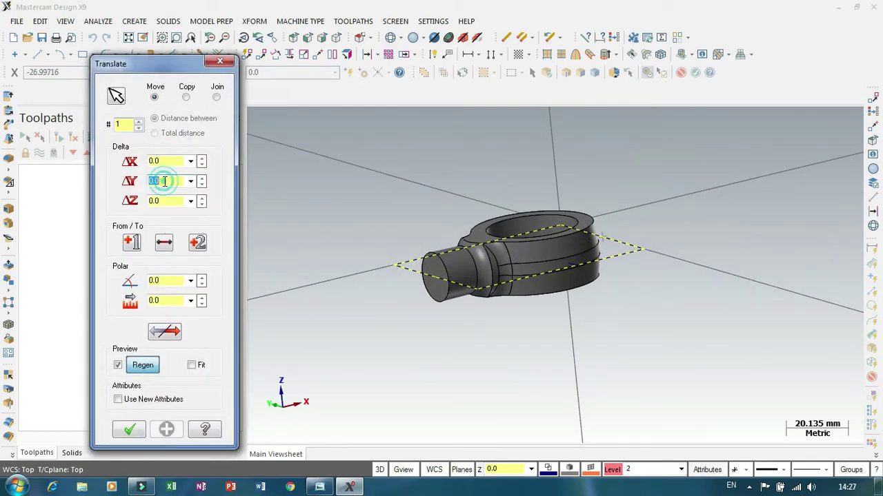
text(3)
key(Return)
text(0)
key(Return)
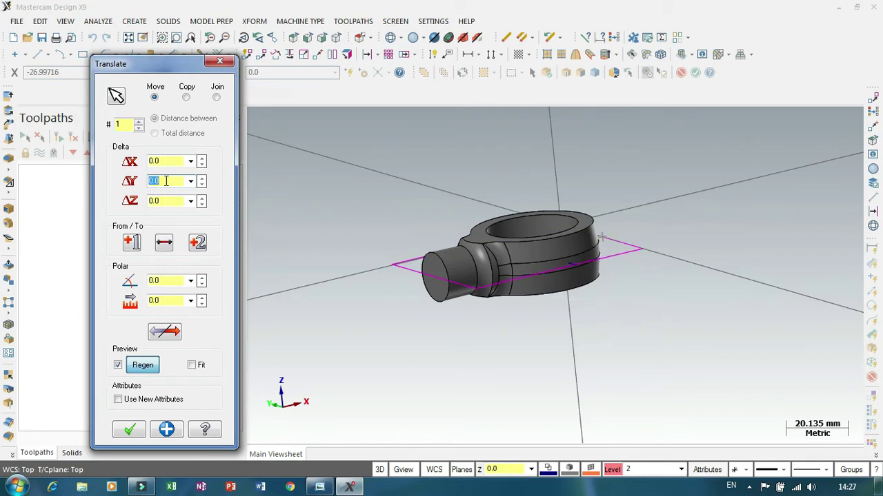
- Try Z offsets of 4, 12 and 10 mm for the selected rectangle, switching the Translate from Move to Copy
click(169, 201)
text(3)
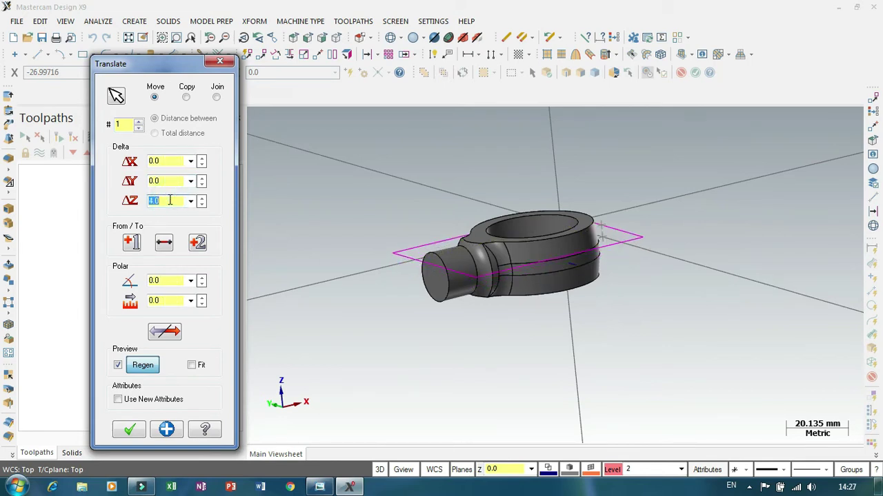
key(Return)
click(188, 97)
click(171, 201)
text(11)
key(Return)
text(10)
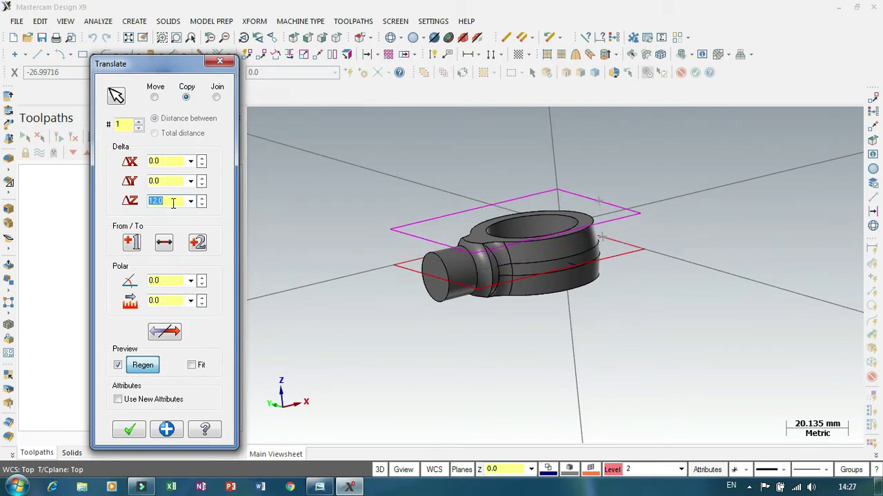
key(Return)
right_click(341, 194)
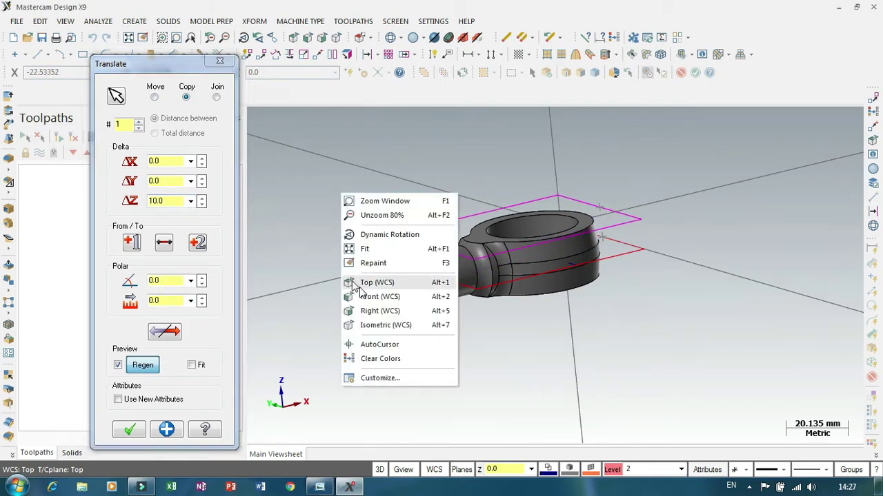
- Translate the rectangle 9 mm in both Z directions with Join so it forms a wireframe box around the part
middle_drag(425, 223, 298, 239)
click(175, 204)
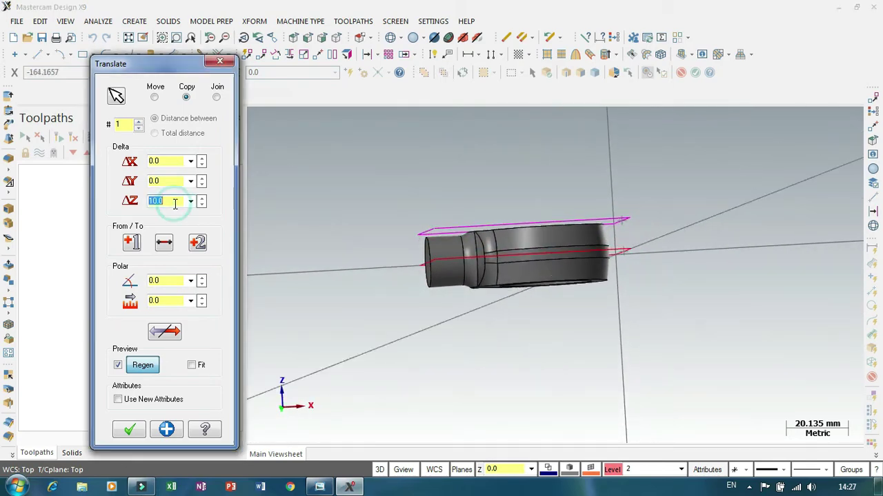
text(3)
key(Return)
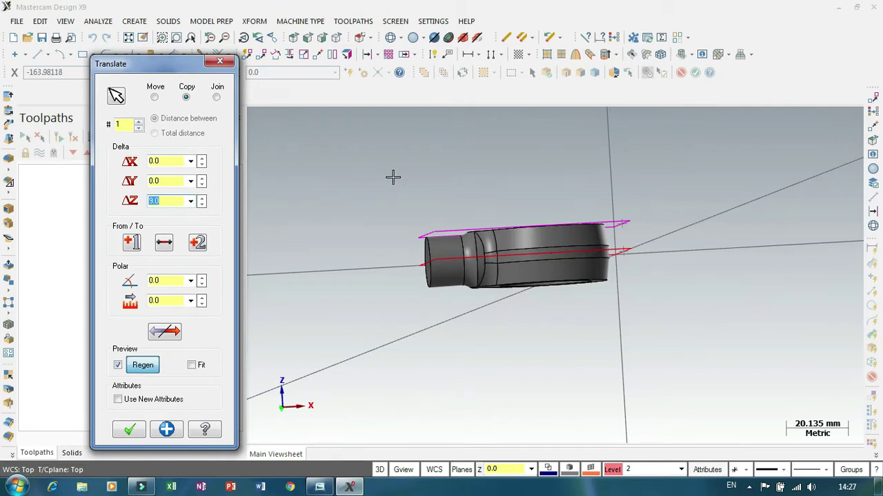
click(164, 331)
click(164, 332)
mouse_move(370, 240)
middle_down()
mouse_move(429, 235)
mouse_move(431, 264)
middle_up()
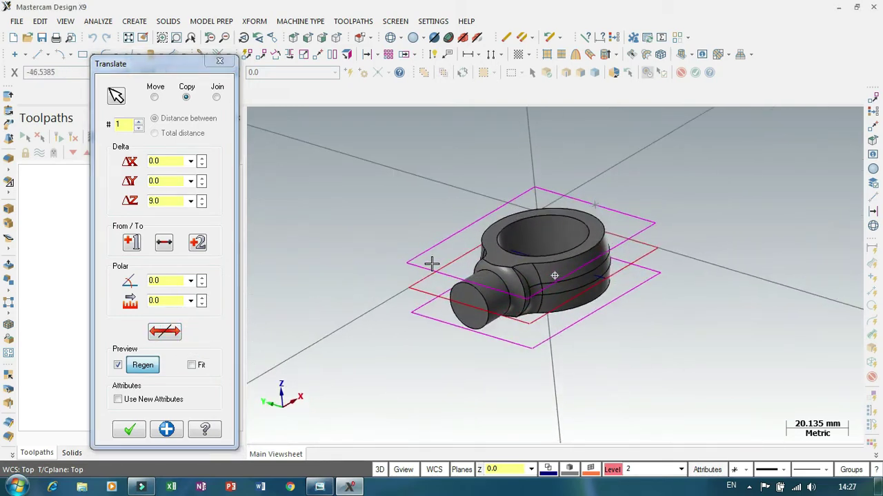
click(216, 97)
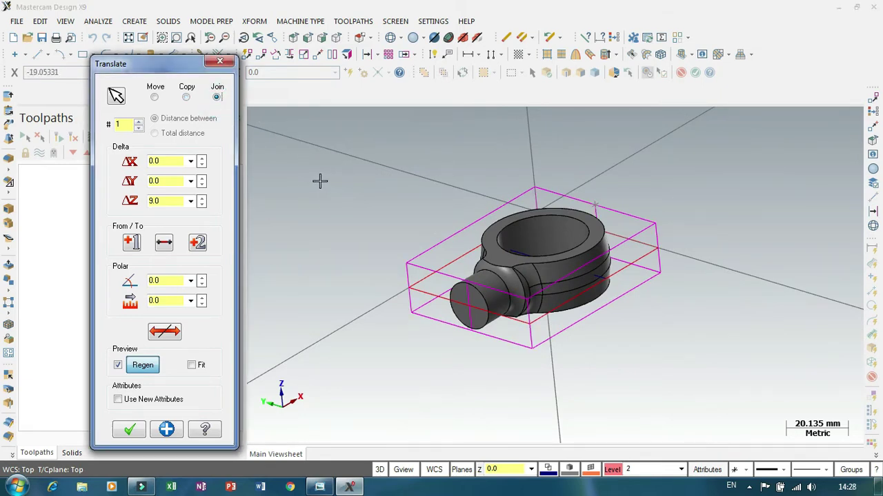
click(129, 431)
- Move all geometry to the origin by the box's upper rear corner, then clear the result colors
scroll(504, 148, down, 1)
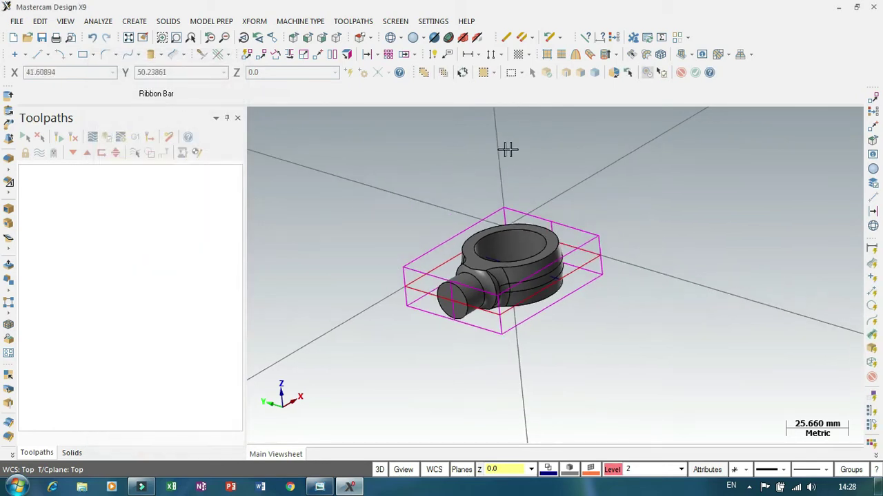
scroll(504, 224, up, 2)
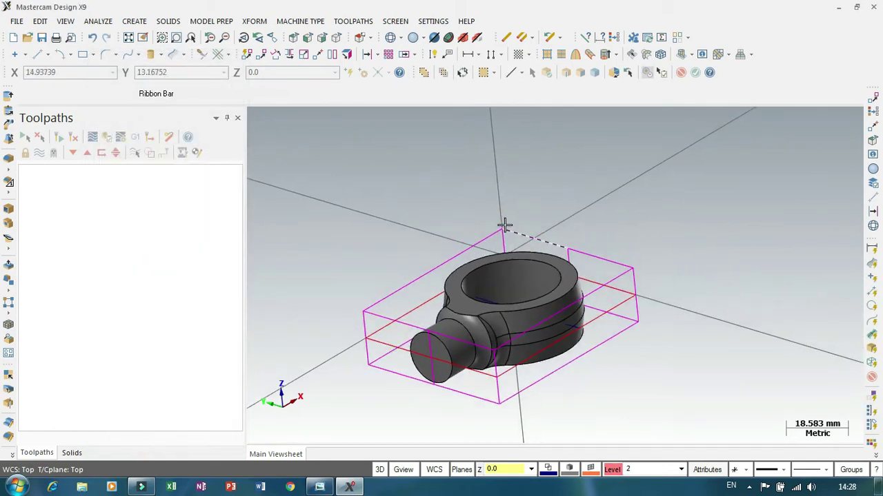
click(319, 55)
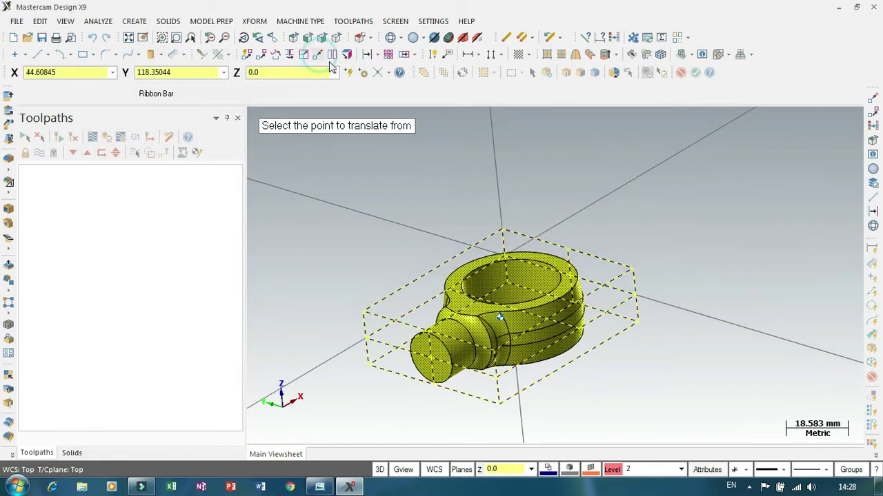
click(503, 230)
right_click(641, 208)
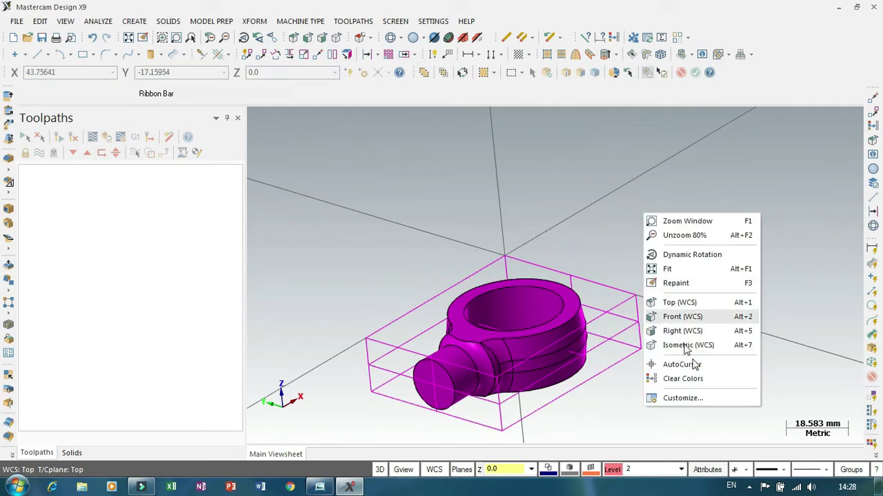
click(683, 378)
- Move the middle rectangle's four sides by -1 mm in Z with Translate
middle_drag(694, 231, 573, 221)
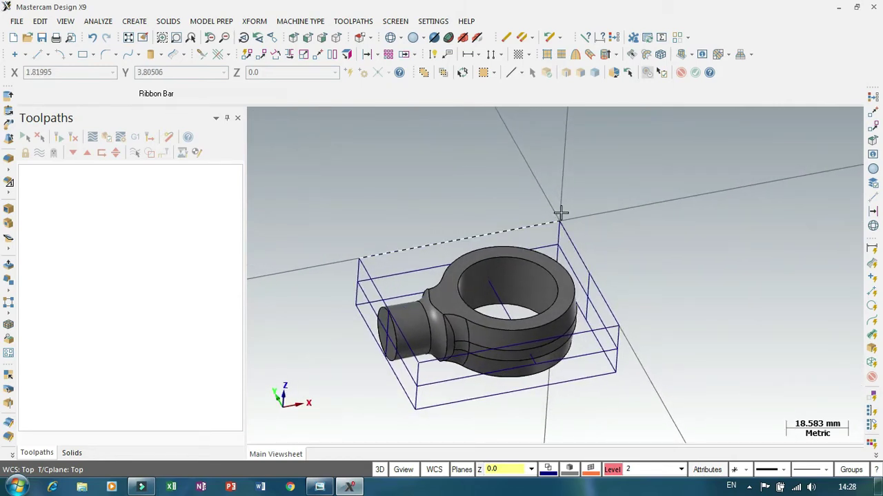
scroll(680, 193, down, 2)
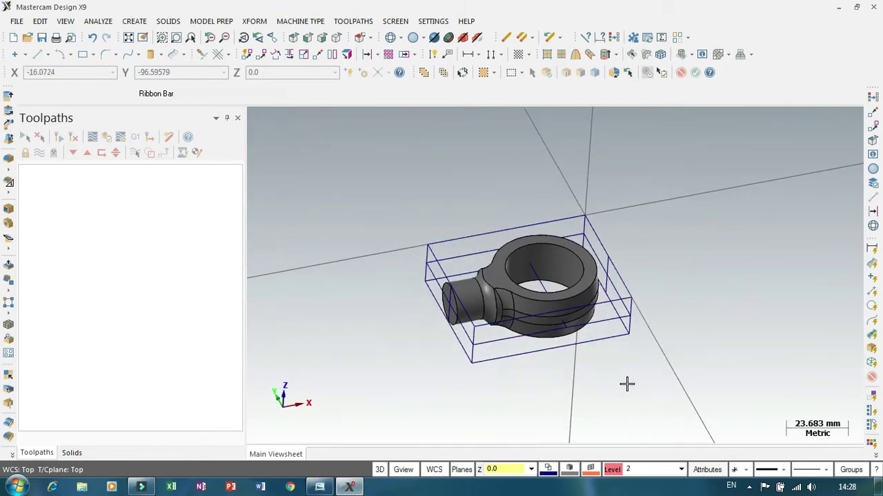
scroll(621, 383, up, 2)
mouse_move(579, 374)
middle_down()
mouse_move(611, 348)
mouse_move(620, 353)
mouse_move(557, 356)
mouse_move(585, 351)
mouse_move(423, 330)
middle_up()
scroll(423, 330, up, 2)
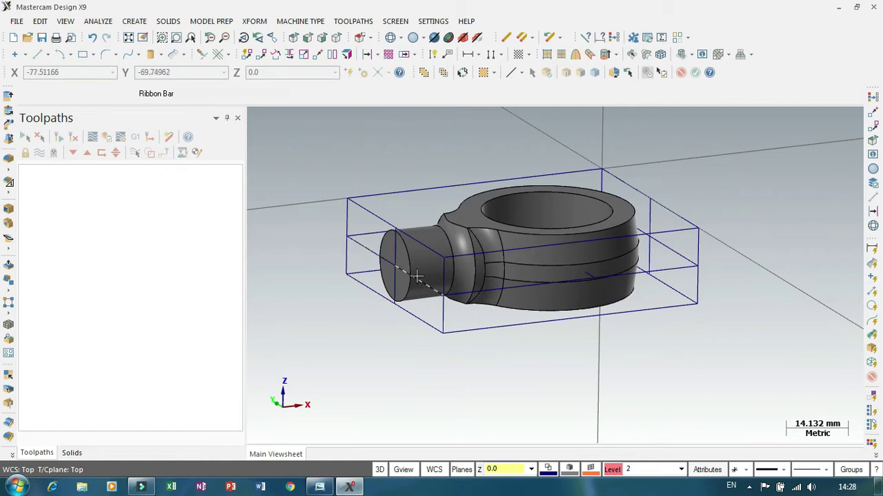
click(363, 251)
click(411, 276)
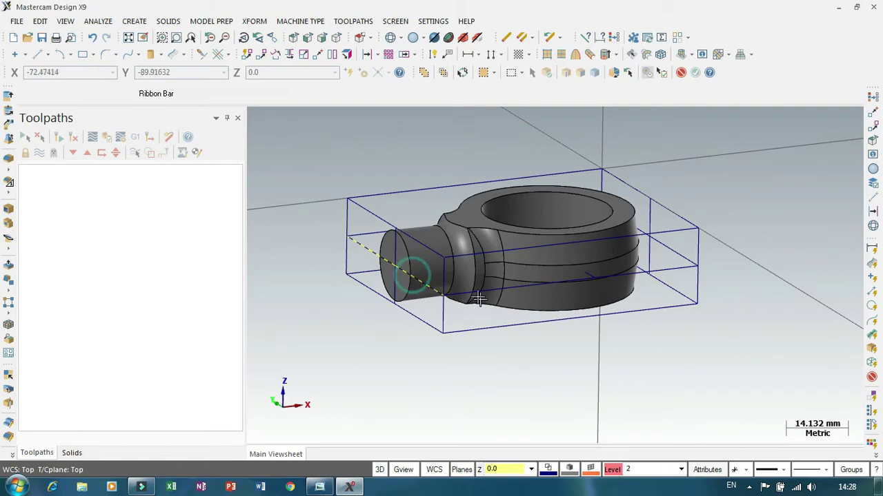
click(467, 292)
middle_drag(702, 211, 655, 206)
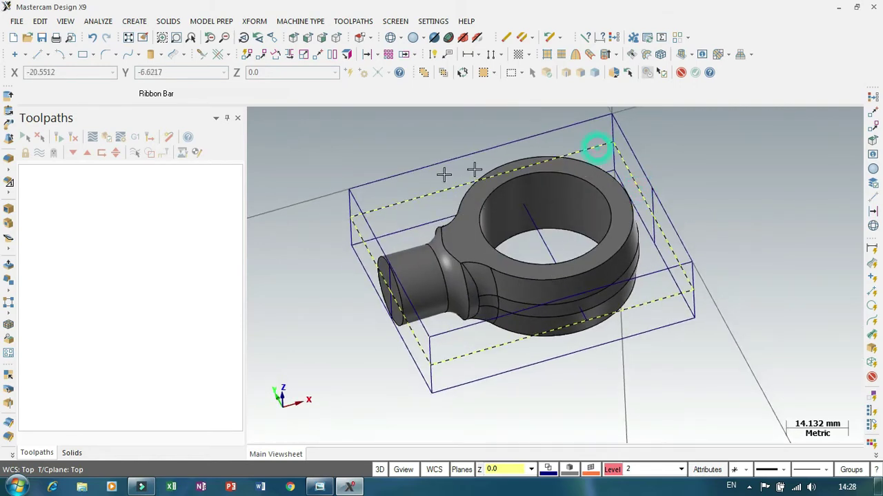
mouse_move(761, 256)
middle_down()
mouse_move(786, 217)
mouse_move(821, 213)
mouse_move(832, 223)
mouse_move(821, 214)
mouse_move(801, 240)
middle_up()
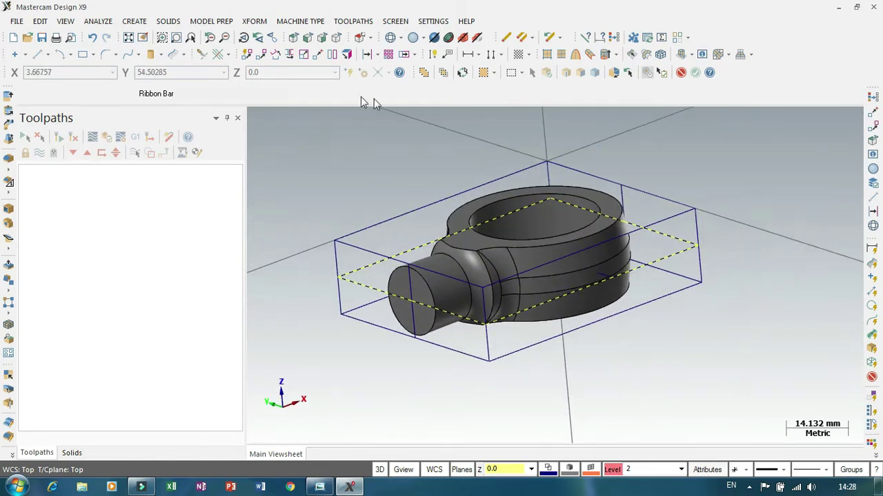
click(259, 54)
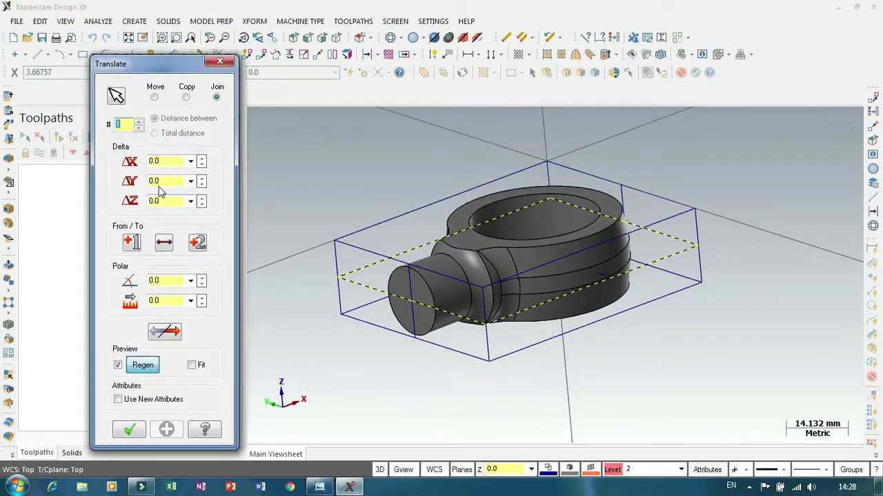
text(-1)
key(Return)
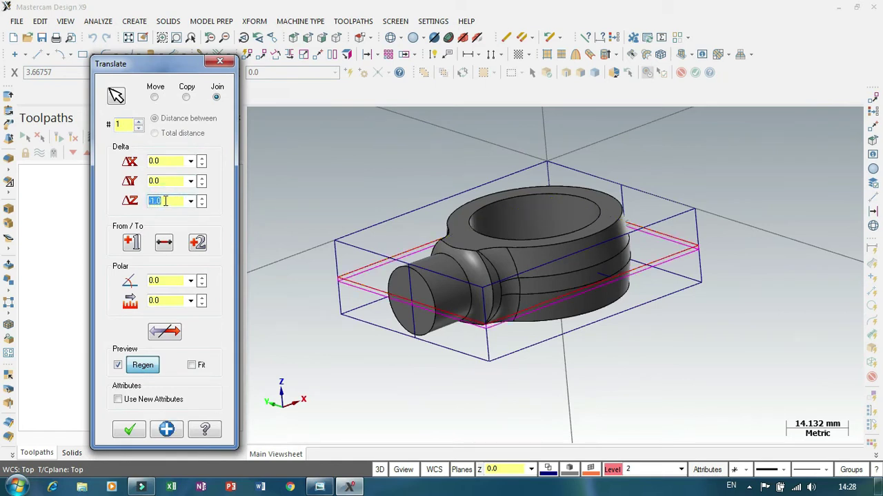
click(155, 97)
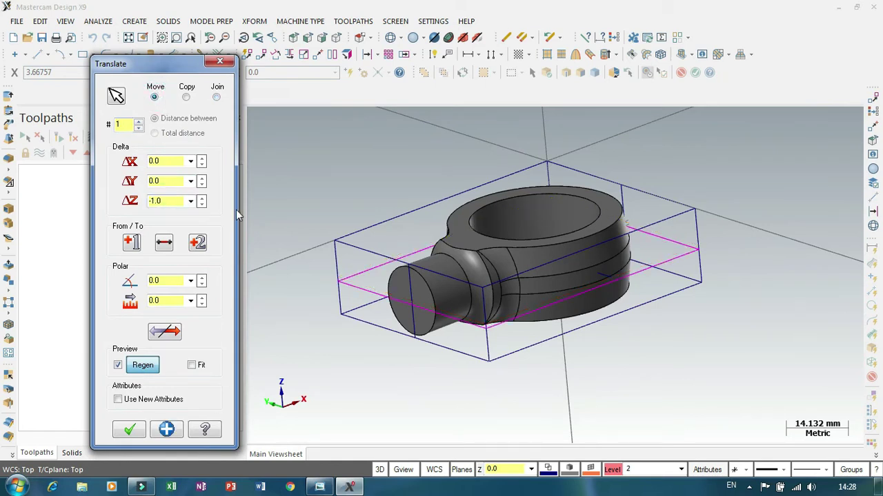
click(130, 431)
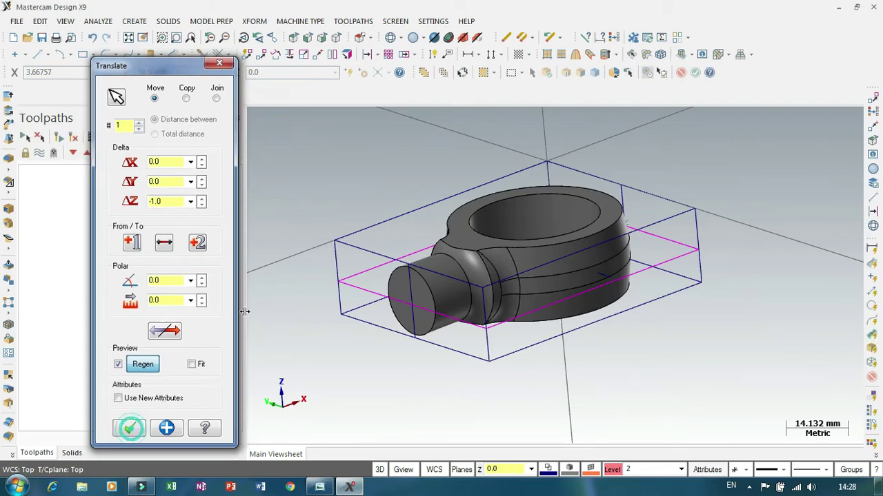
- Extrude the middle rectangle 8 mm downward to the box's lower edges as a new solid body
scroll(326, 256, down, 2)
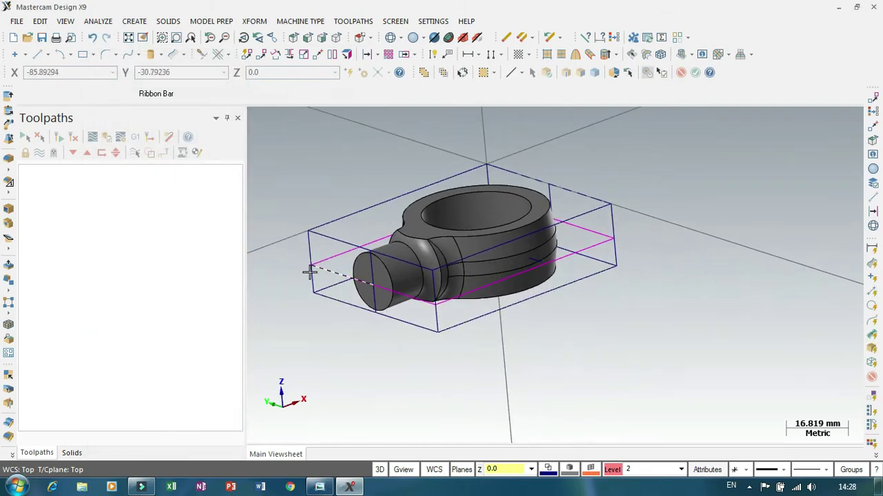
click(8, 96)
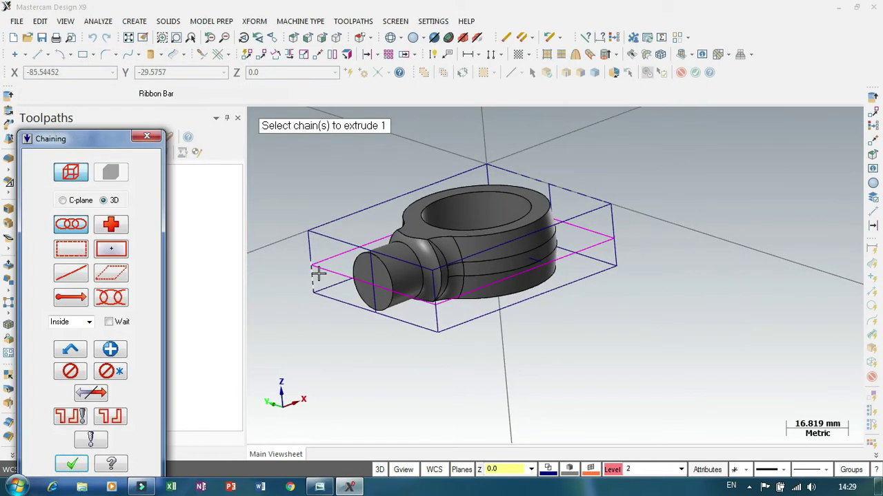
click(318, 271)
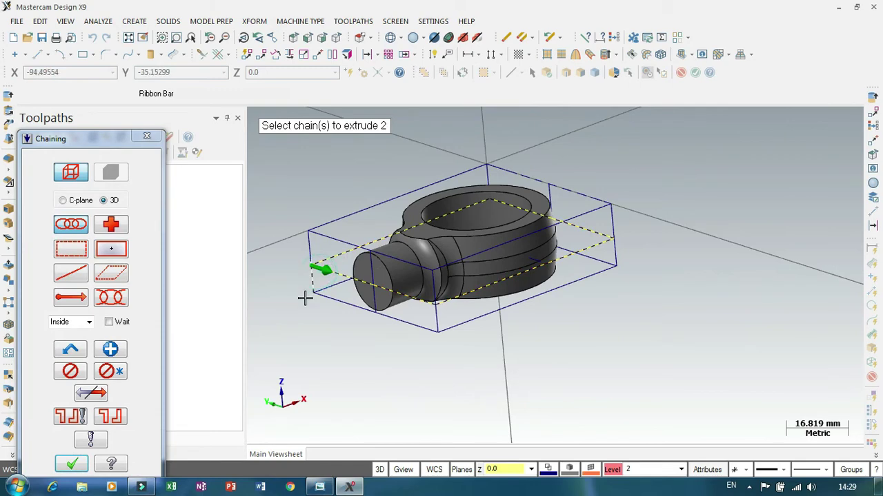
click(73, 465)
drag(307, 217, 316, 297)
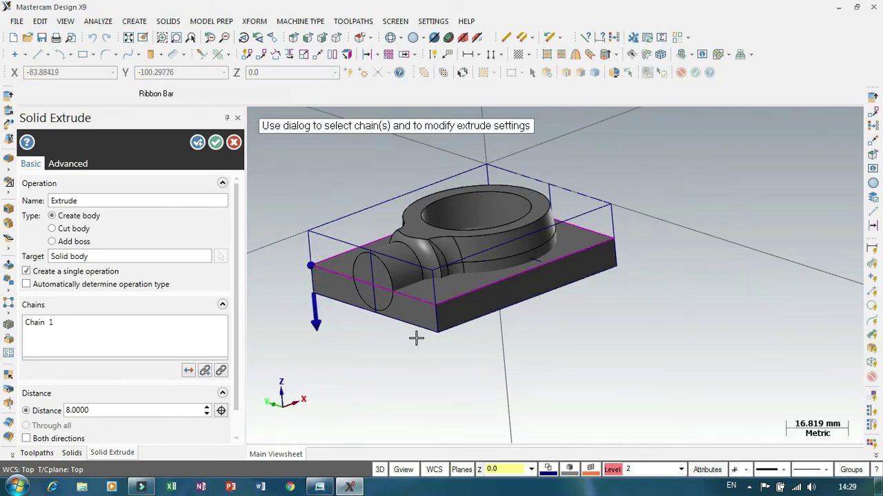
click(215, 142)
- Copy both the ball-joint solid and the extruded block to level 3
scroll(563, 292, down, 3)
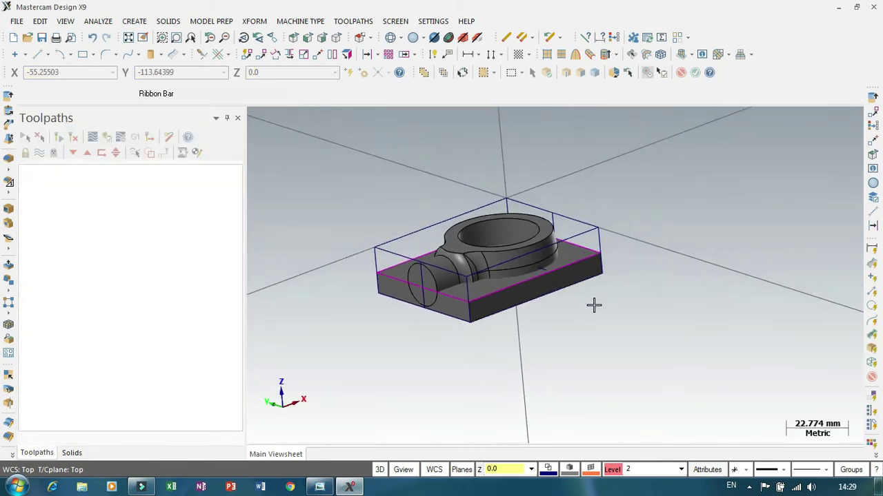
mouse_move(646, 291)
middle_down()
mouse_move(616, 256)
mouse_move(611, 278)
mouse_move(670, 283)
mouse_move(662, 286)
middle_up()
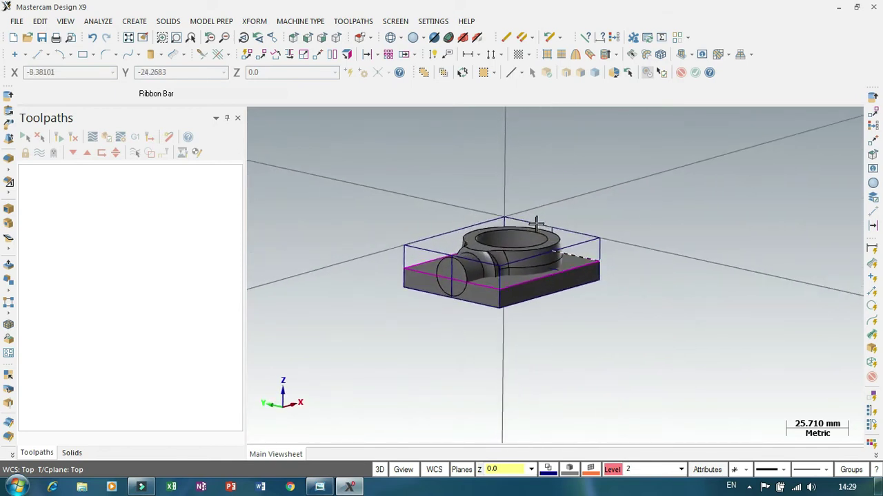
scroll(538, 224, up, 2)
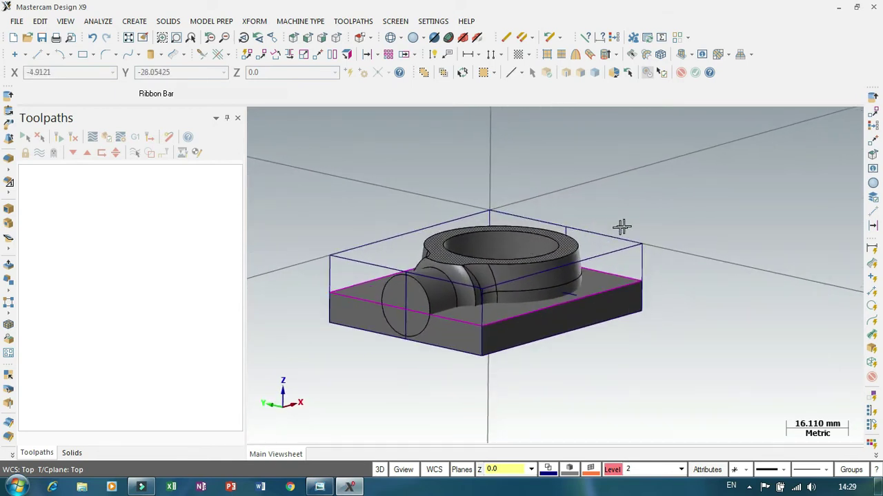
middle_drag(664, 221, 679, 249)
scroll(679, 250, up, 1)
scroll(660, 231, up, 1)
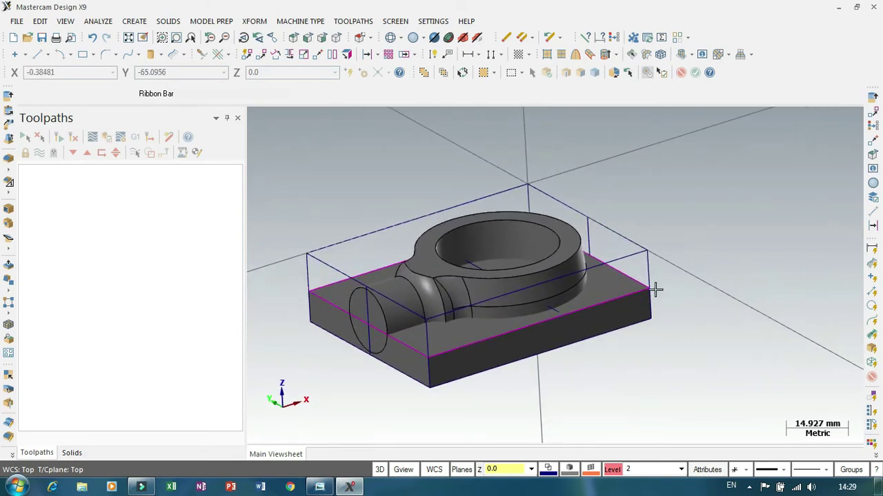
click(557, 293)
click(590, 321)
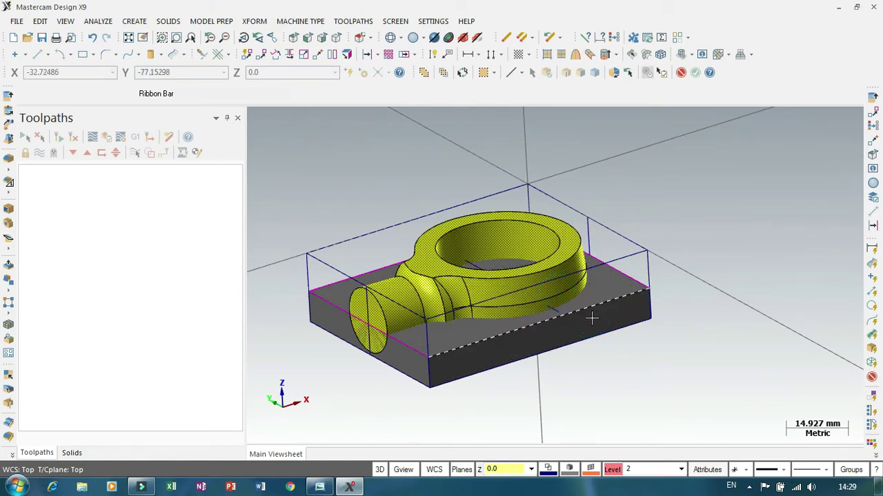
click(572, 325)
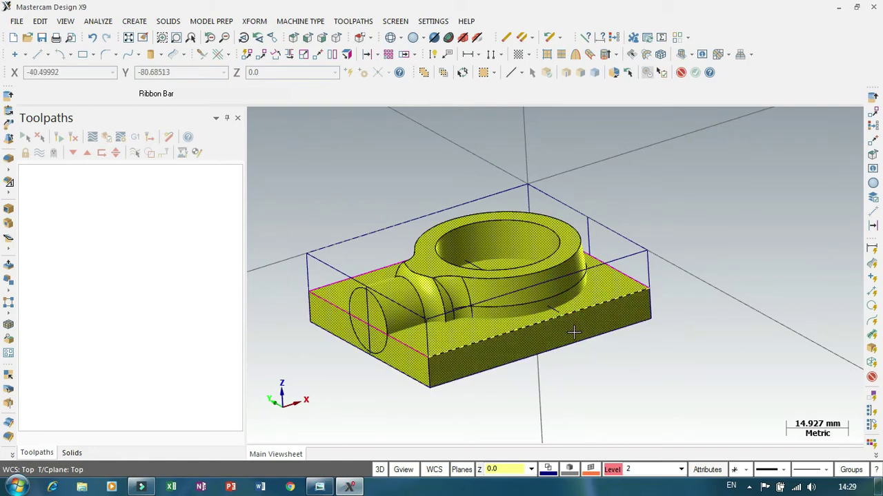
right_click(612, 470)
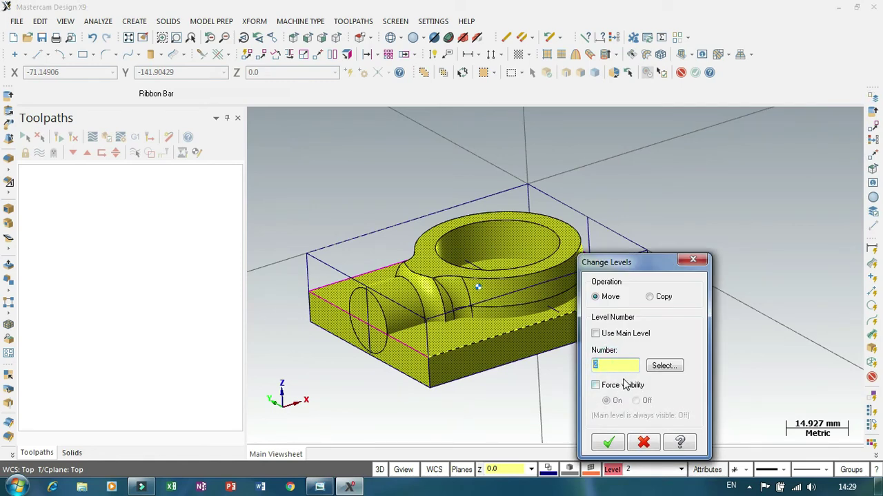
click(649, 297)
click(610, 443)
- Make level 3 the main level and hide level 2
click(612, 470)
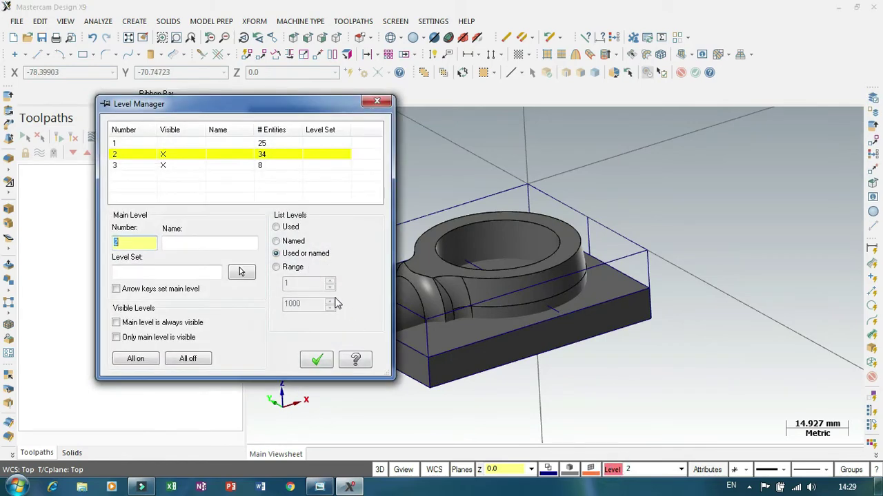
click(130, 166)
click(162, 153)
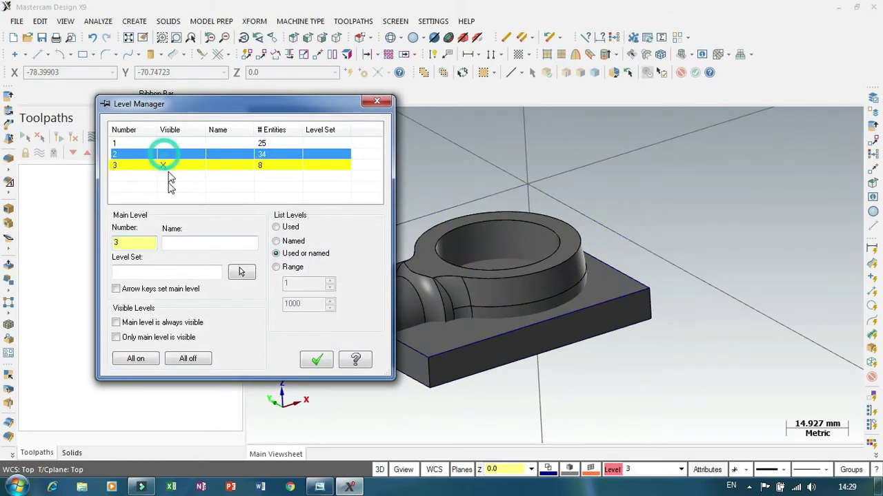
click(120, 168)
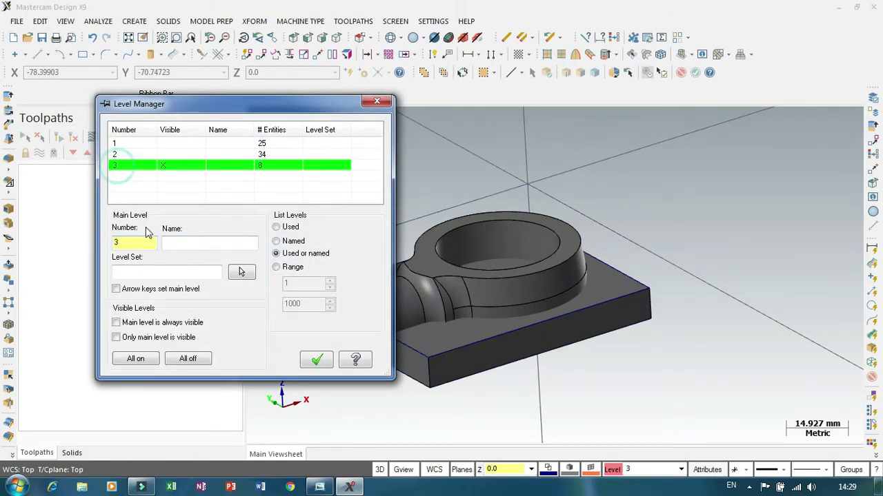
click(315, 361)
- Join the ball-joint solid and the block into one body with a Boolean Add
scroll(569, 362, up, 1)
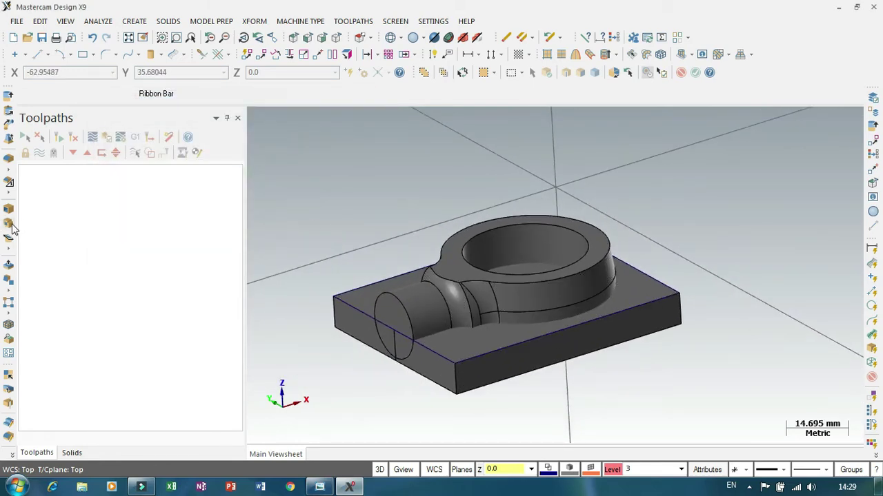
click(11, 227)
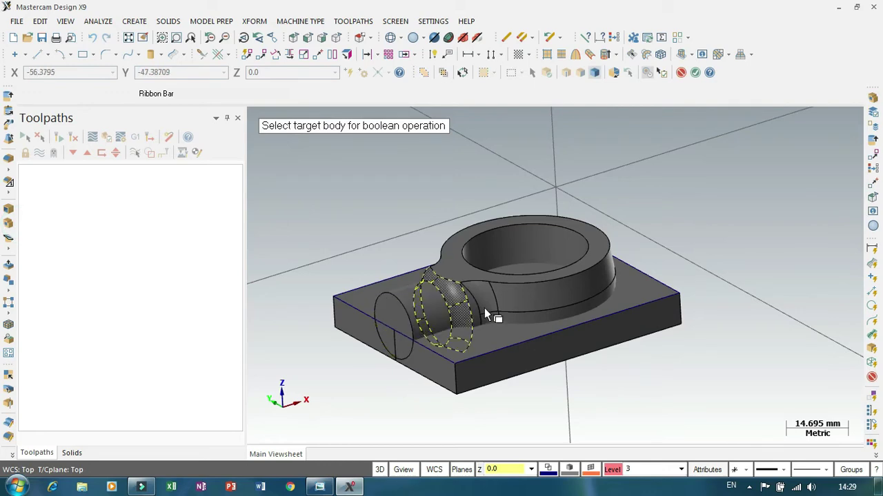
click(463, 356)
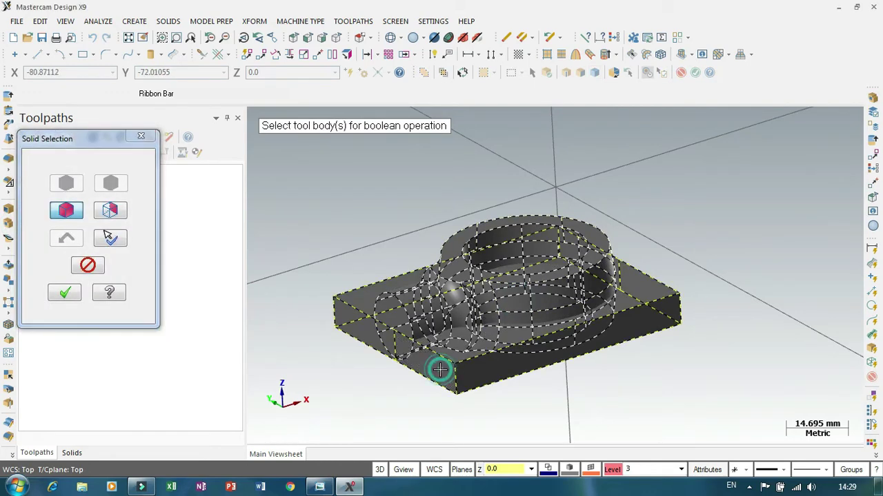
click(64, 294)
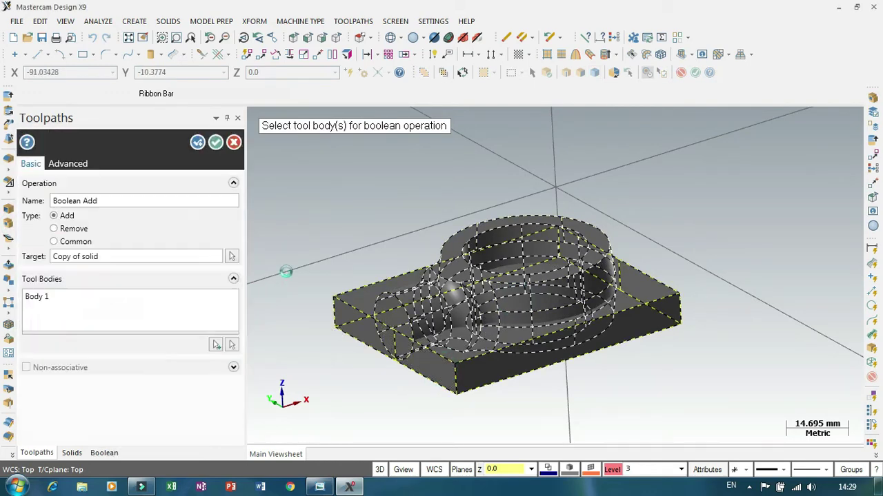
click(212, 143)
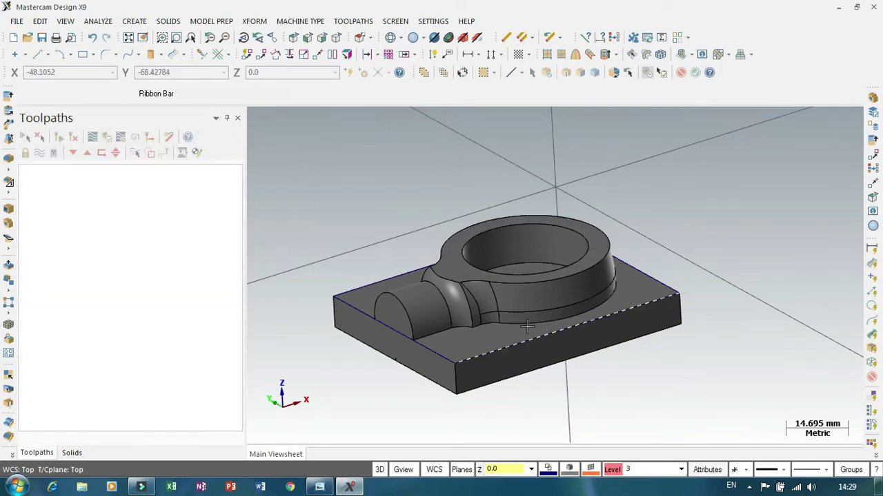
- Examine the joined solid from several angles, including the seam where the half-round shaft end meets the block
scroll(587, 338, up, 4)
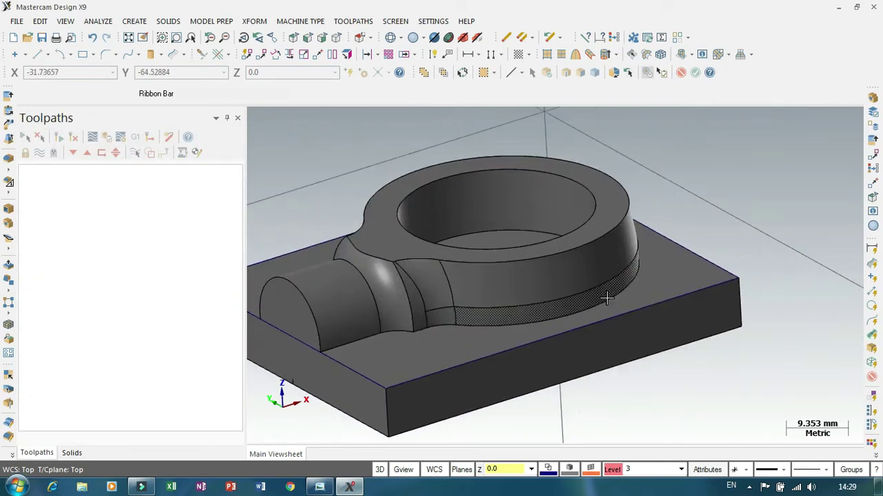
scroll(606, 284, down, 4)
mouse_move(398, 351)
middle_down()
mouse_move(508, 336)
mouse_move(483, 331)
middle_up()
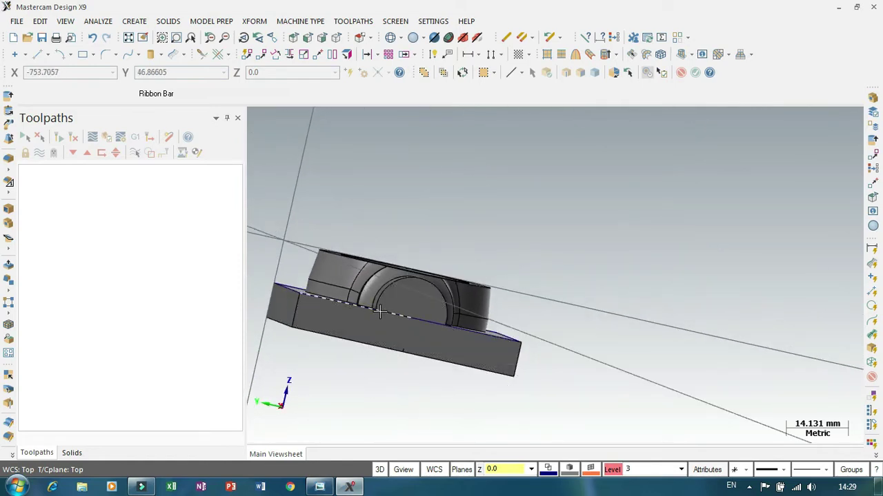
scroll(383, 311, up, 6)
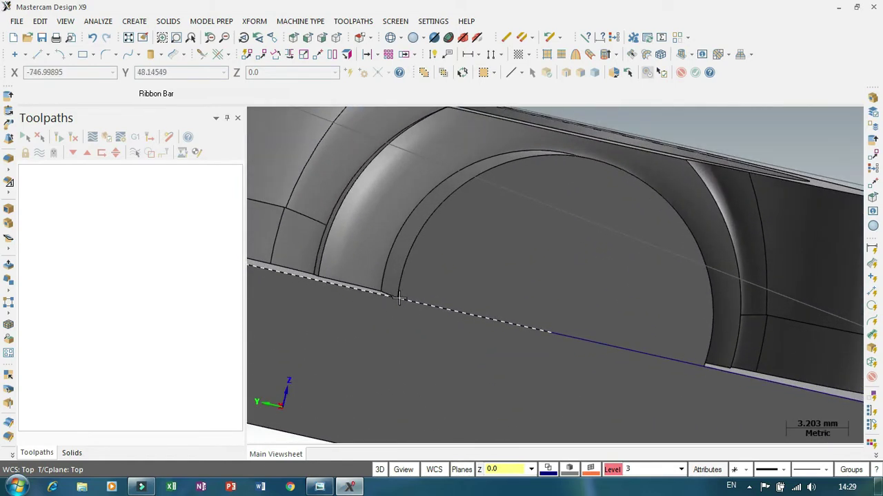
scroll(441, 310, down, 6)
middle_drag(690, 289, 642, 201)
right_click(642, 202)
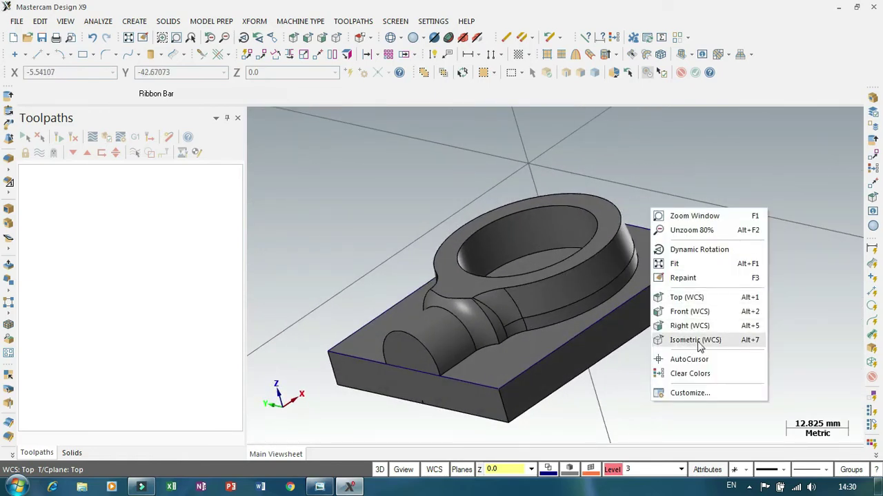
click(690, 339)
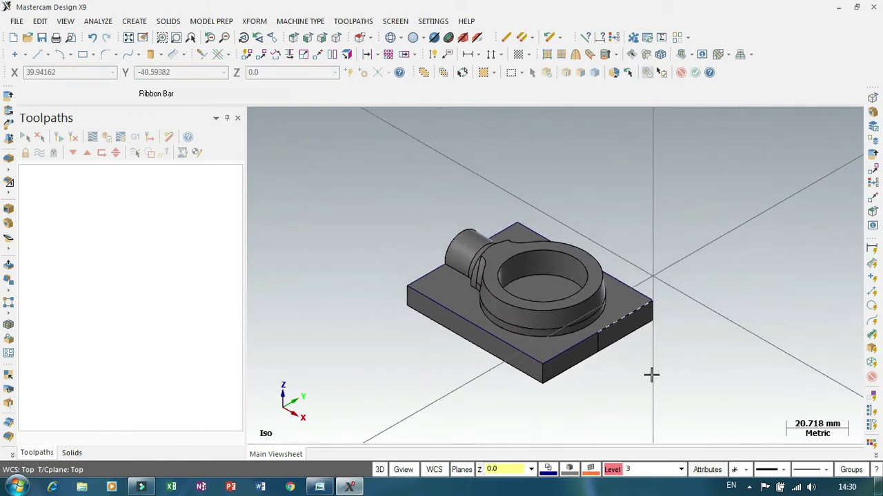
scroll(653, 375, up, 2)
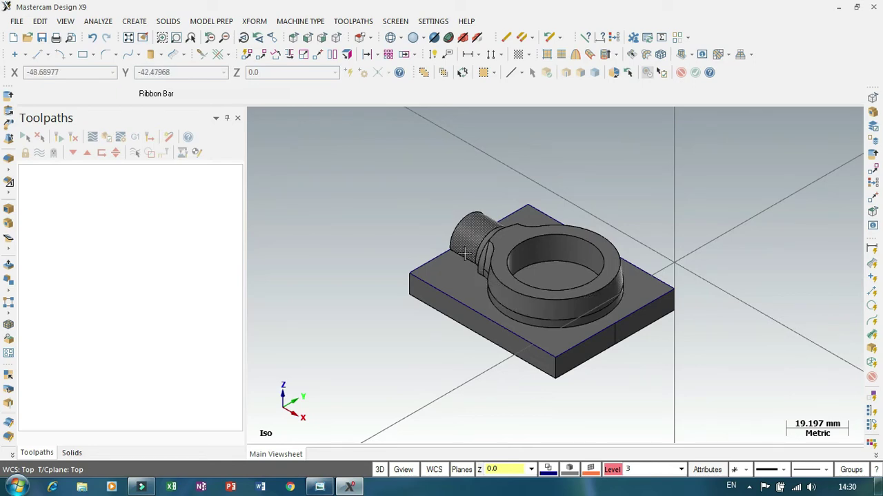
mouse_move(479, 371)
middle_down()
mouse_move(510, 347)
mouse_move(581, 363)
mouse_move(676, 367)
mouse_move(683, 390)
mouse_move(591, 374)
mouse_move(591, 362)
mouse_move(604, 356)
mouse_move(612, 371)
mouse_move(595, 374)
mouse_move(565, 321)
middle_up()
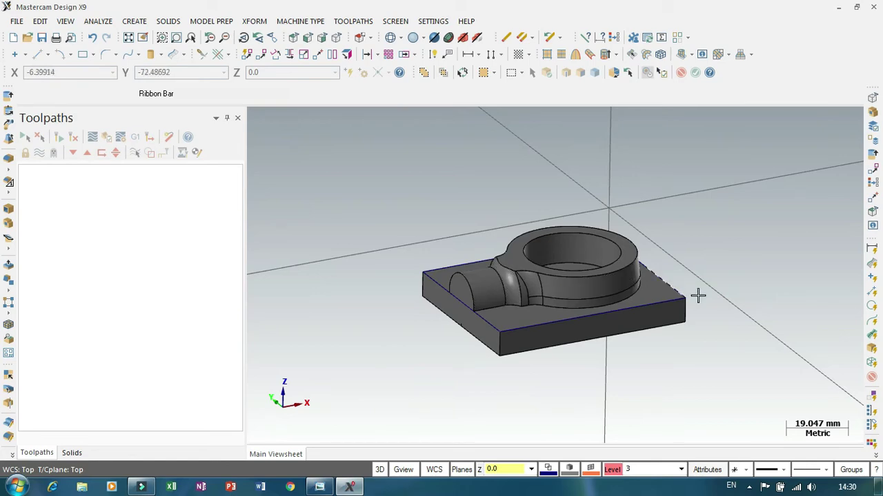
scroll(666, 283, up, 1)
scroll(766, 290, down, 1)
middle_drag(728, 364, 725, 300)
scroll(729, 290, up, 1)
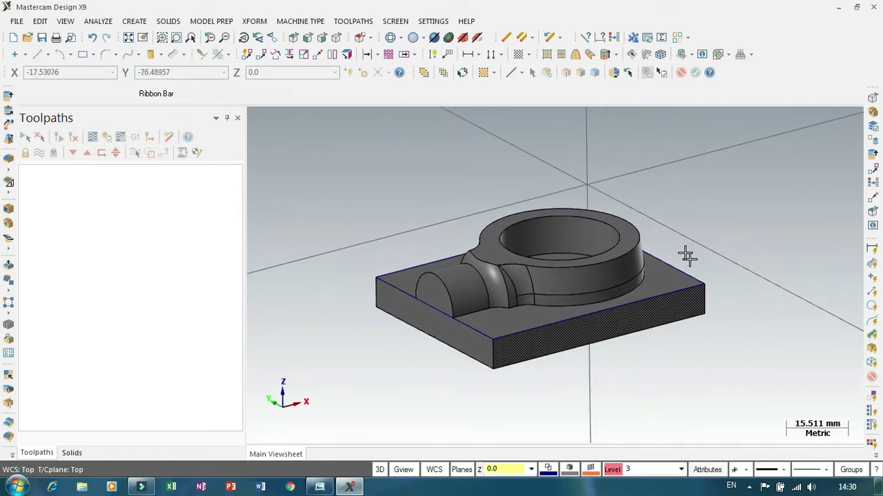
scroll(666, 250, down, 1)
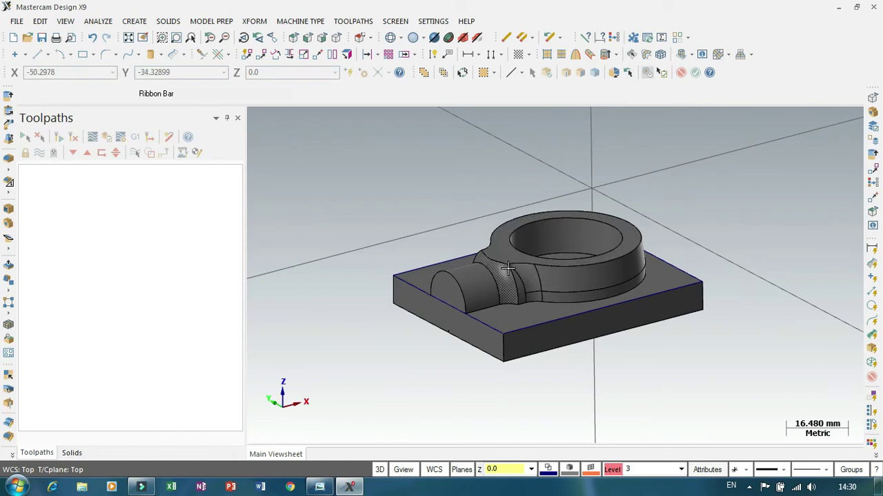
- Add a machine group with the default Mill machine
click(301, 21)
mouse_move(299, 34)
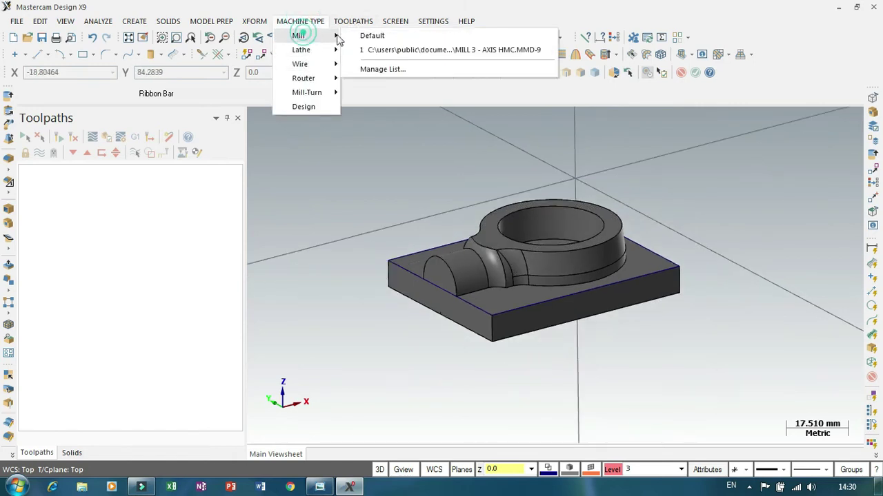
click(363, 36)
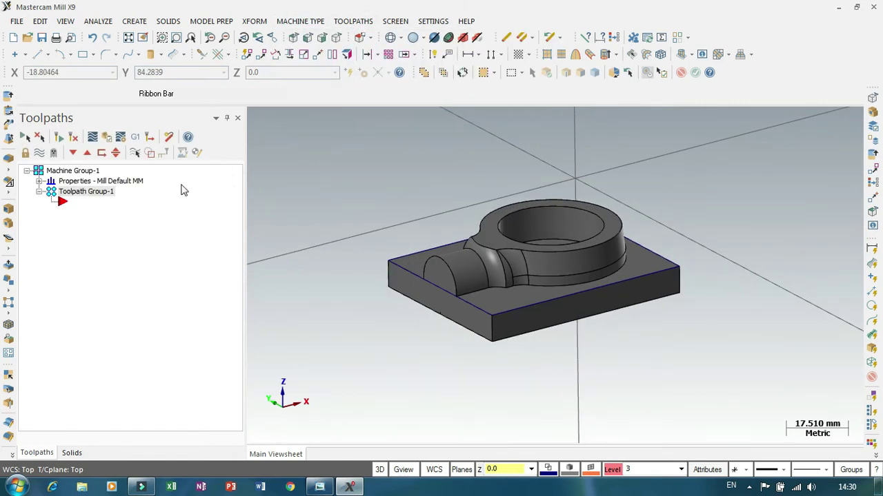
double_click(75, 171)
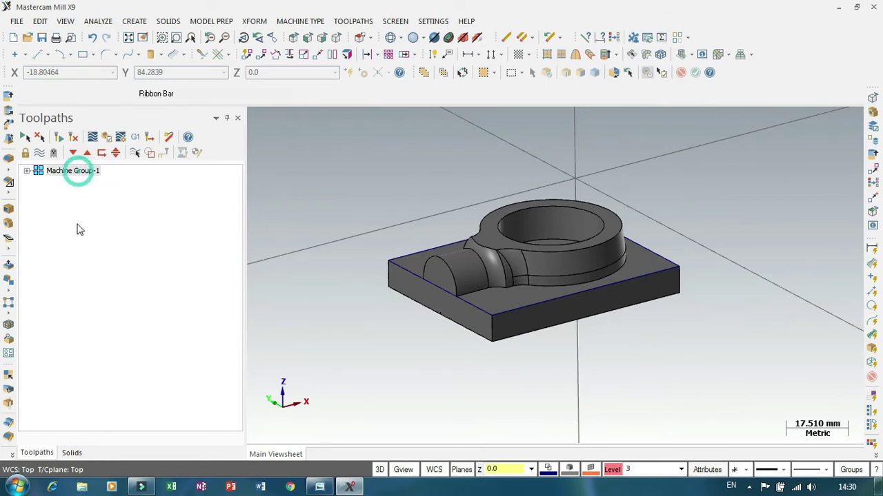
double_click(75, 172)
- Define a rectangular stock of 64 x 52 x 18 mm from all solids in the machine group's stock setup
click(81, 183)
click(87, 212)
click(200, 406)
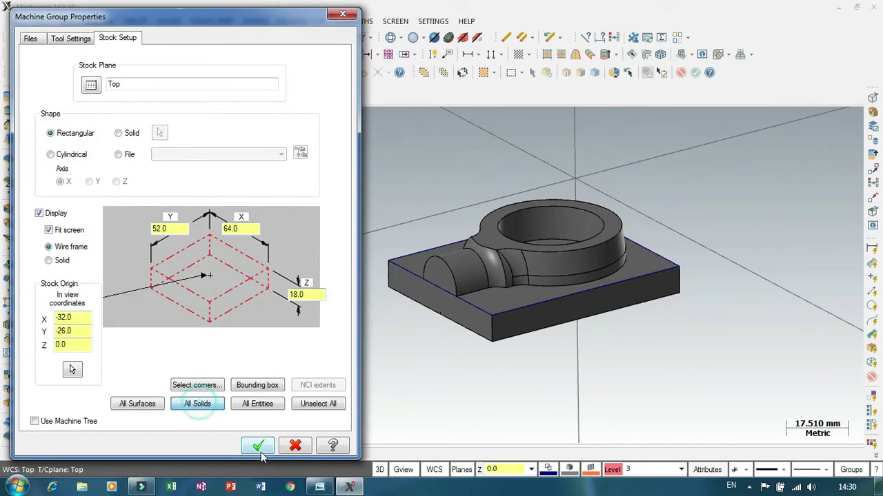
click(258, 447)
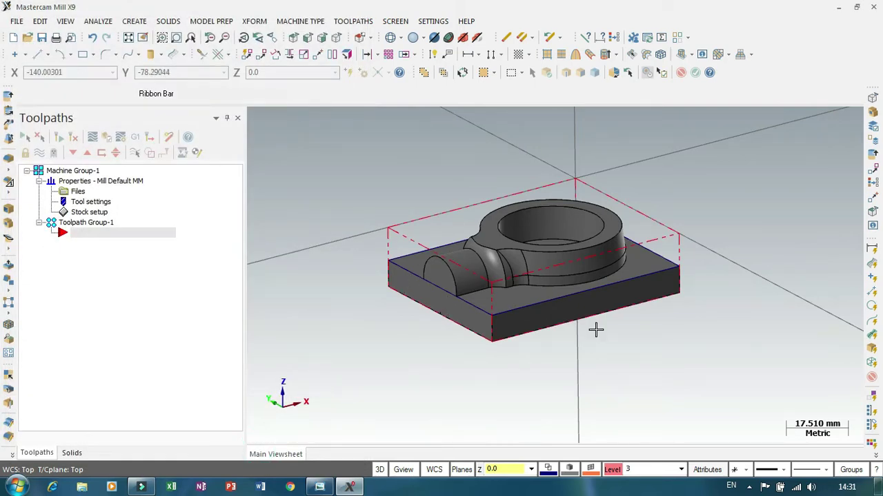
right_click(100, 238)
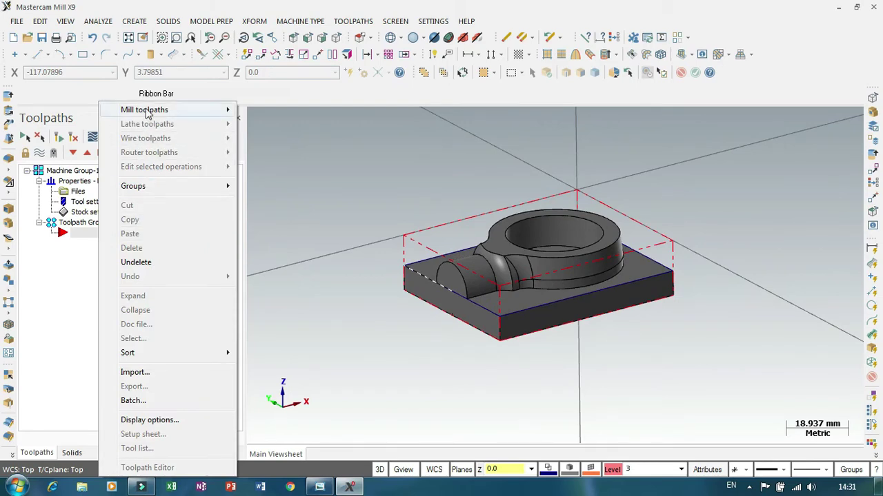
mouse_move(146, 112)
mouse_move(310, 215)
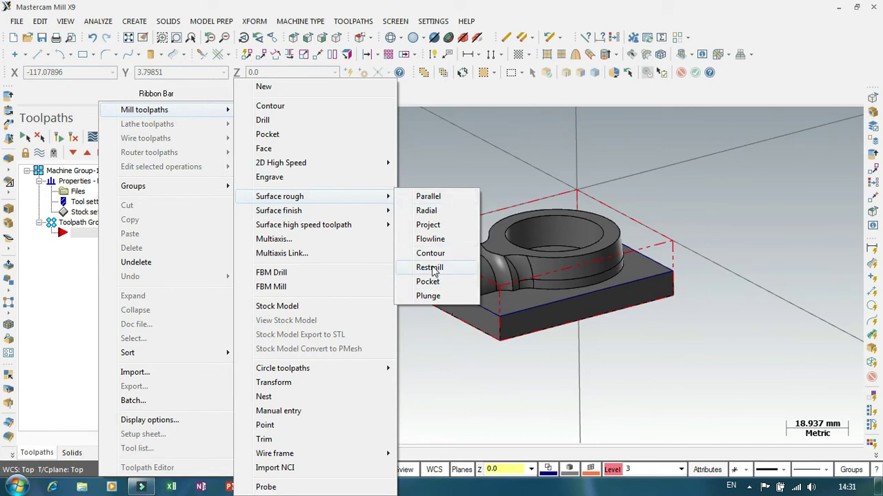
click(430, 268)
click(89, 206)
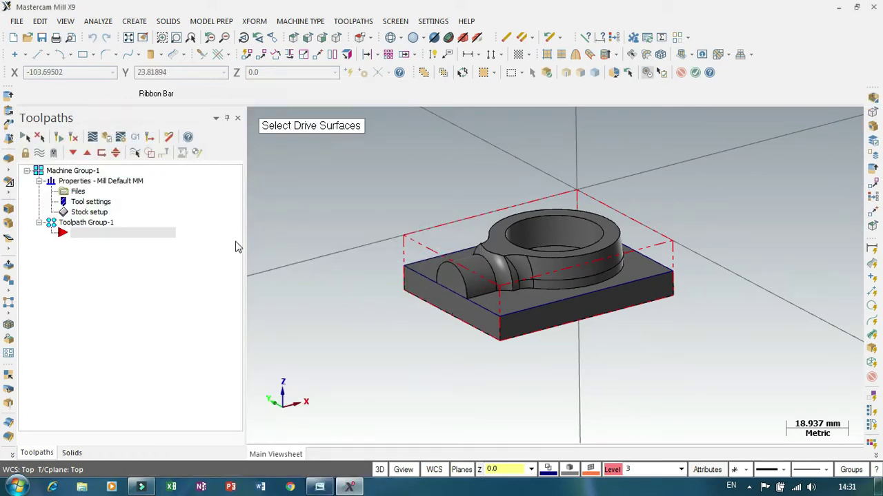
key(Return)
key(Escape)
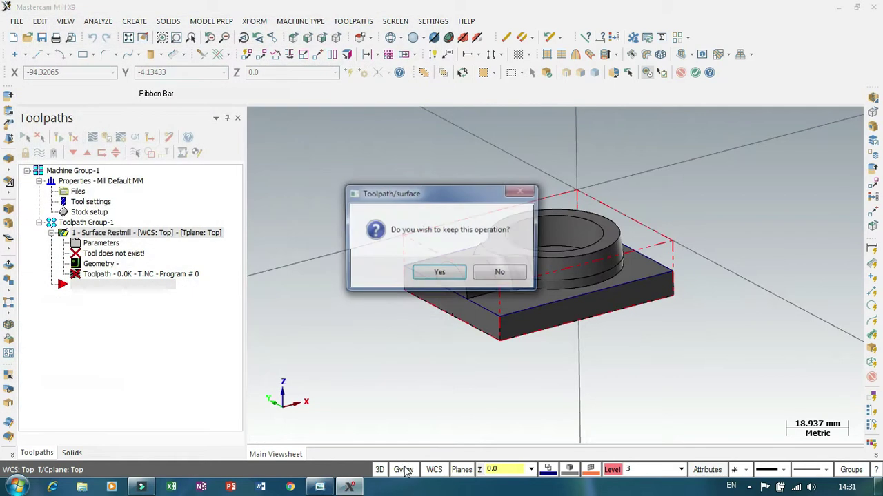
click(496, 276)
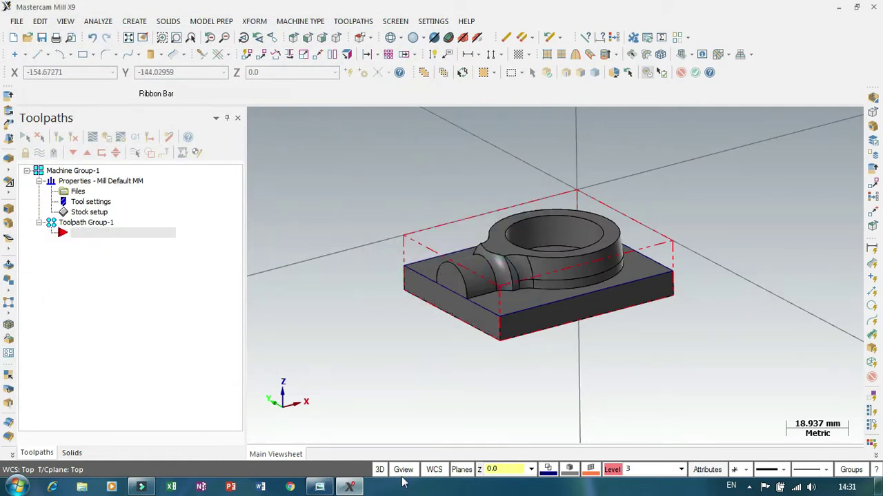
- Set the work coordinate system to Top and view the part from the top
click(403, 469)
click(422, 175)
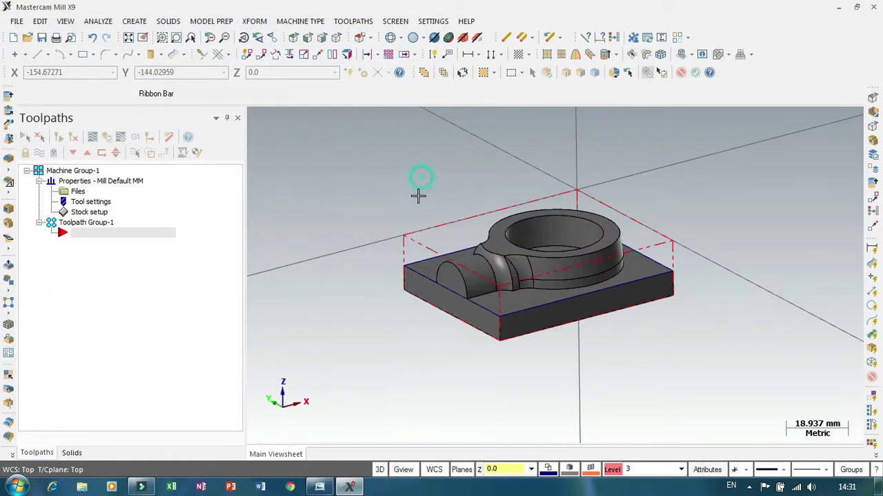
click(433, 470)
click(455, 160)
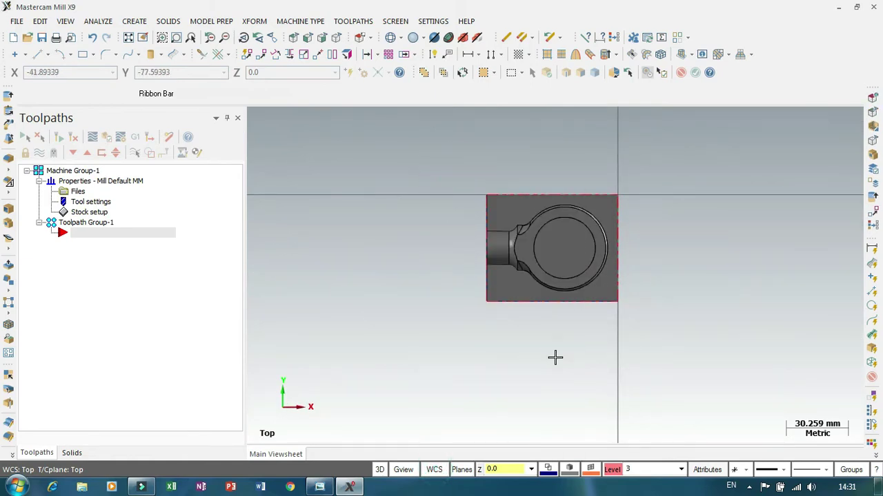
- Start a surface rough Restmill toolpath and select the entire joined solid as the drive surfaces
mouse_move(677, 285)
middle_down()
mouse_move(721, 247)
mouse_move(727, 291)
mouse_move(635, 242)
middle_up()
middle_drag(428, 226, 422, 262)
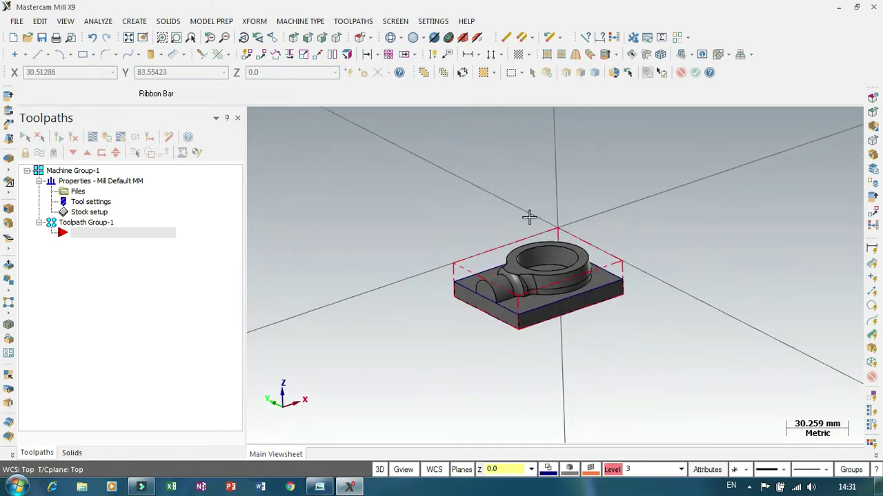
scroll(431, 168, up, 2)
scroll(430, 168, down, 1)
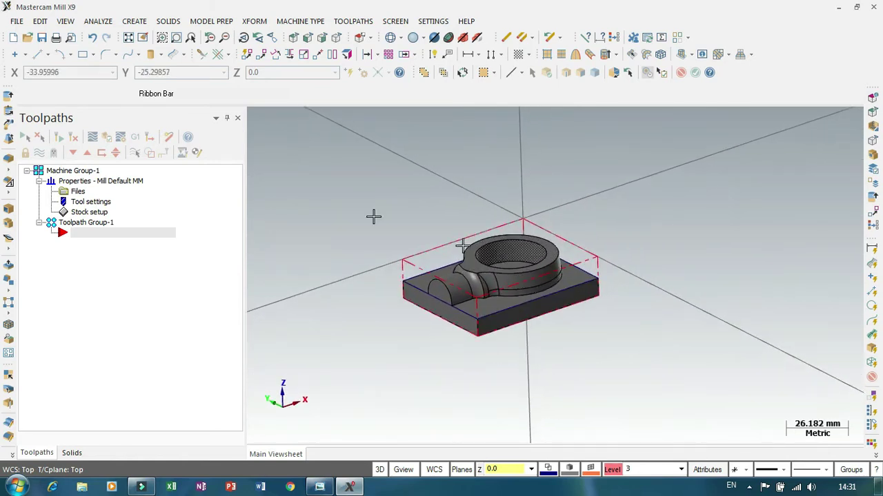
right_click(131, 236)
click(160, 110)
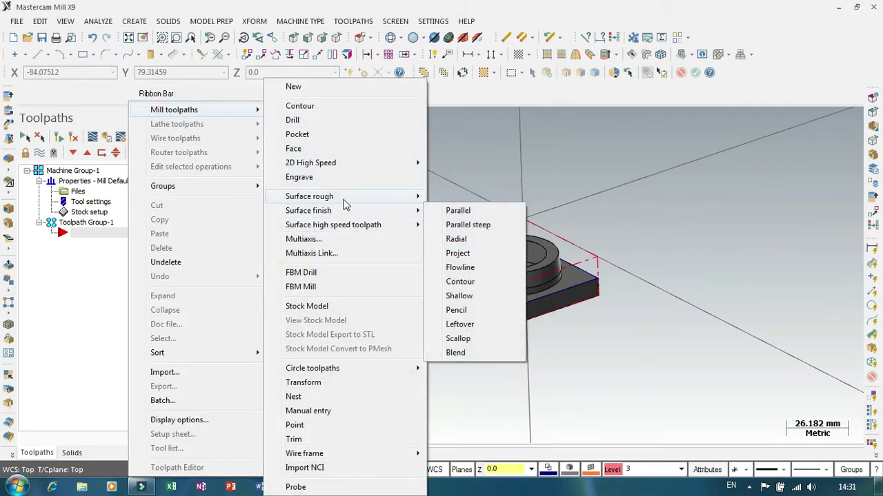
mouse_move(349, 198)
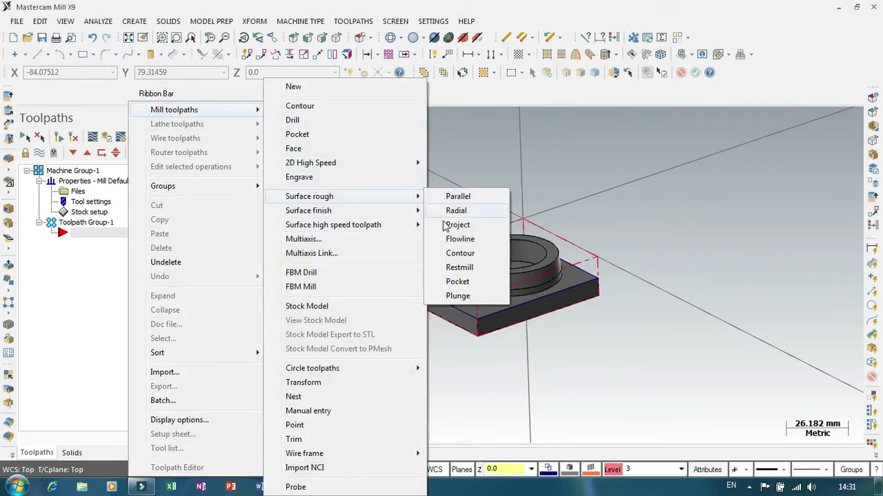
click(458, 267)
click(97, 211)
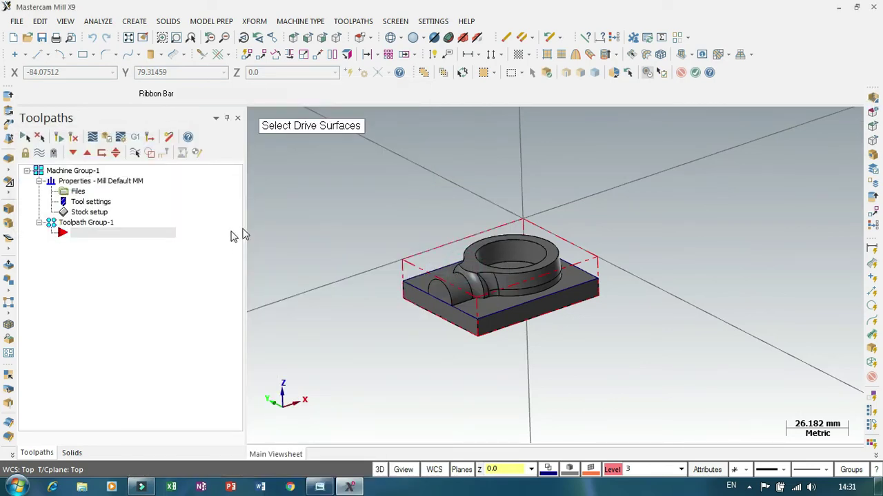
click(511, 255)
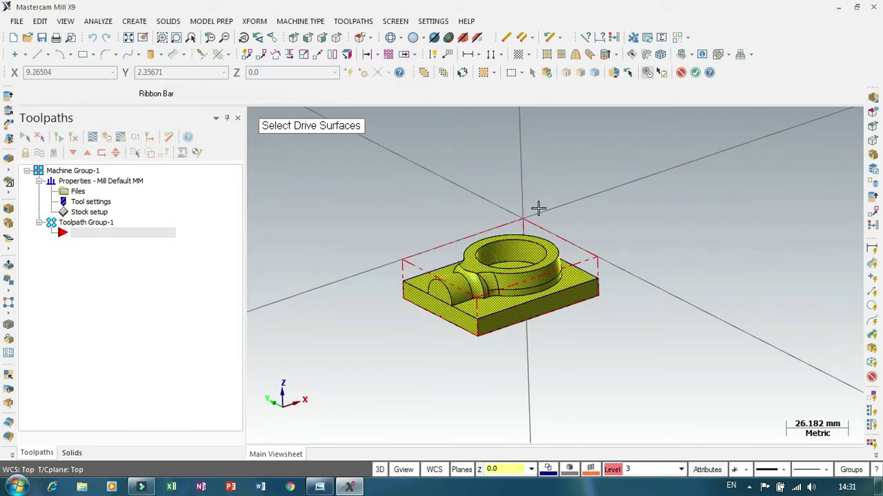
key(Return)
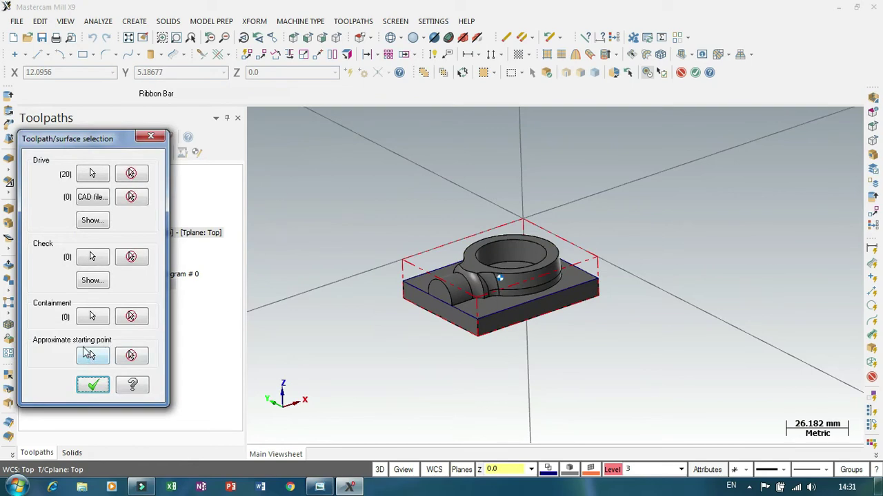
- Chain the block's upper rectangular outline as tool containment and set the approximate starting point at the stock's origin corner
click(83, 318)
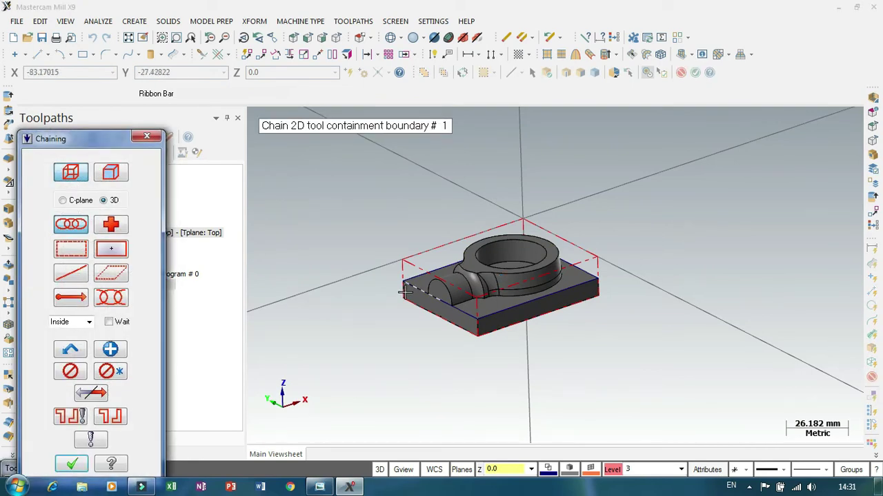
click(405, 292)
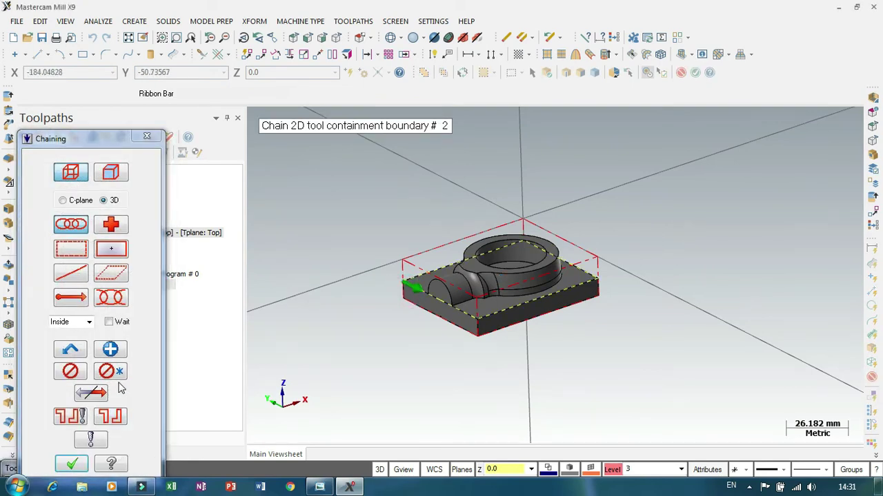
click(73, 464)
click(93, 355)
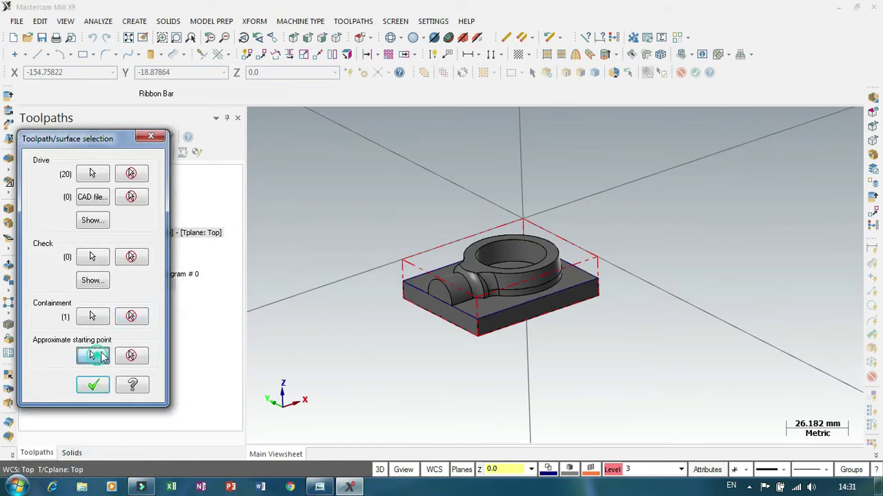
click(525, 218)
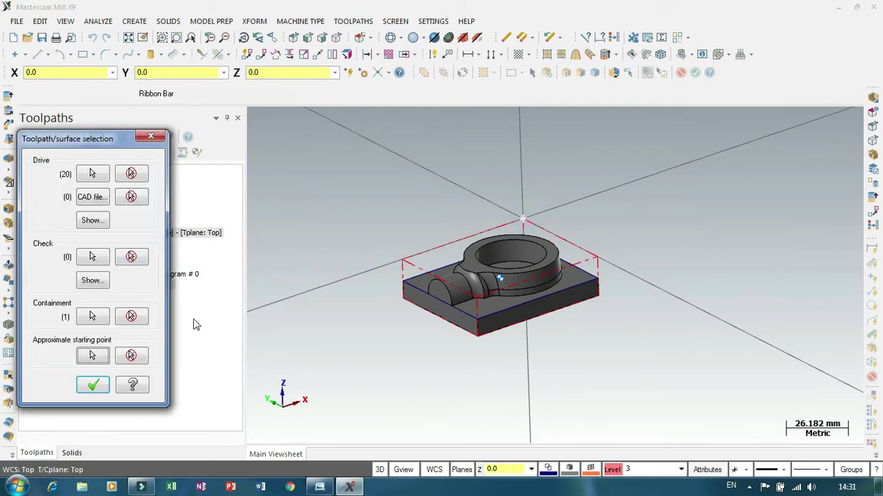
click(100, 388)
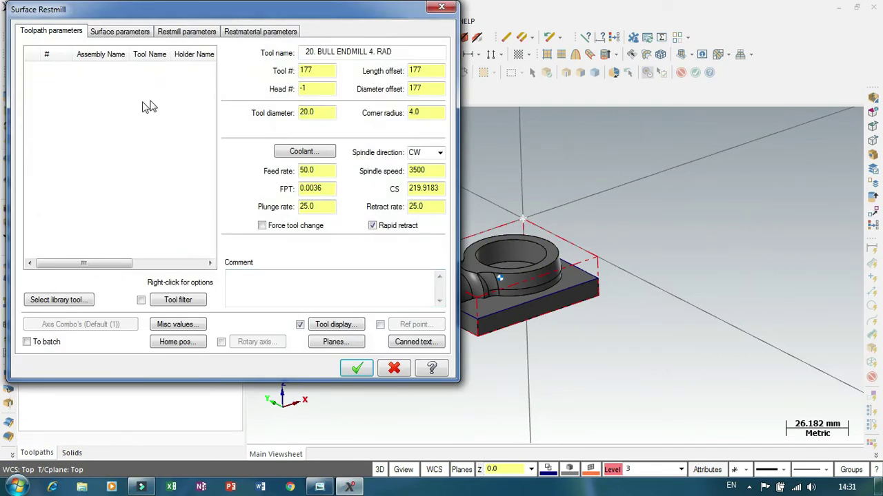
- Choose the 6 mm flat endmill, tool 466, from the Mill_mm tool library for the restmill toolpath
click(69, 304)
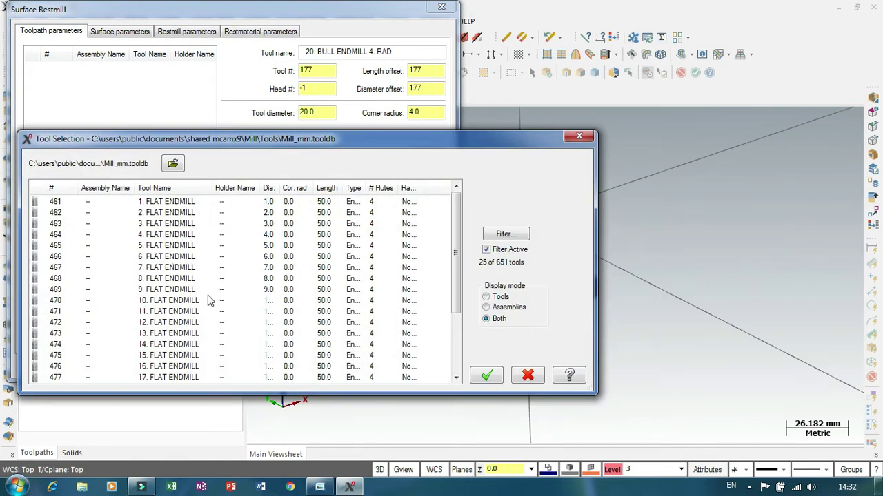
click(169, 267)
click(173, 290)
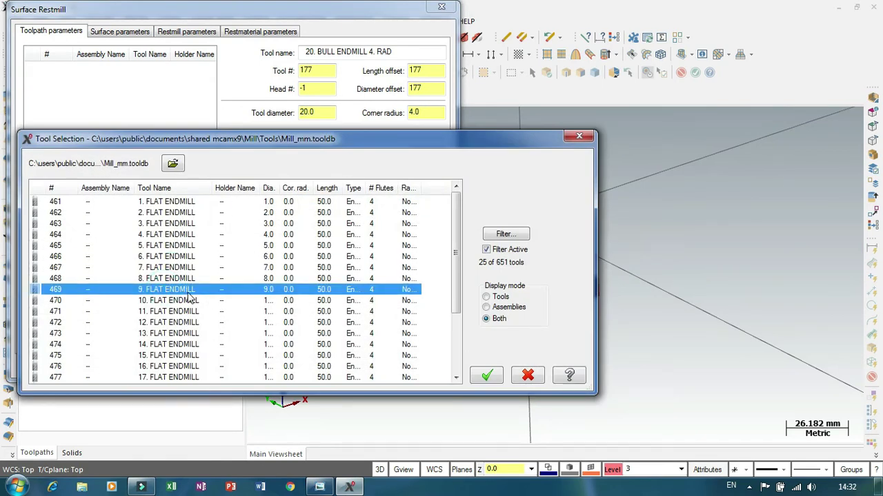
click(176, 302)
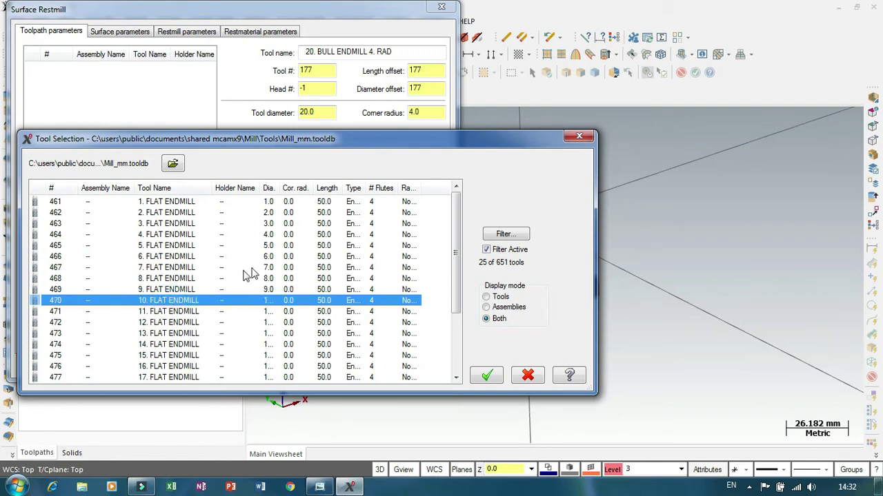
click(172, 235)
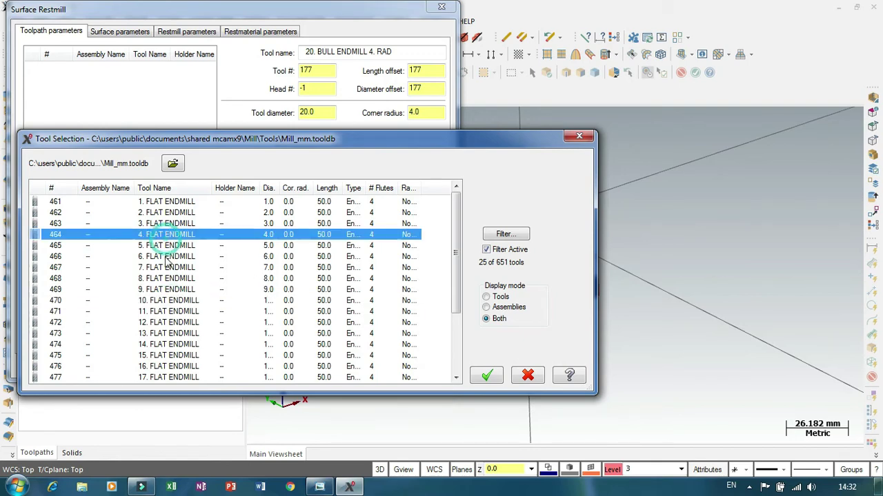
click(172, 256)
click(489, 376)
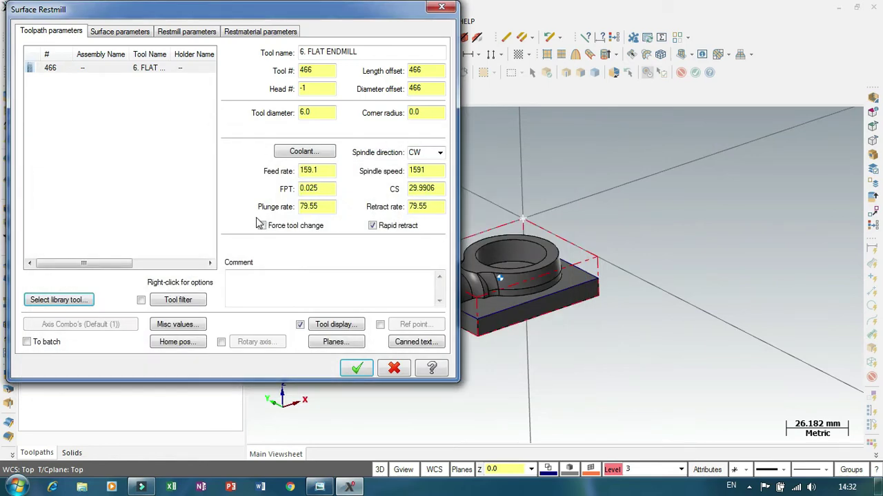
- Check the working coordinate system, tool plane and construction plane assigned to the restmill toolpath
click(329, 342)
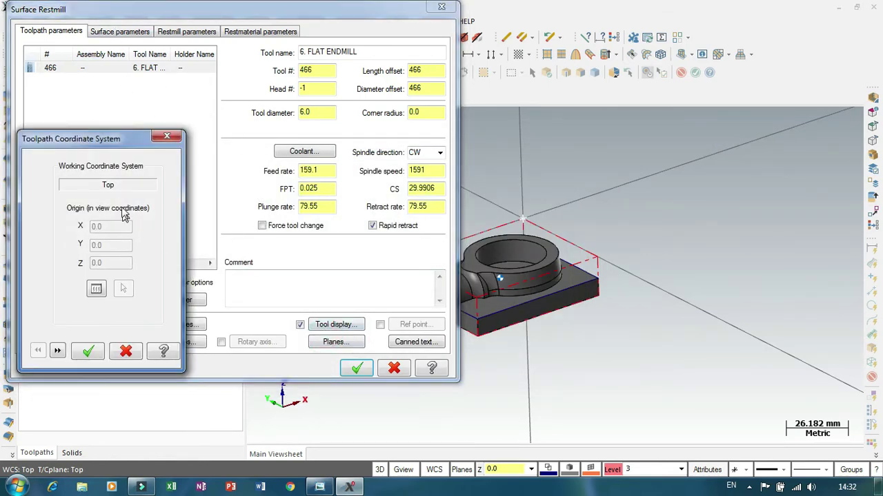
click(57, 351)
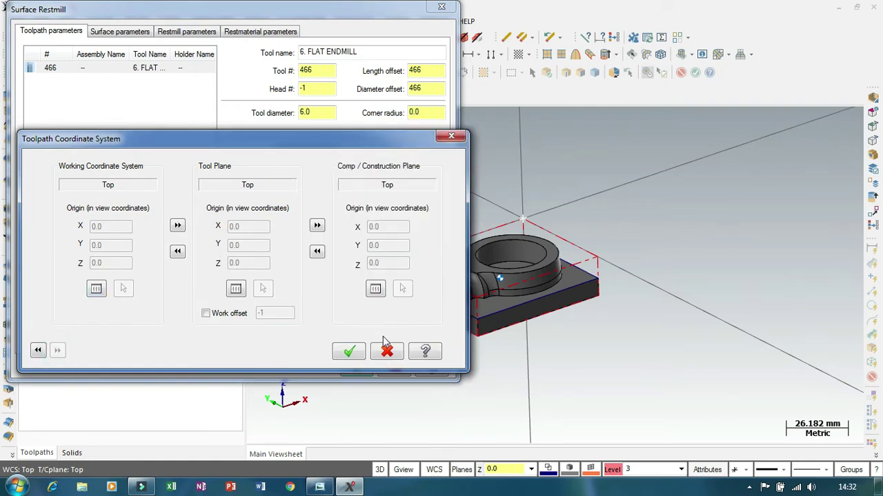
click(350, 353)
- Set the retract to absolute 25, the feed plane to absolute 0, and tool containment compensation to Outside
click(108, 33)
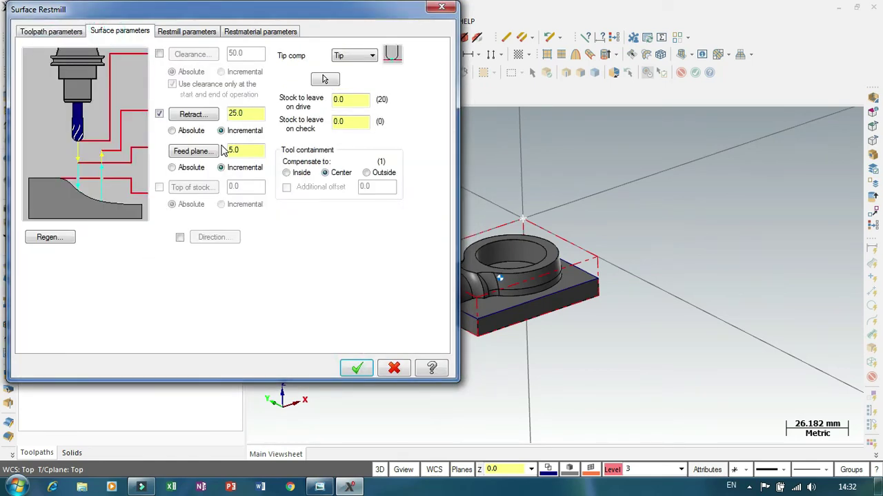
click(171, 168)
click(171, 130)
click(245, 113)
click(249, 149)
text(0)
click(259, 114)
text(20)
click(251, 113)
text(25)
click(389, 177)
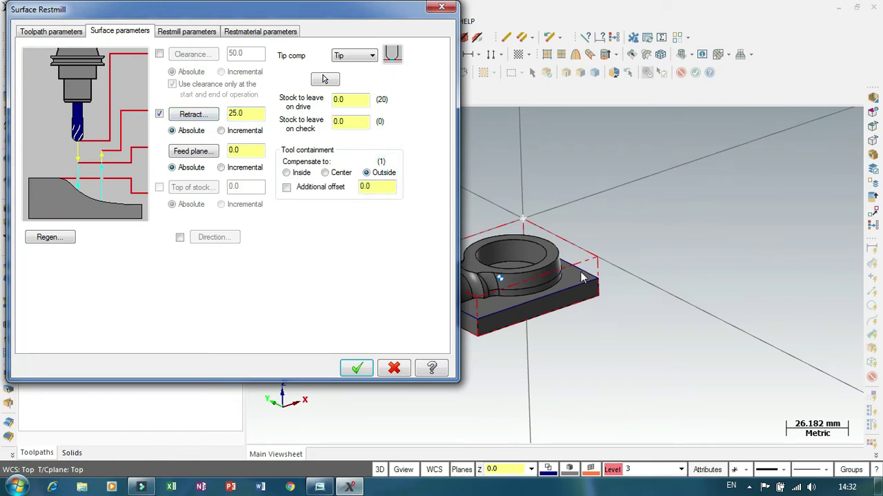
- Set the restmill maximum stepdown to 0.5 mm
click(179, 33)
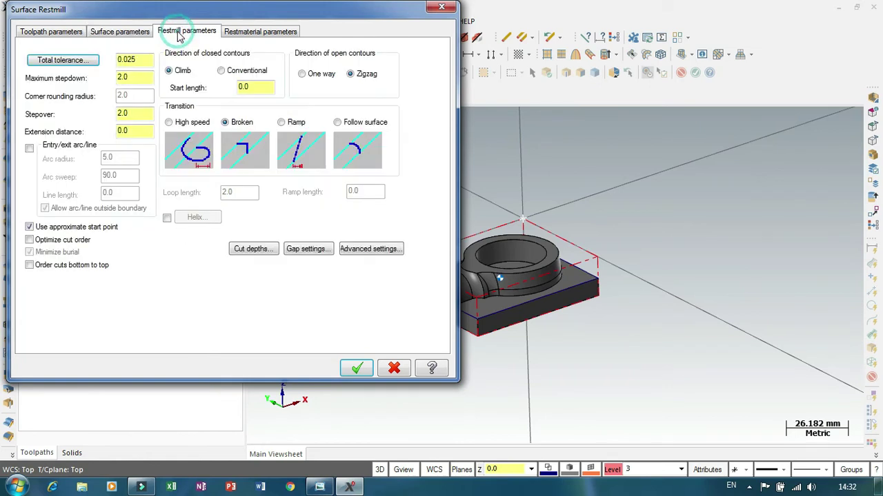
drag(129, 79, 77, 81)
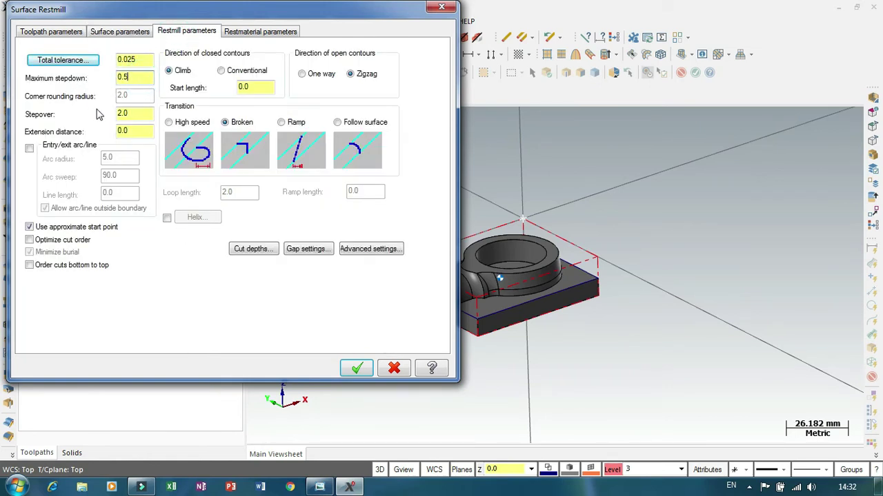
click(135, 113)
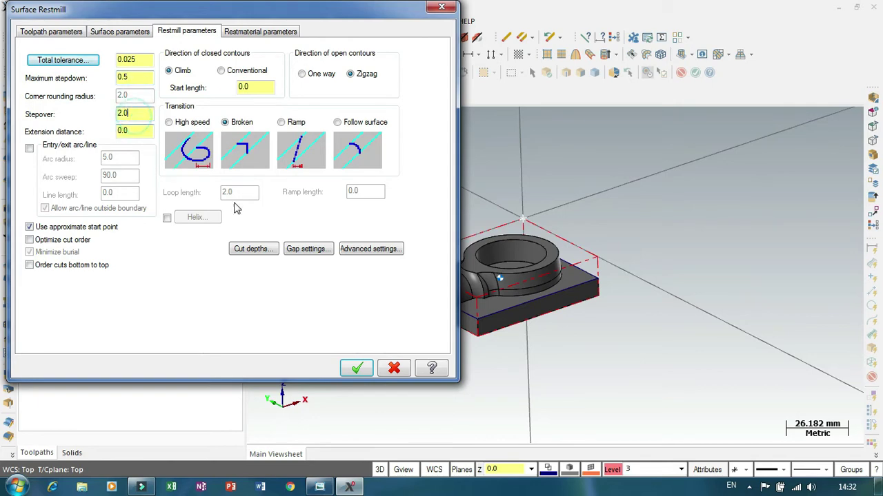
- Switch the cut depths to absolute, picking the minimum on the ring's upper inner edge and the maximum at the block's upper front corner
click(253, 250)
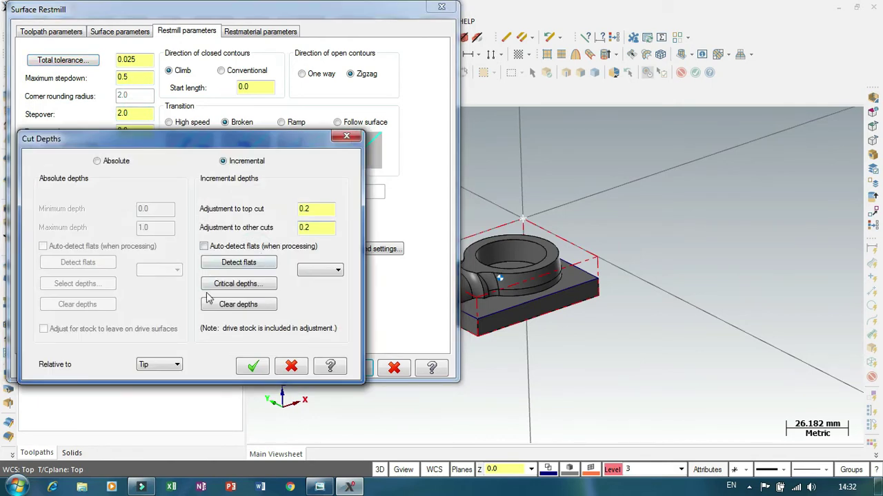
click(97, 160)
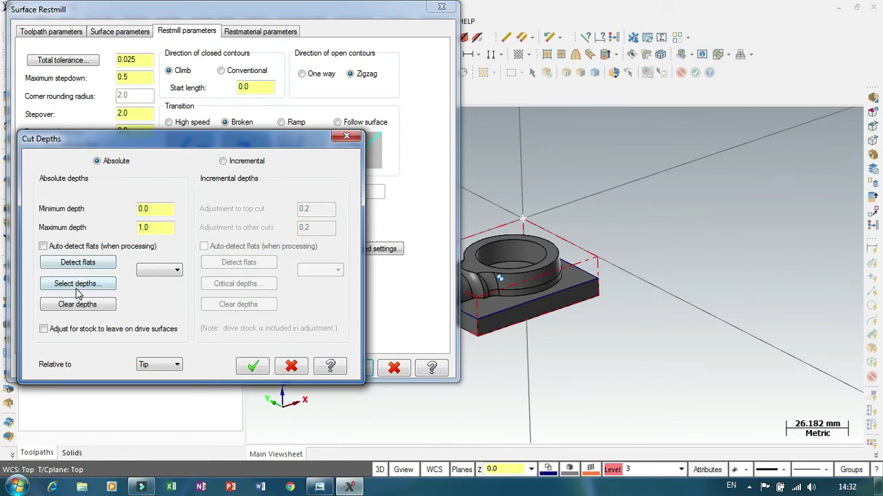
click(77, 285)
click(440, 276)
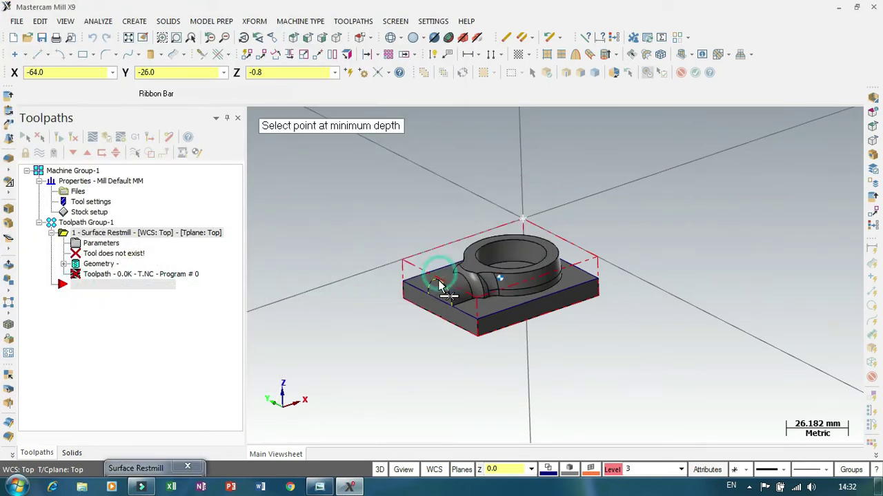
scroll(410, 199, up, 2)
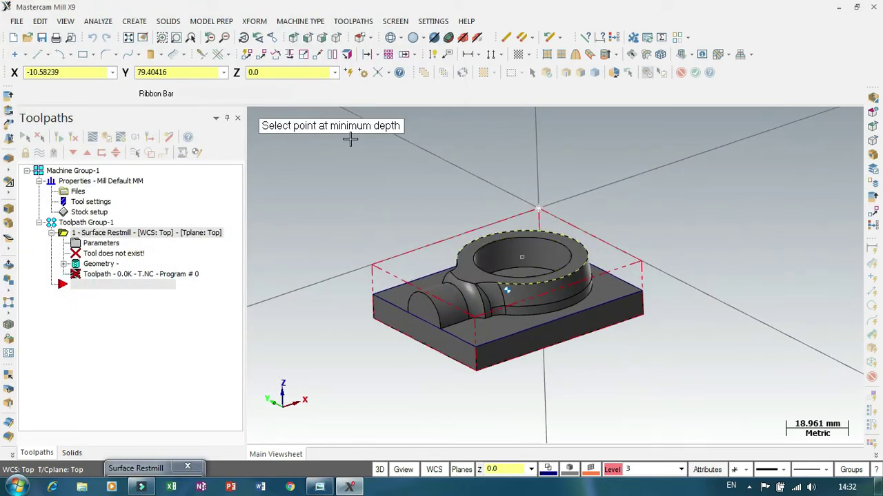
click(482, 271)
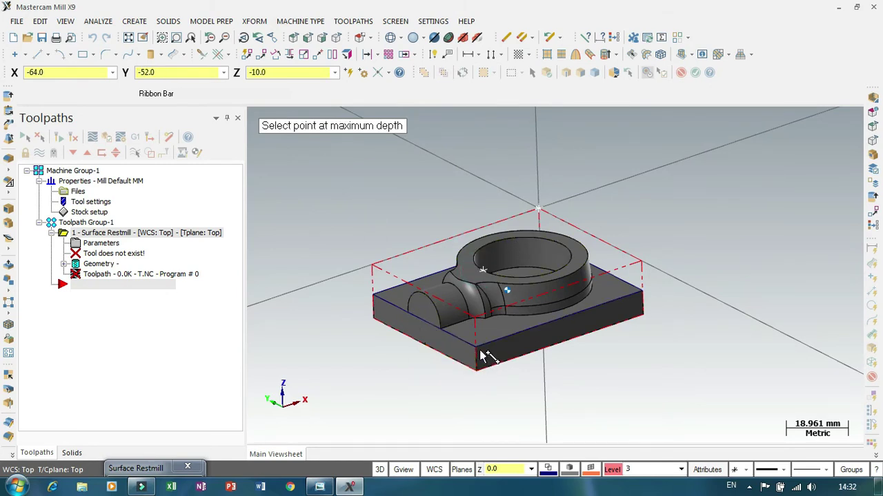
scroll(452, 348, up, 2)
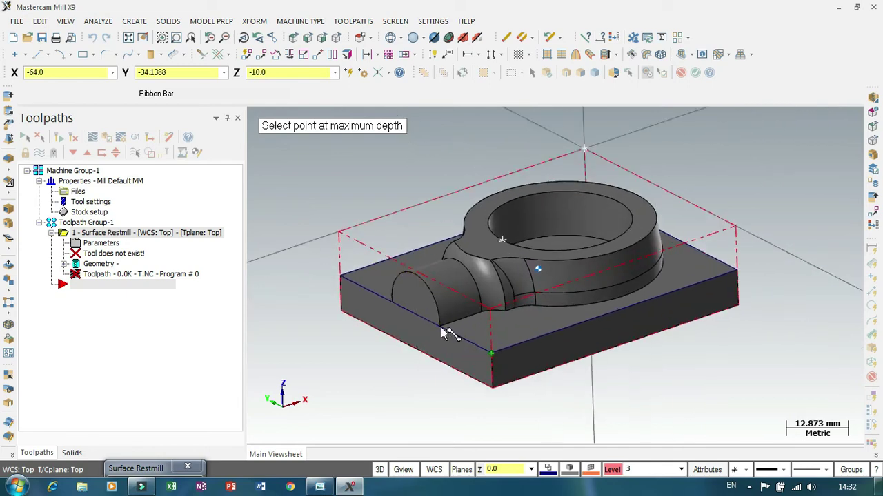
click(491, 357)
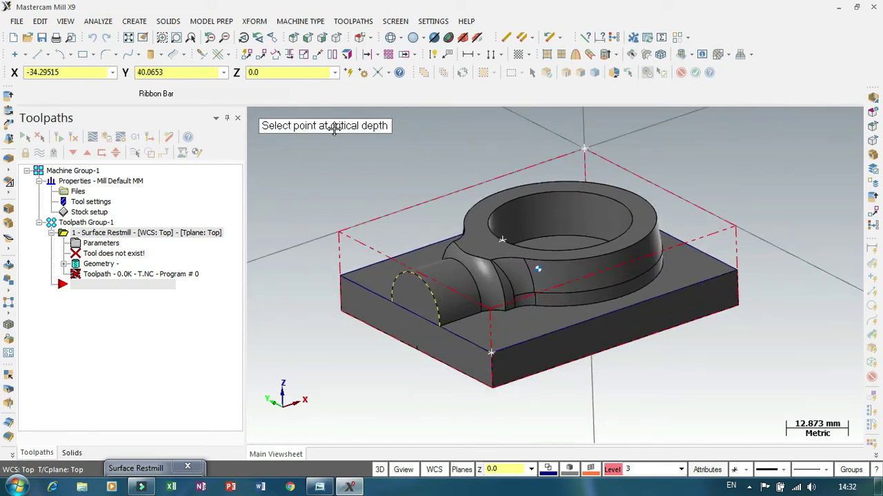
- Pick critical depths at the ring's lower outer edge beside the neck and at the crest of both shaft ends, and accept the cut depths
scroll(426, 208, up, 2)
scroll(528, 269, up, 2)
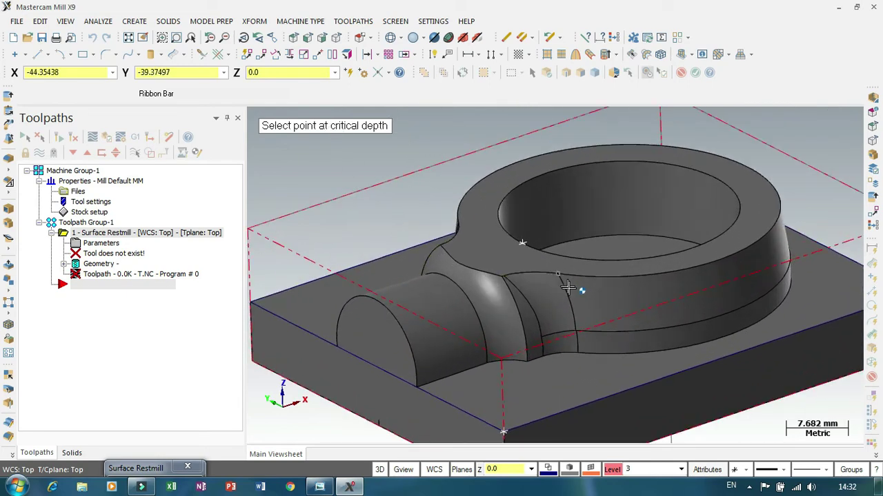
scroll(583, 338, up, 1)
click(579, 334)
scroll(430, 268, up, 1)
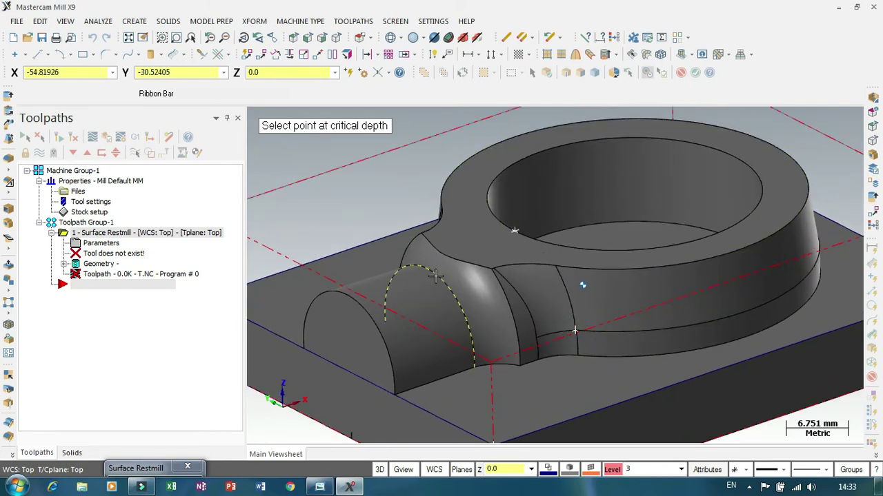
scroll(429, 272, up, 1)
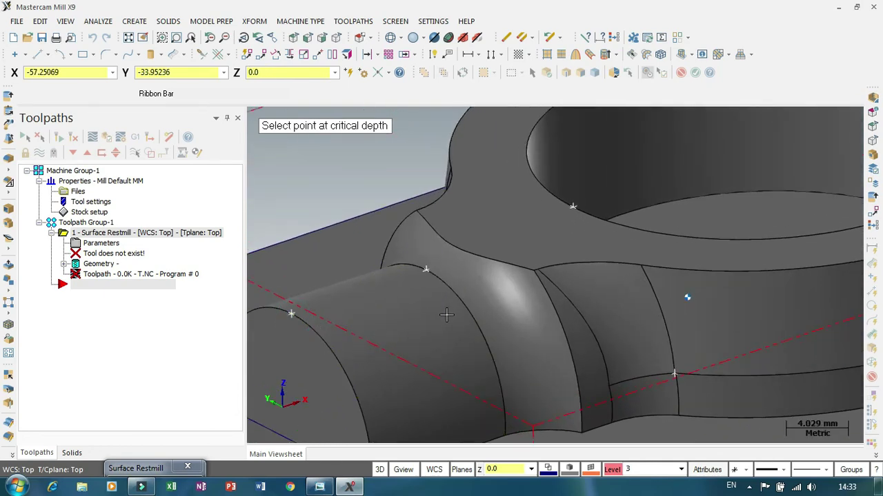
scroll(442, 309, down, 2)
scroll(579, 213, down, 2)
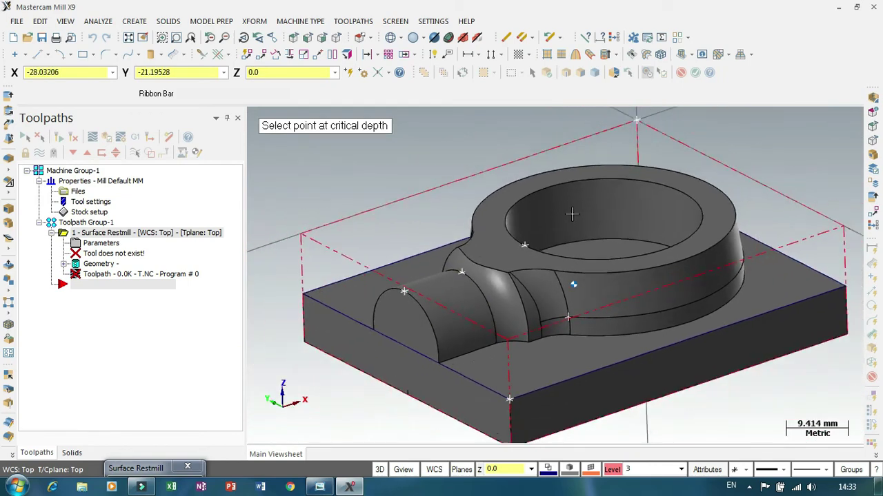
key(Return)
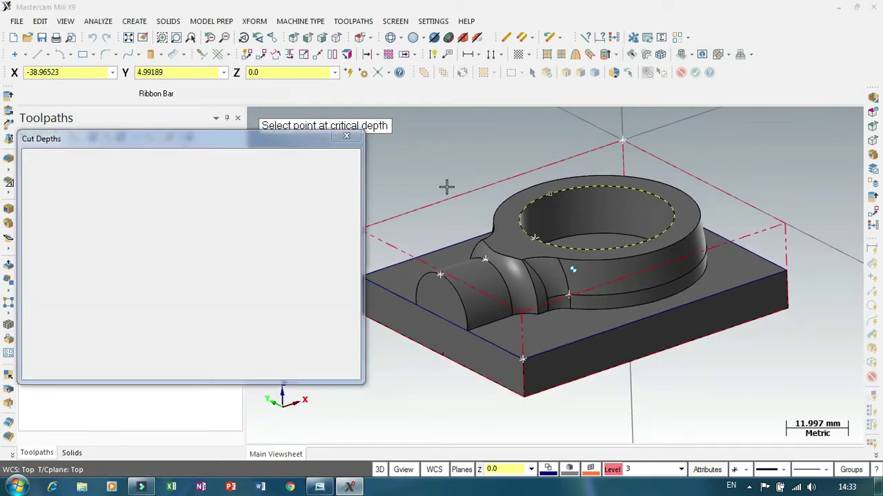
click(253, 366)
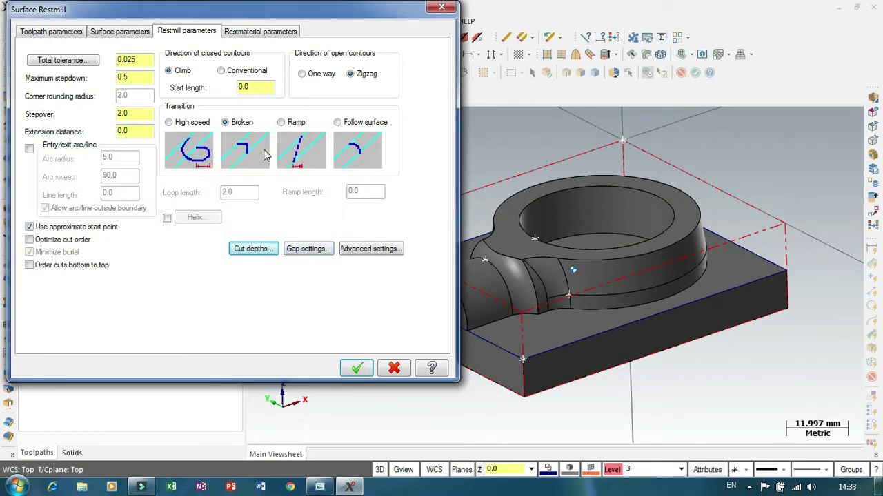
- Enable Optimize cut order for the restmill operation and generate the toolpath
click(61, 240)
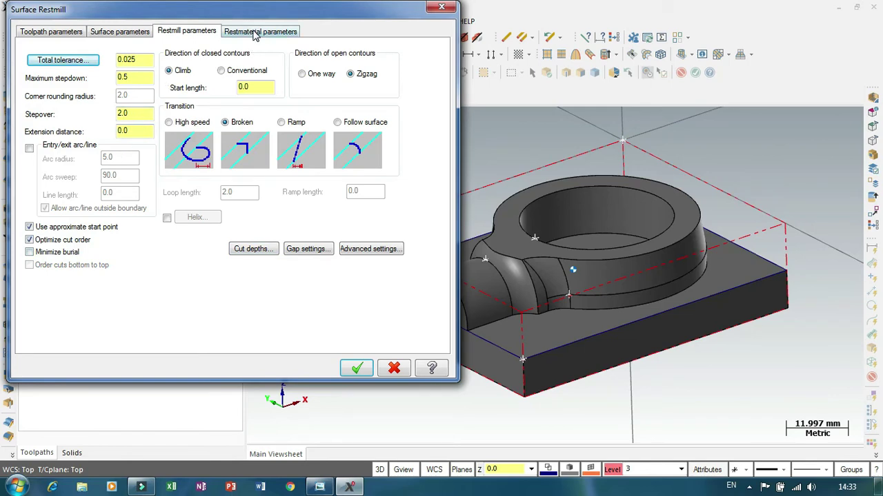
click(355, 368)
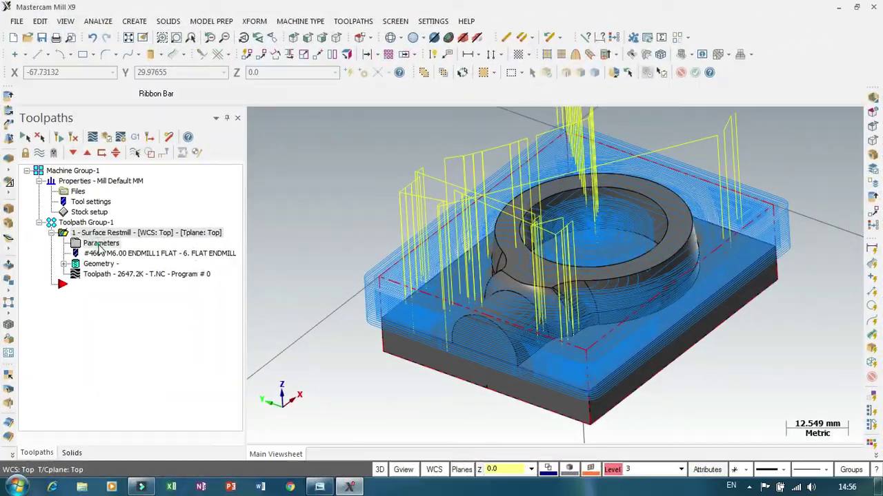
- Set the restmill operation's feed rate to 1500 for the 6 mm flat endmill and open its spindle speed for editing
double_click(103, 245)
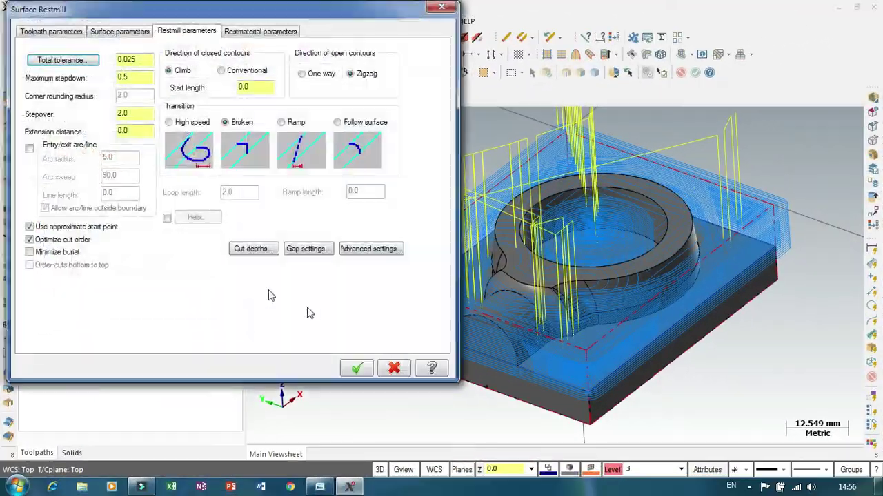
click(52, 32)
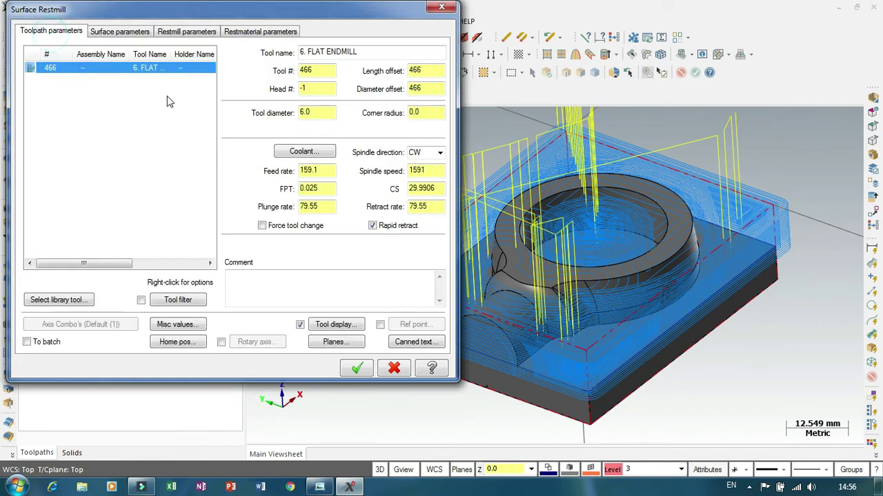
click(329, 171)
drag(327, 170, 287, 176)
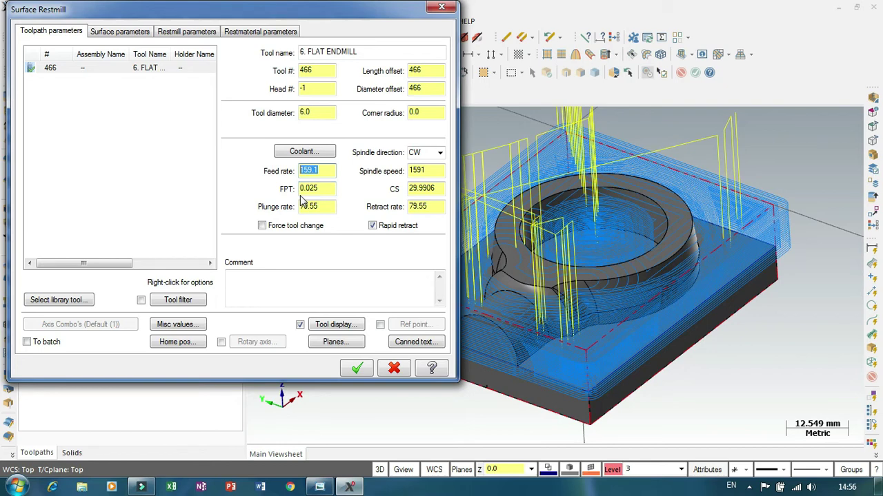
text(1500)
double_click(429, 171)
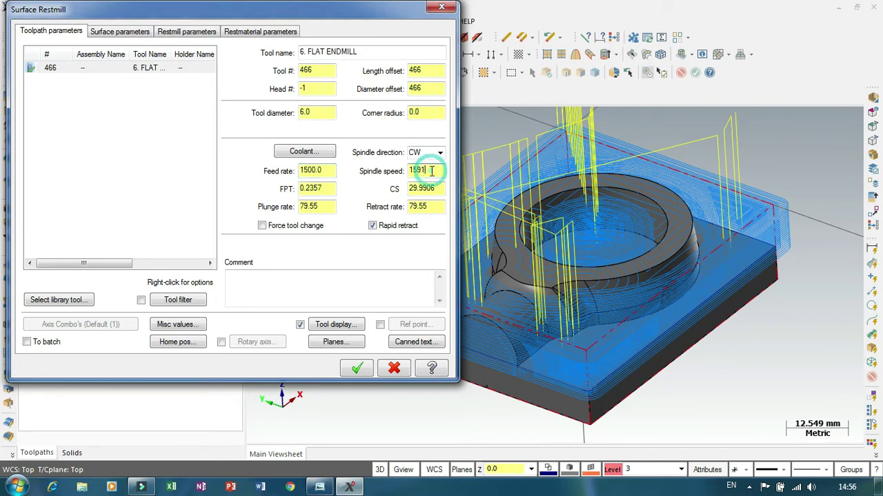